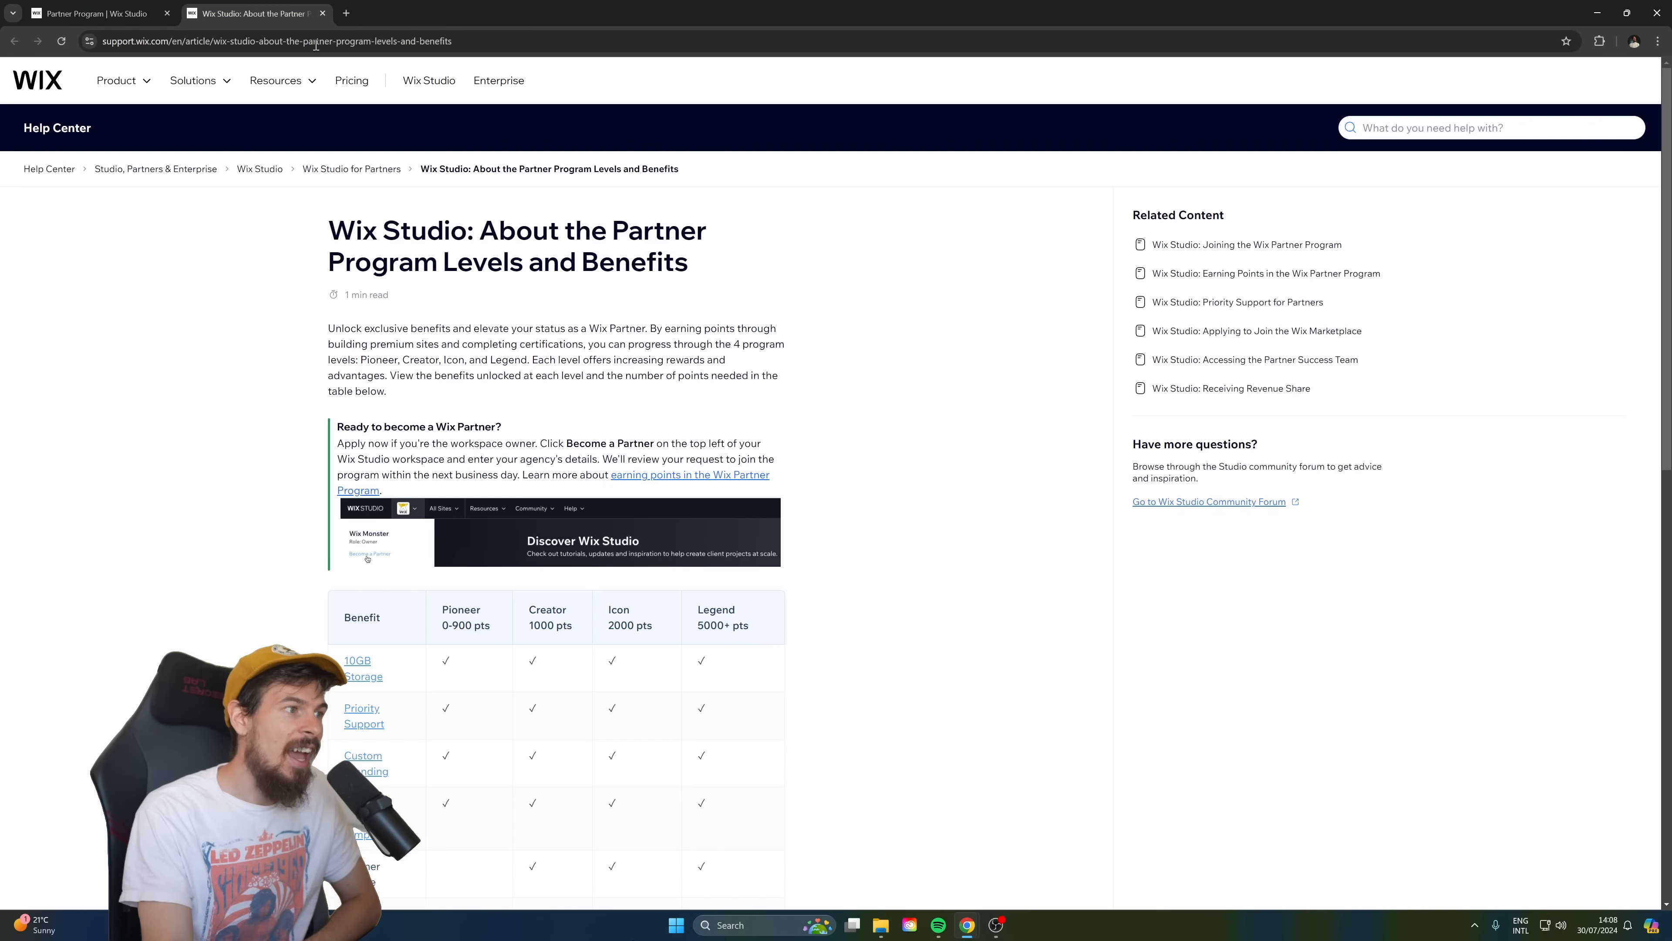
Read through the Partner Program levels and benefits article, close it, and start the application for the Partner Program.
scroll(490, 230, down, 10)
scroll(491, 230, down, 5)
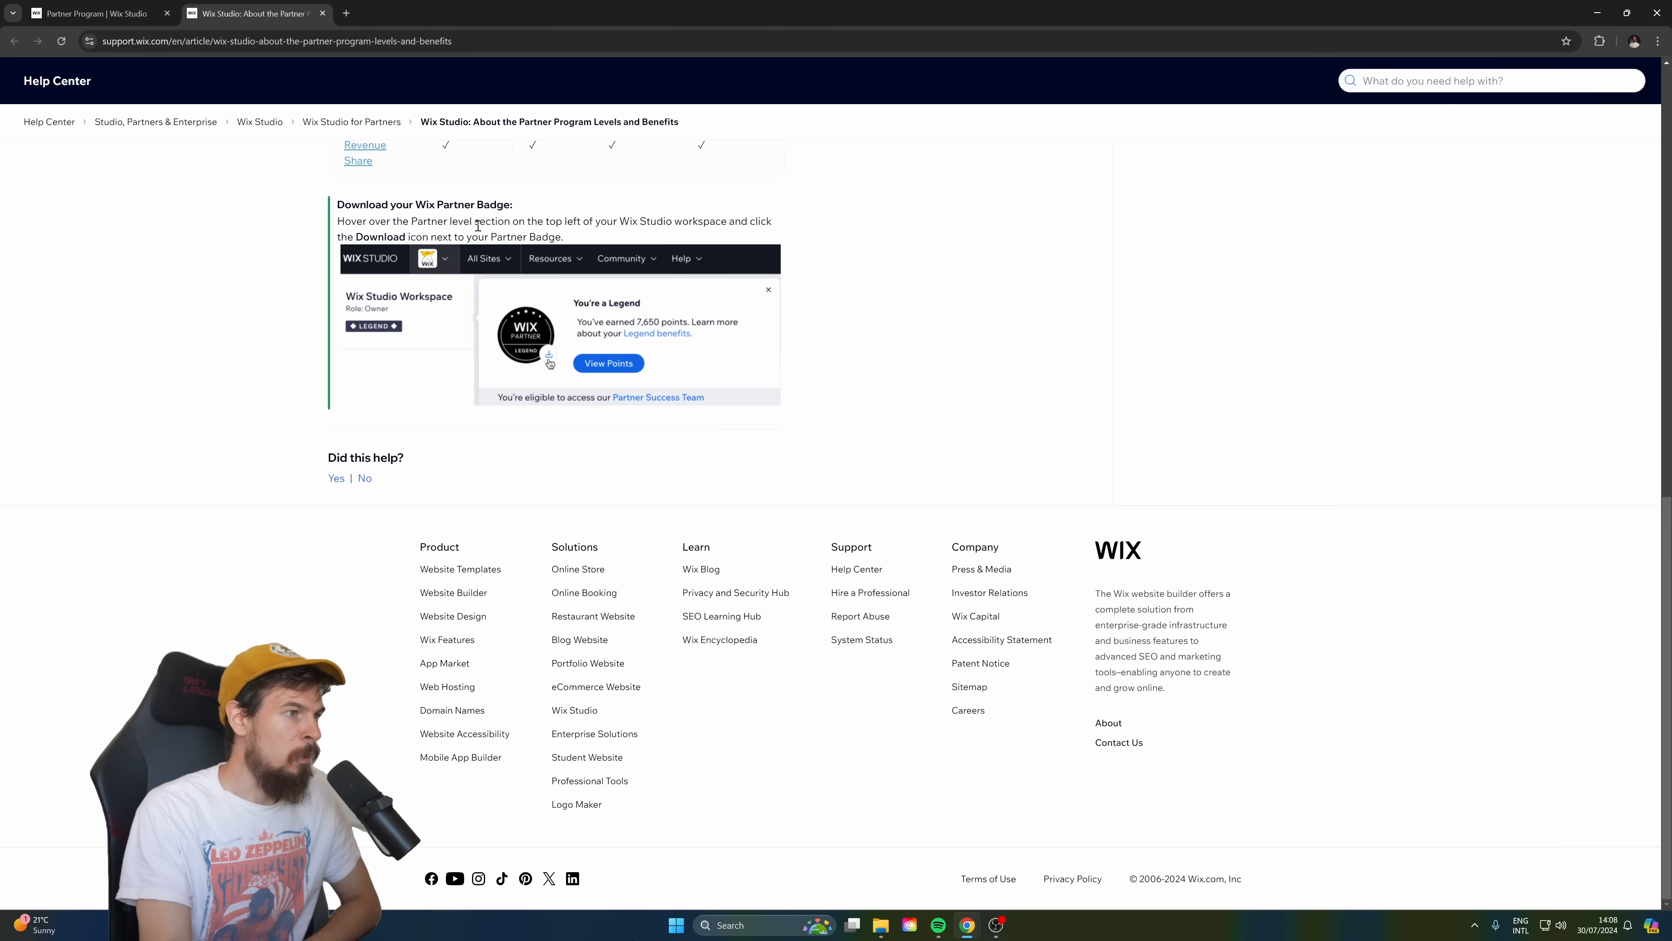
click(323, 13)
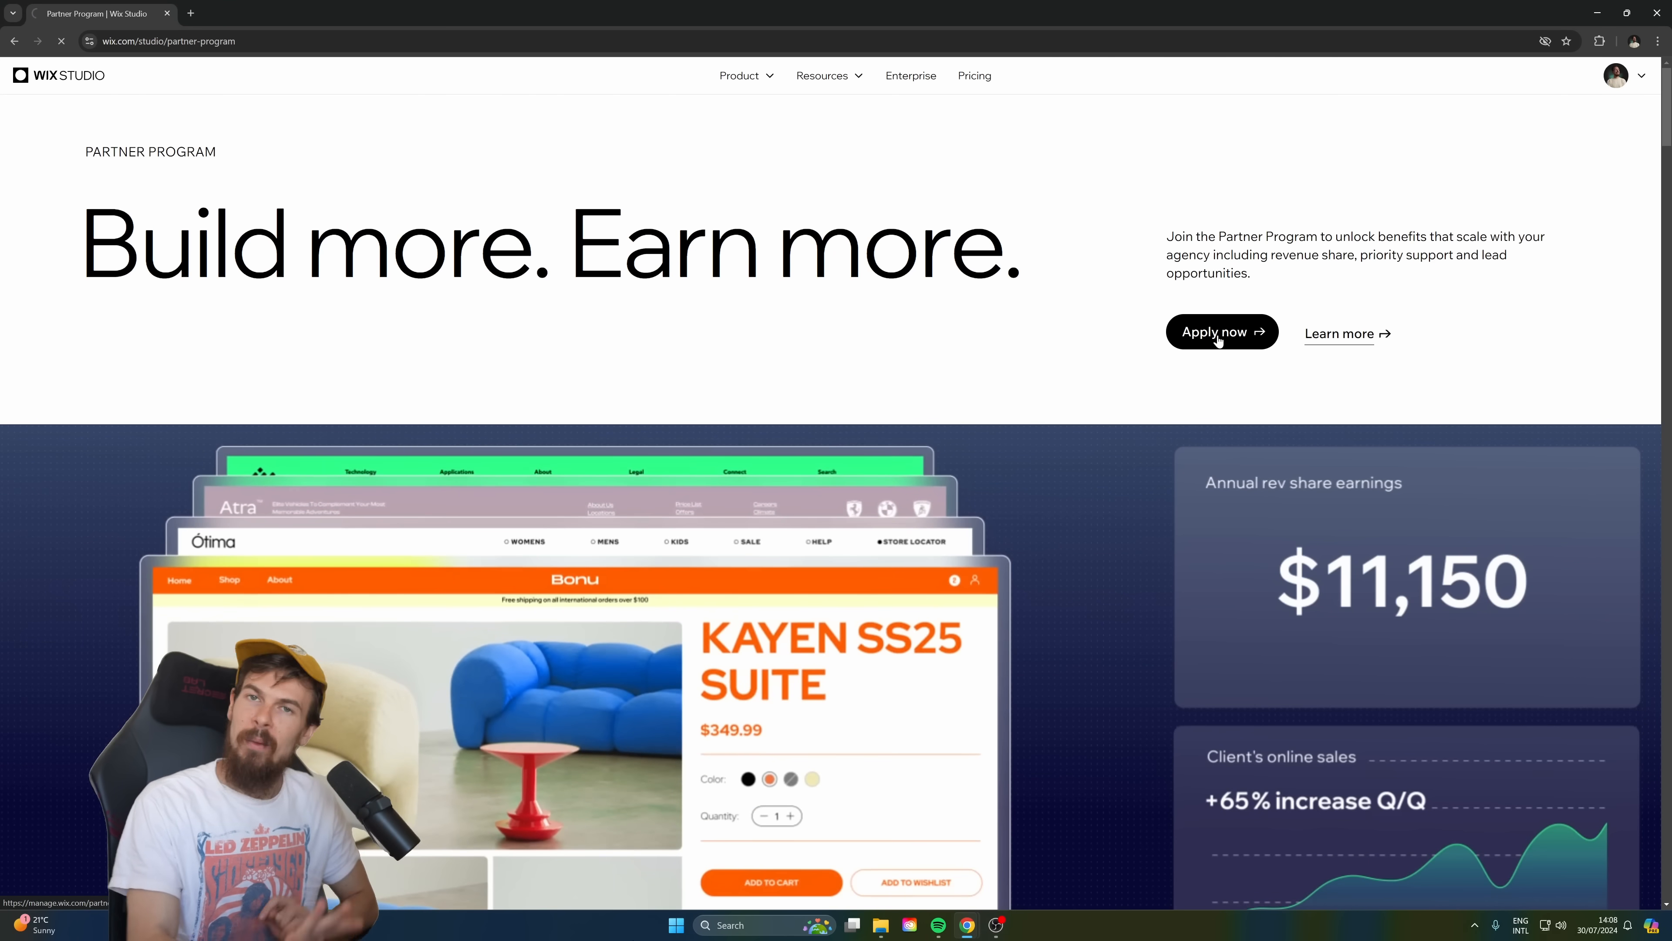
click(1217, 335)
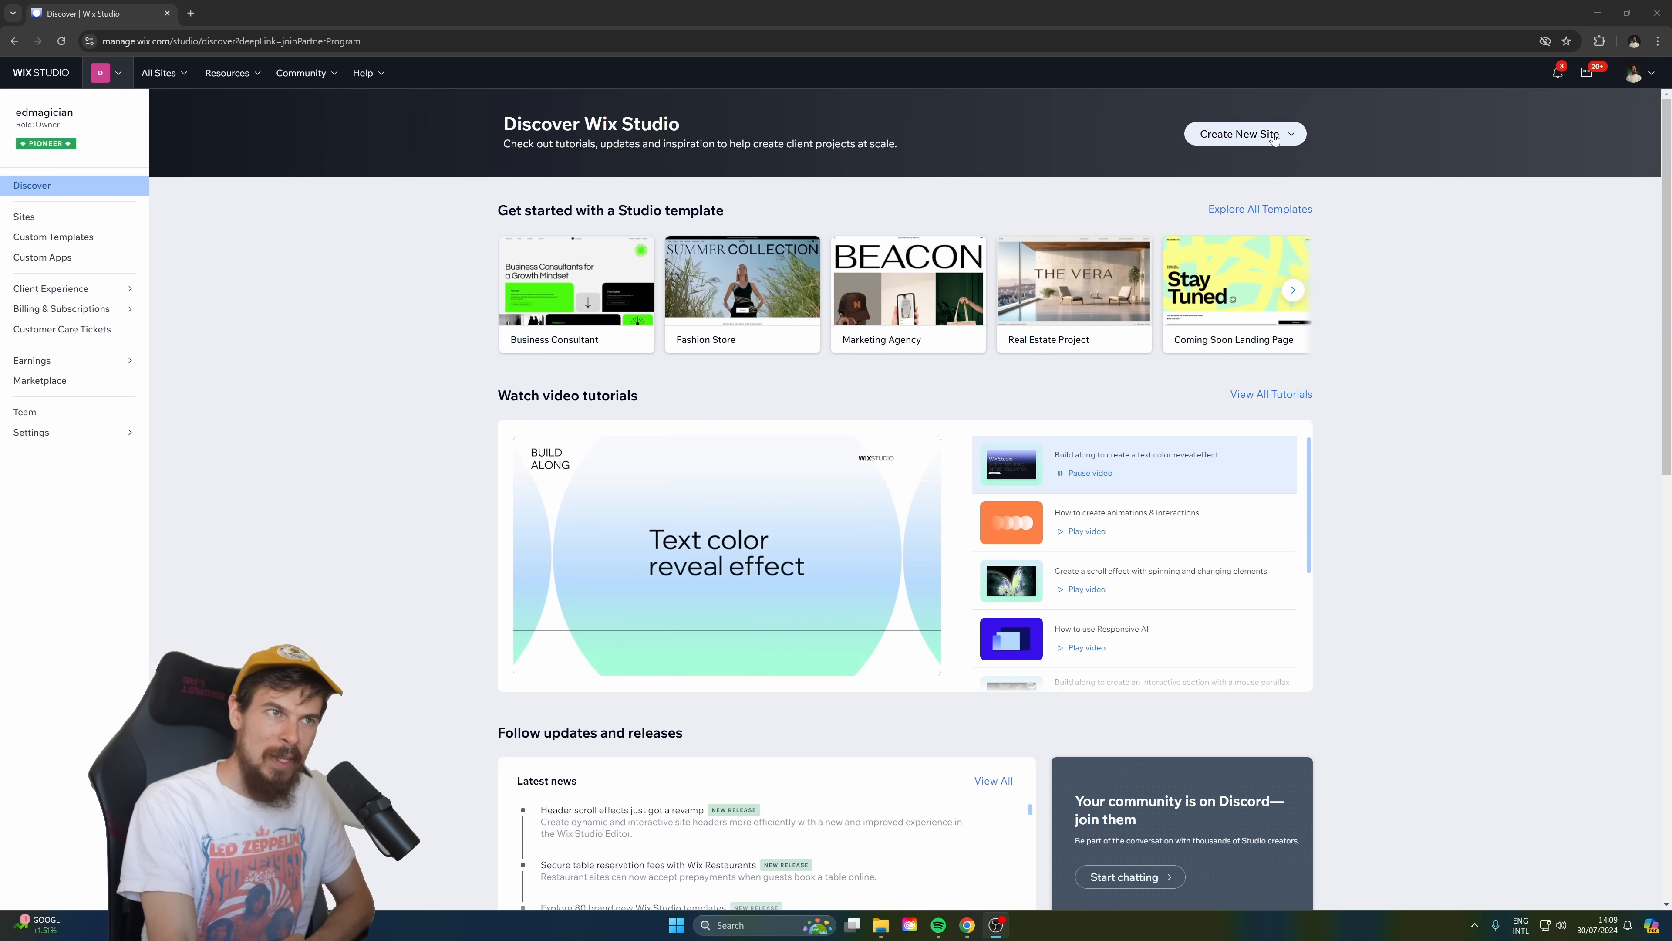
Open the Studio templates marketplace for a new site and browse the templates on pages 1 and 2.
click(1293, 137)
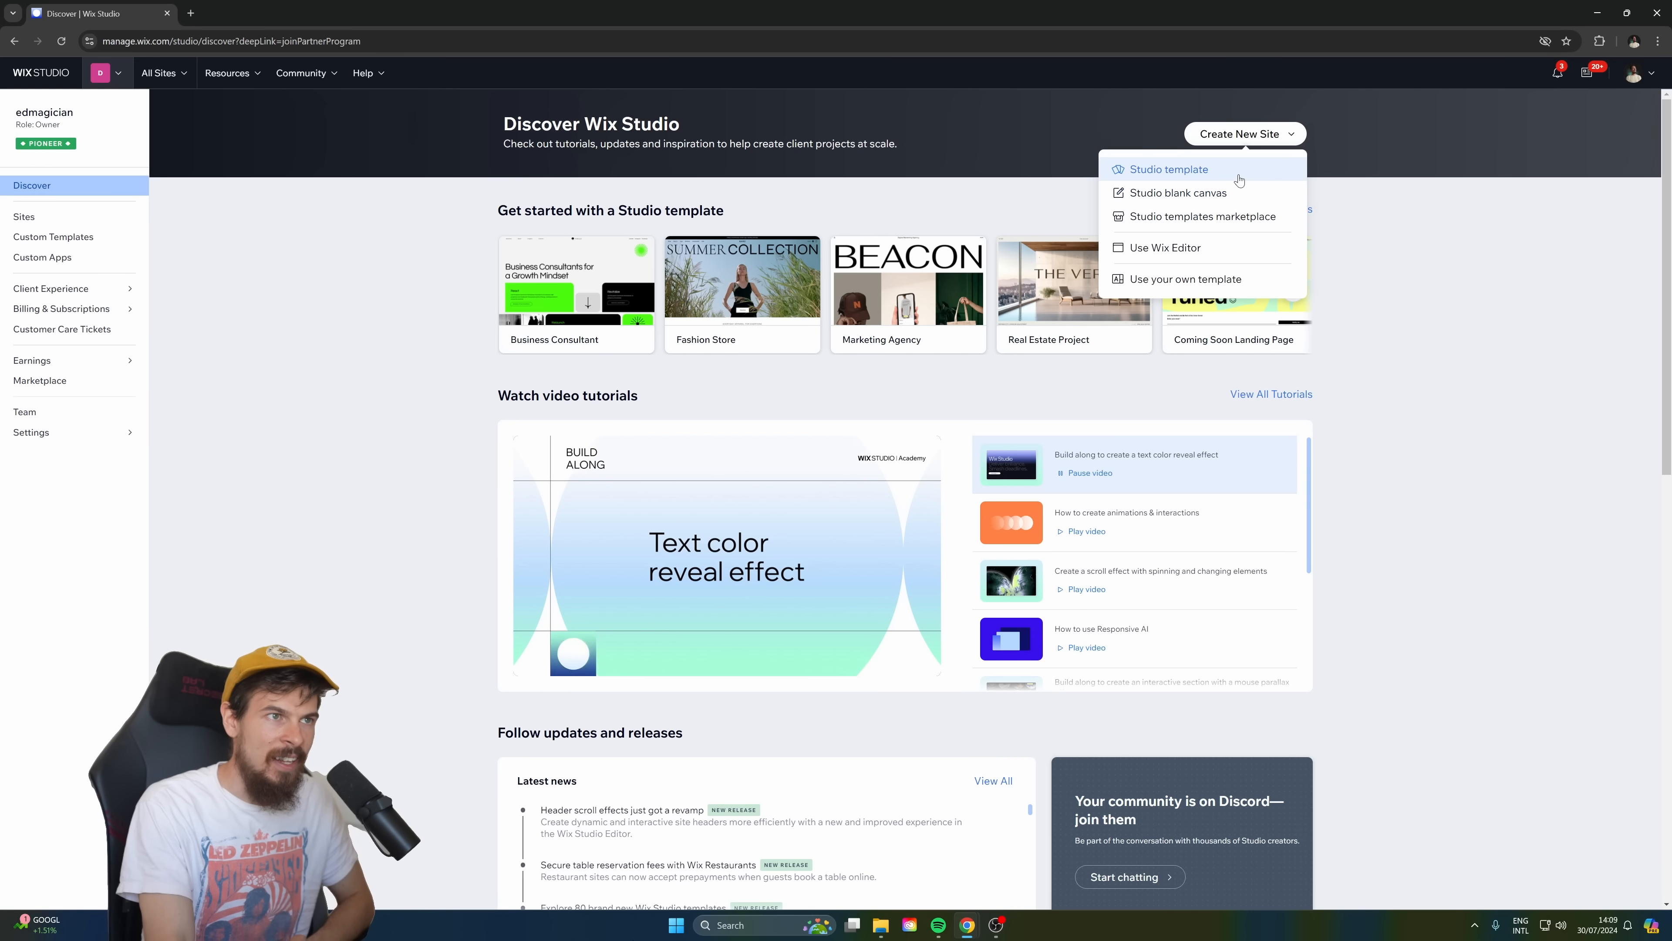
click(1251, 223)
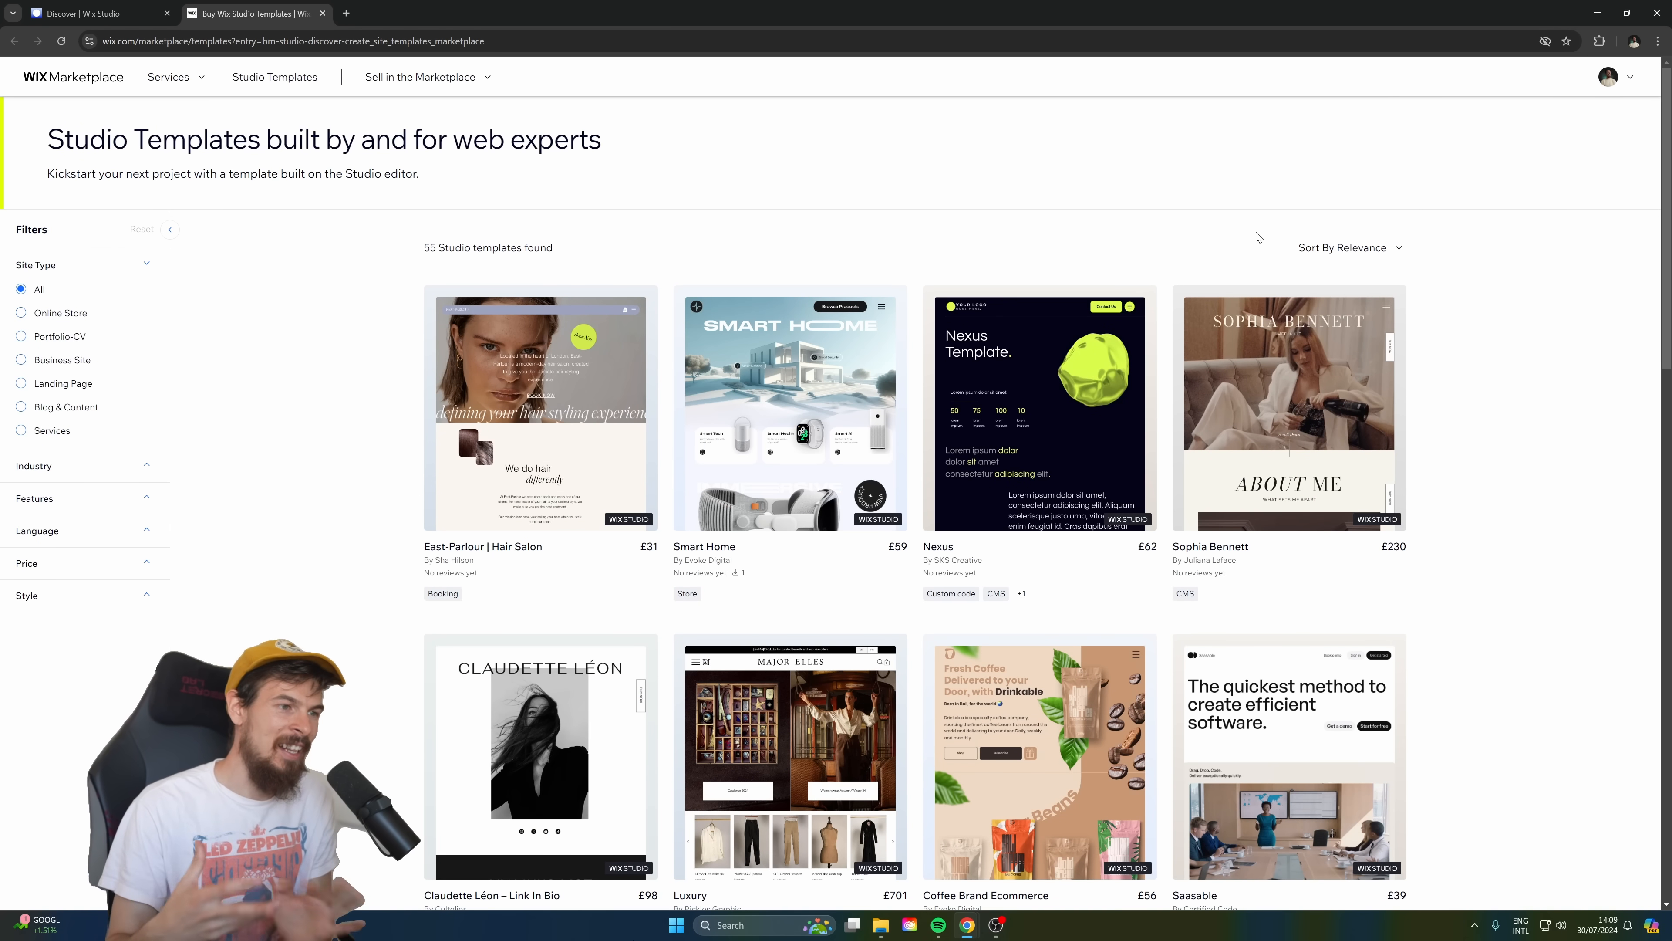
scroll(1258, 238, down, 10)
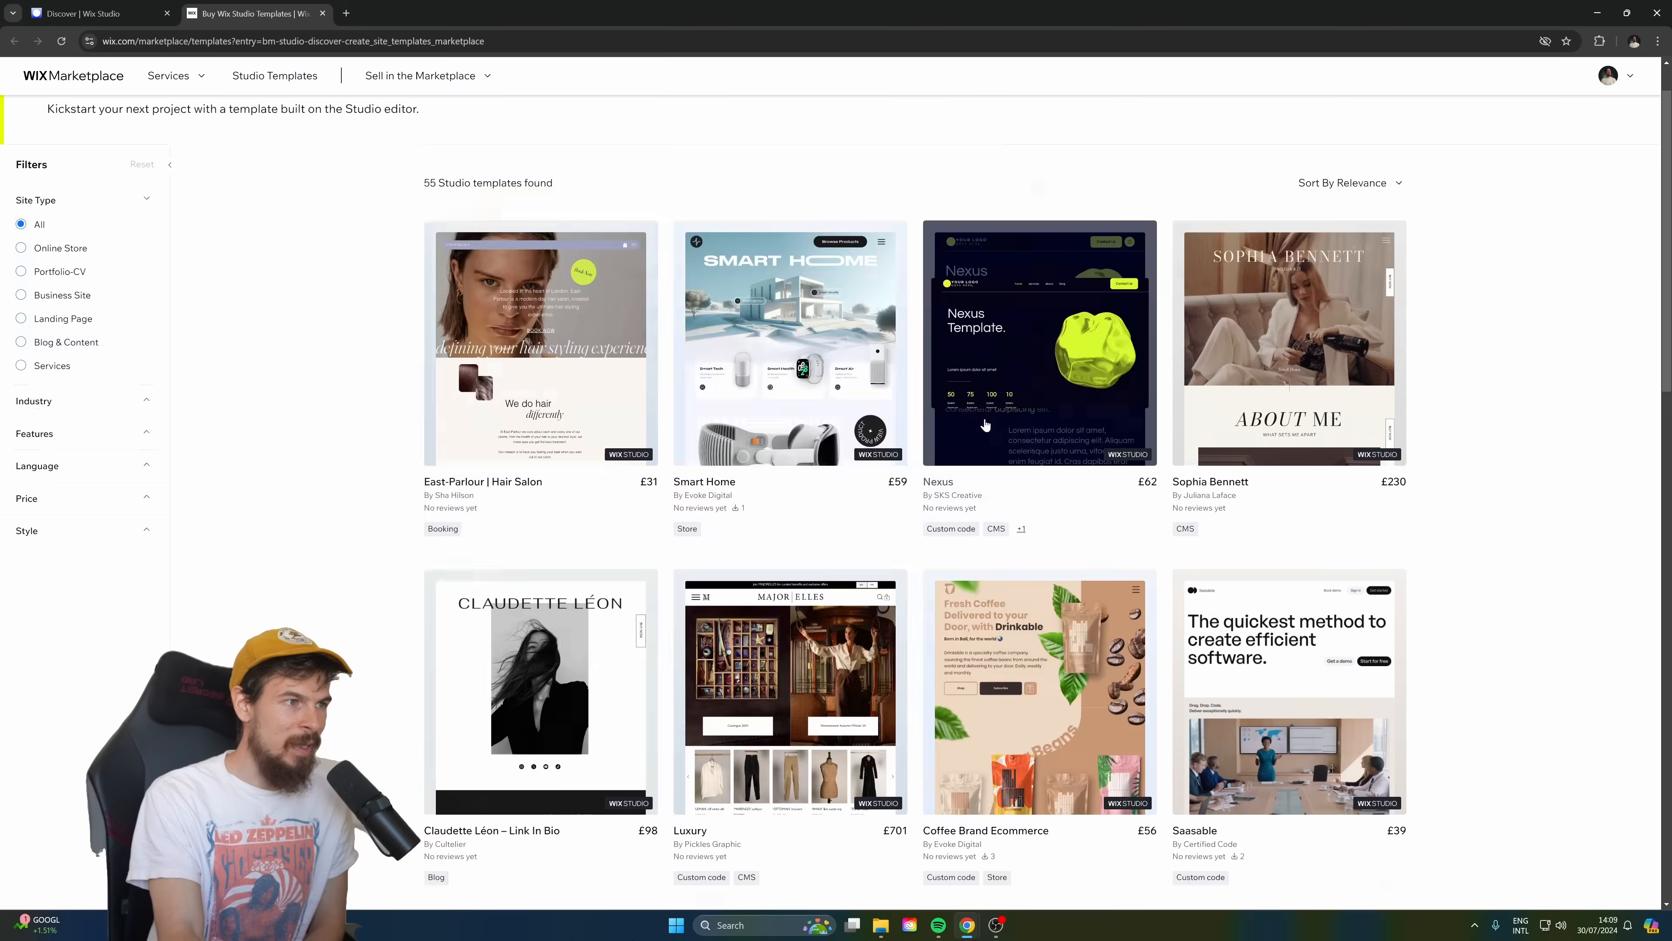
scroll(928, 517, down, 8)
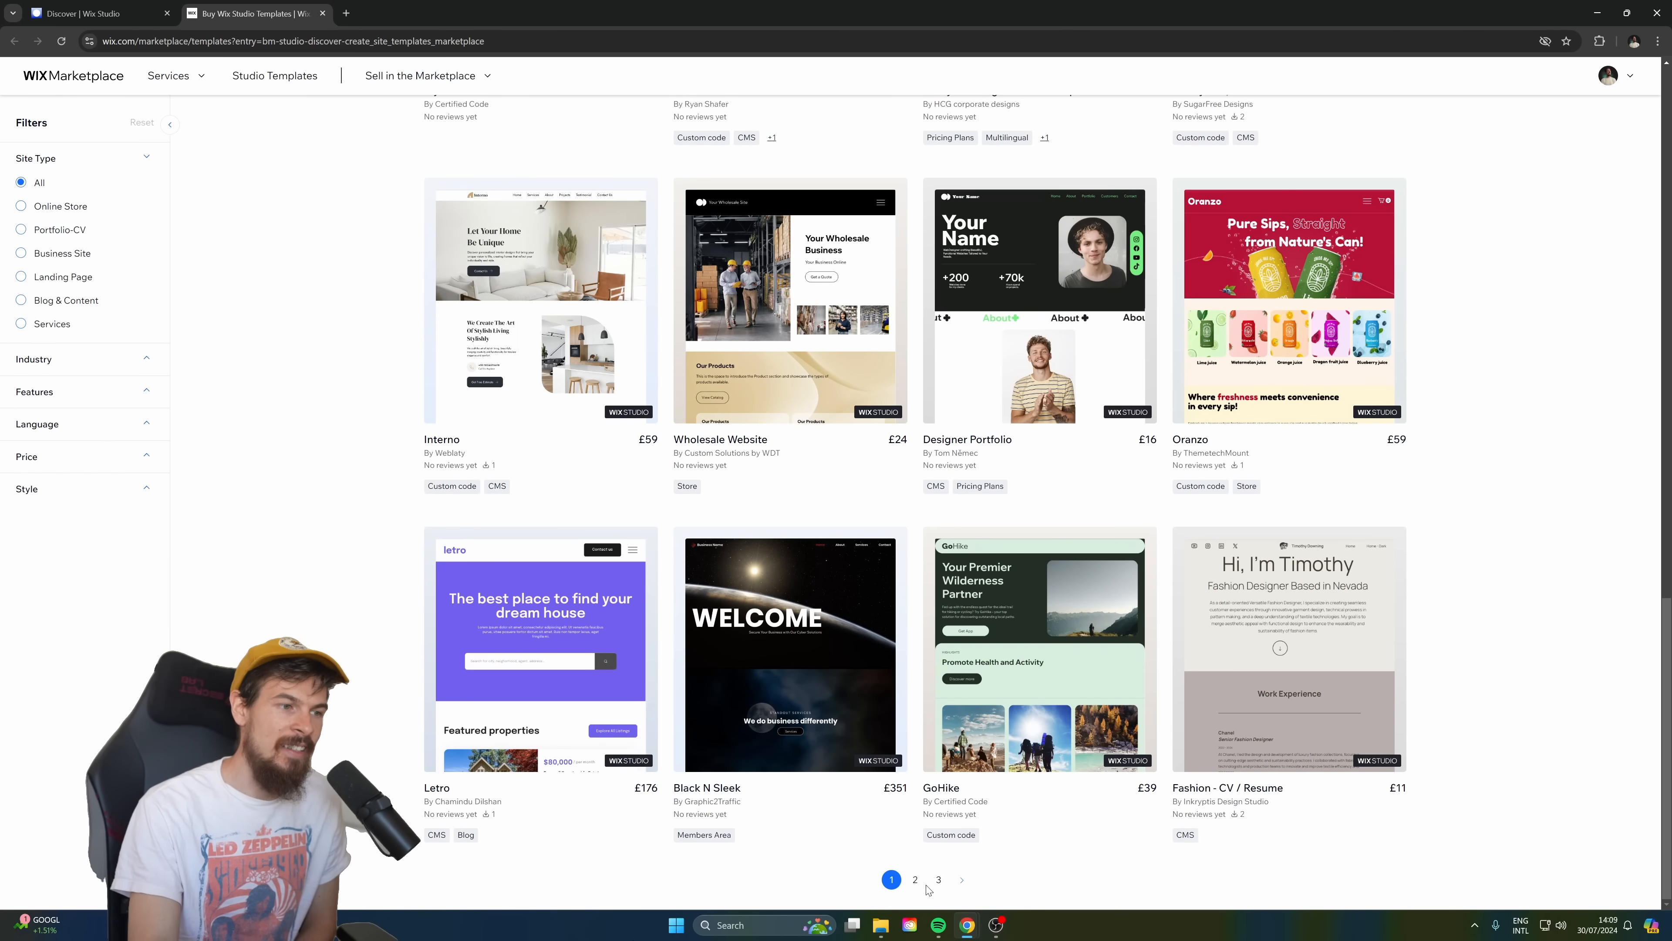
click(916, 880)
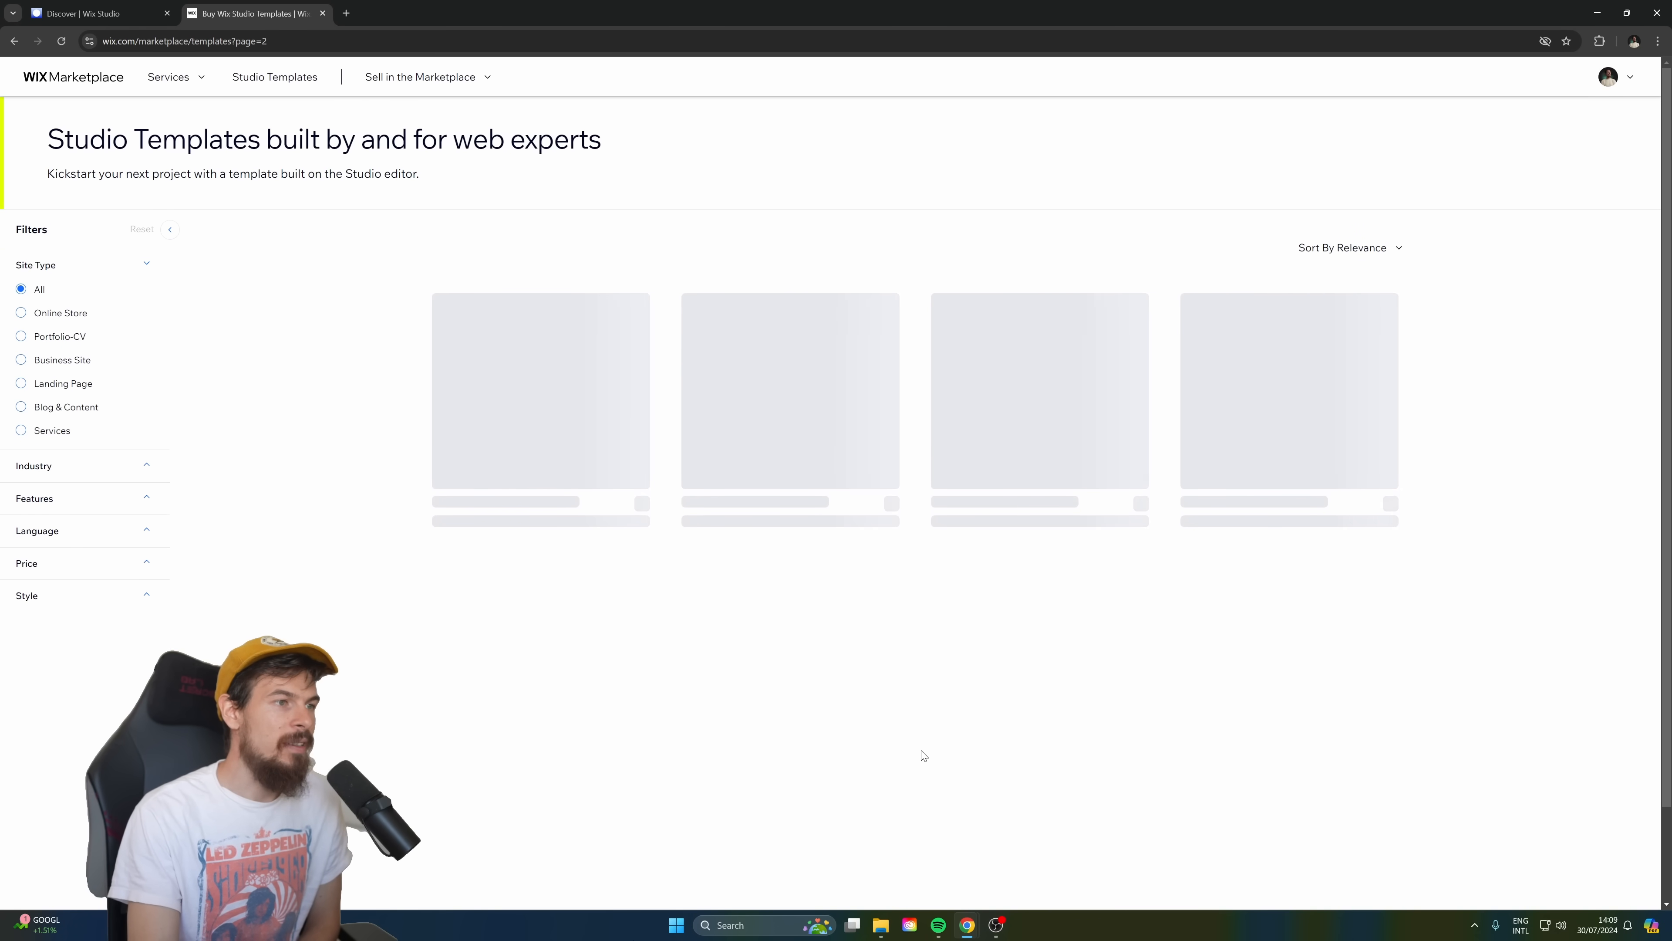
scroll(1019, 382, down, 4)
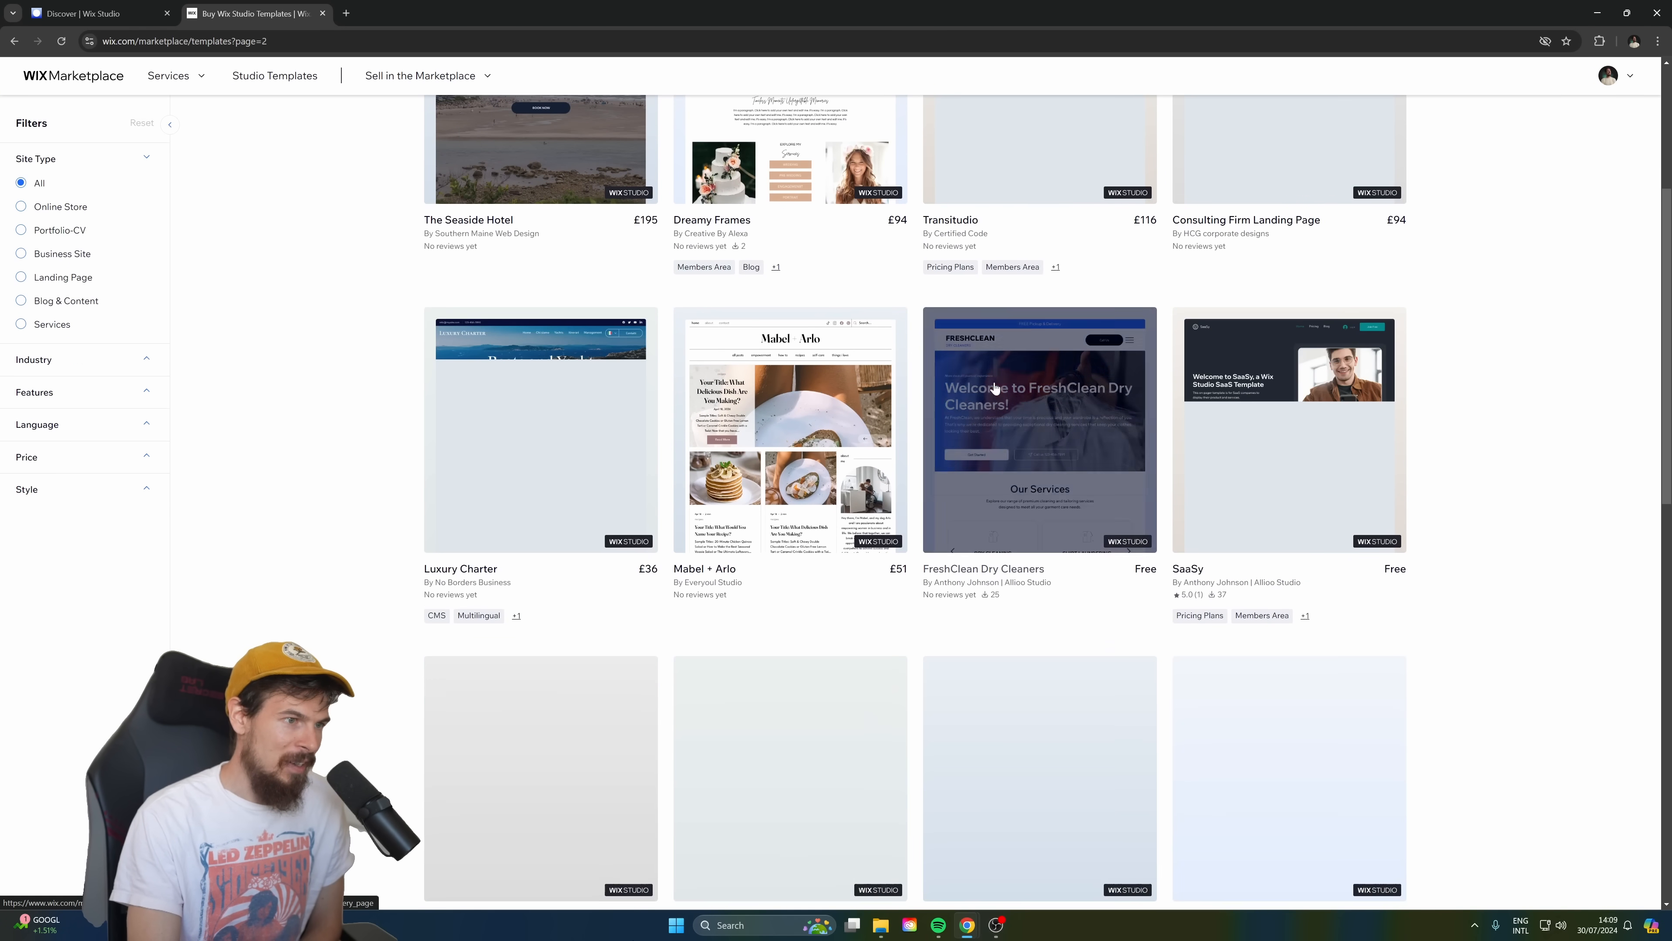
scroll(1138, 379, down, 1)
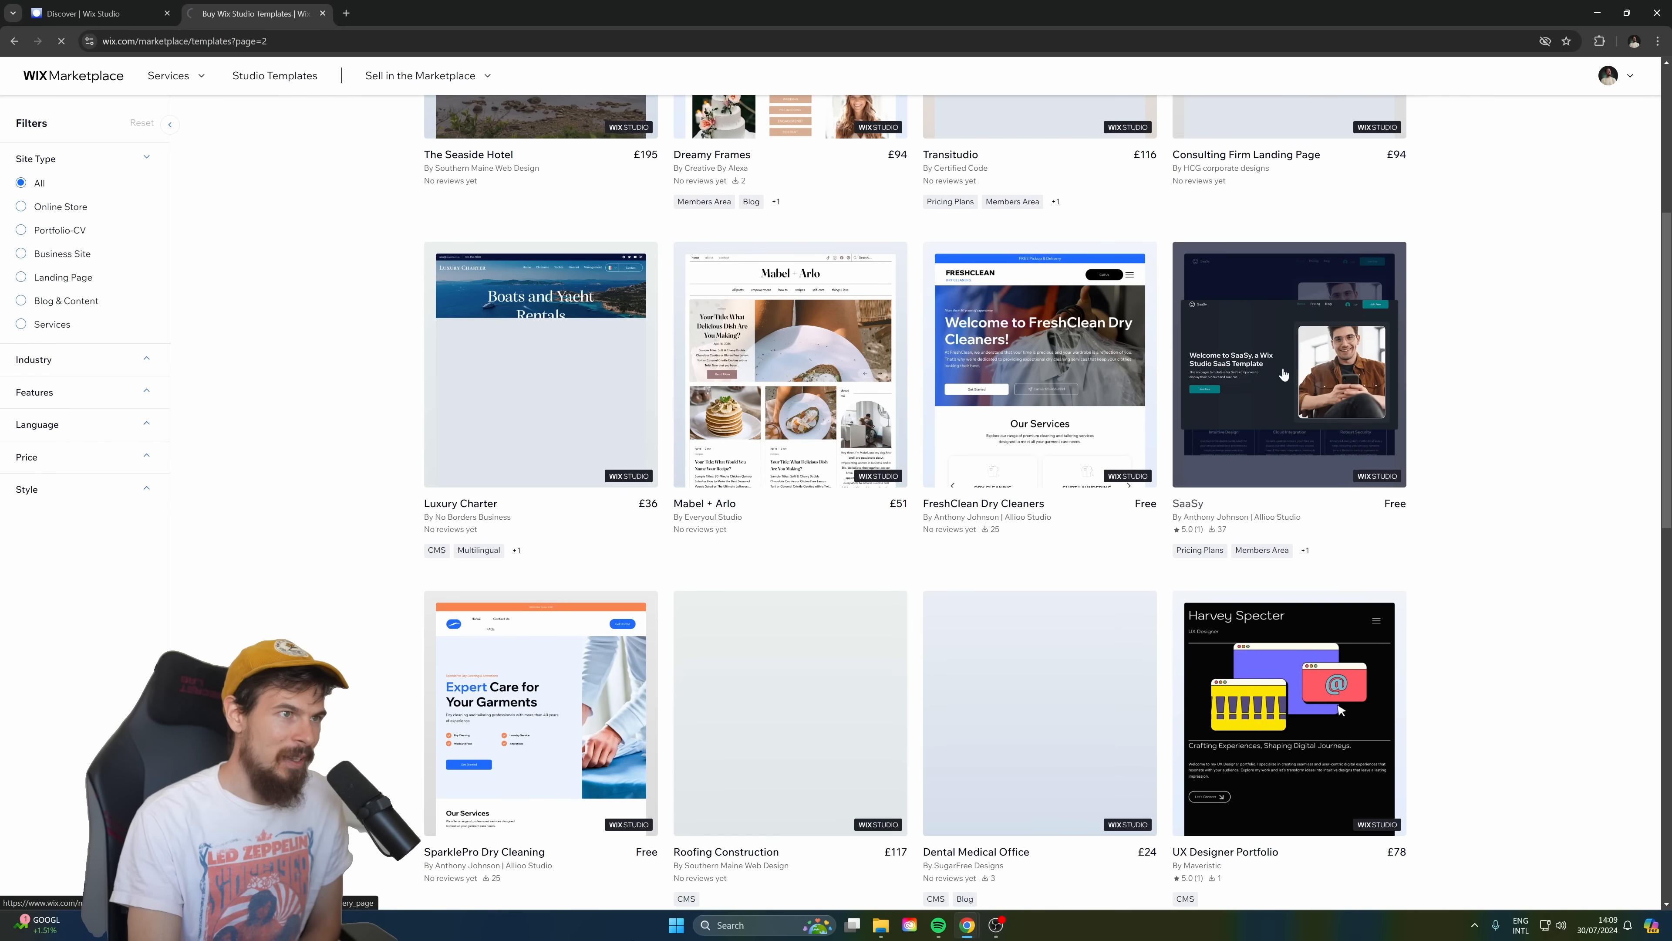
Preview the free SaaSy template, look through its sections, and close both the preview and its marketplace listing.
click(1283, 374)
click(1141, 236)
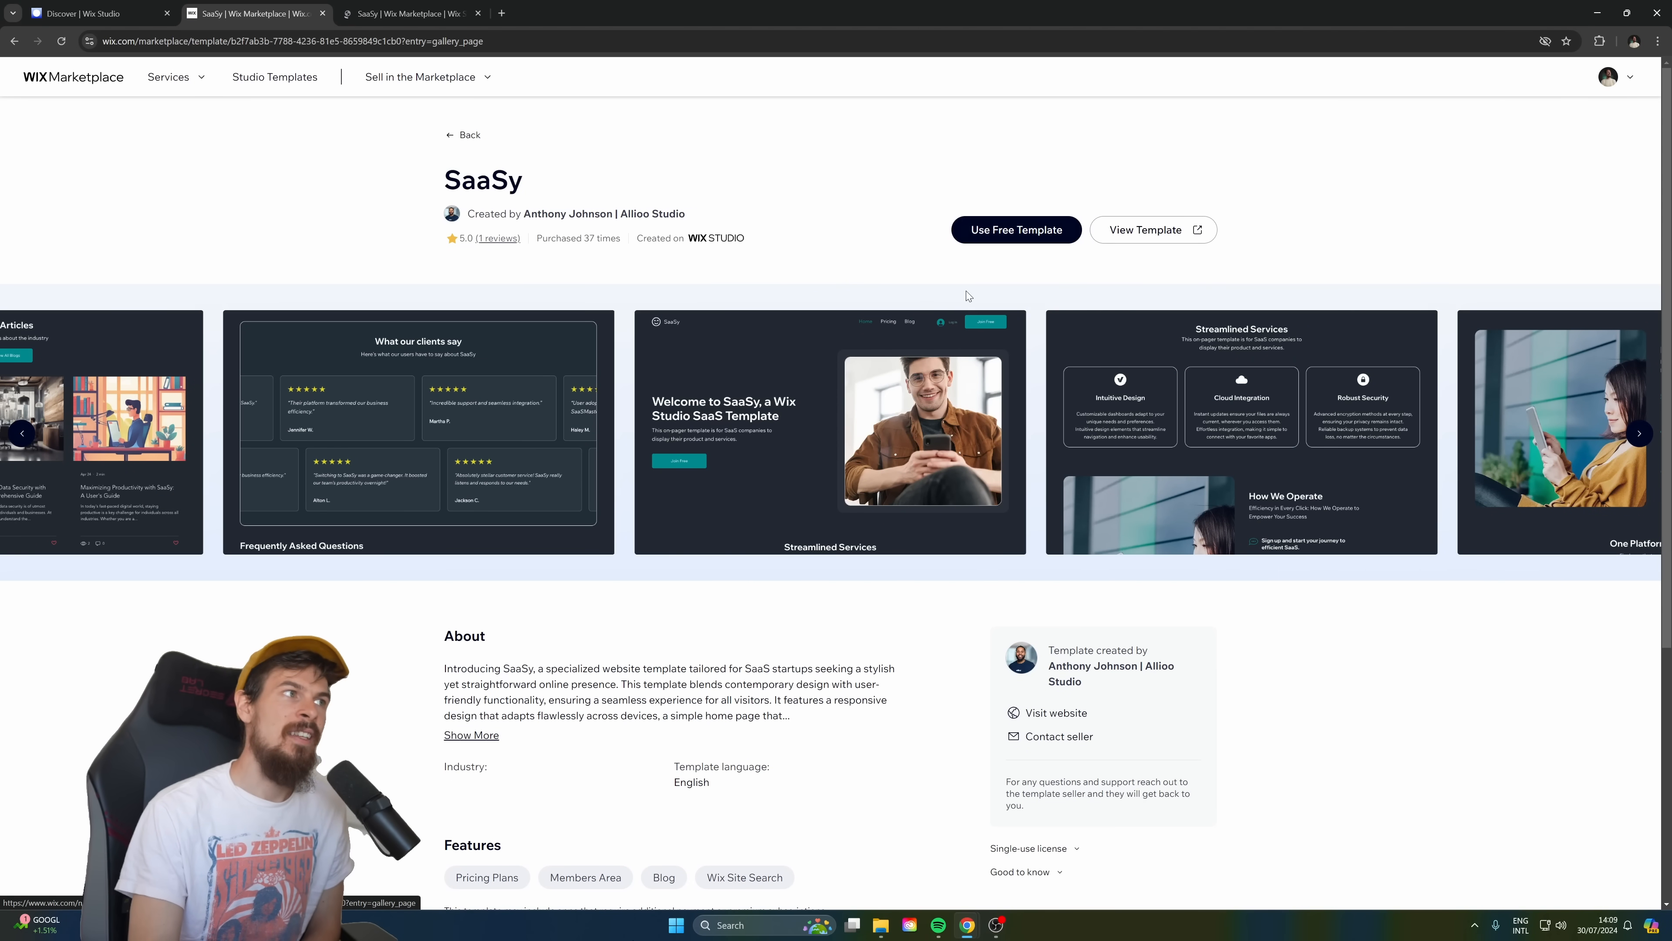
click(446, 7)
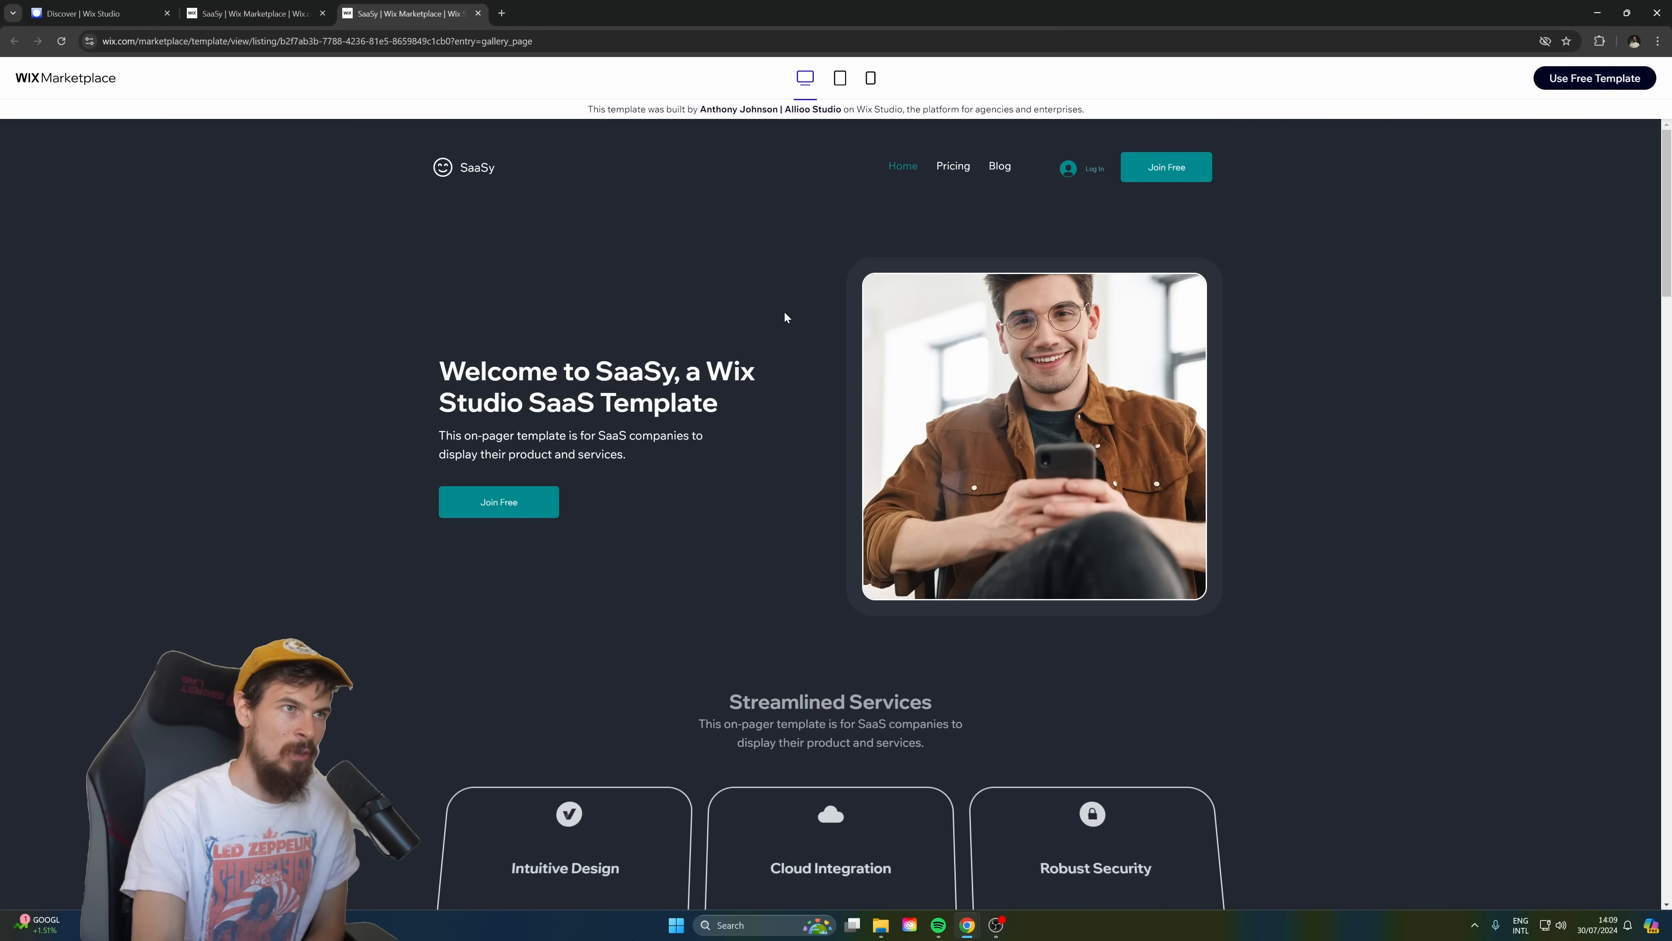
scroll(779, 309, down, 15)
scroll(792, 331, down, 20)
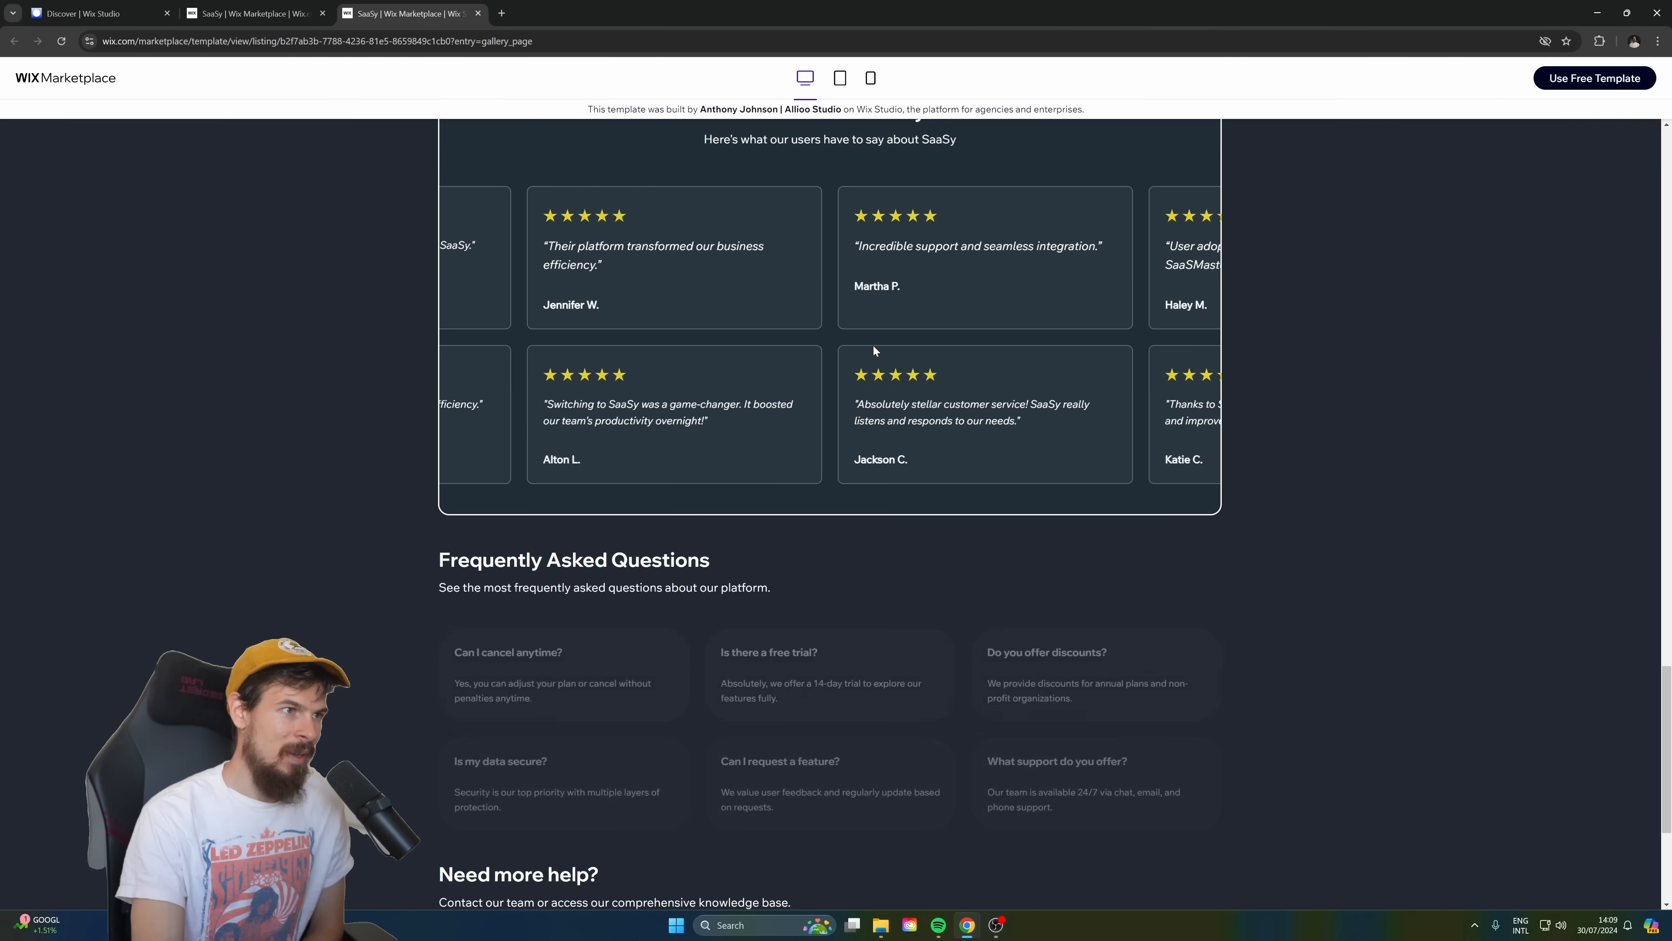
scroll(872, 345, down, 5)
scroll(1238, 479, up, 20)
click(479, 13)
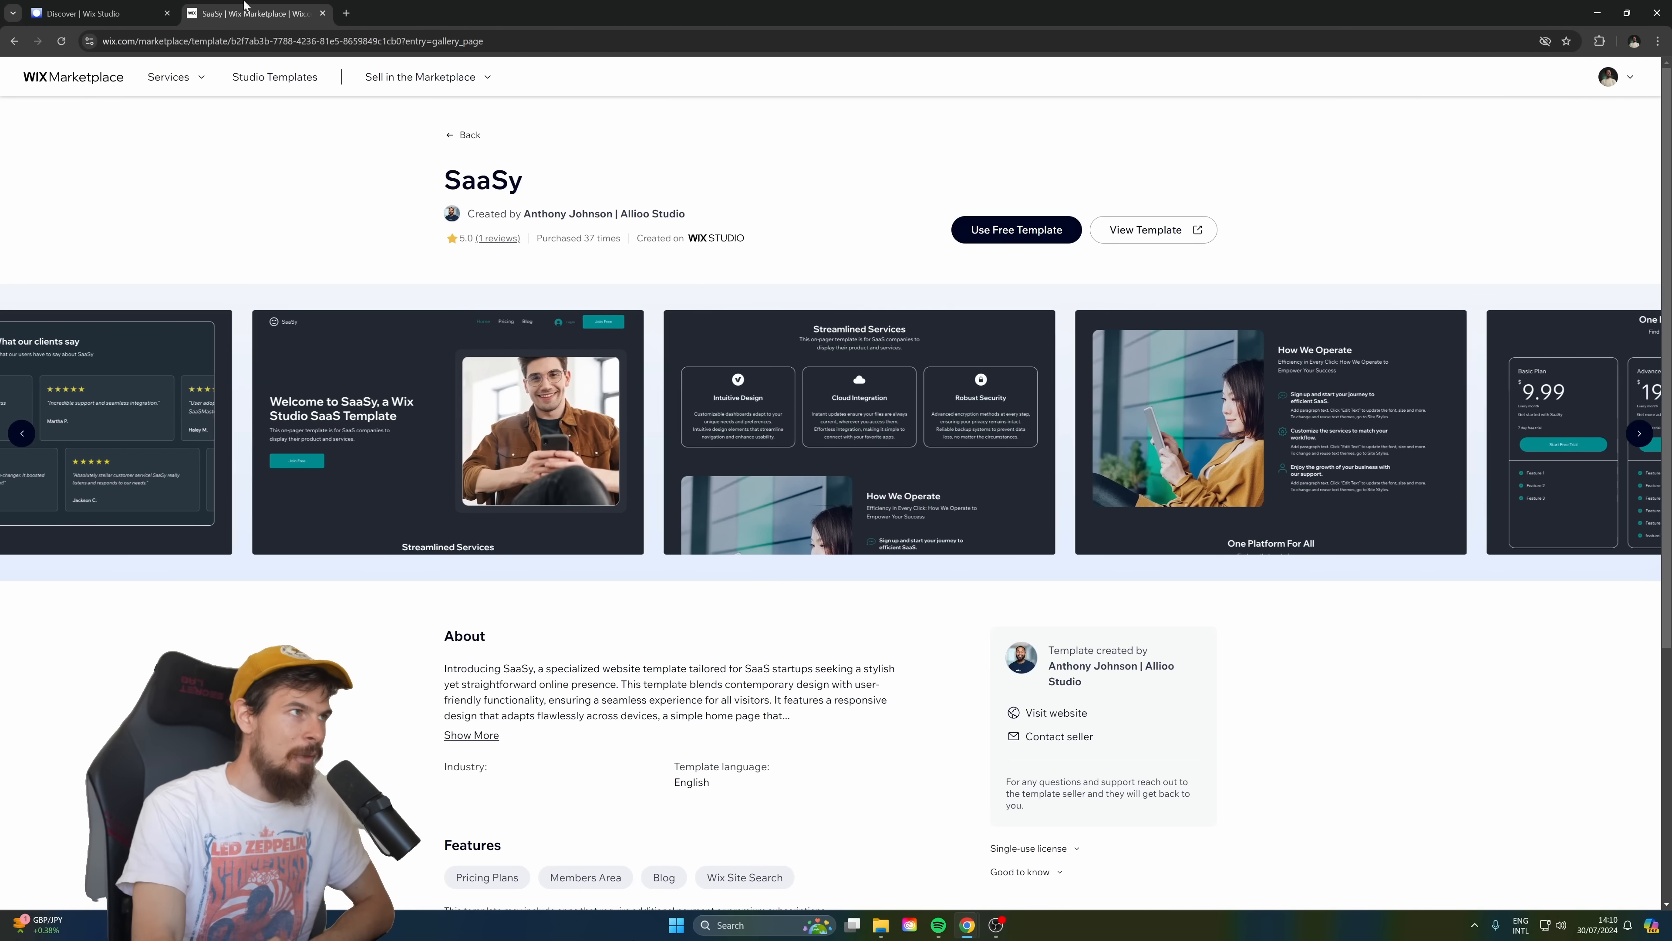
middle_click(273, 5)
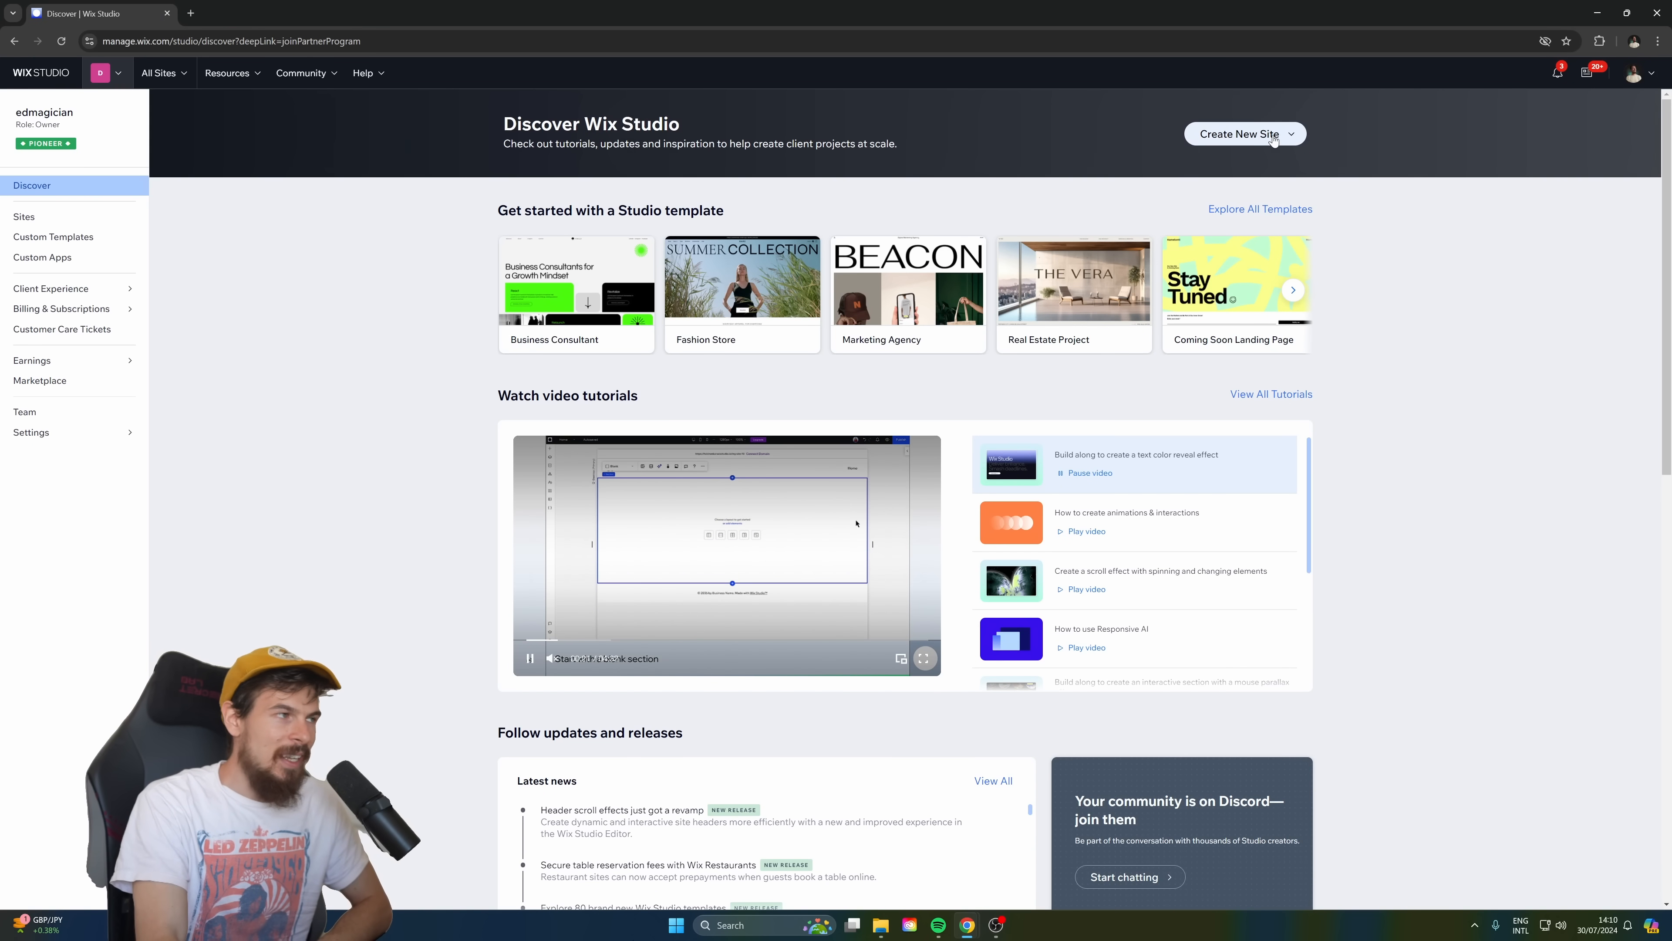
Look at the options for creating a new site and view the workspace's custom templates.
click(1293, 136)
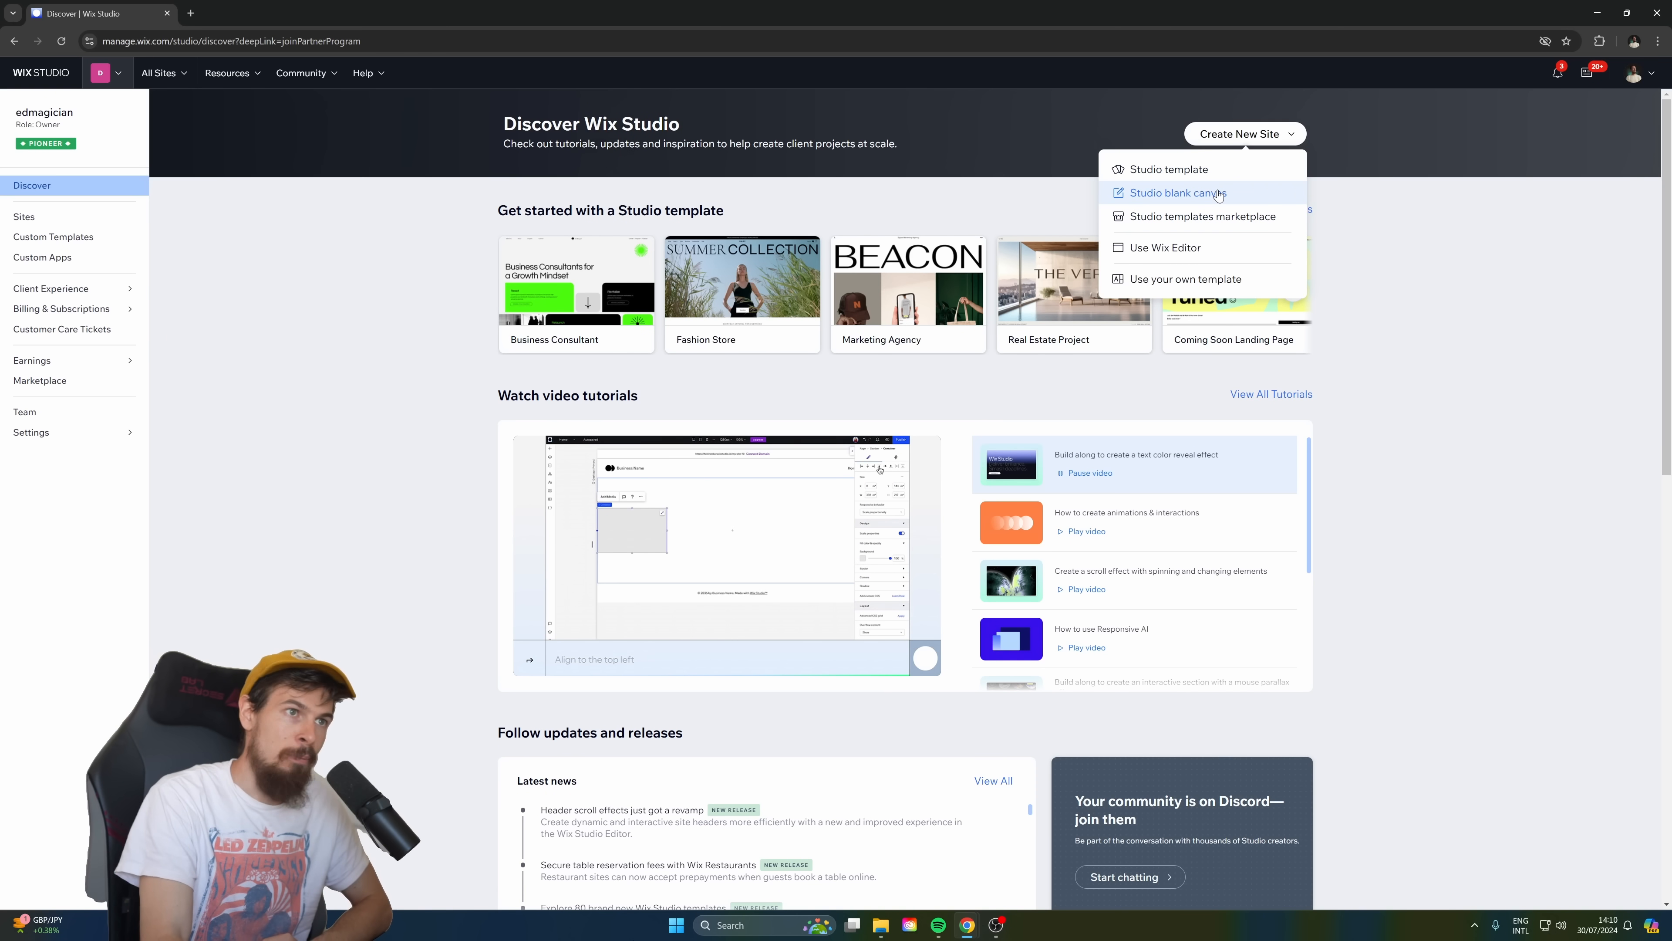
click(117, 240)
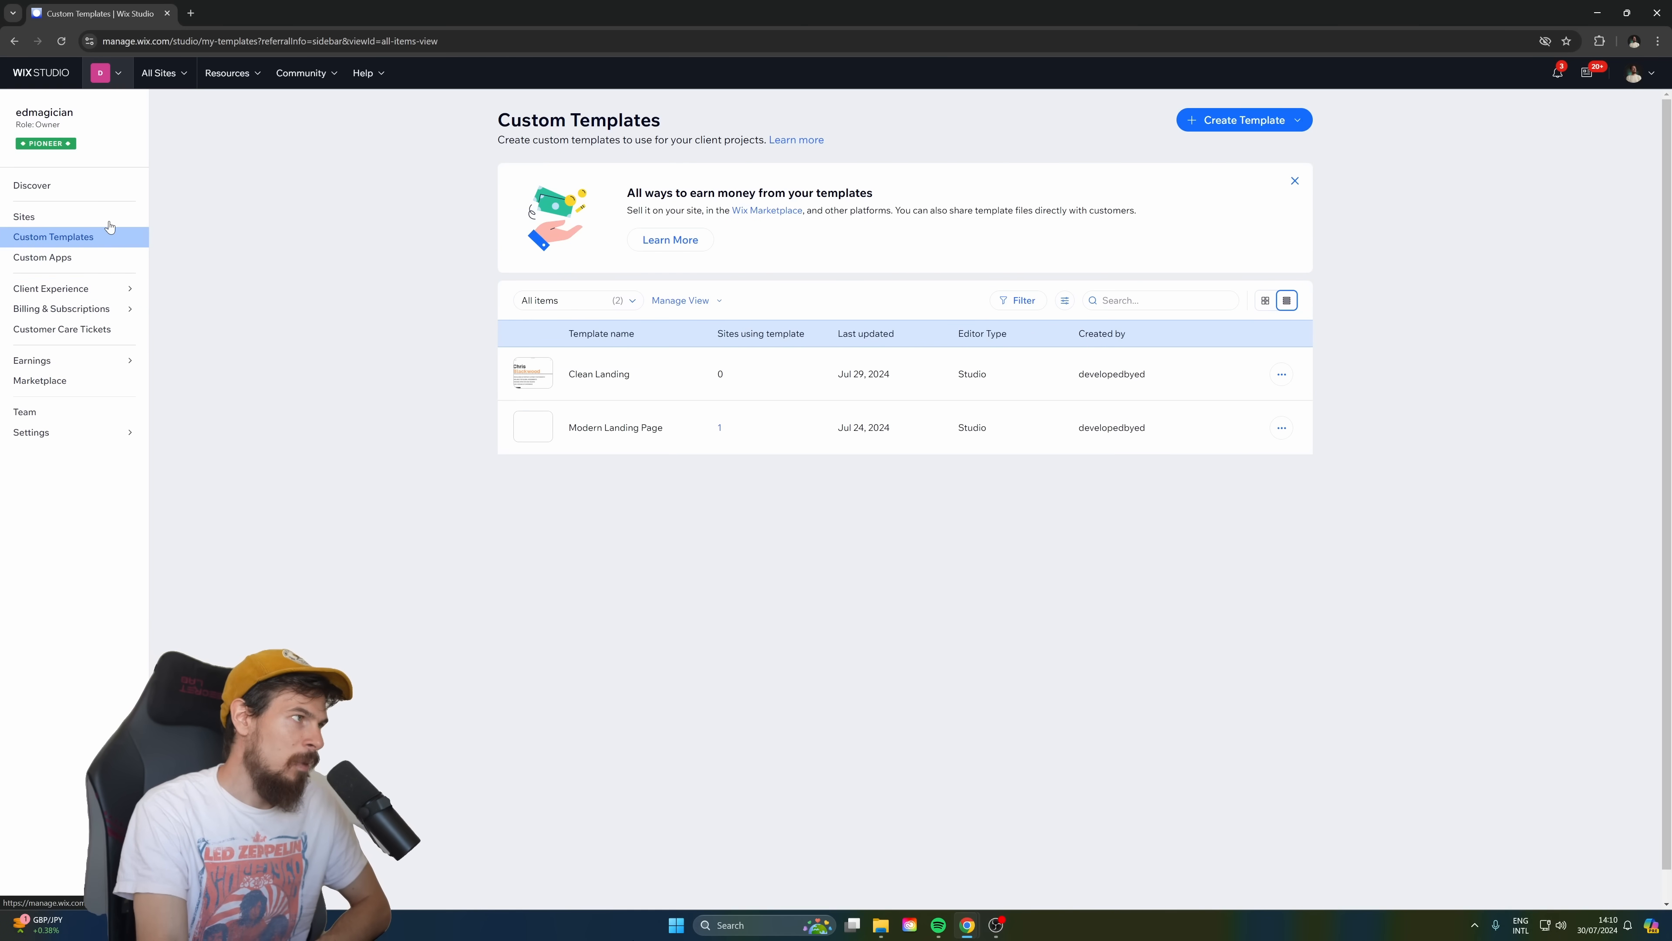
Return to the Discover page and create a new site from a Studio blank canvas.
click(33, 186)
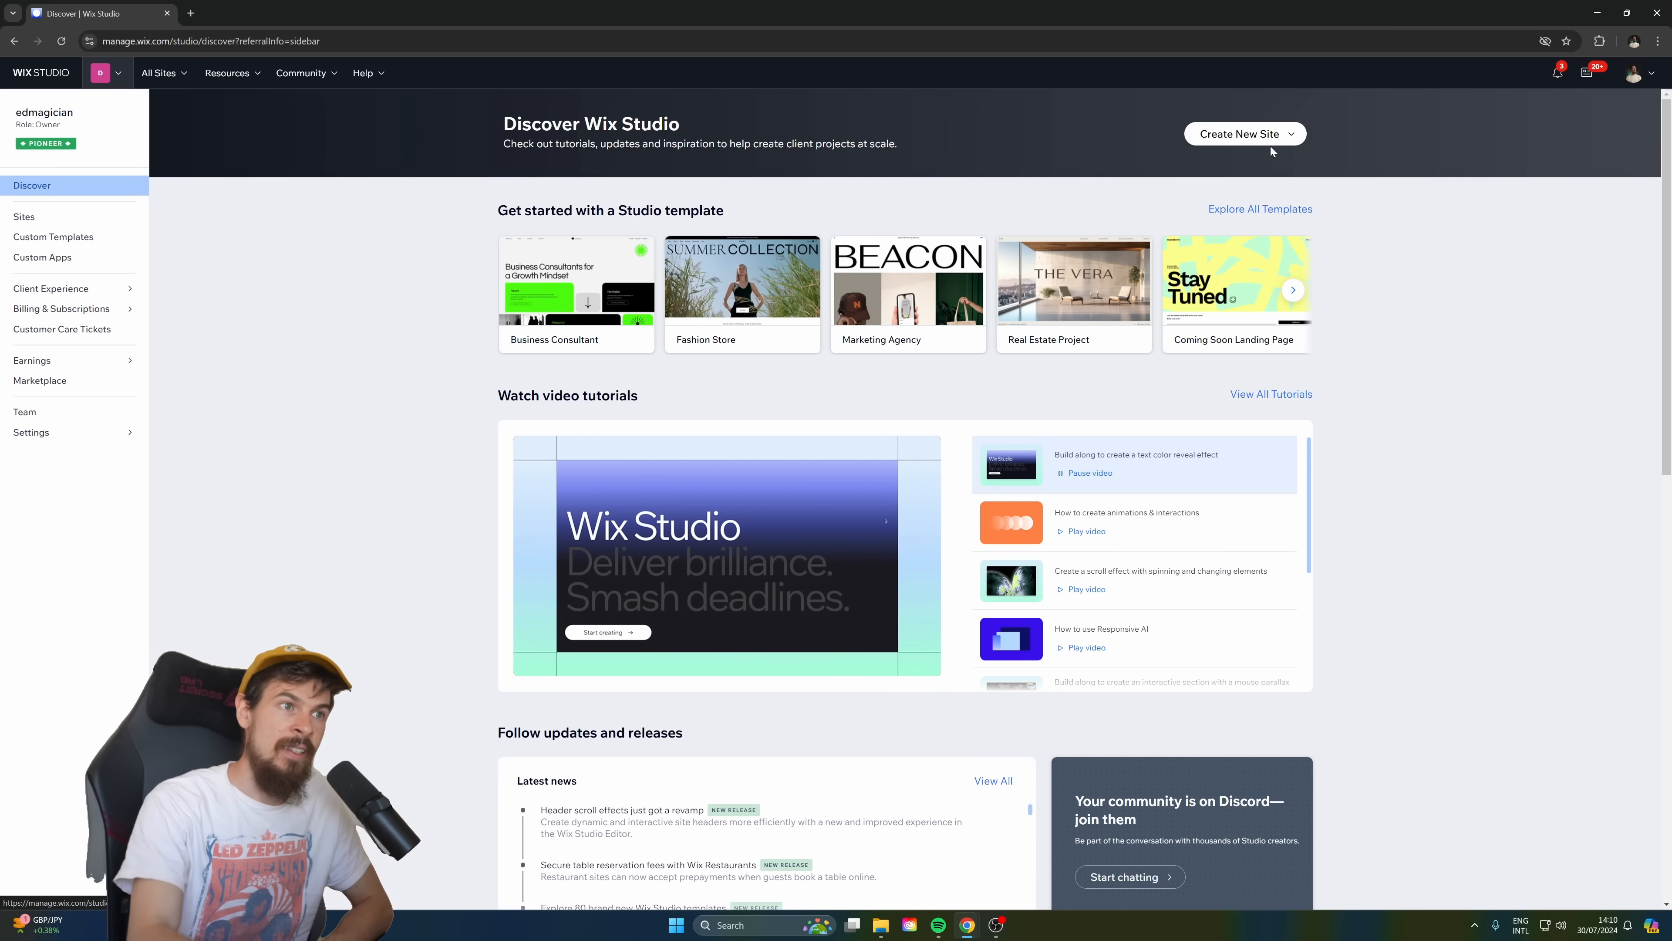
click(1255, 144)
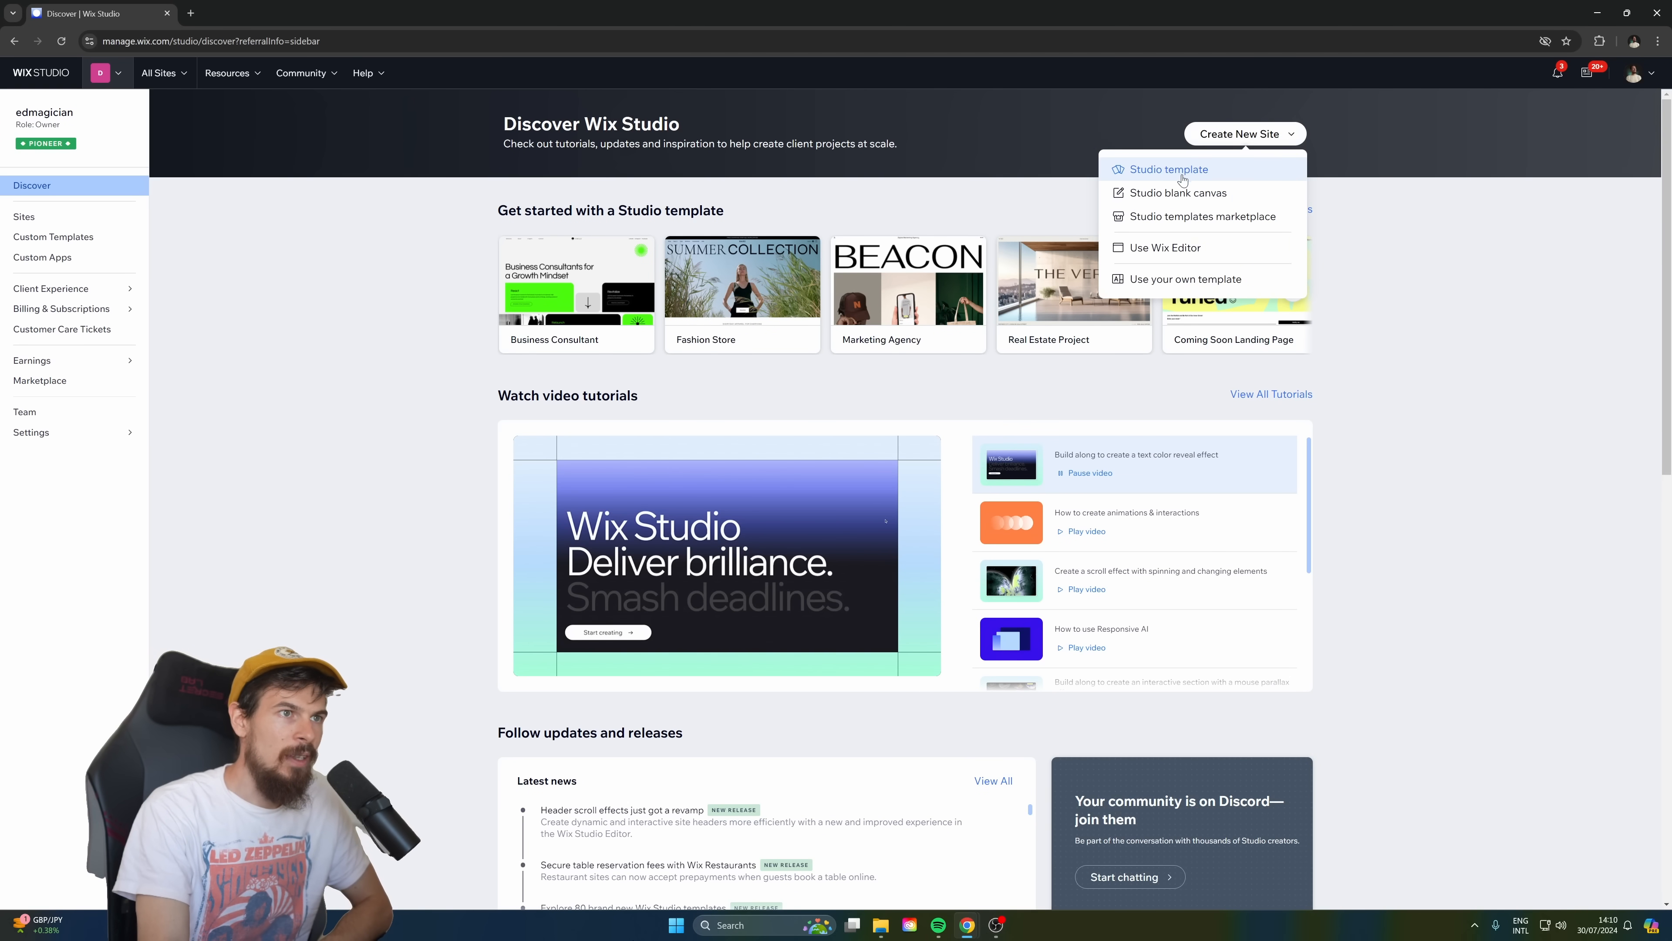
click(1220, 198)
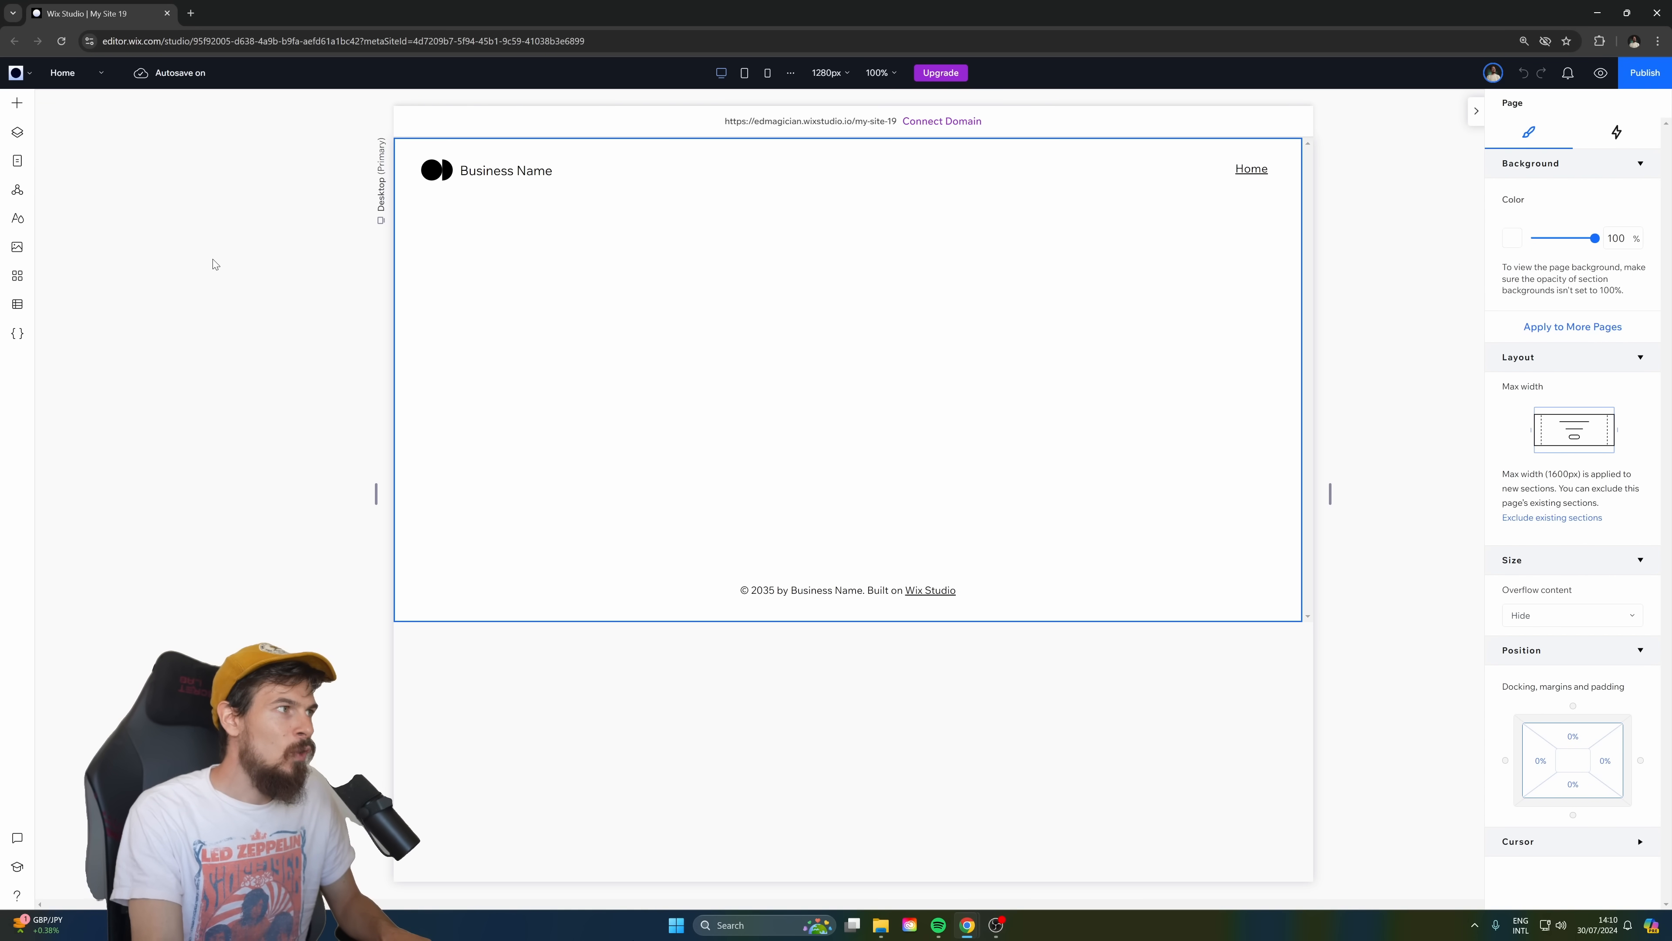
Set the first site font, used for the headings, to Geist Bold in the site typography styles.
click(23, 226)
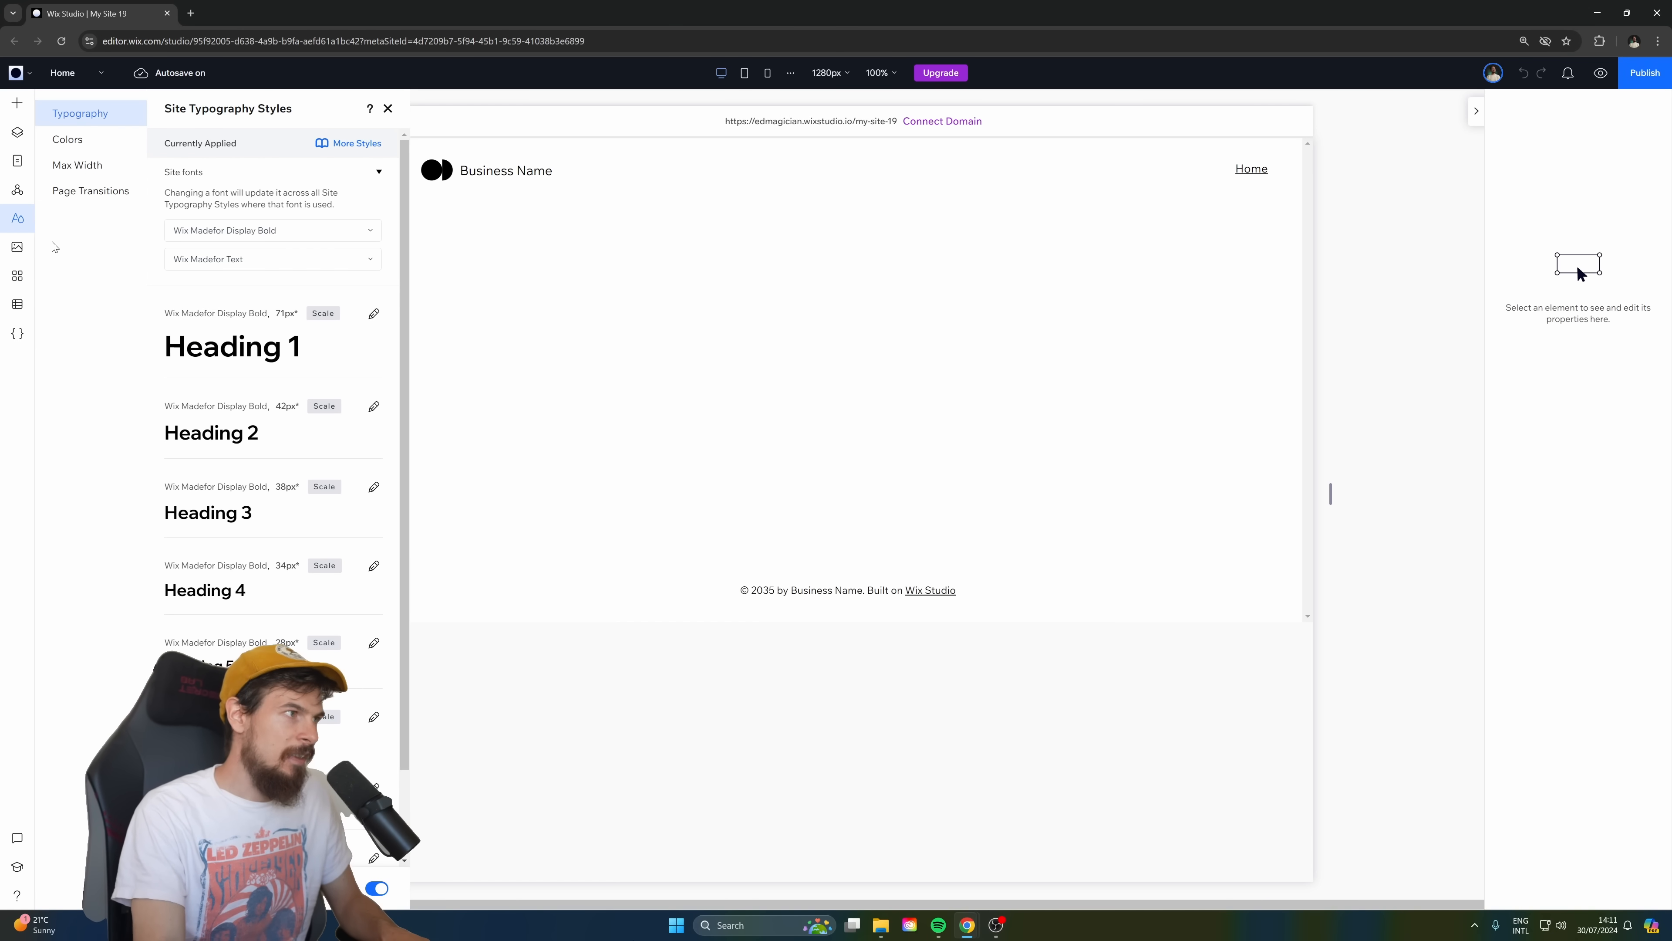
scroll(271, 598, down, 1)
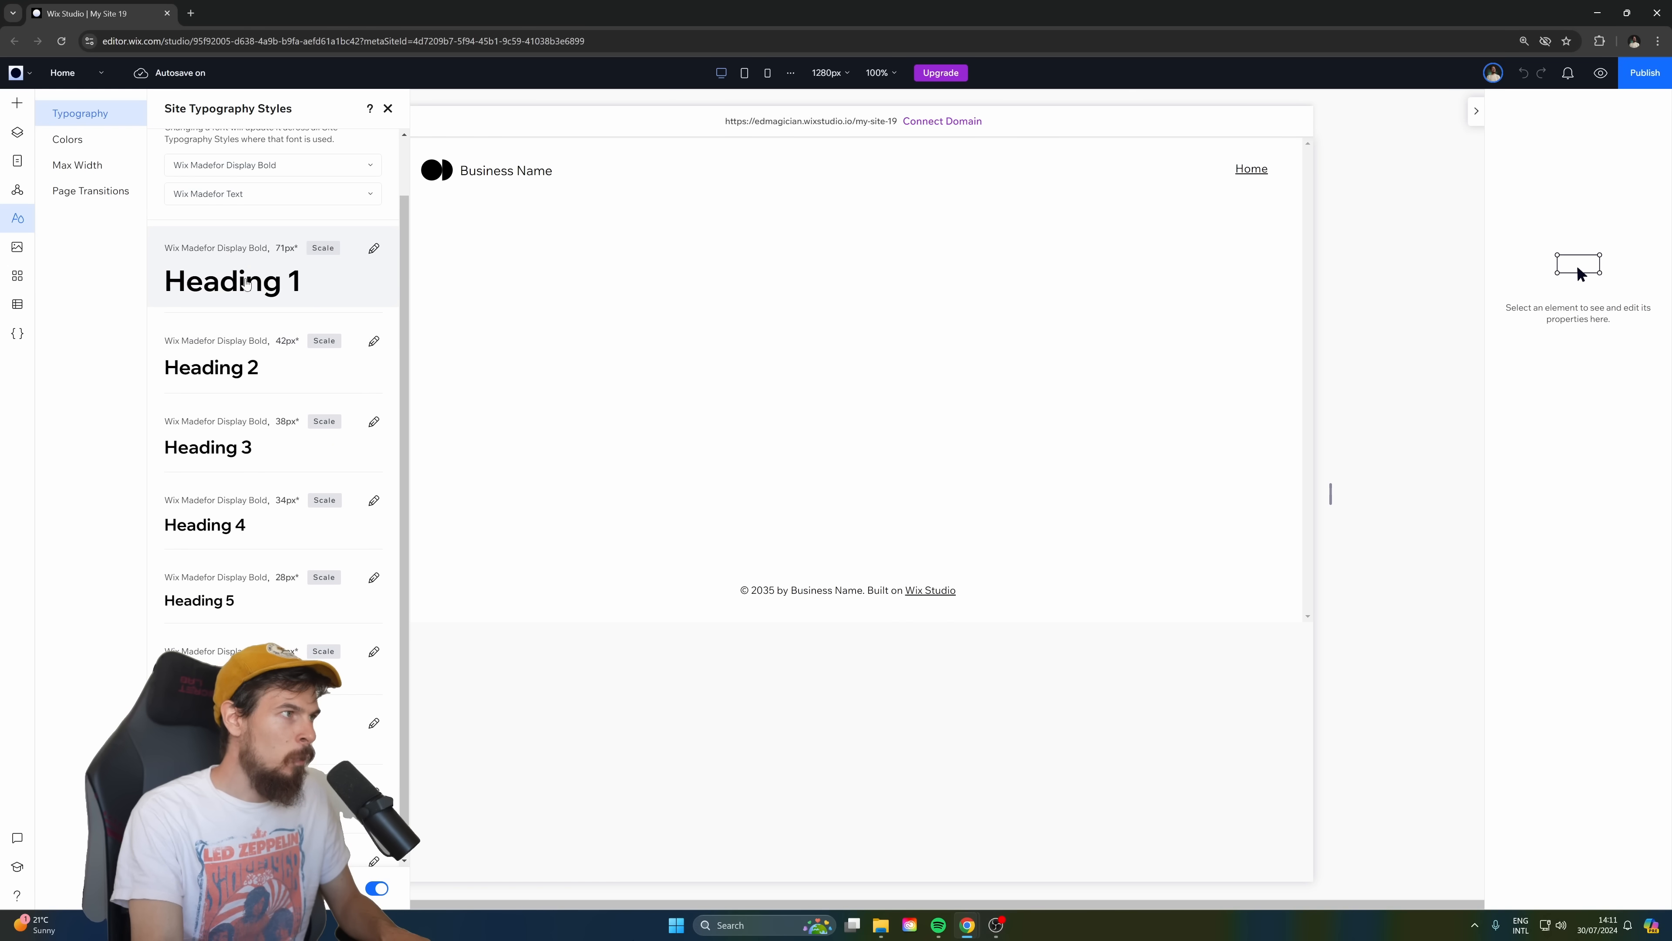
scroll(264, 369, up, 2)
click(373, 312)
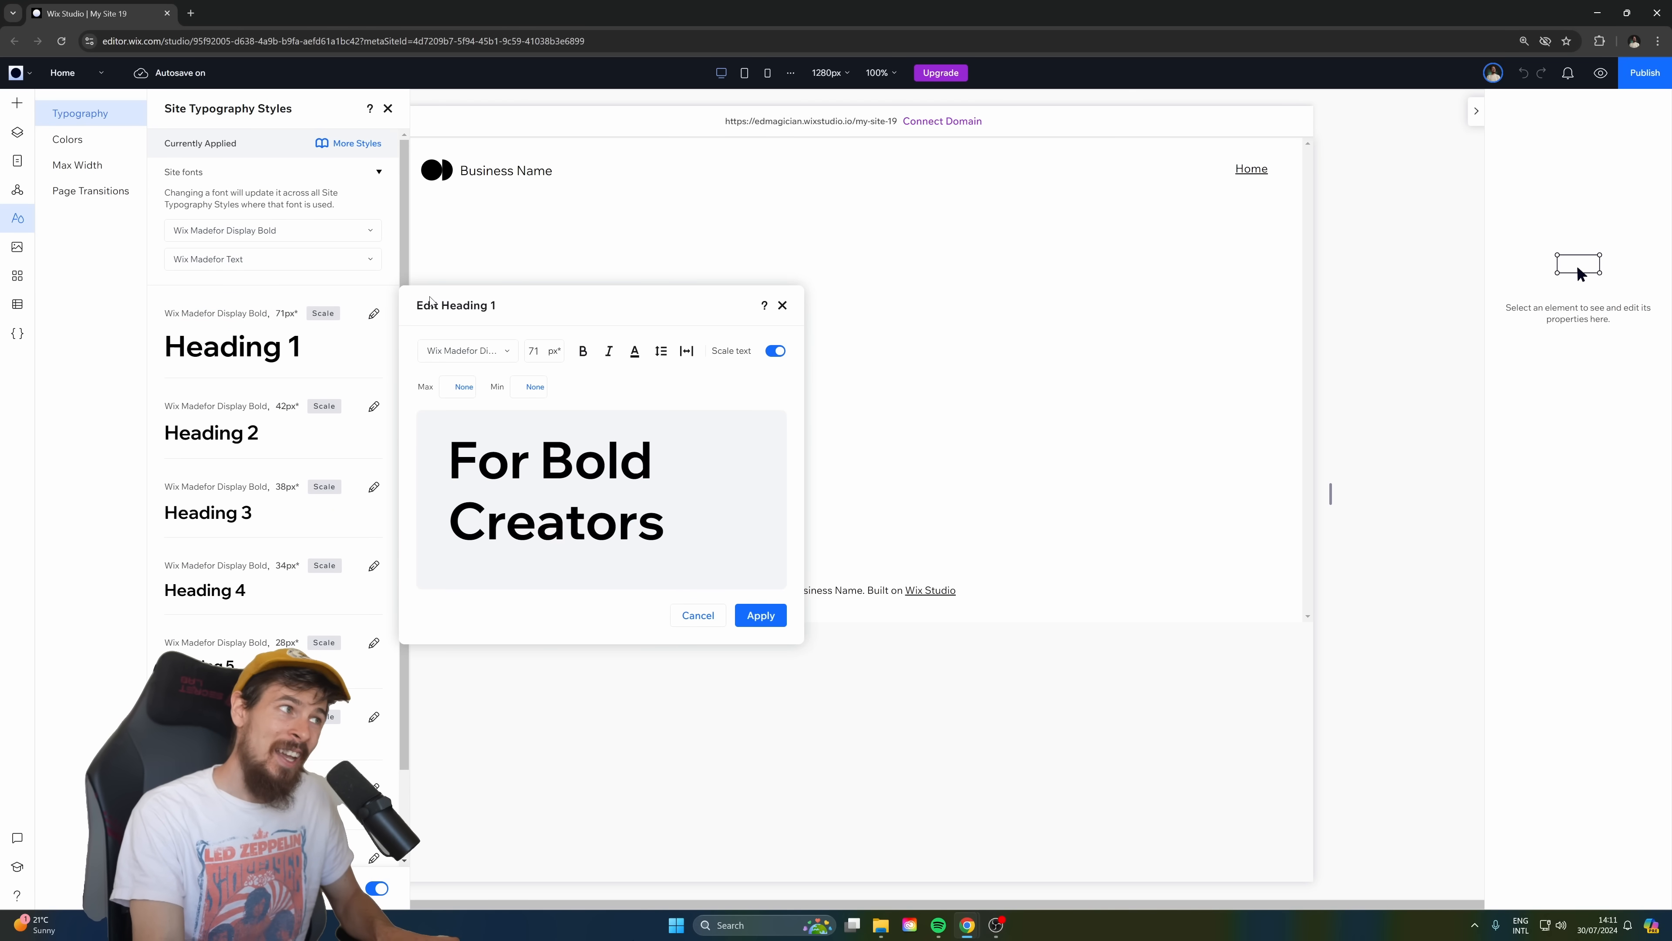
click(307, 237)
click(309, 235)
text(Geist Regular)
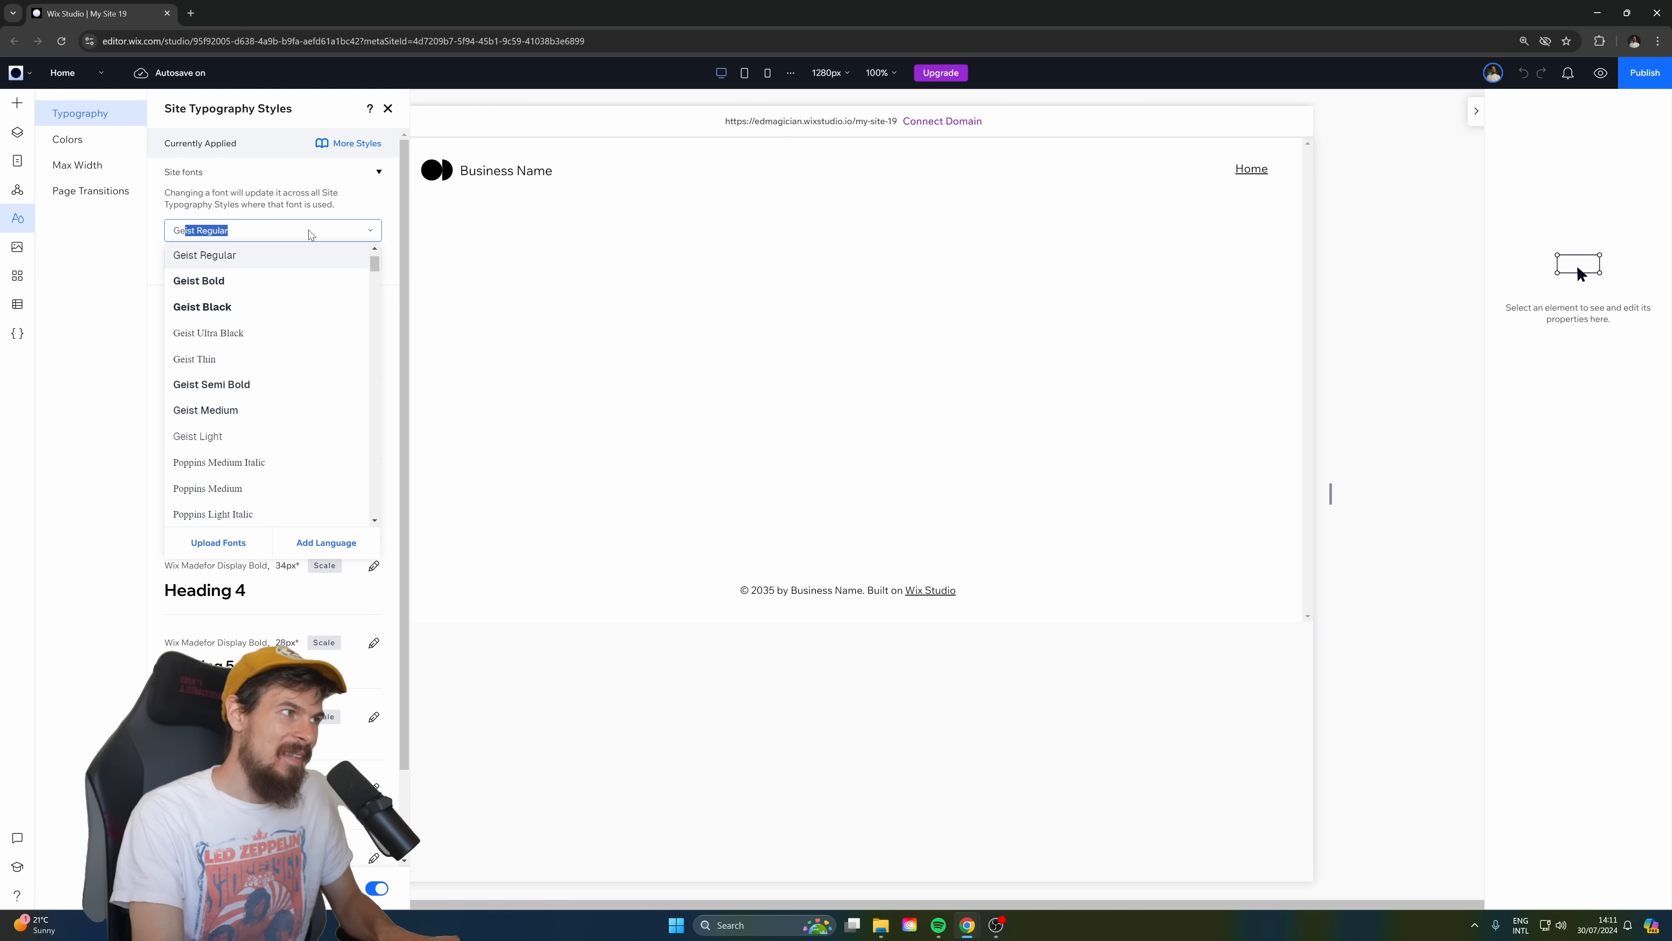
click(276, 281)
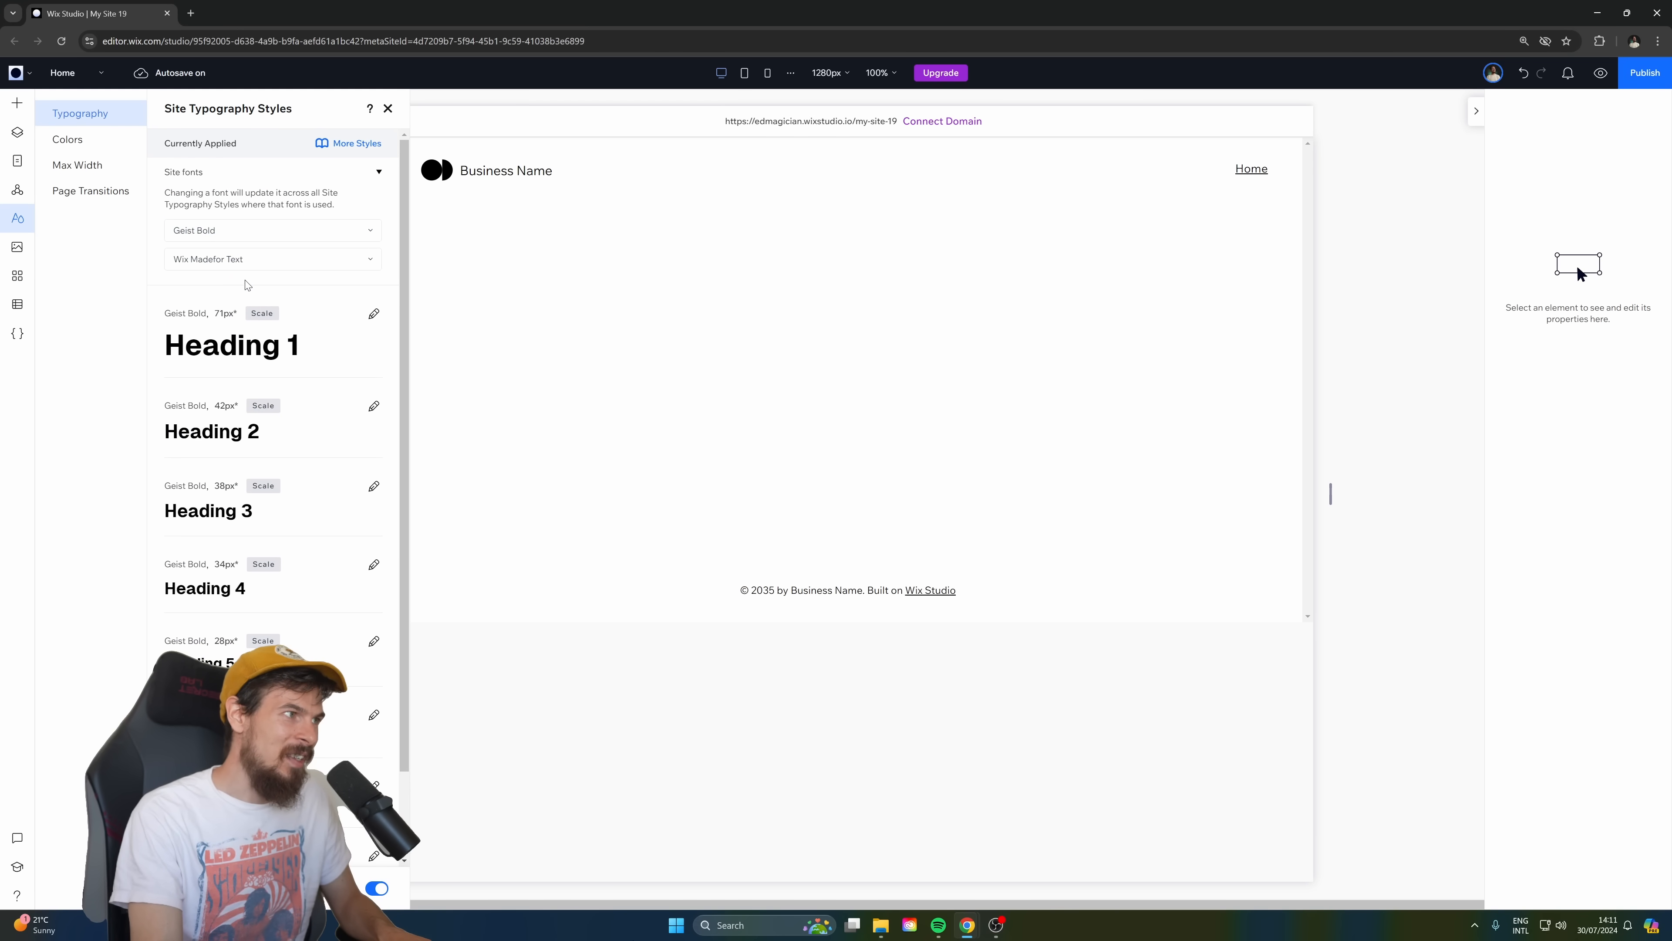
Set the second site font in the typography styles to Geist Medium.
click(224, 260)
text(Ge)
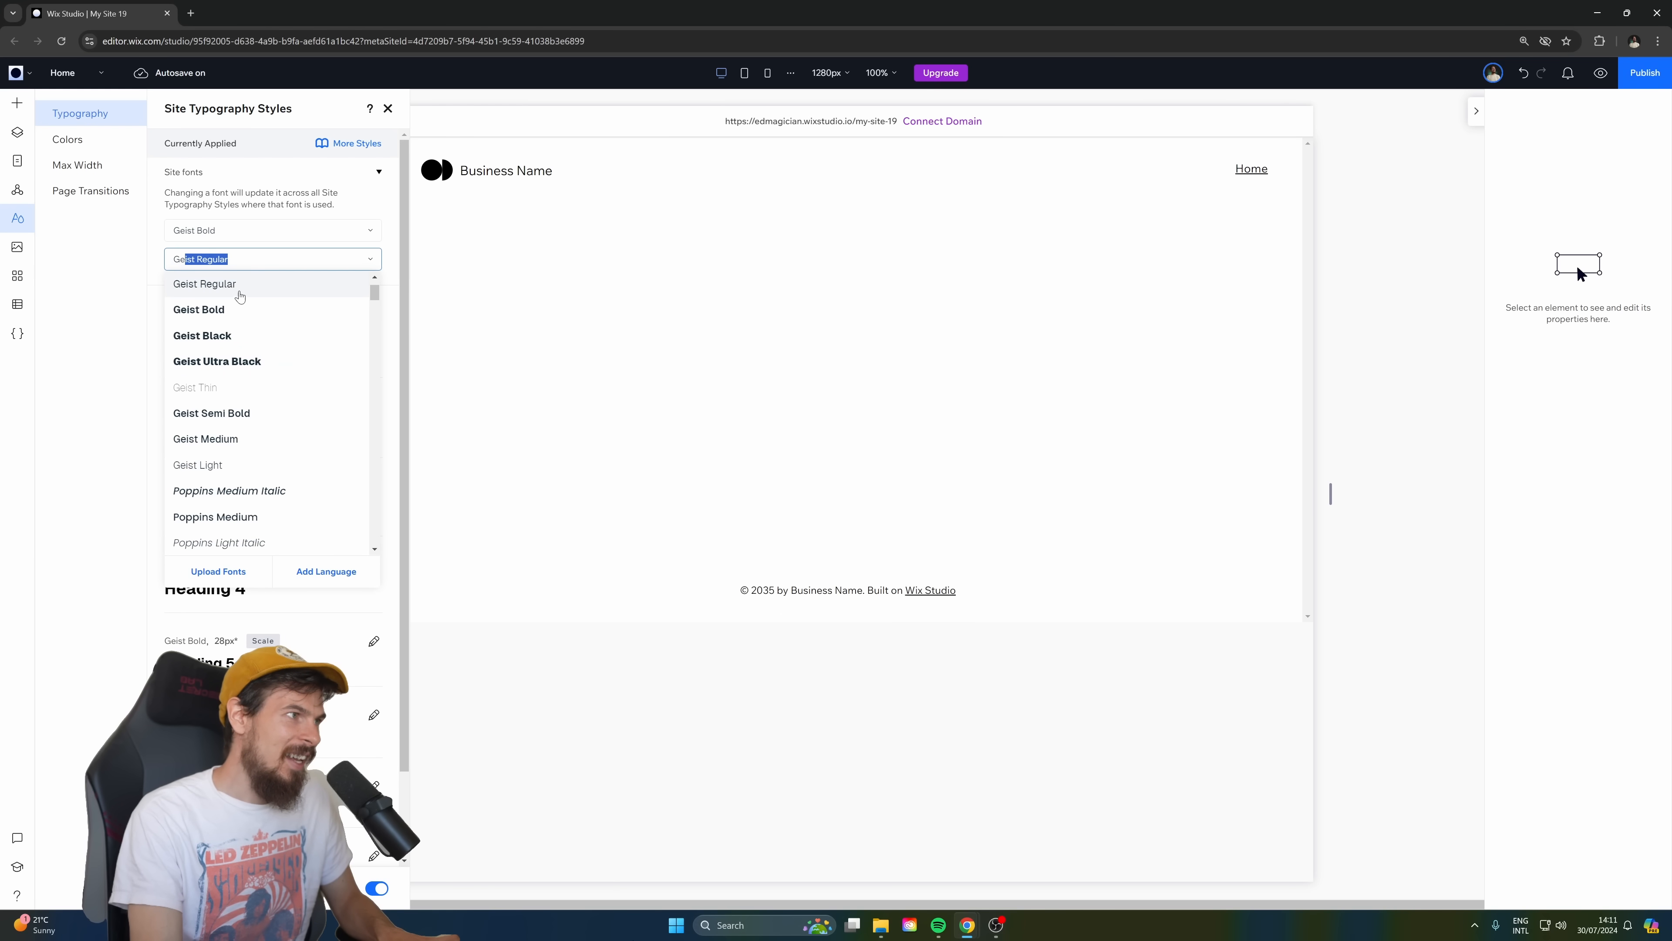
text(iu)
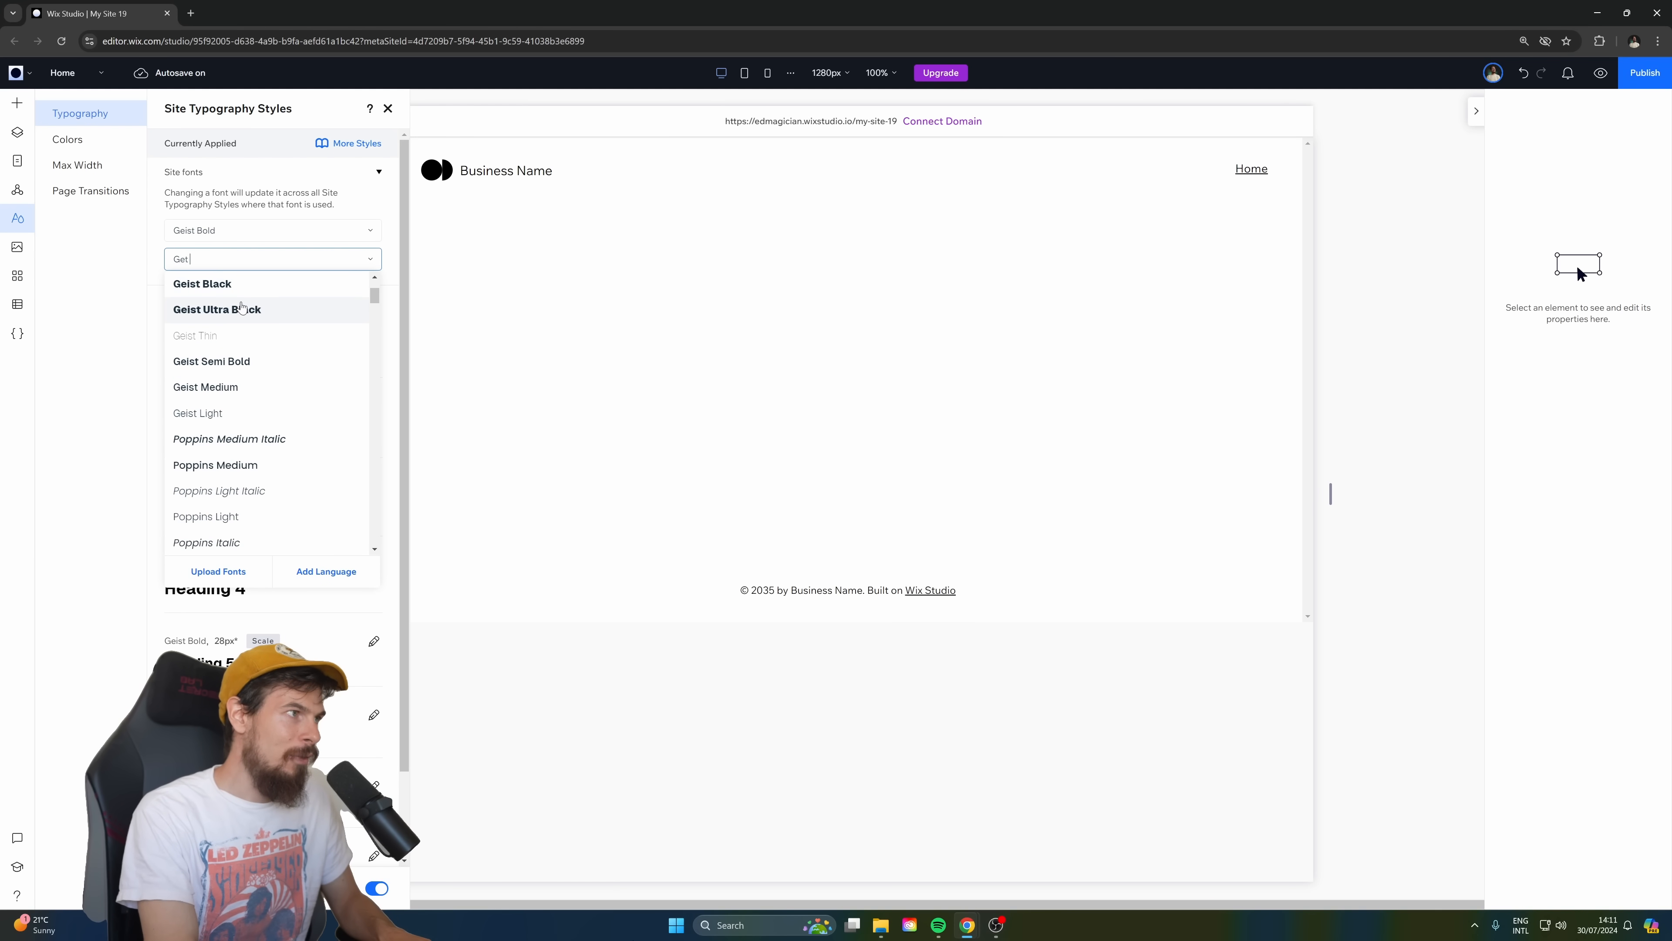
click(224, 438)
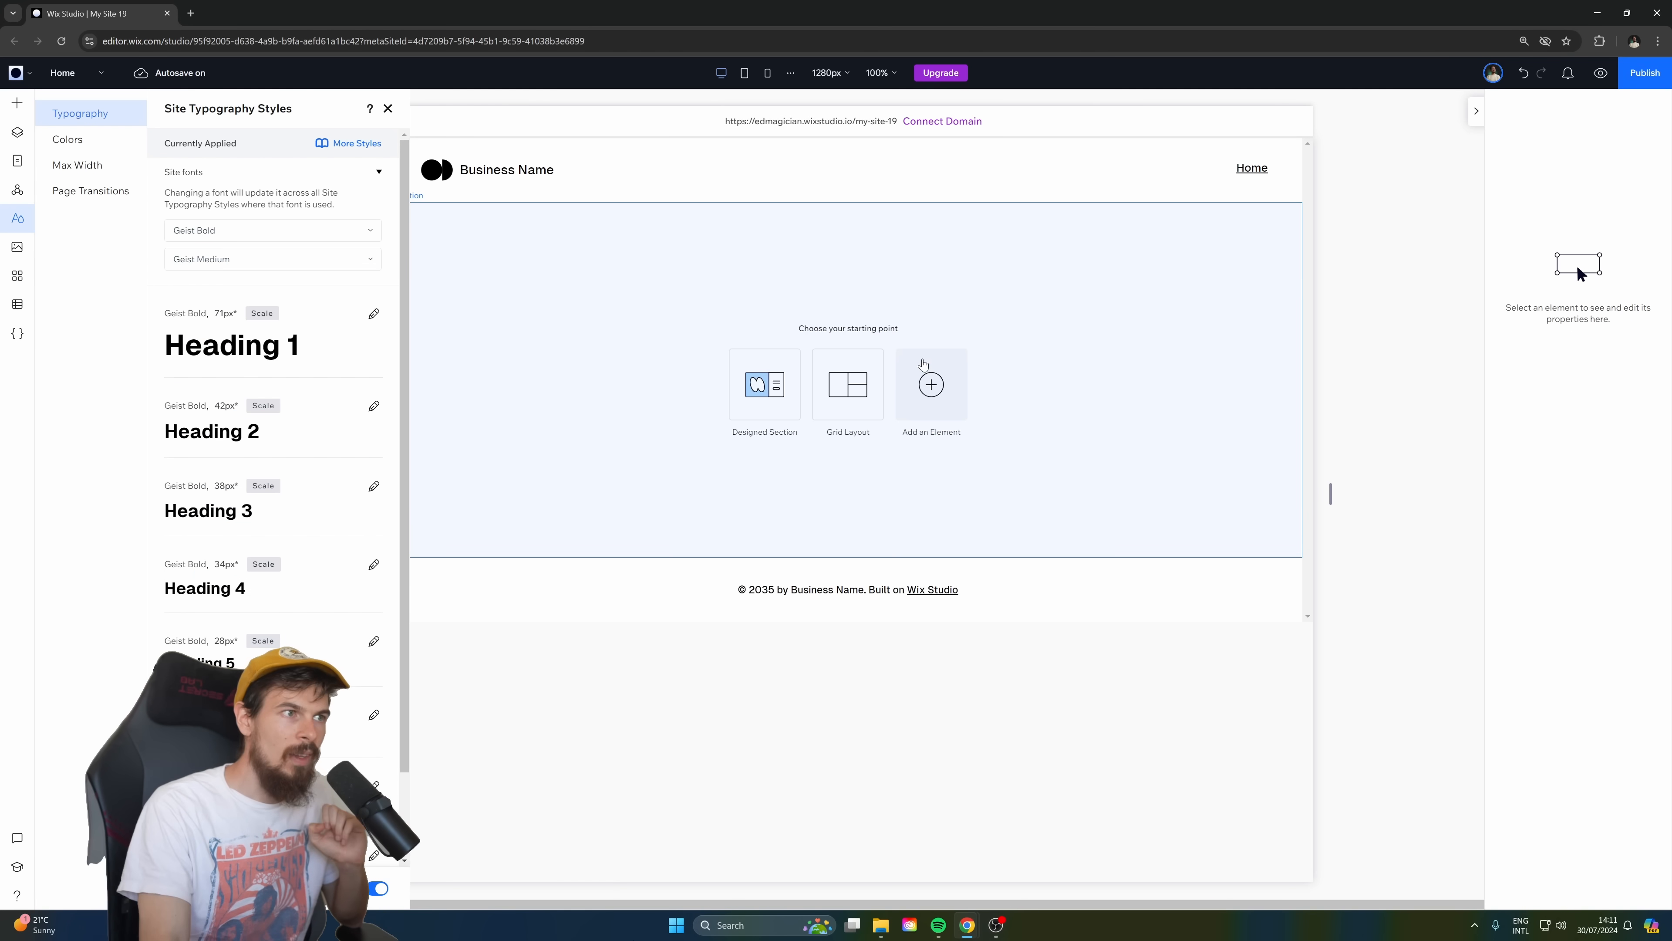
Add a second blank section below the first, and paste the photographer's name, tagline texts, divider line and "Book now" button into the first section.
click(1096, 321)
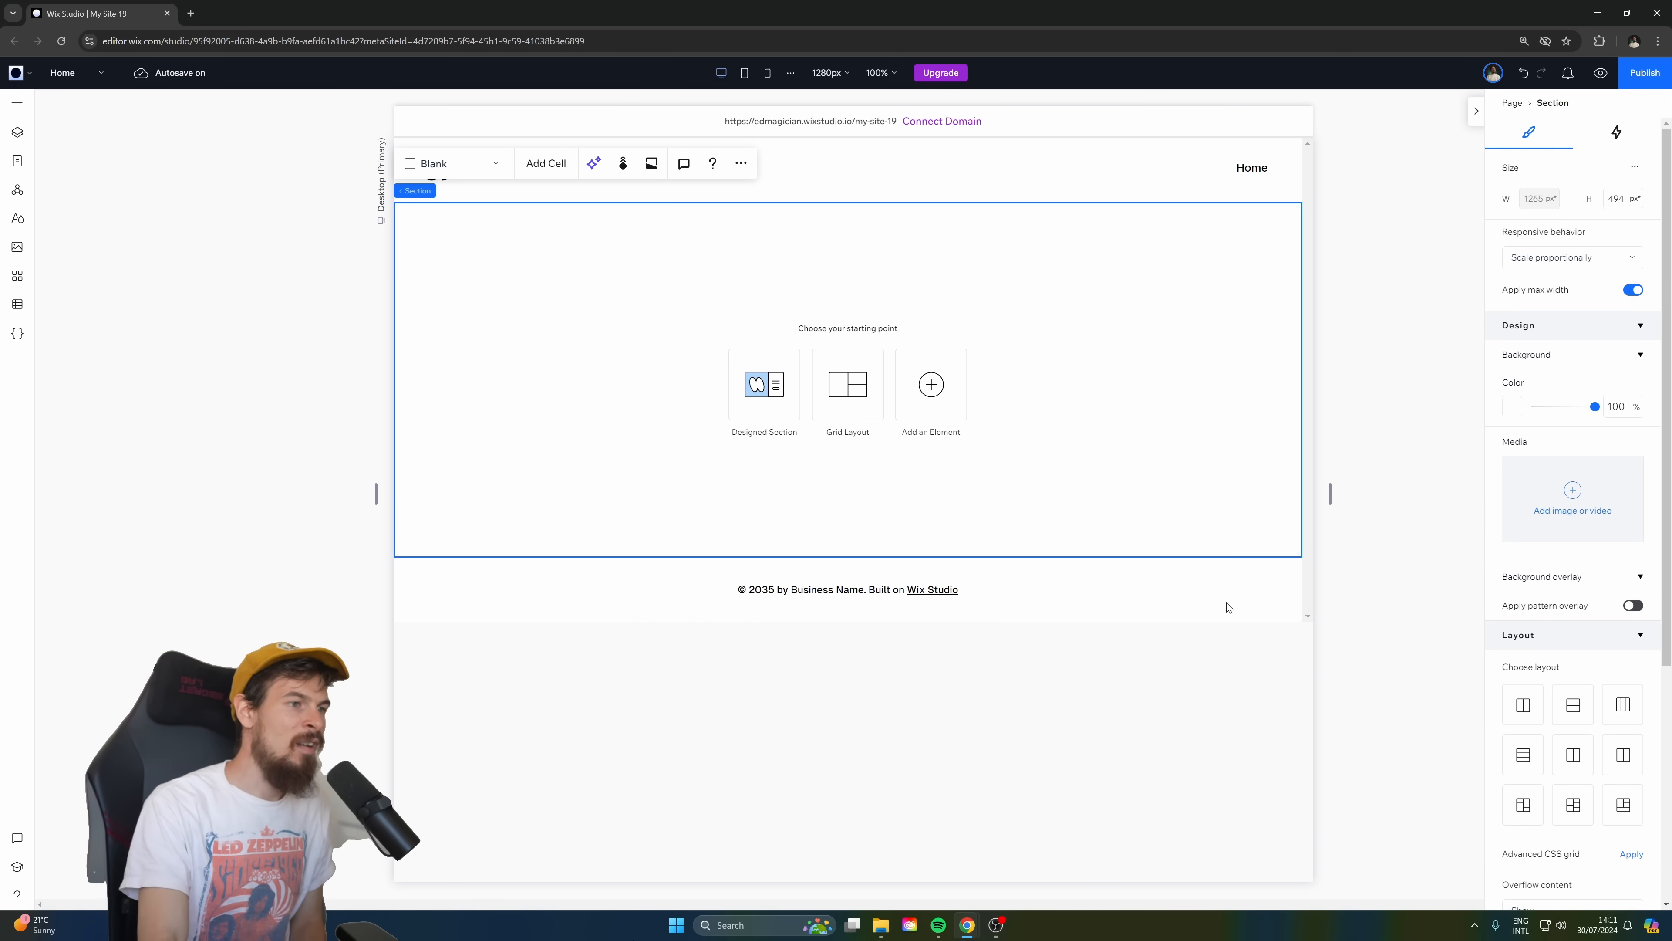
scroll(849, 566, down, 5)
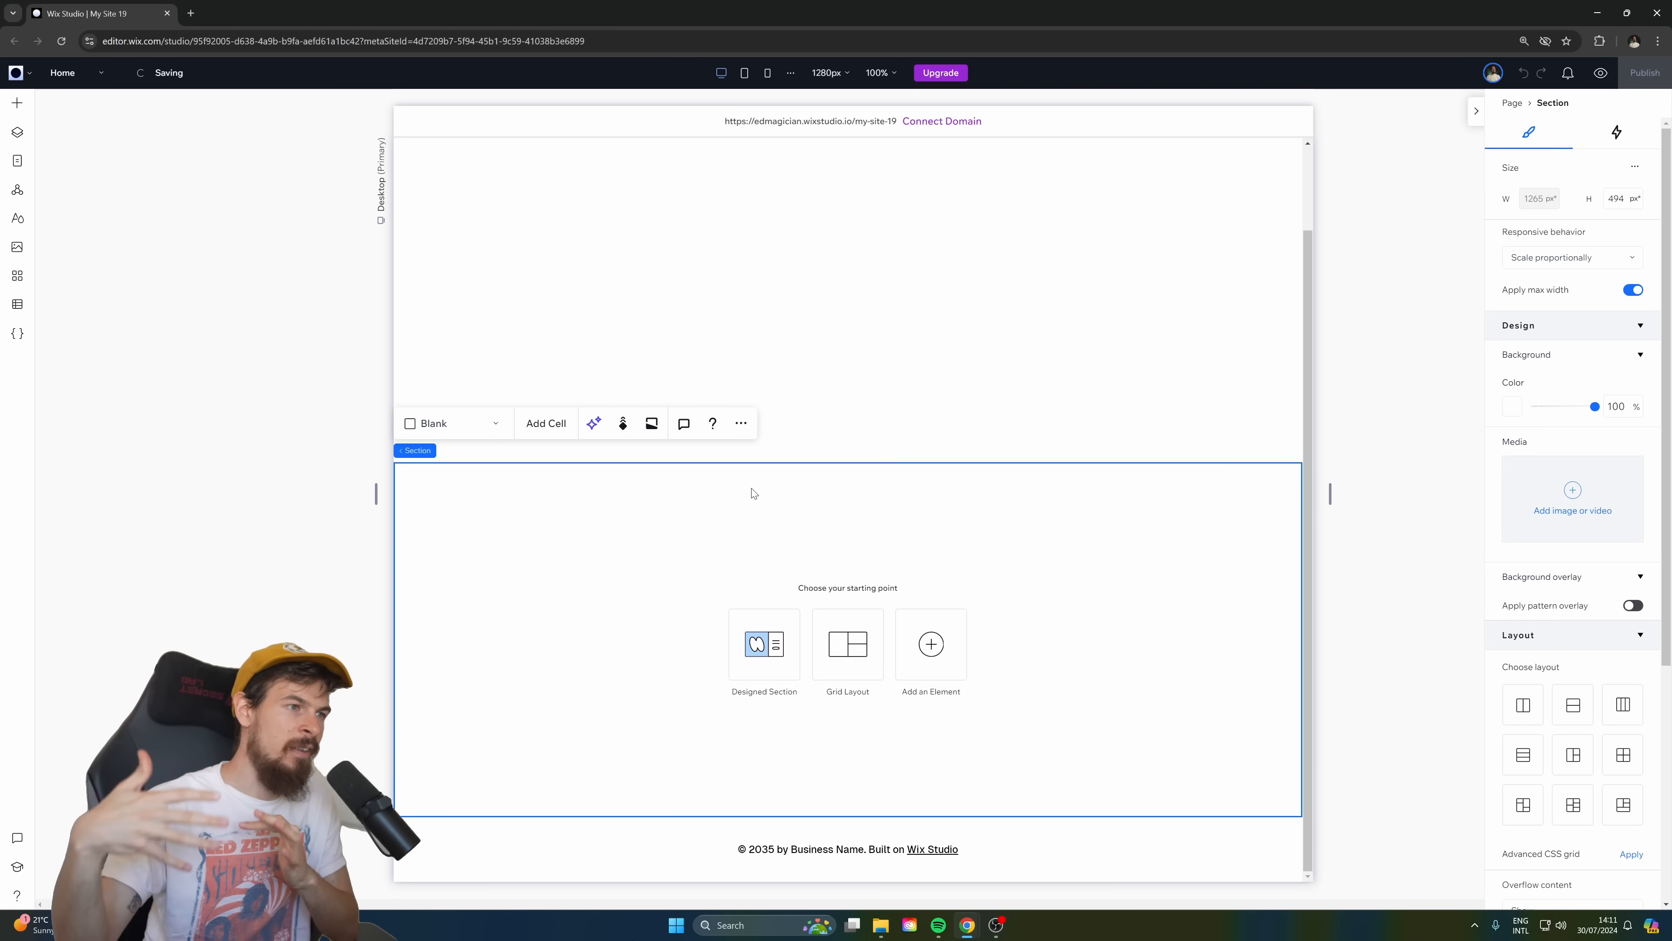
scroll(739, 498, up, 2)
click(1093, 511)
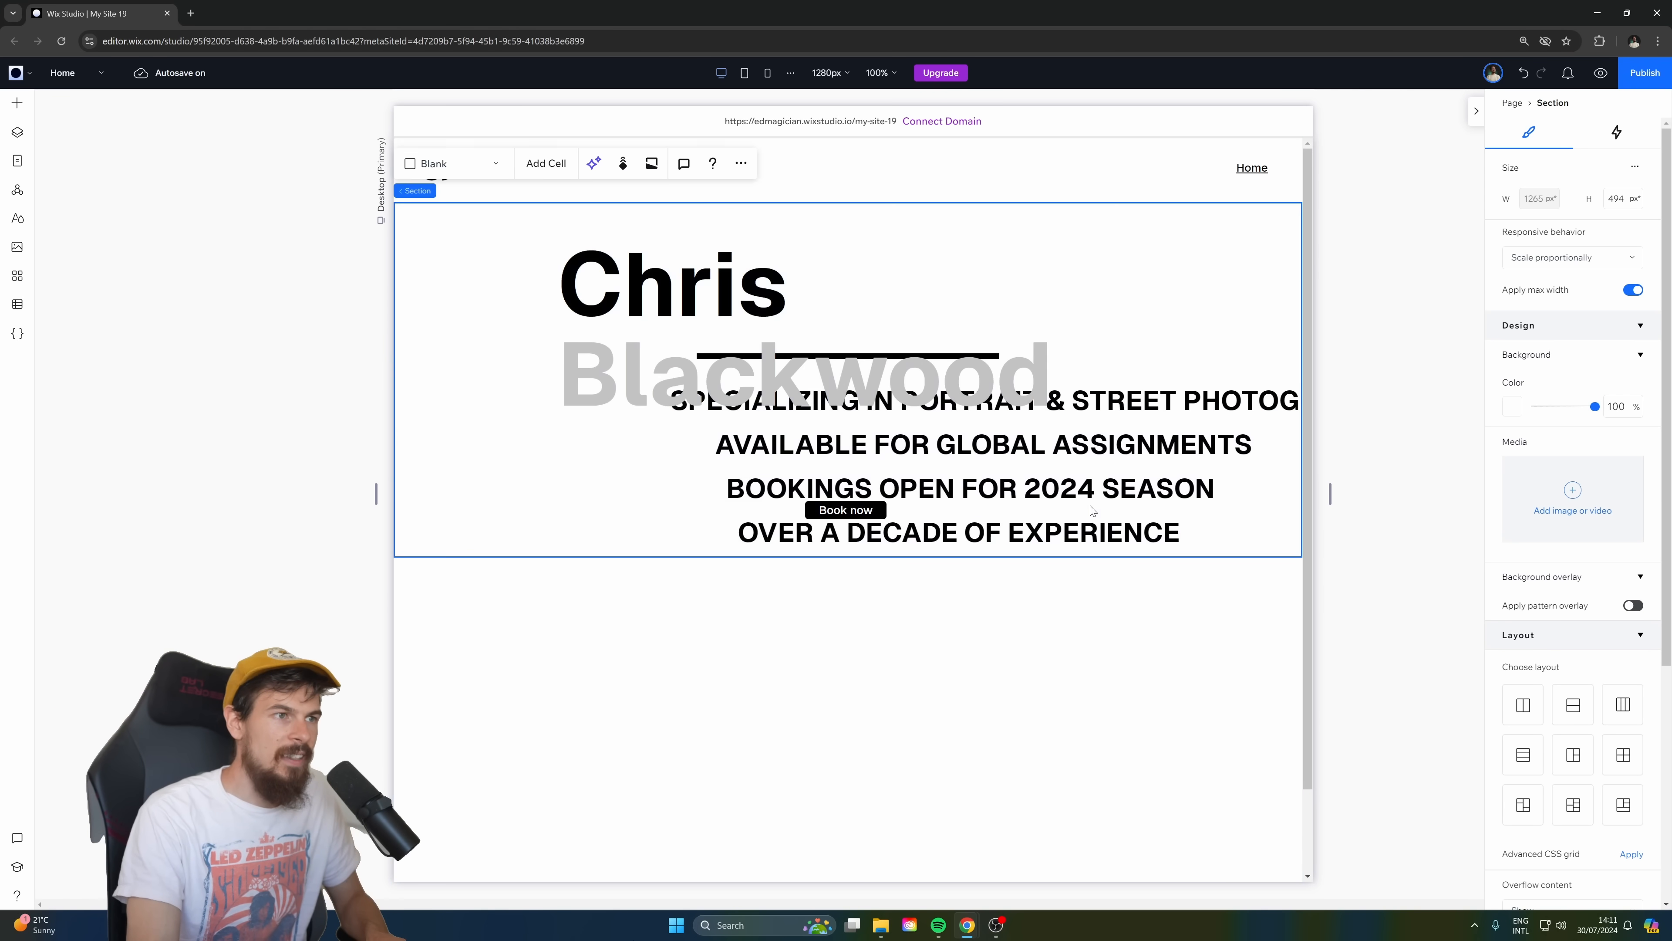
Turn on the advanced size settings for the section containing the photographer's hero content.
click(1635, 166)
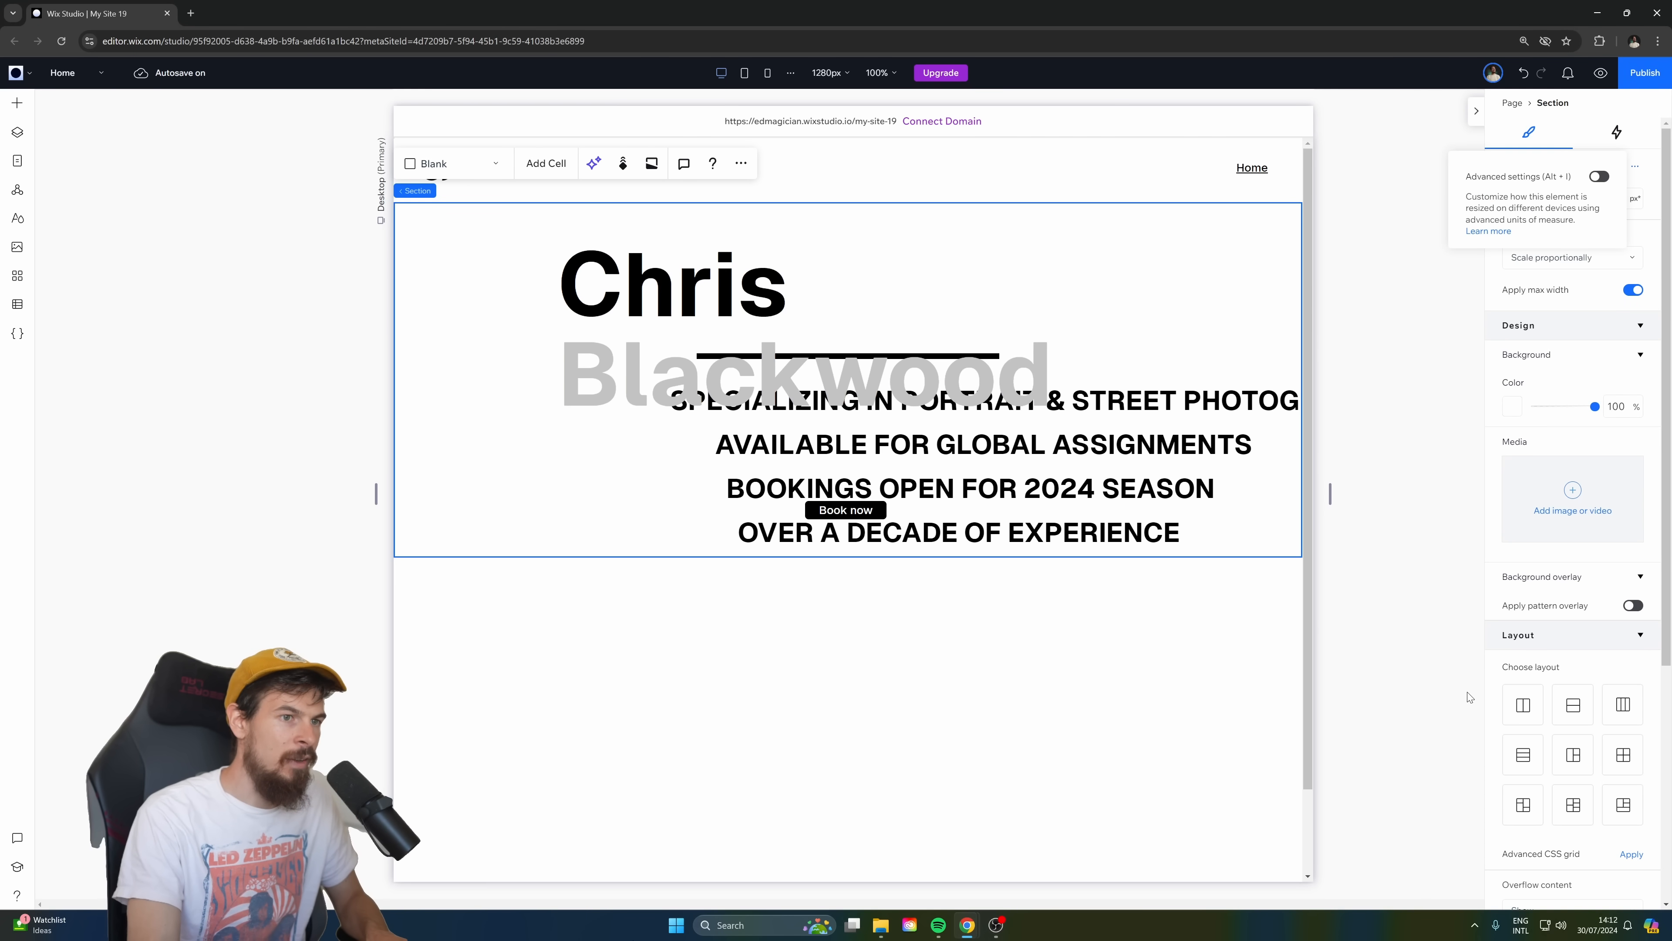
click(1418, 655)
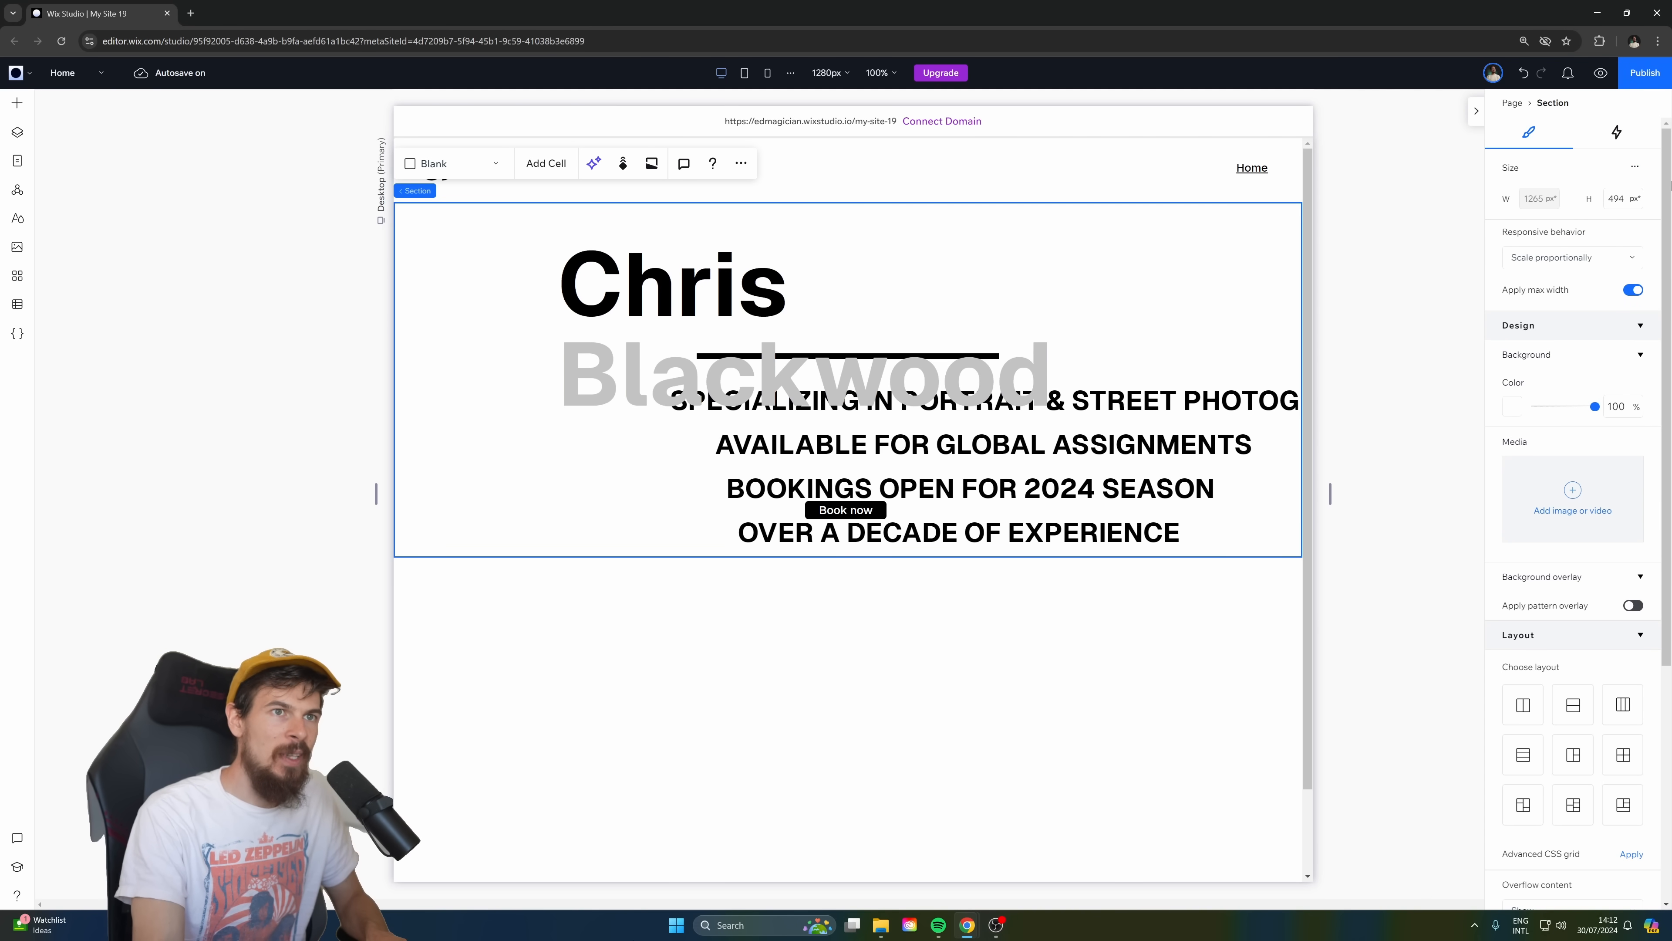
click(1636, 169)
click(1601, 176)
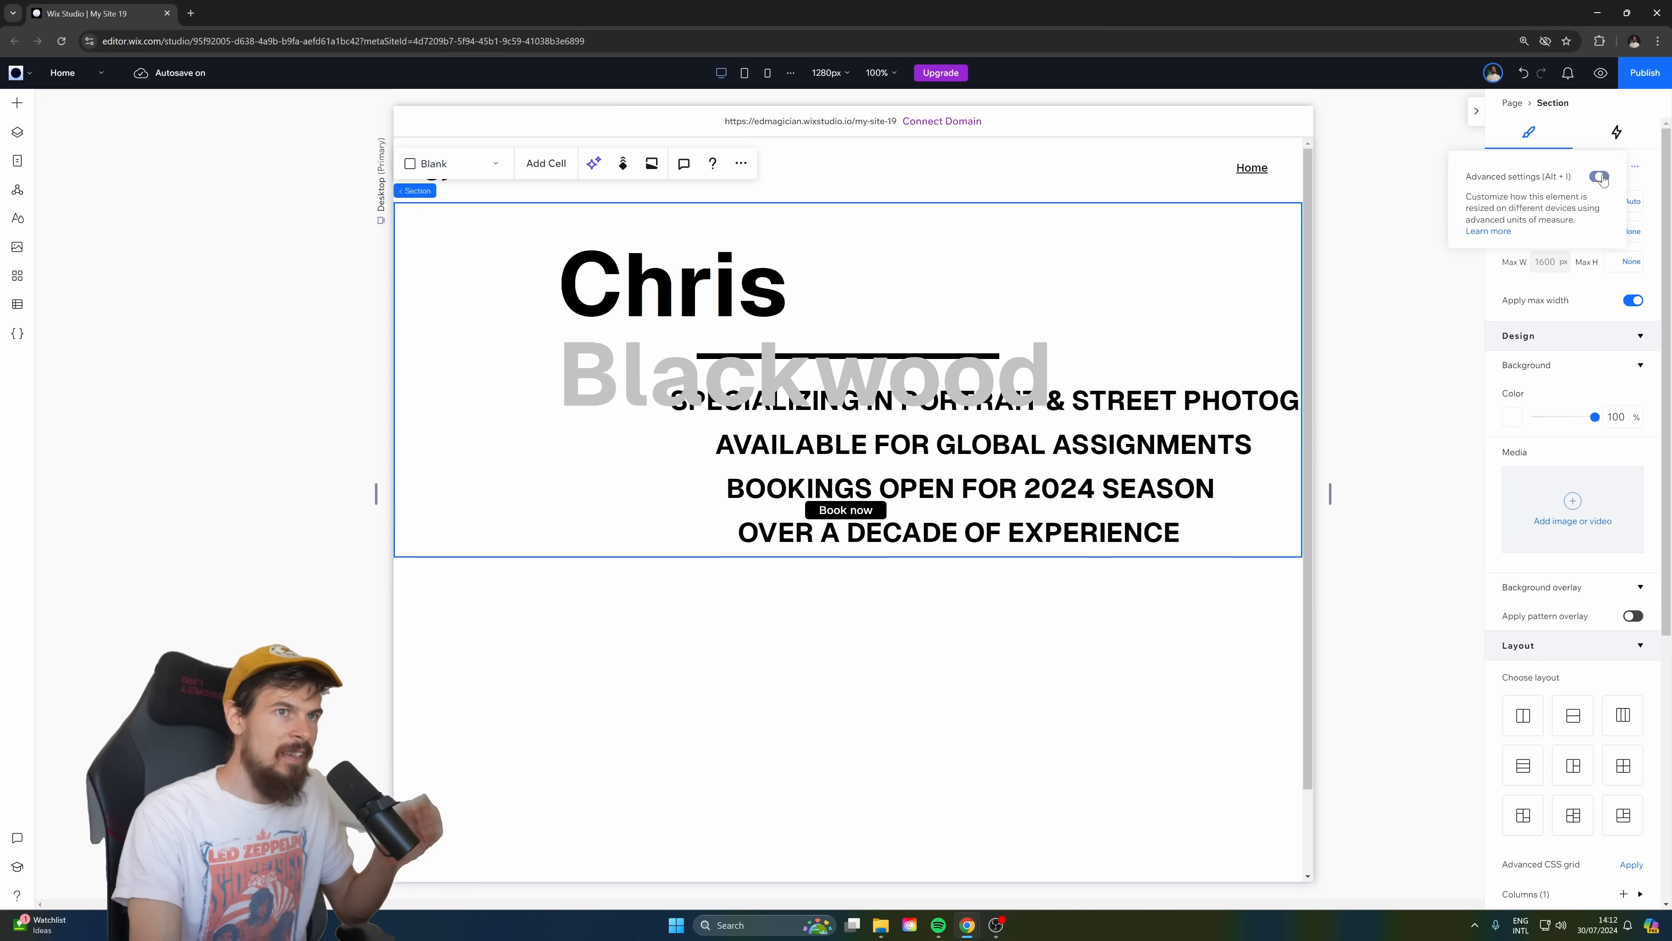
click(1639, 165)
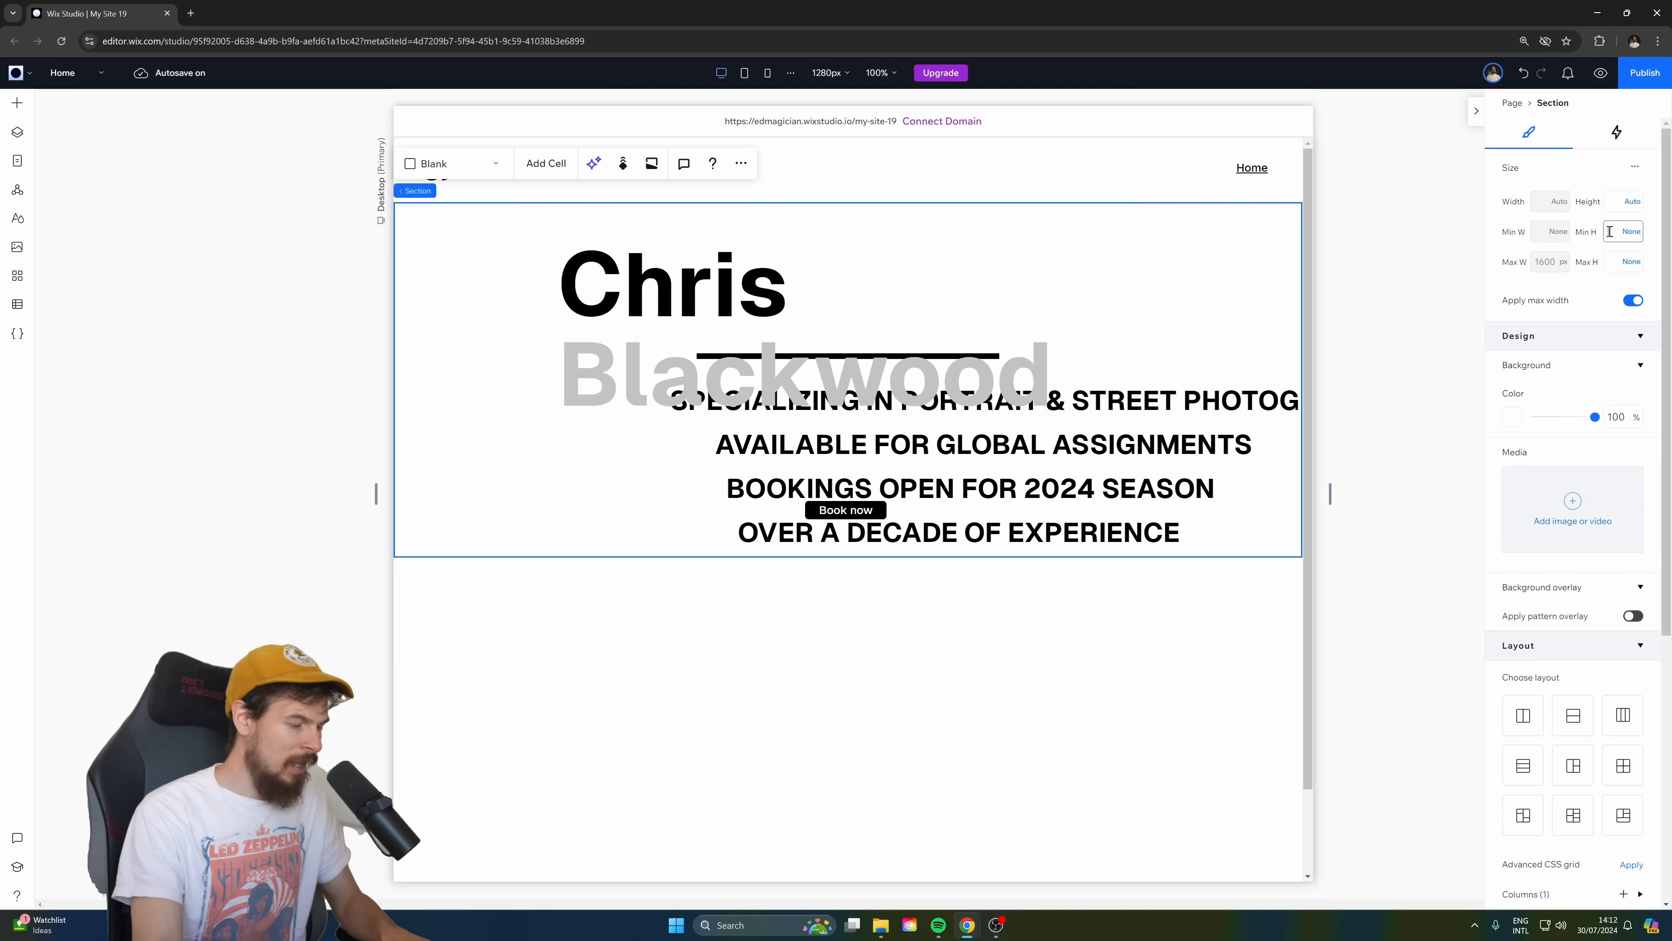
Set the minimum height of the first section to 90 vh.
key(Return)
scroll(717, 665, down, 5)
scroll(746, 609, up, 5)
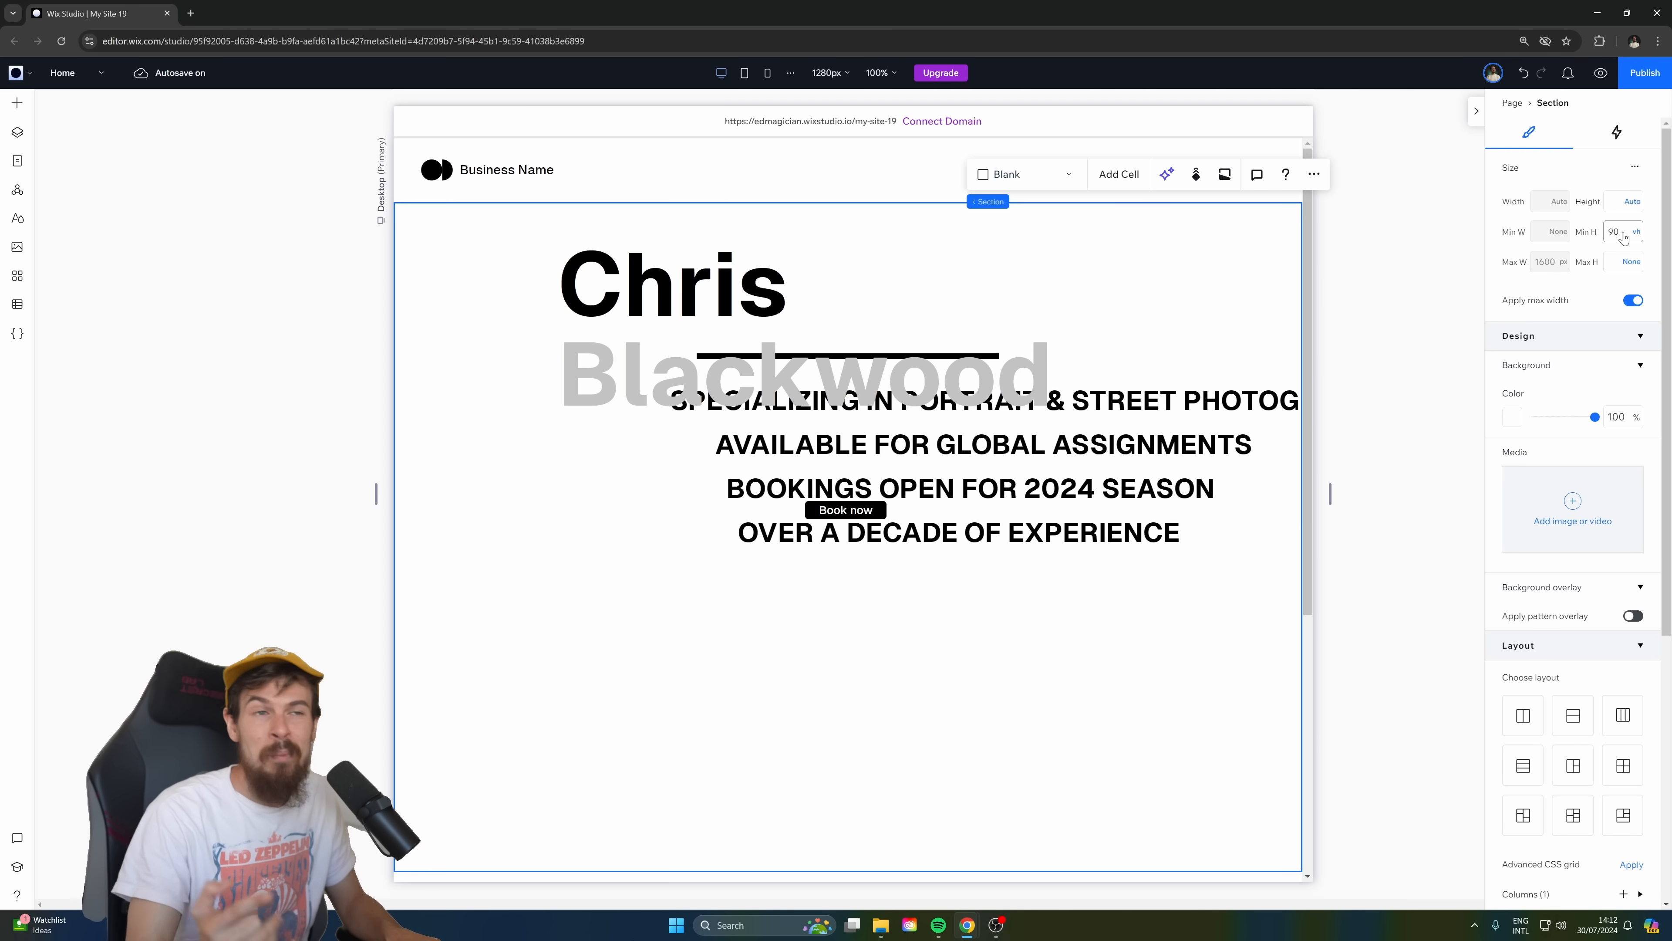
Turn on the advanced size settings for the header and set its minimum height to 10 vh.
click(900, 183)
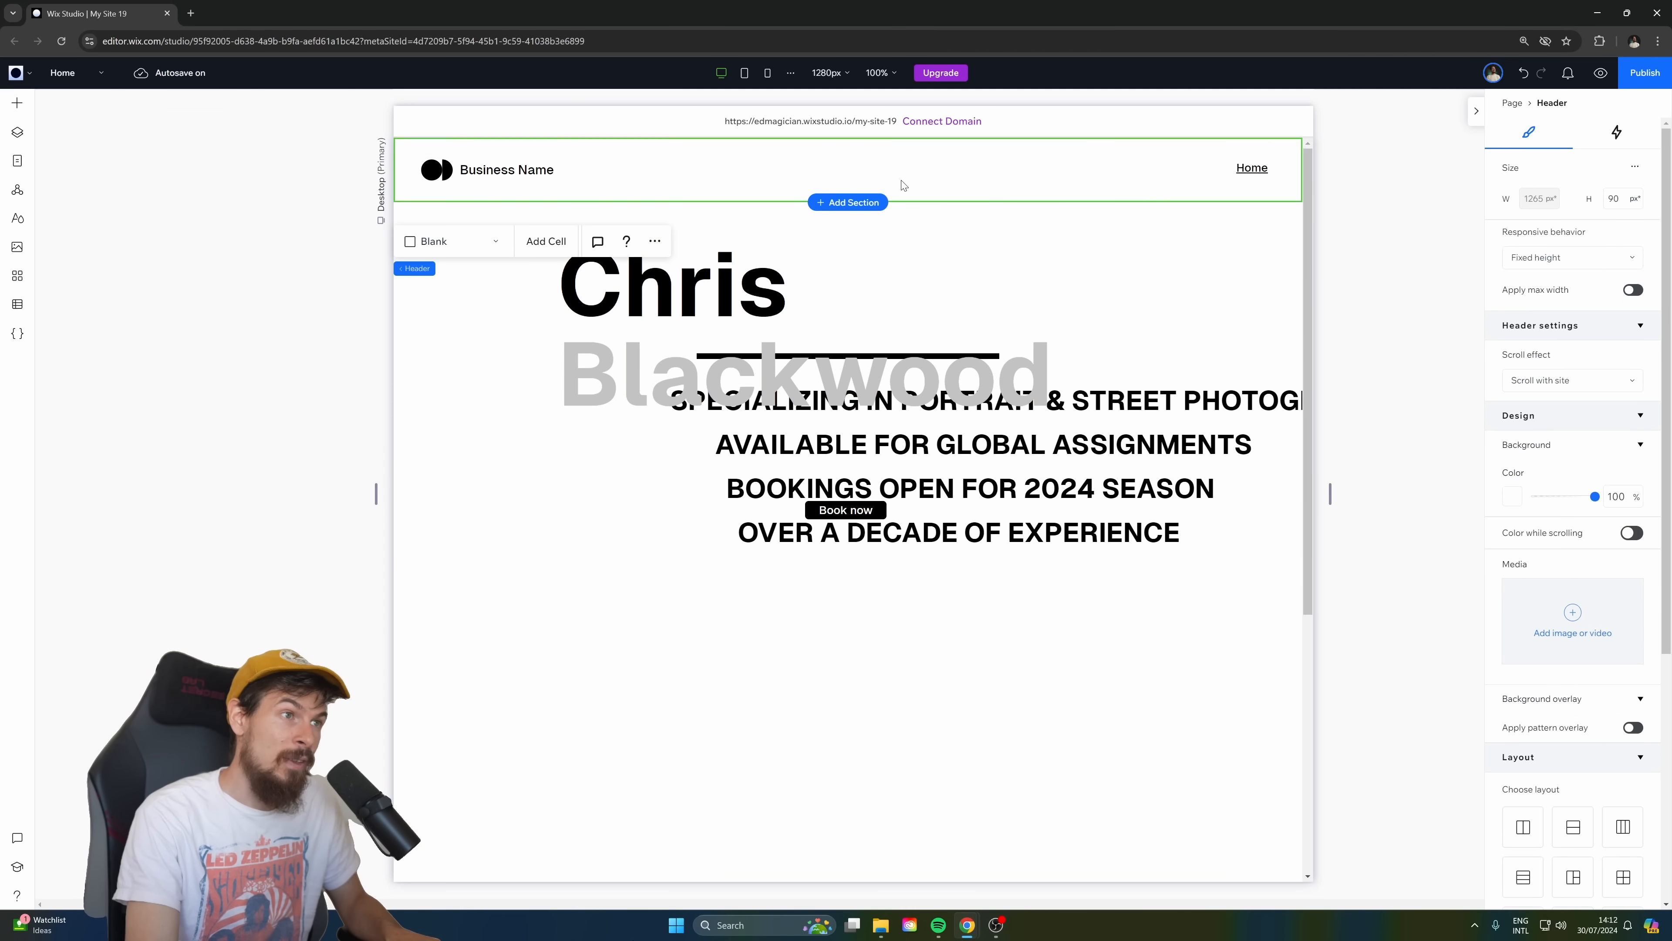
click(1634, 169)
click(1608, 175)
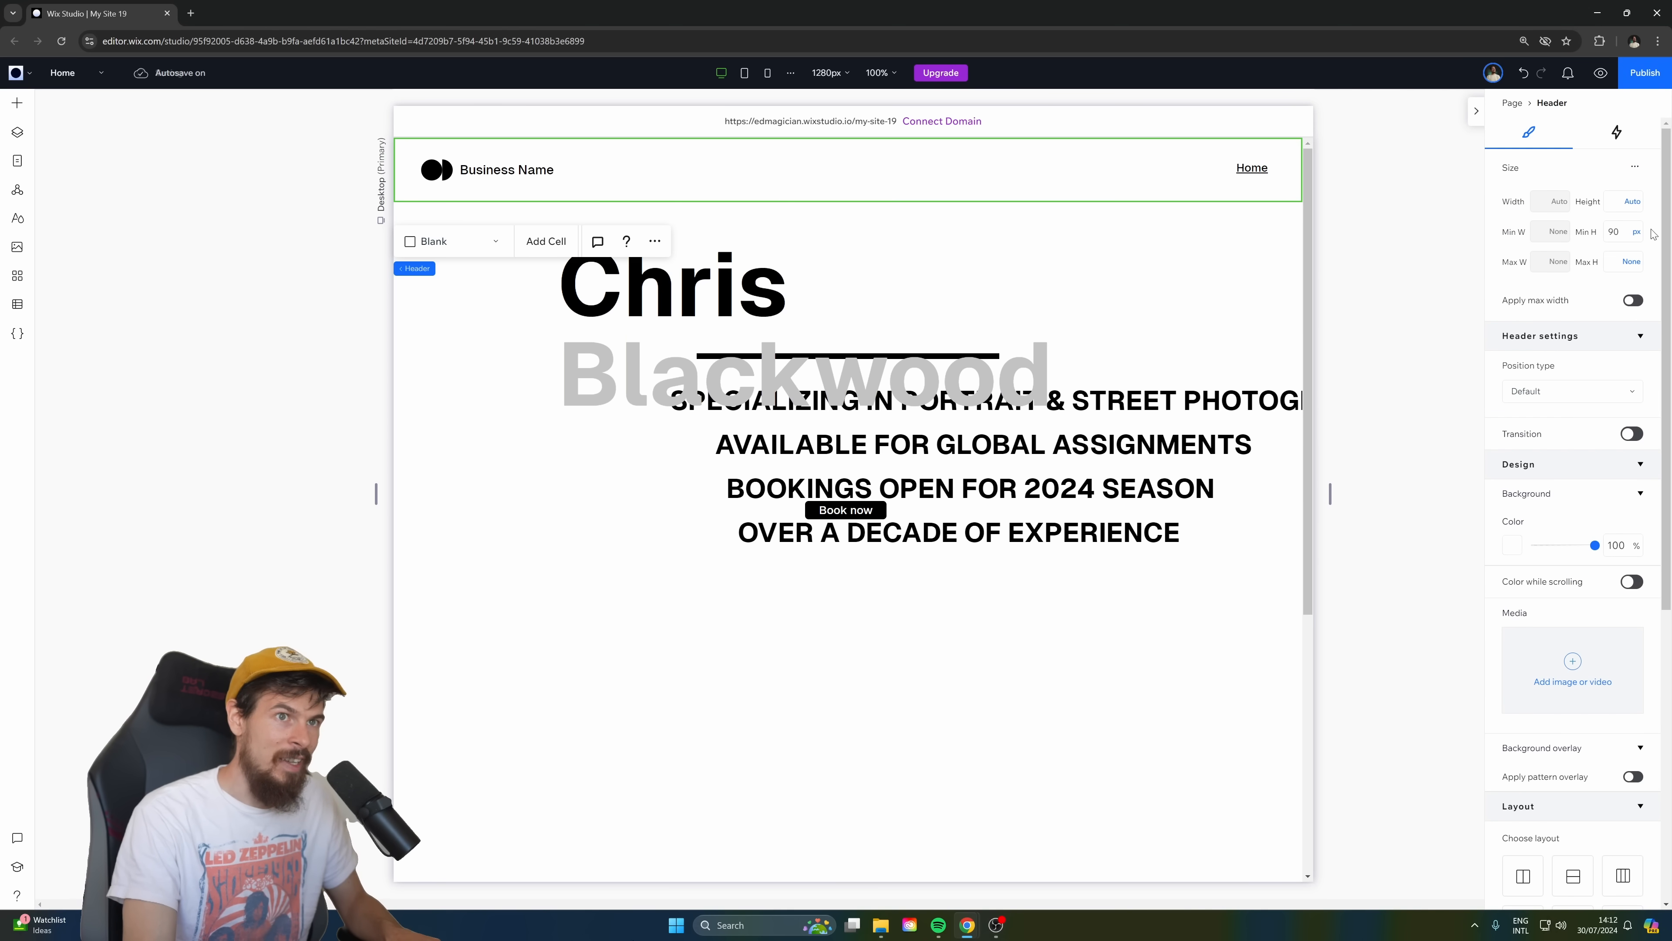
click(1625, 232)
text(10vh)
key(Return)
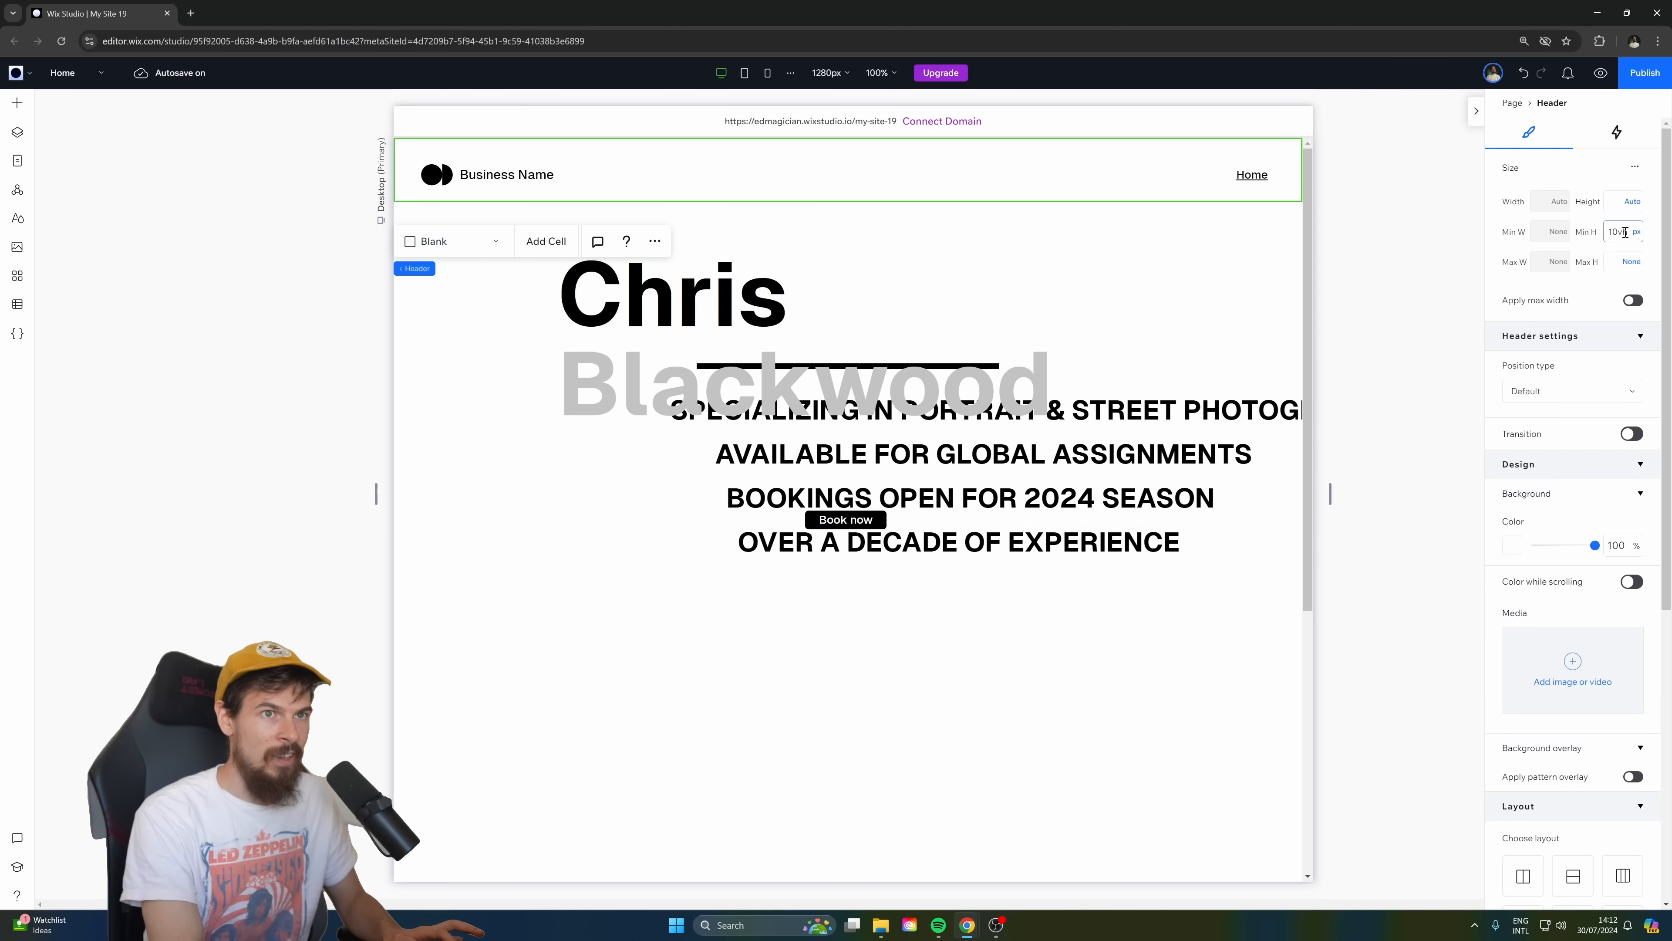
Examine how the header and the hero section fill the page together.
click(1384, 314)
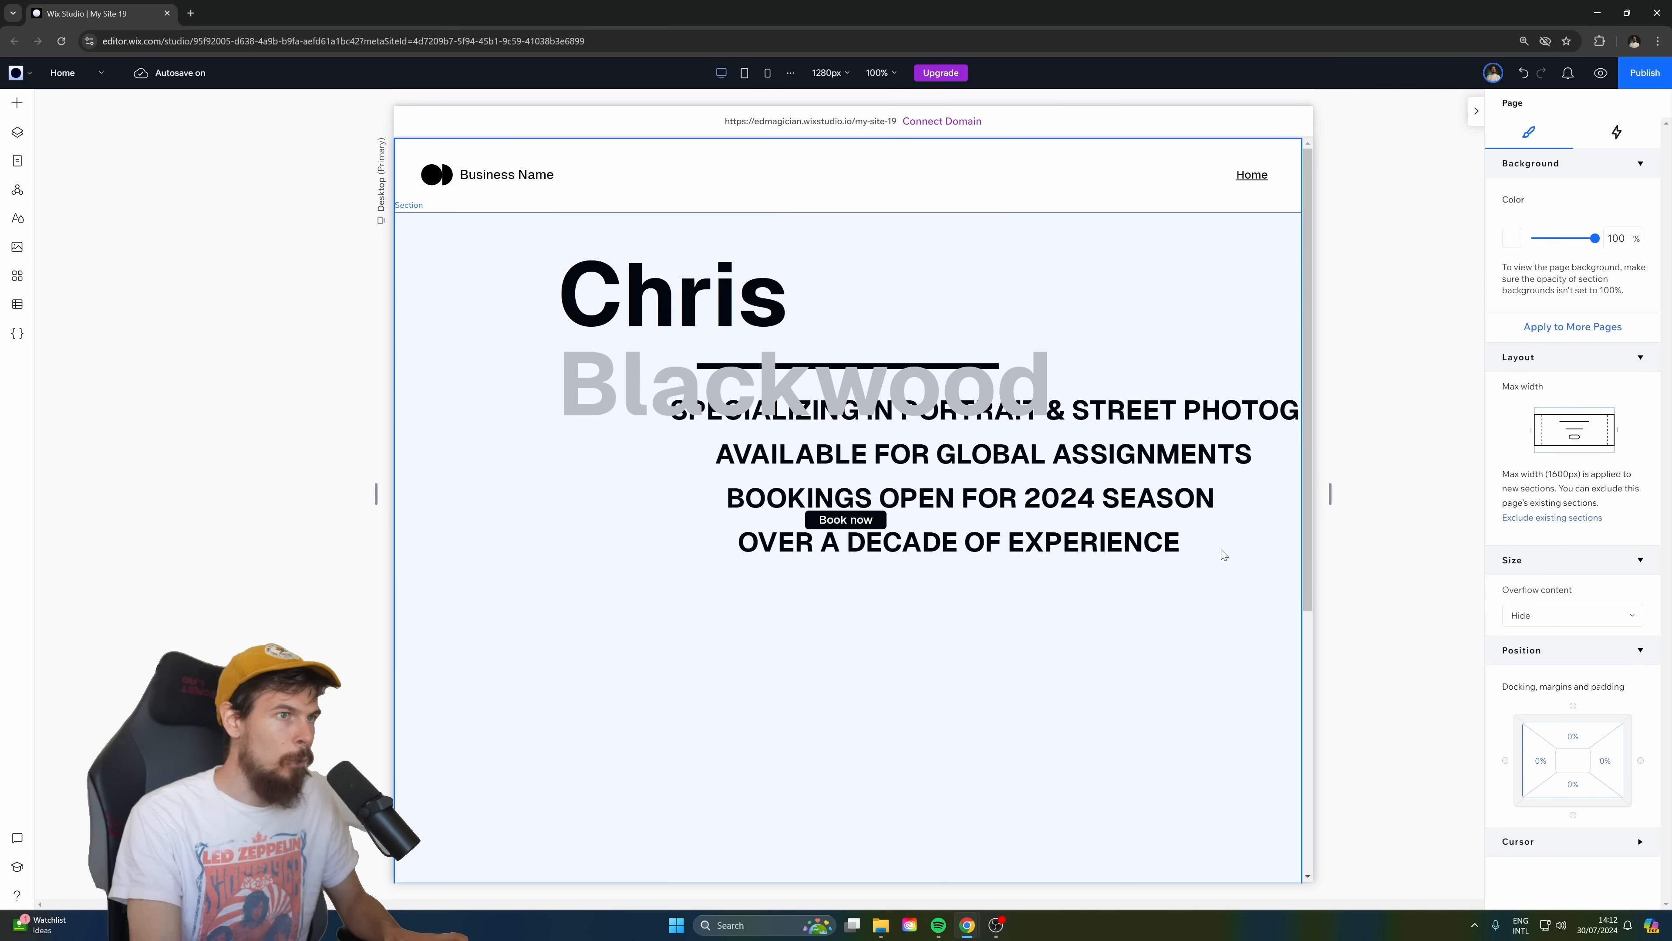
drag(1308, 269, 1307, 307)
scroll(1179, 579, up, 2)
scroll(1154, 585, down, 2)
scroll(1127, 571, up, 2)
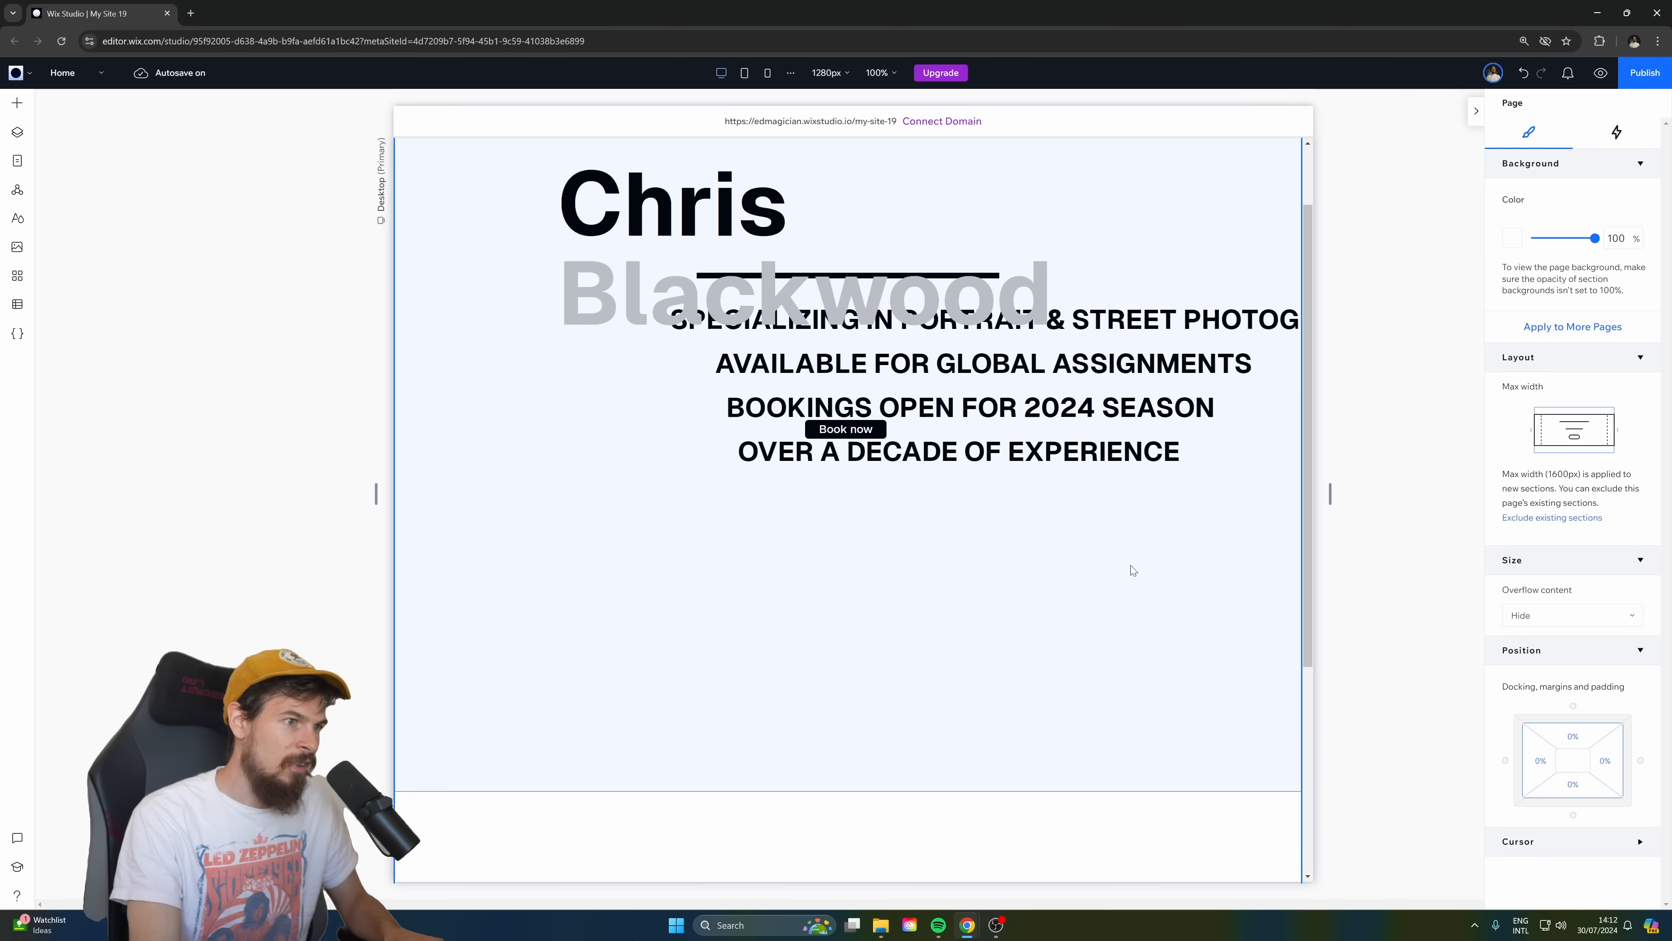
scroll(1130, 571, down, 2)
scroll(1131, 564, up, 2)
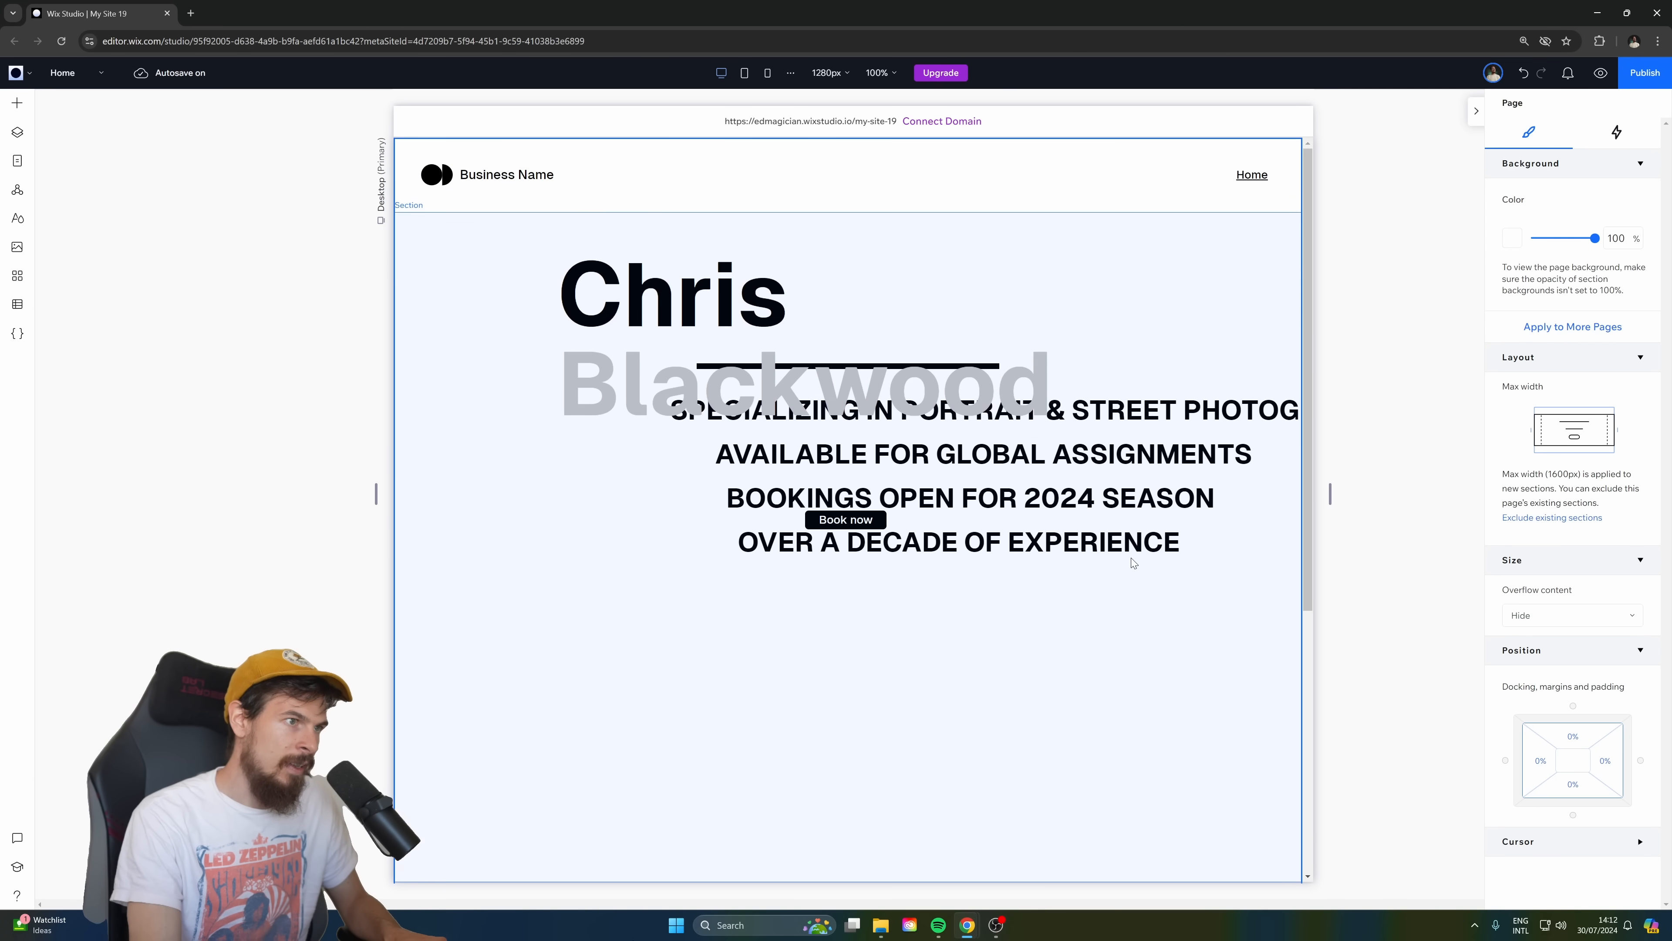
Move the photographer's name heading in the hero section to about X 75, Y 114.
click(1102, 488)
click(1131, 506)
click(1156, 449)
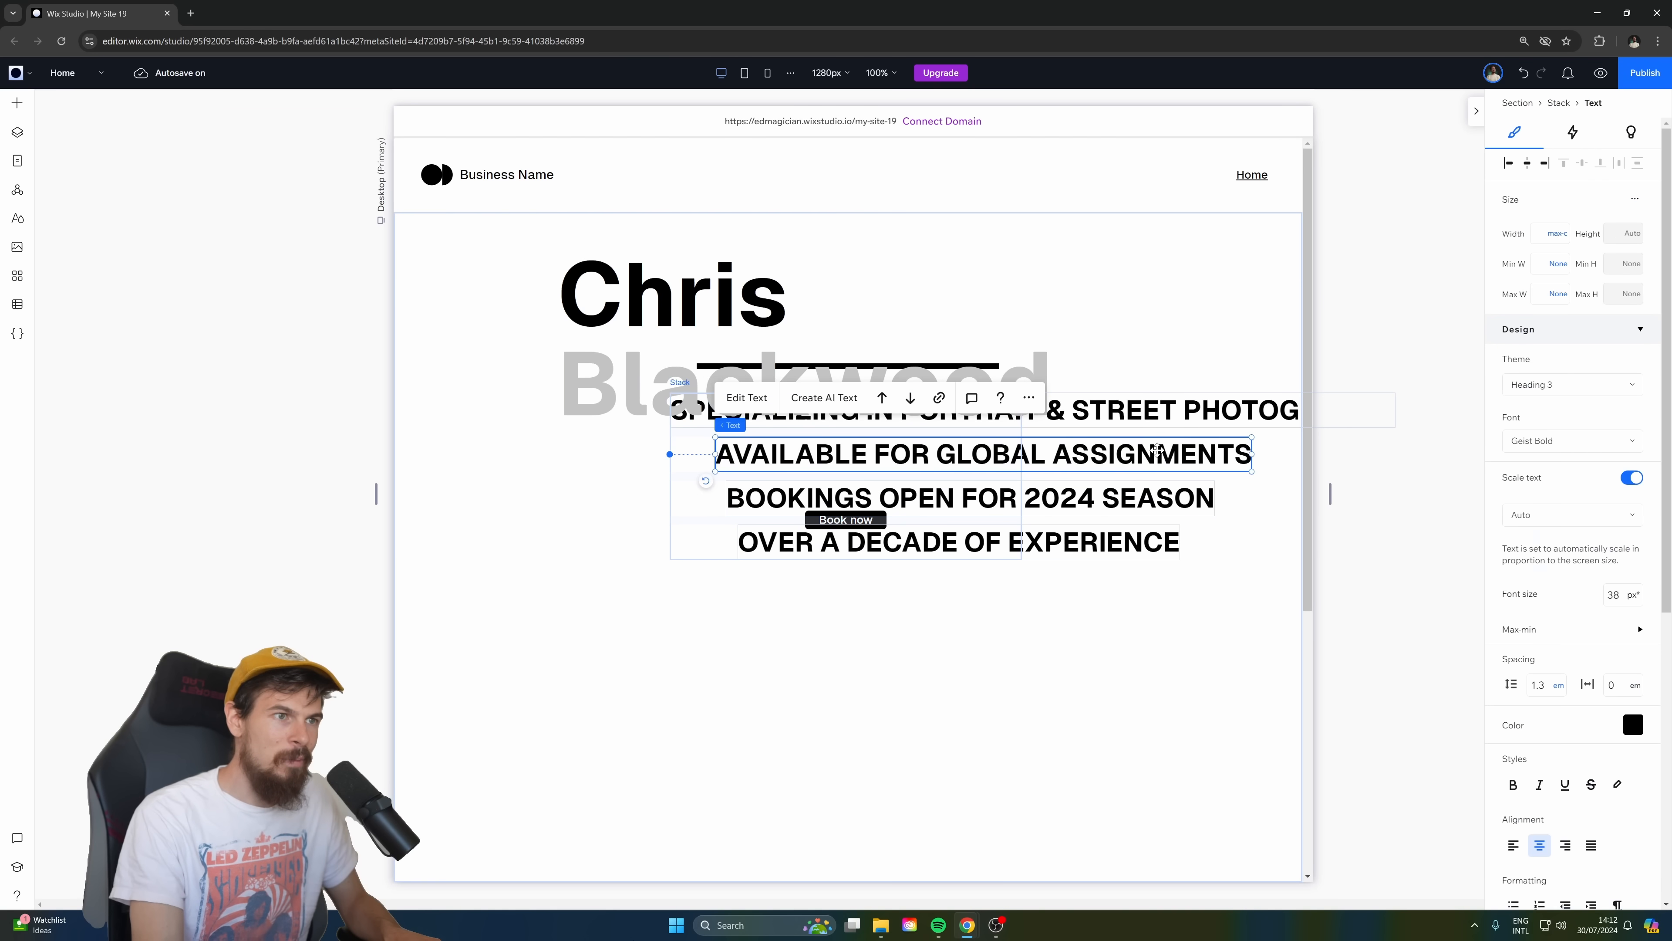
click(1203, 507)
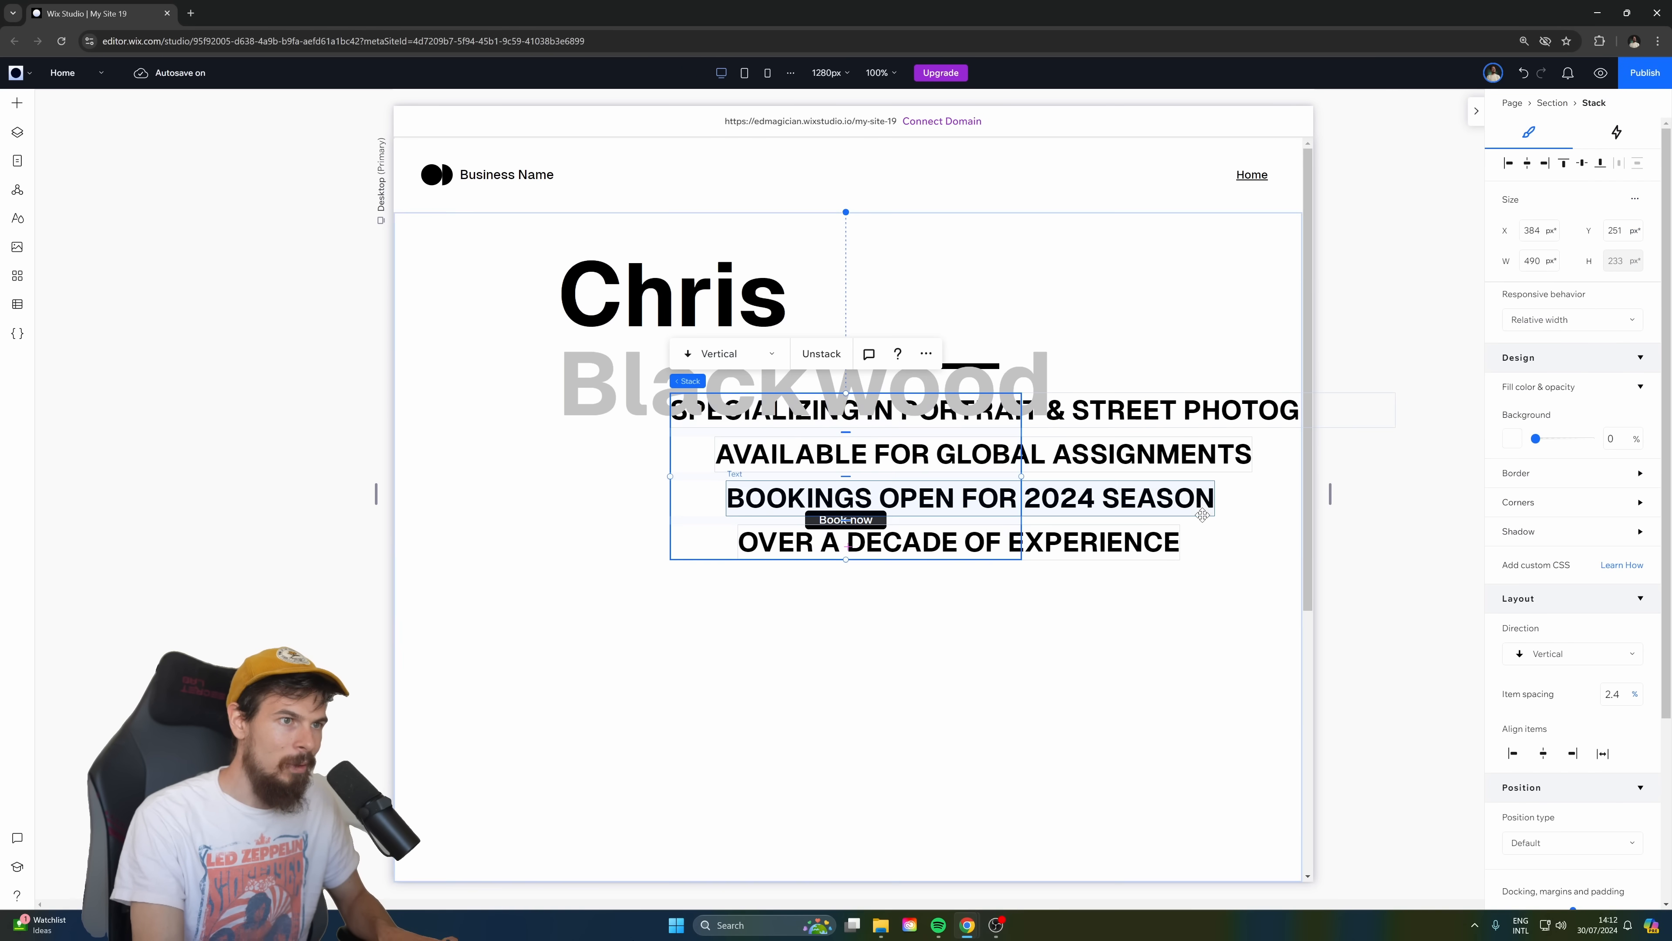
click(657, 282)
drag(658, 282, 547, 330)
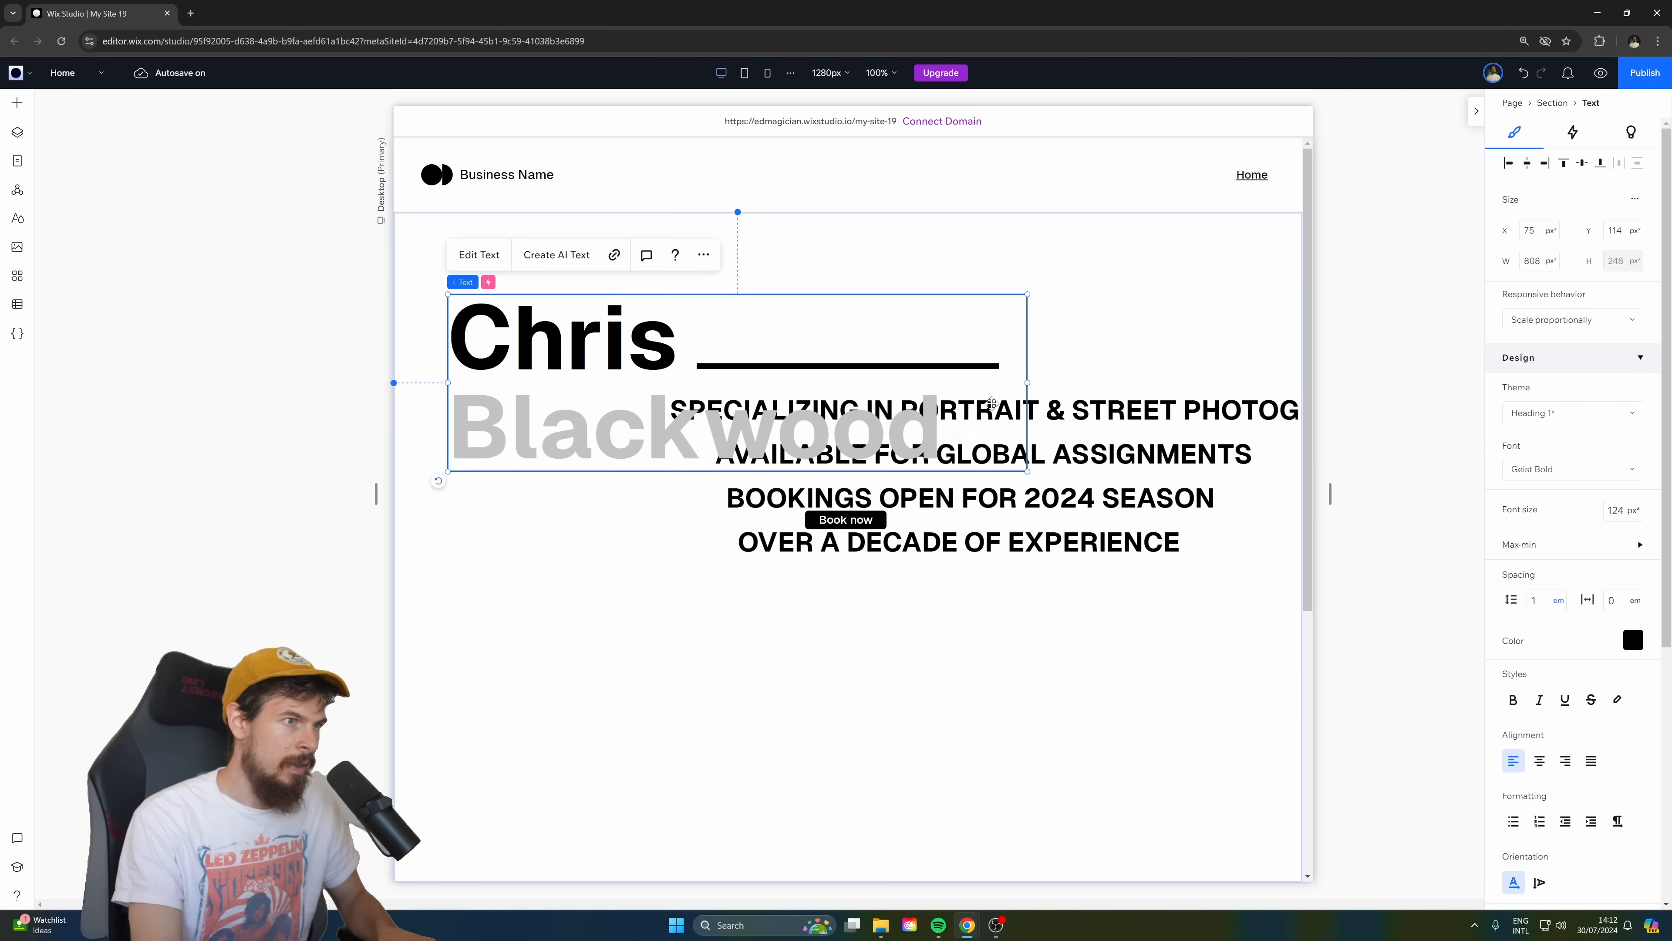
Select all four tagline texts and move them together below the photographer's name.
click(1138, 448)
click(1137, 448)
click(1141, 412)
shift+click(1140, 454)
shift+click(1141, 502)
shift+click(1140, 540)
drag(1146, 502, 978, 675)
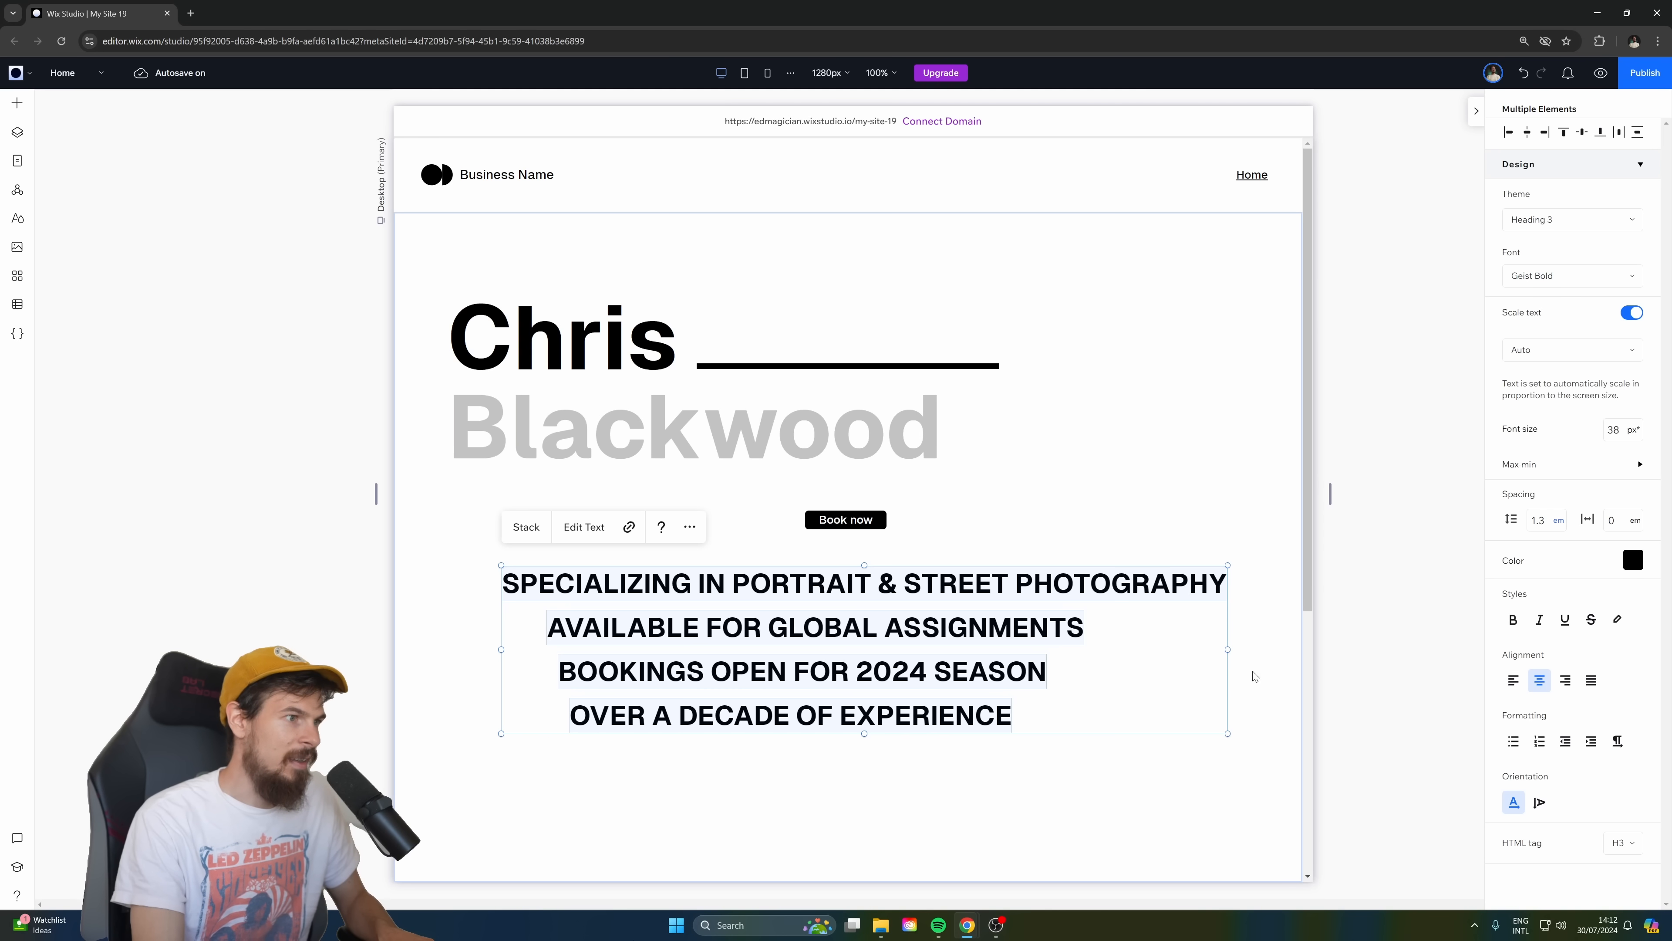
Nudge the "Book now" button slightly between the name heading and the taglines.
click(1108, 755)
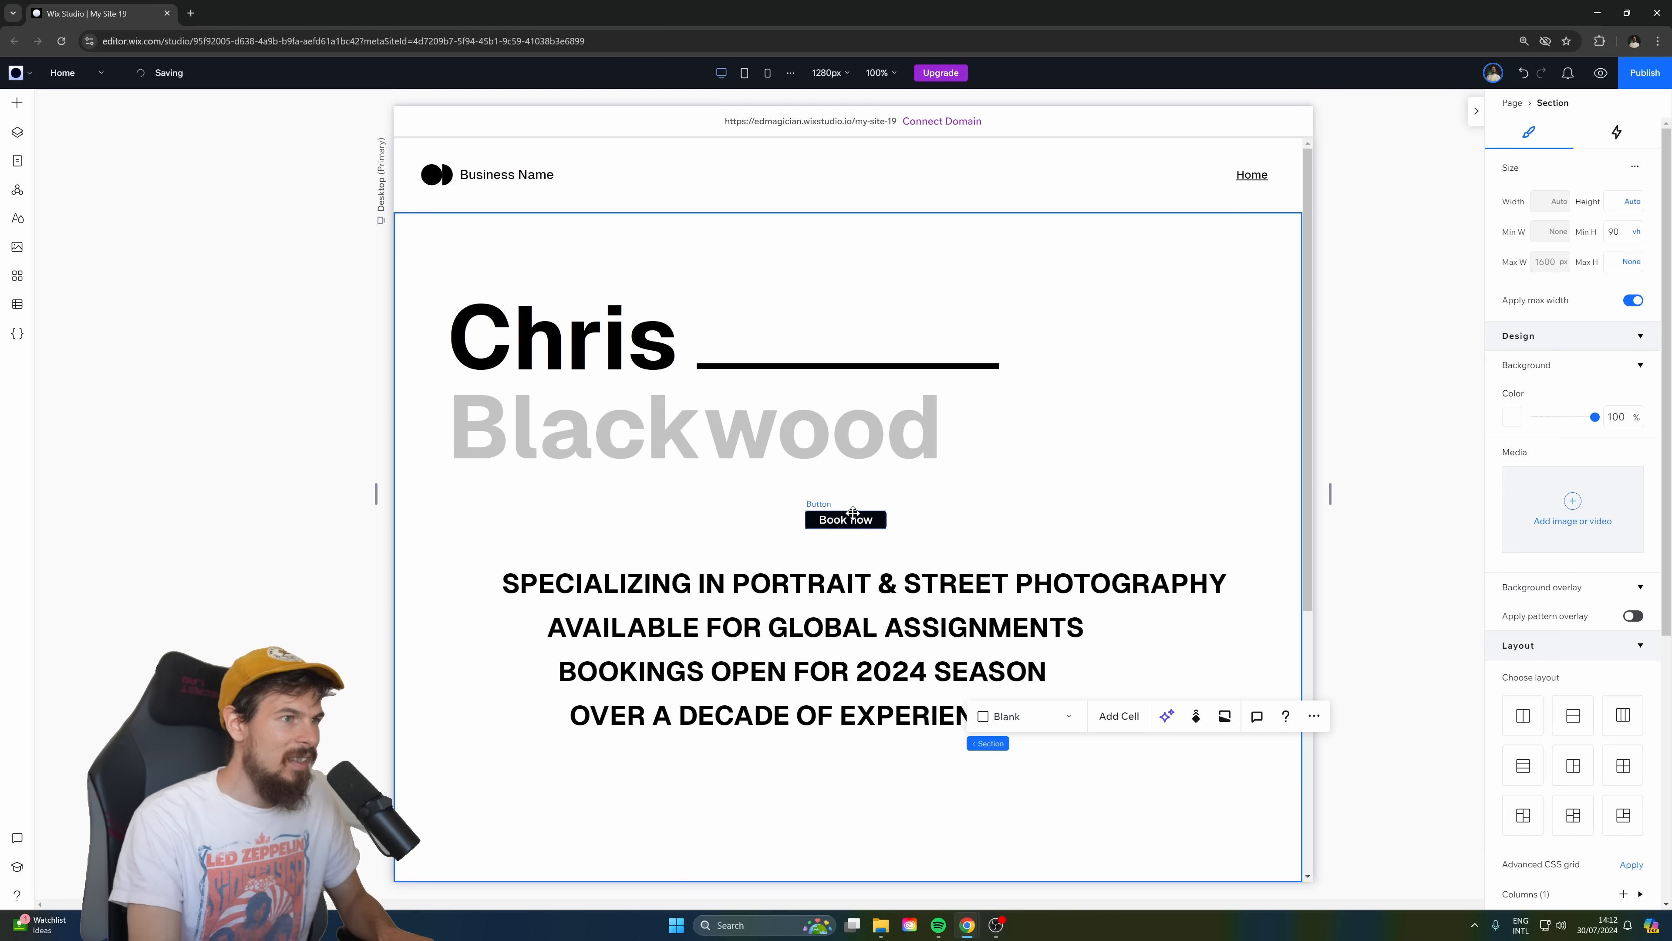
click(609, 346)
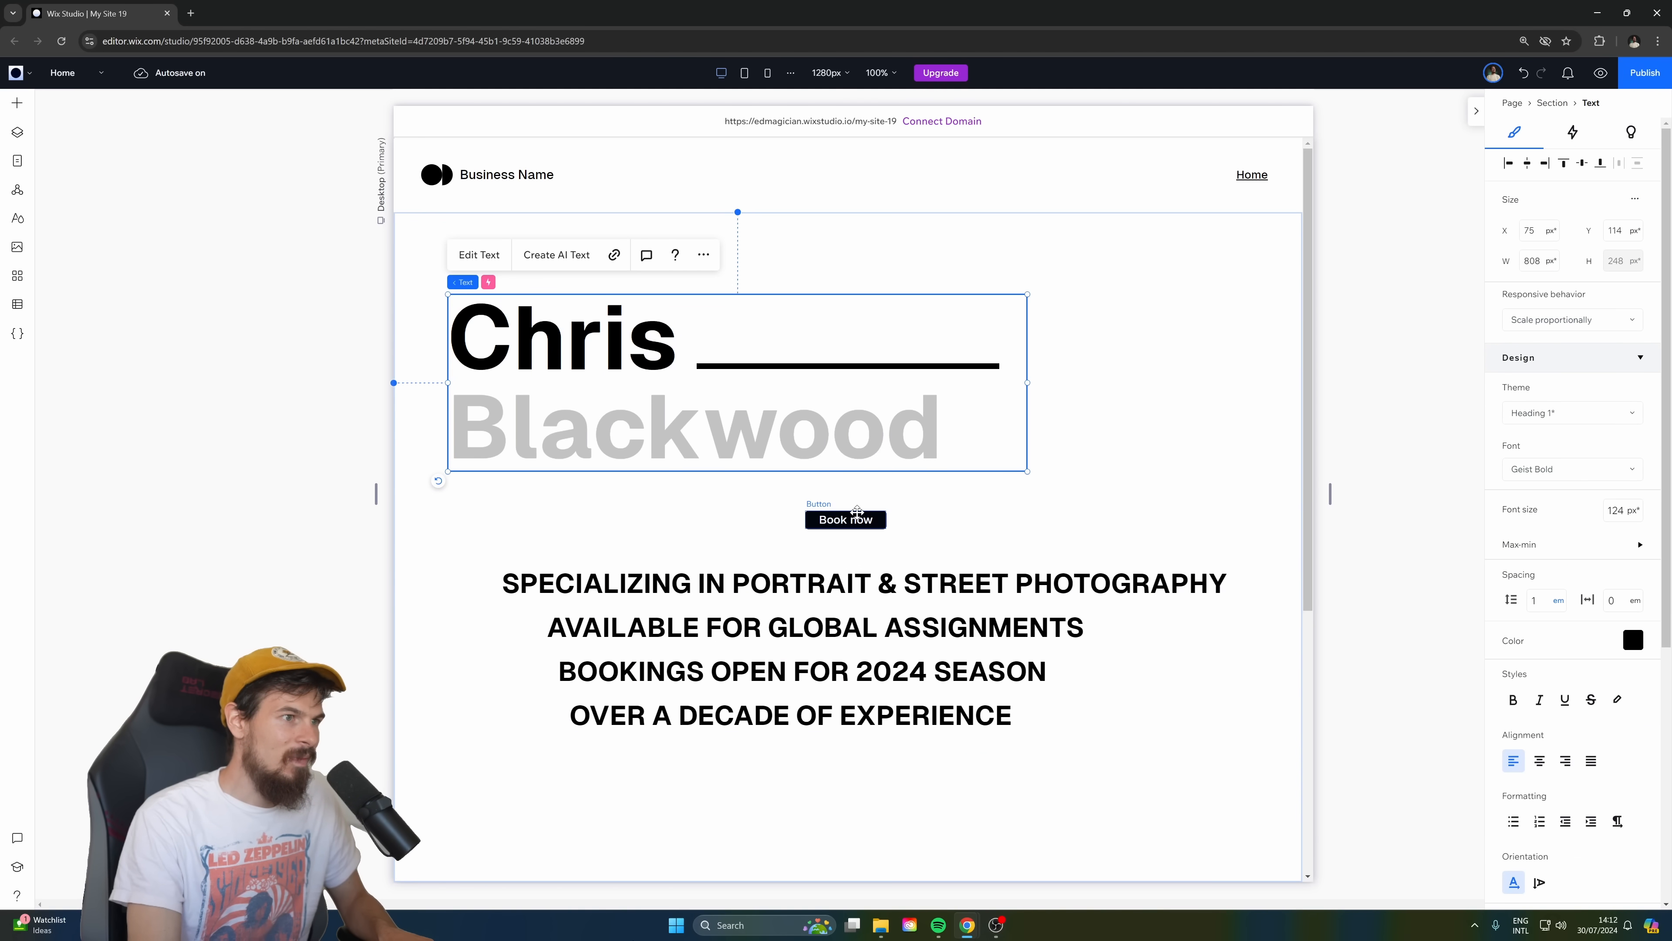
click(848, 520)
drag(870, 529, 857, 527)
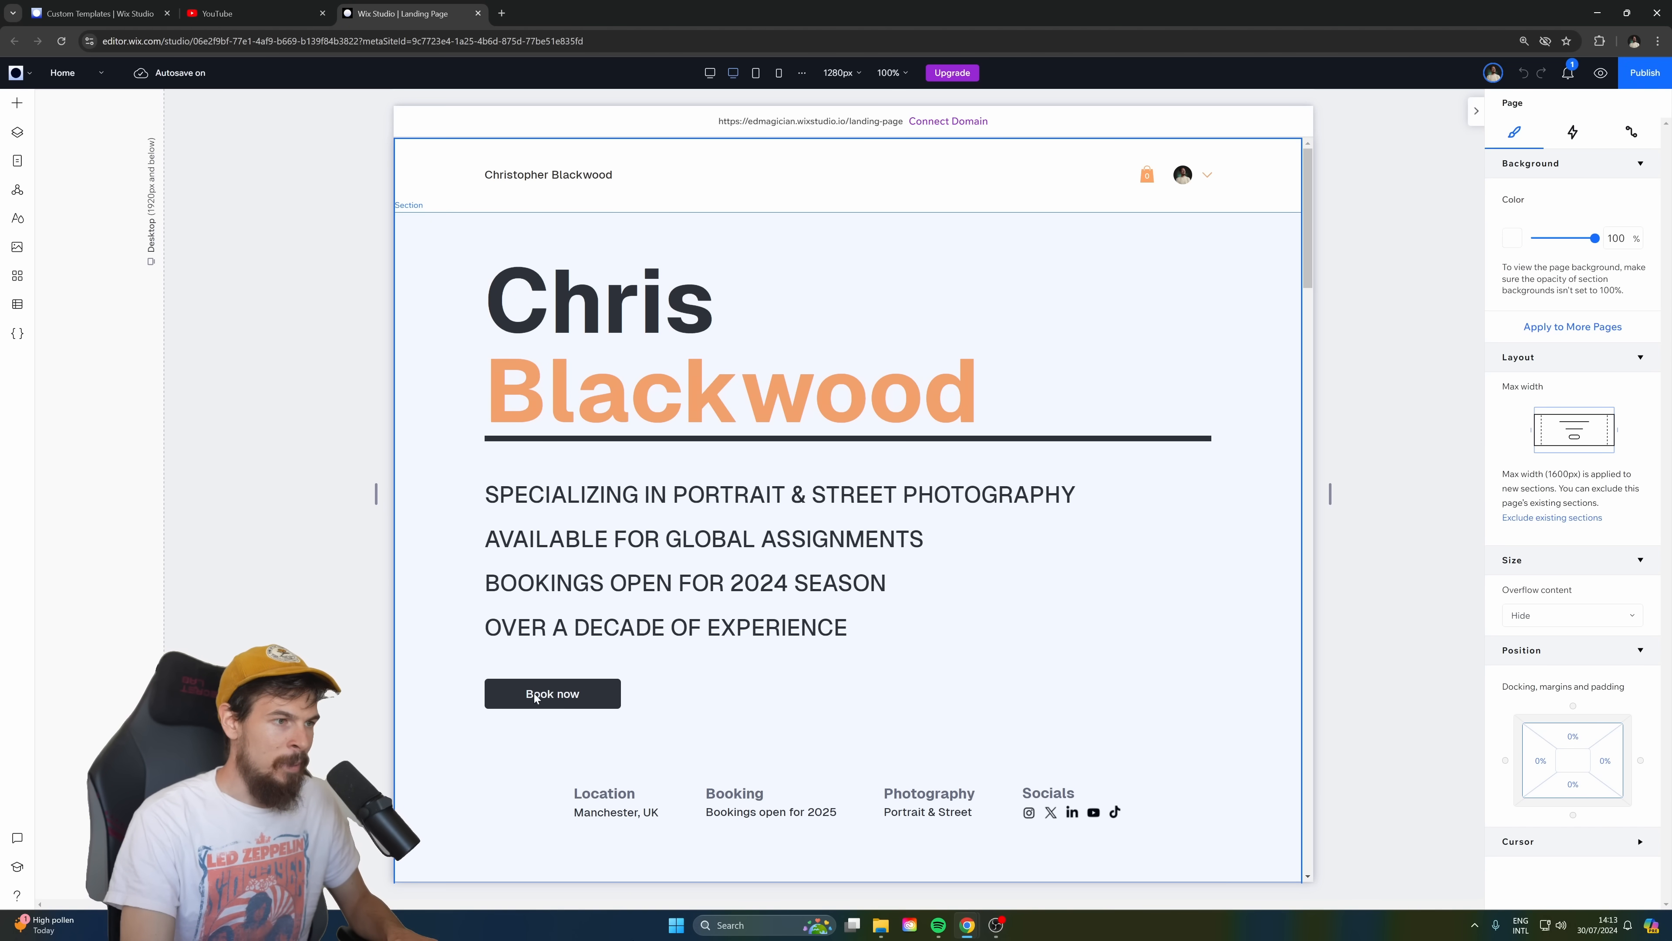
Switch to the finished Landing Page site and inspect the settings of its hero section.
click(671, 837)
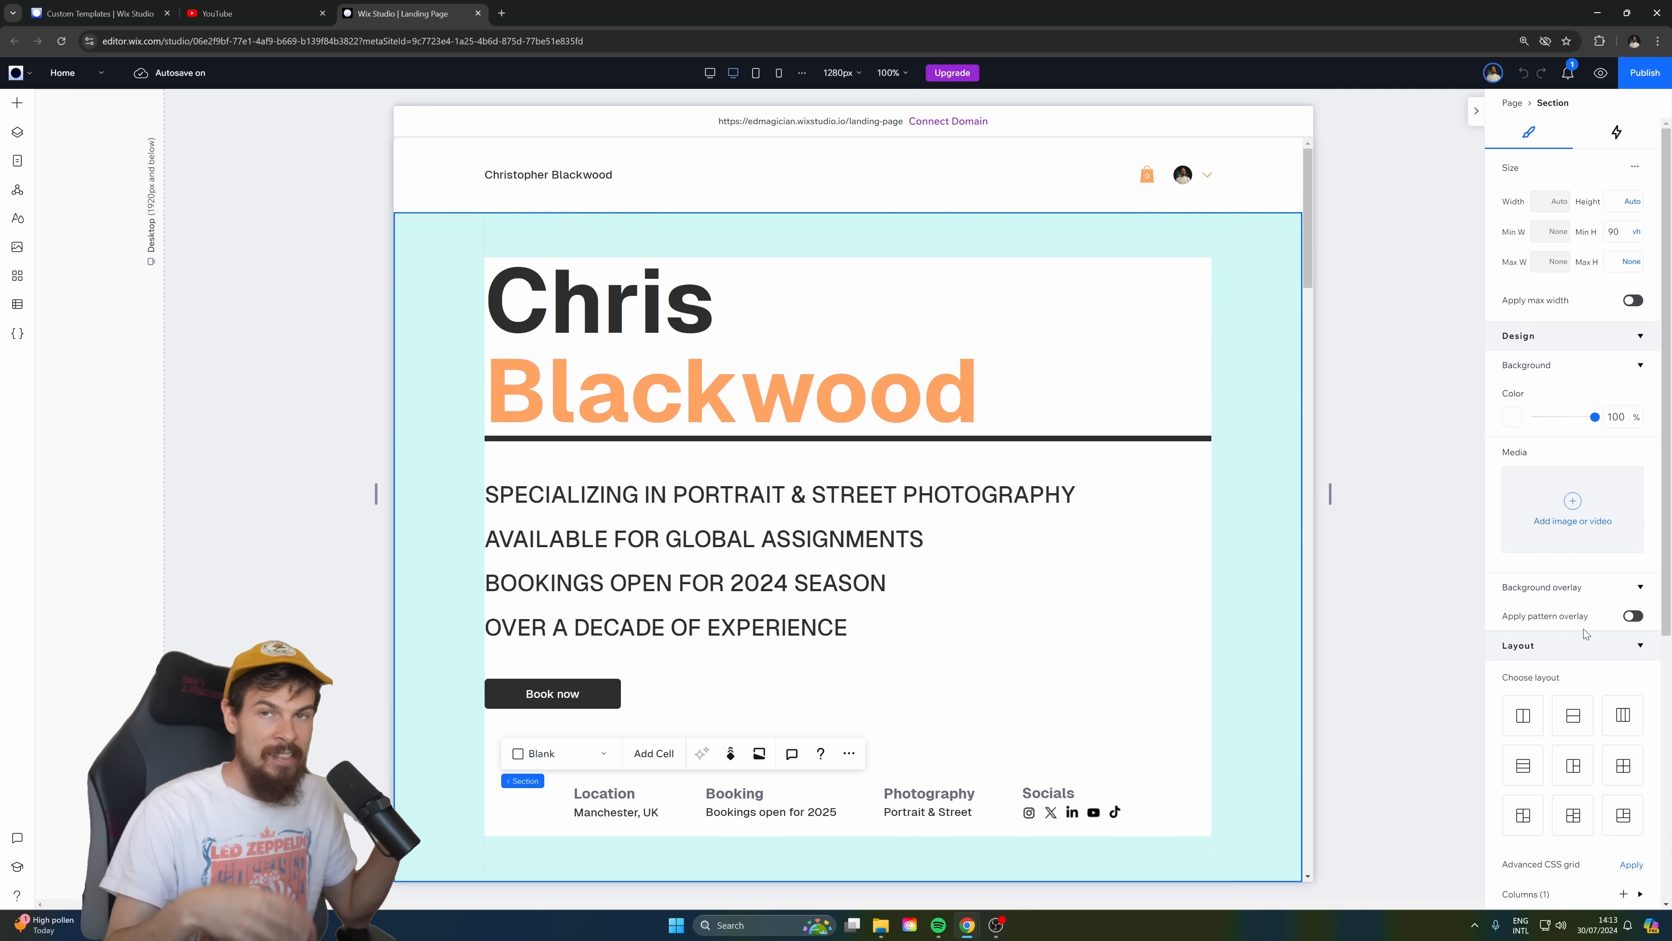
click(1424, 478)
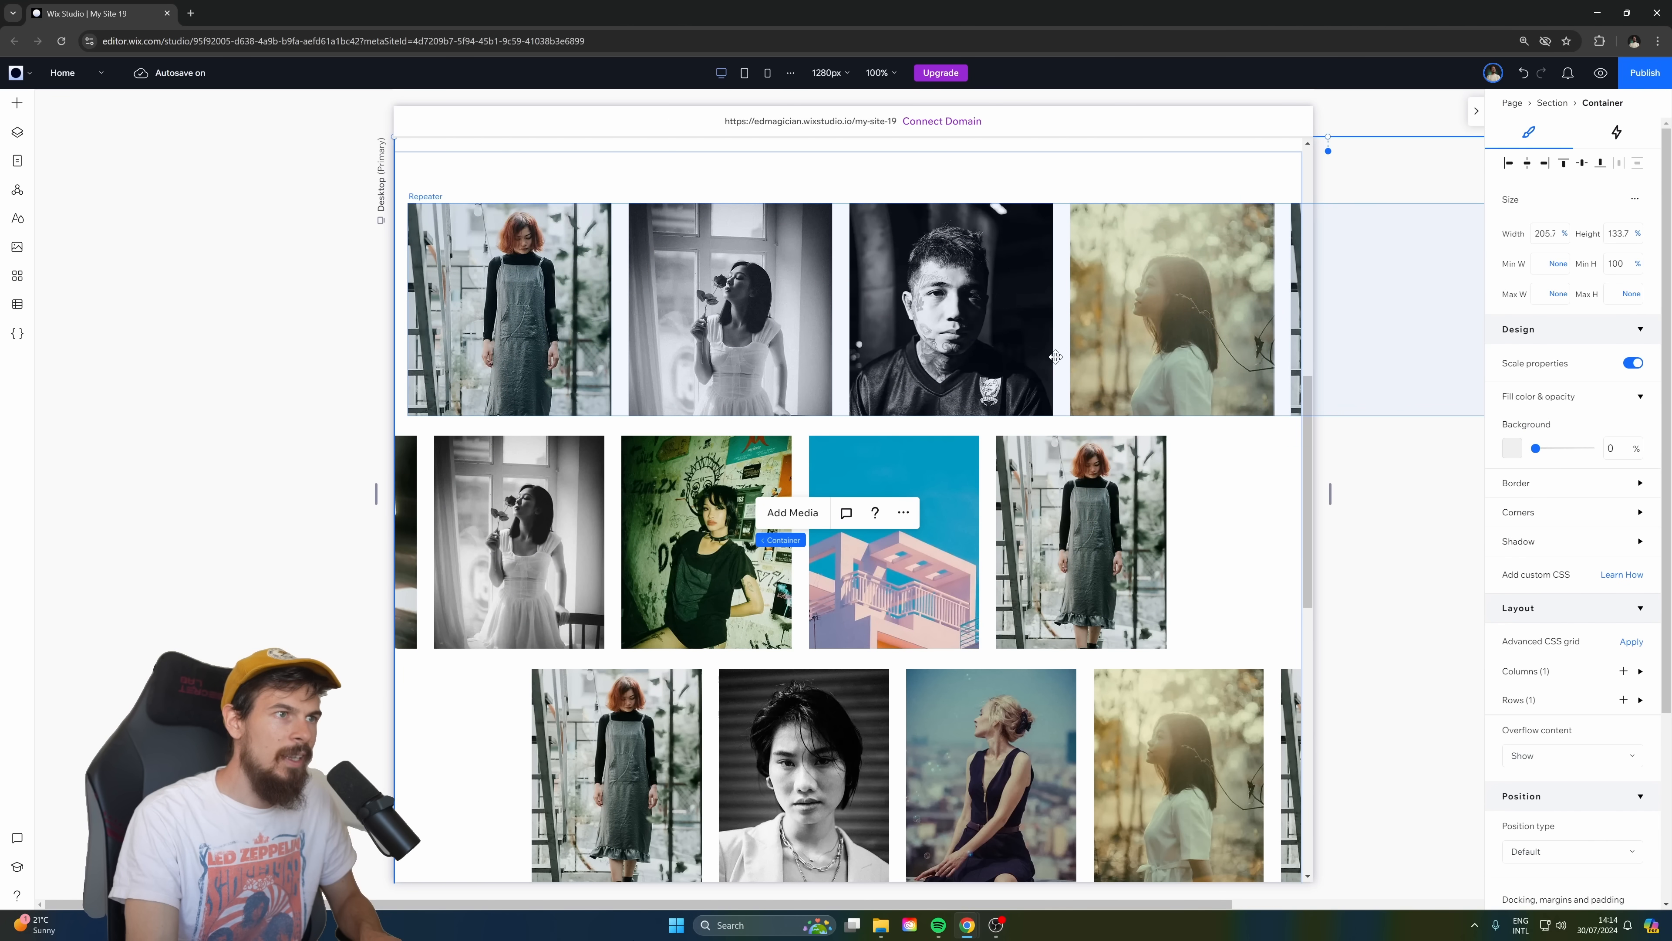
Shift the middle photo repeater in the gallery slightly to the left, back in the new site.
click(946, 344)
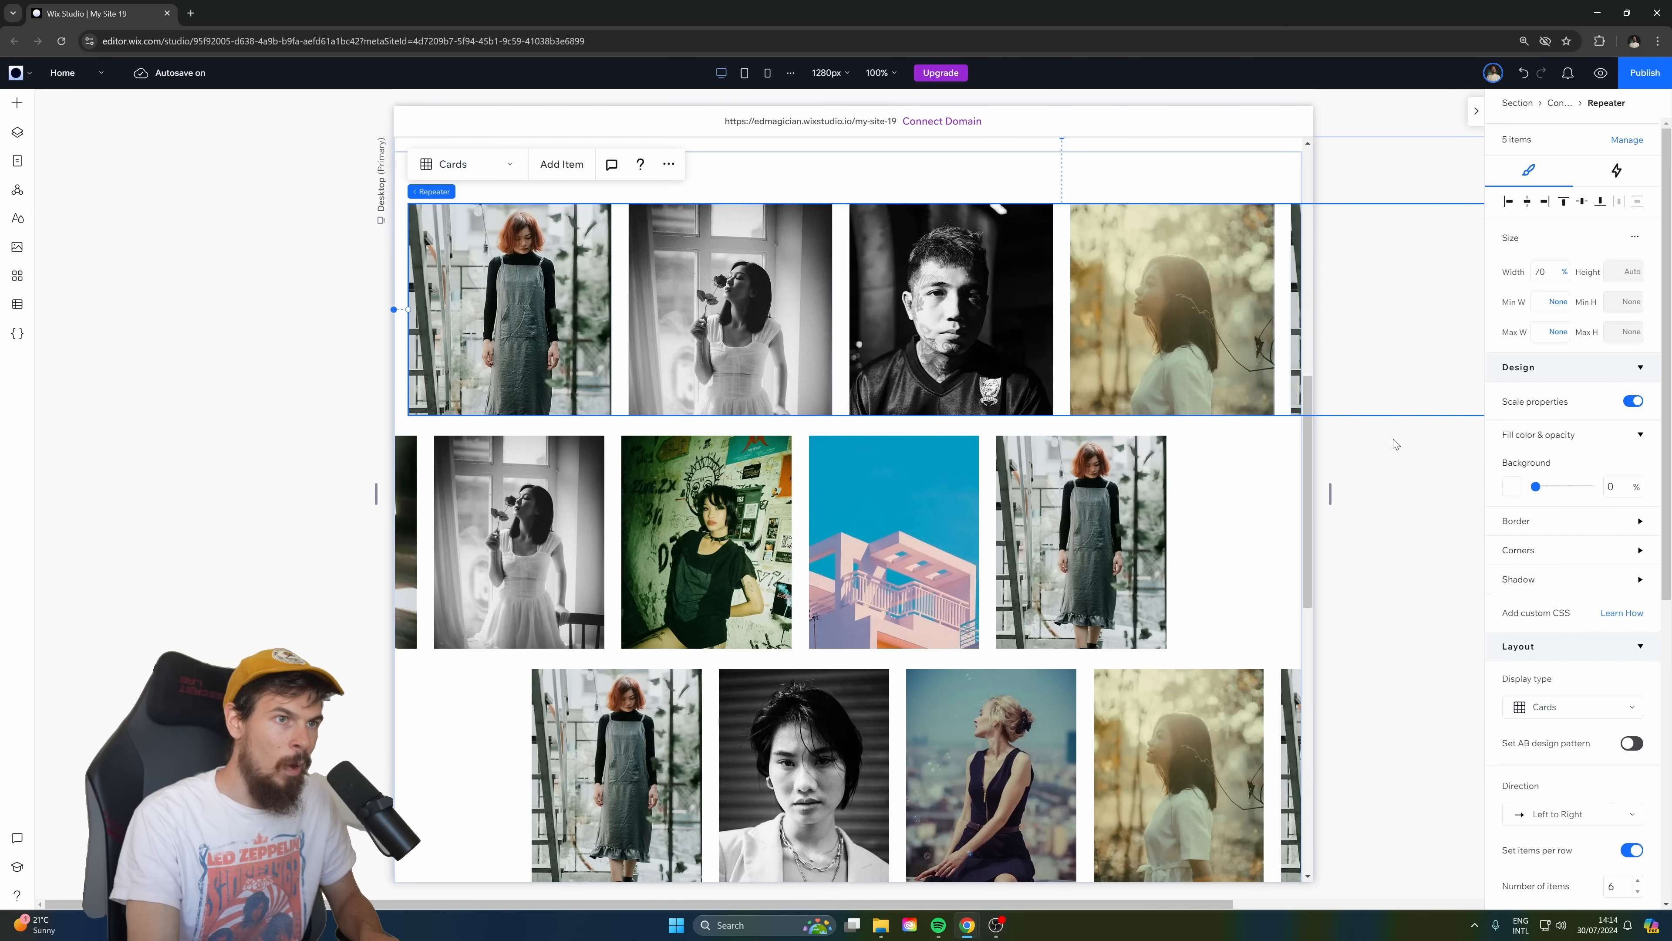
click(1101, 581)
click(1067, 738)
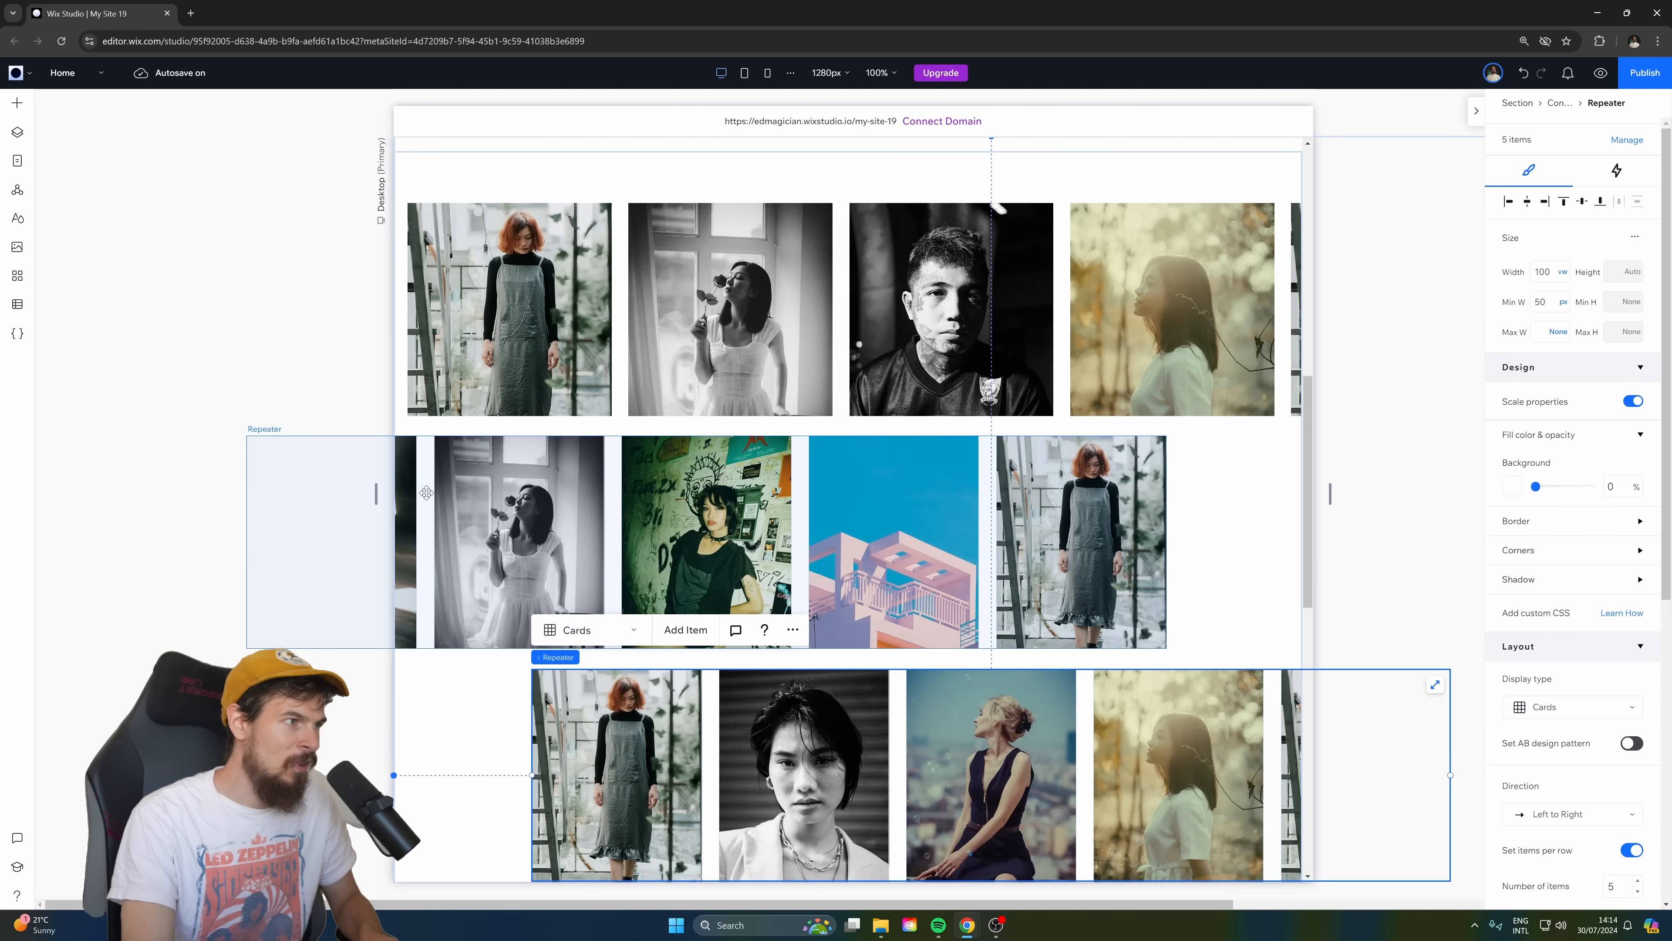
click(864, 544)
drag(1115, 561, 1096, 568)
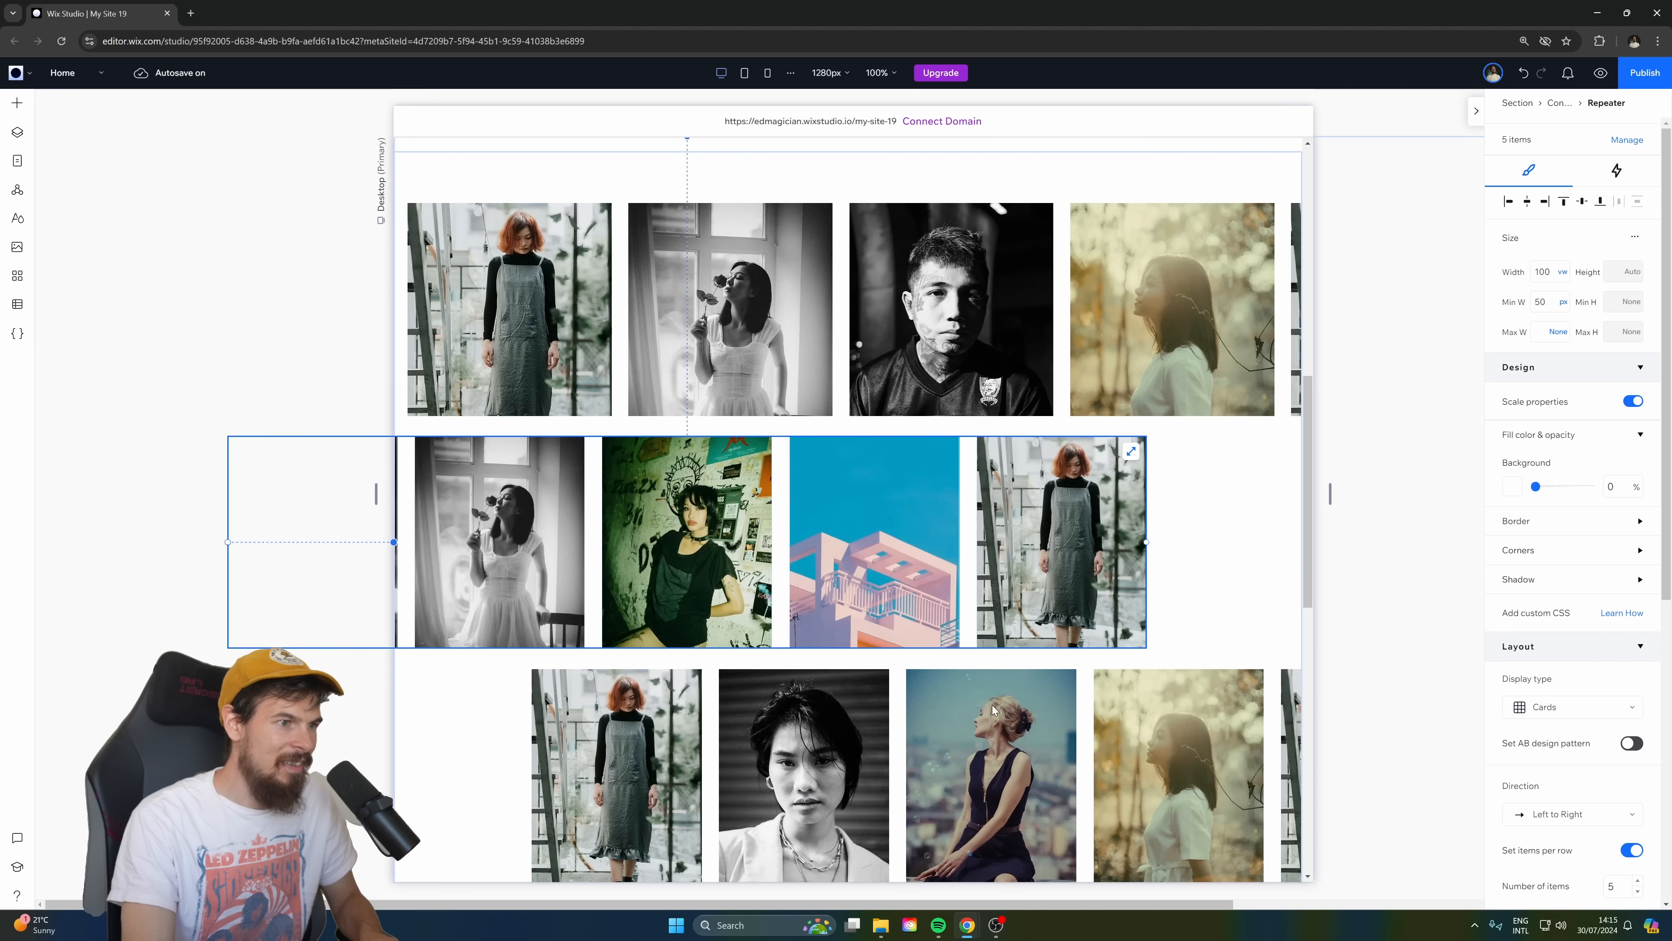
Shift the bottom photo repeater slightly to the right and the top photo repeater further to the right.
click(709, 747)
drag(785, 760, 799, 759)
click(763, 302)
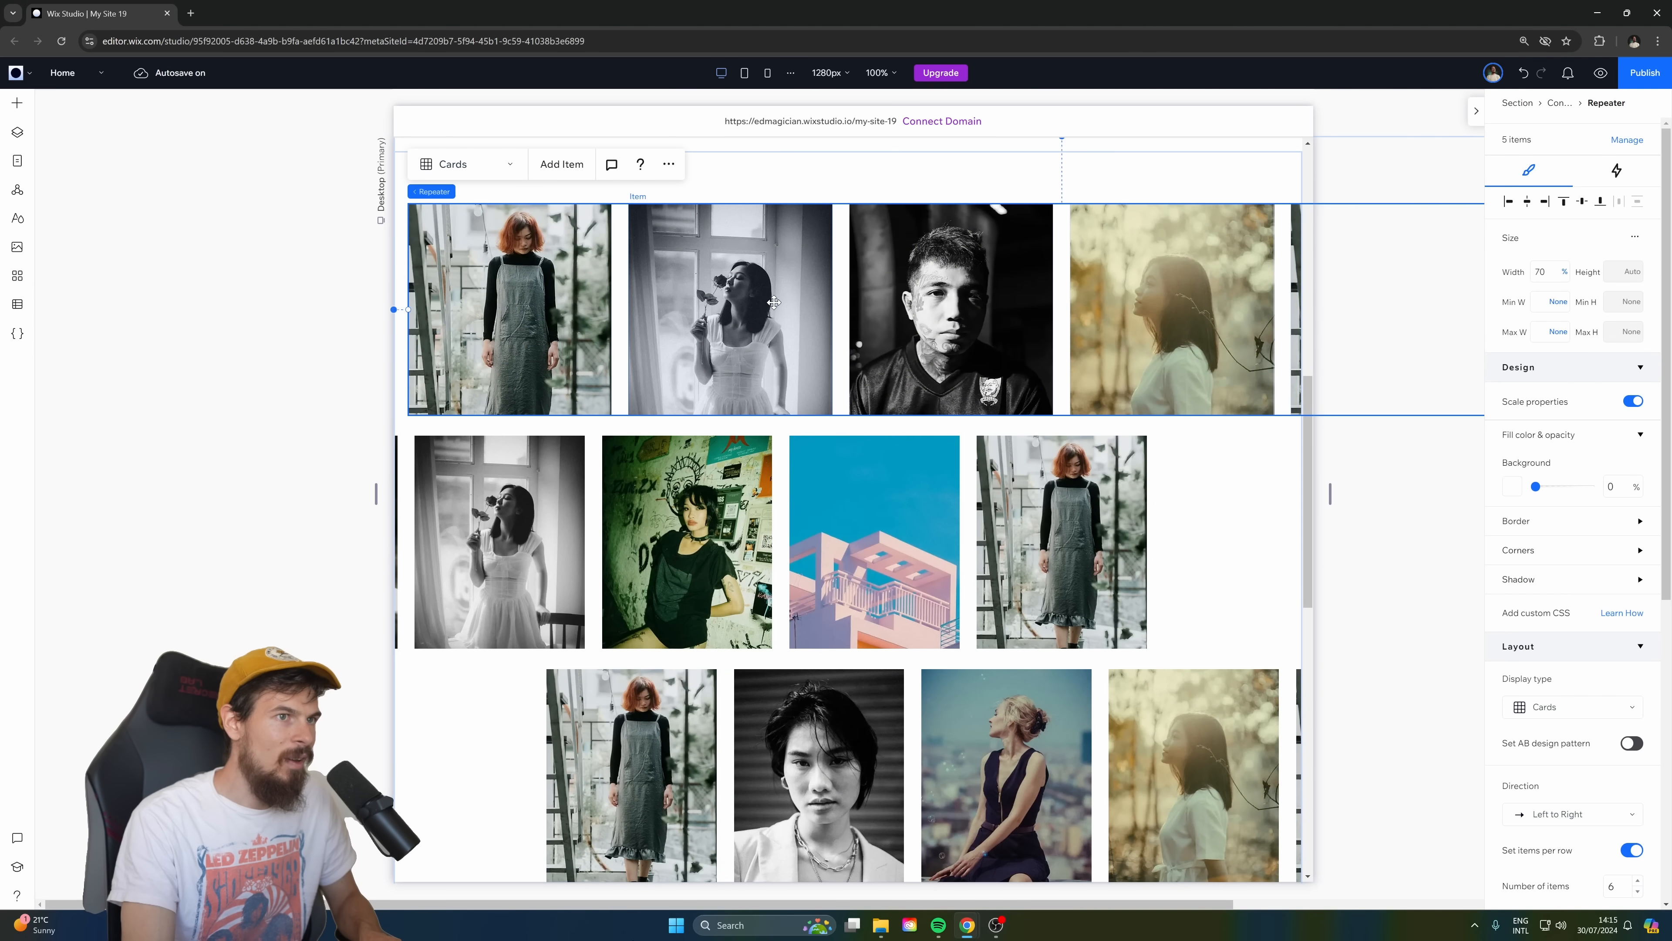
drag(775, 302, 834, 291)
Add a scroll animation to the container that holds the photo repeaters.
scroll(883, 338, up, 3)
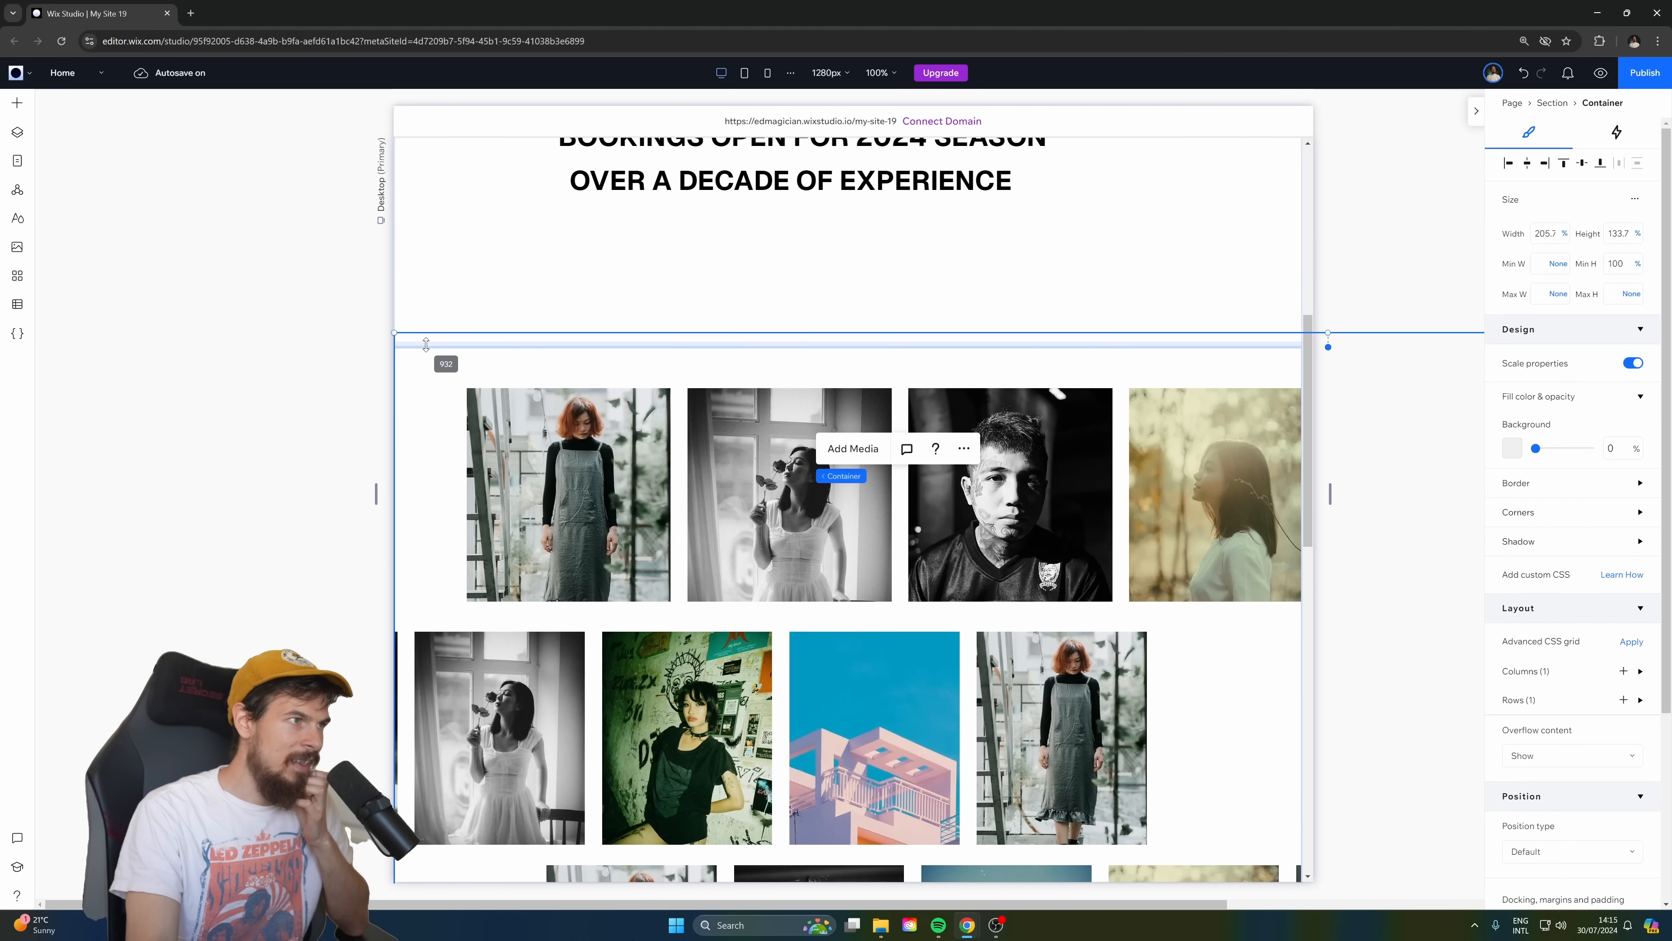
click(427, 338)
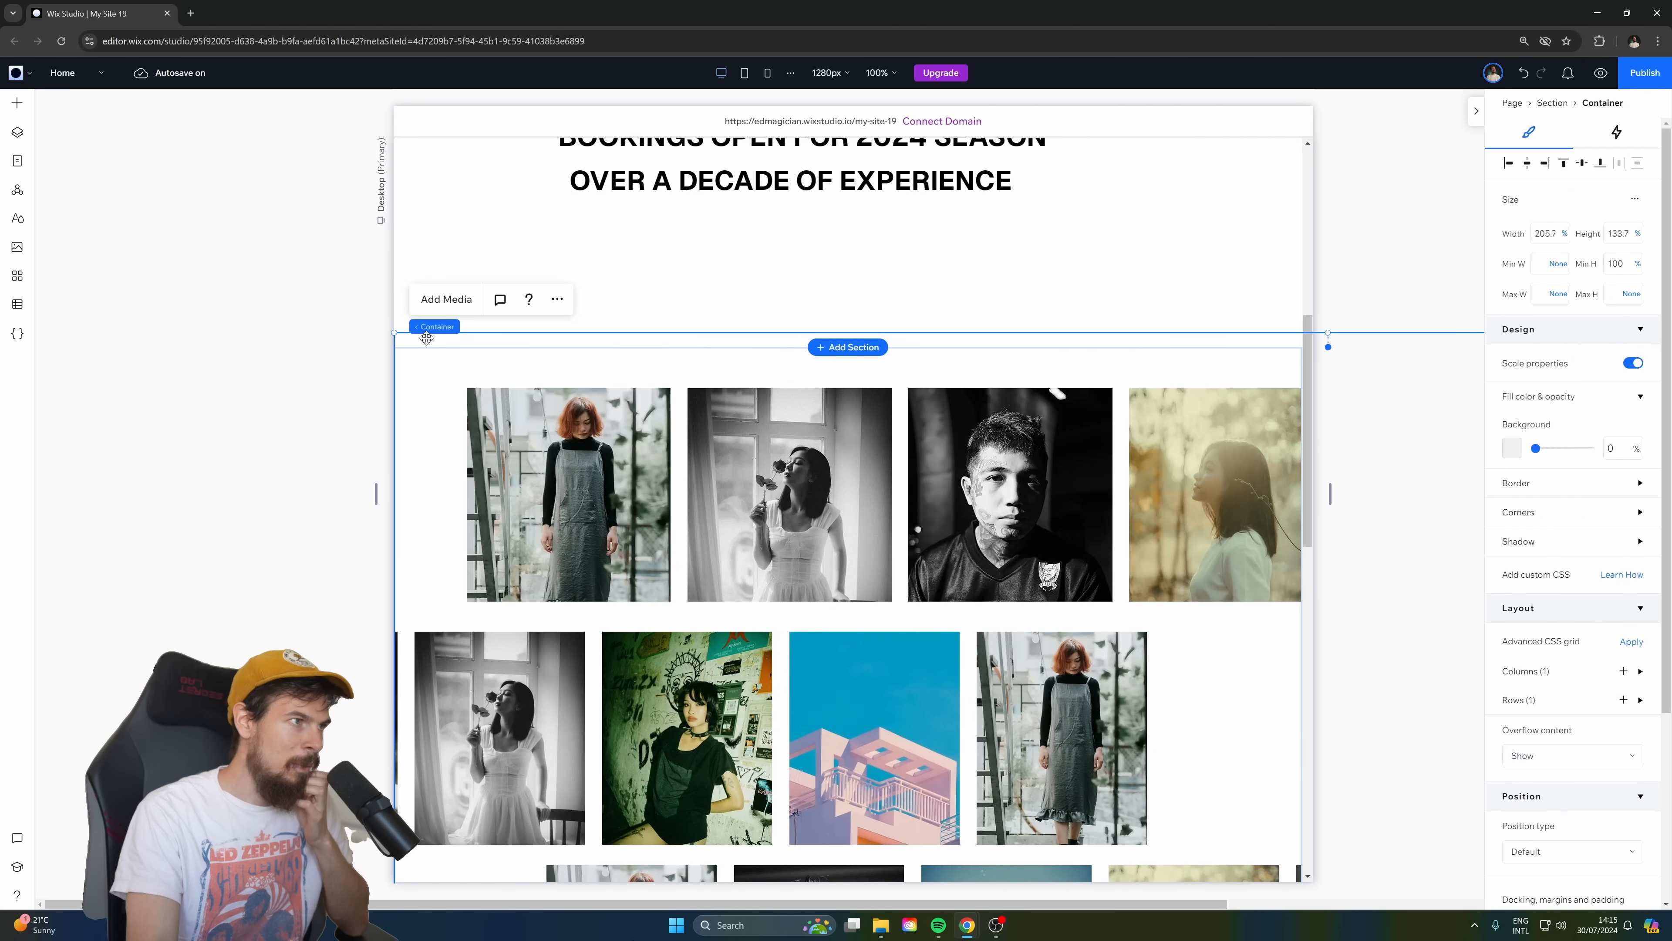
click(1615, 131)
click(1524, 395)
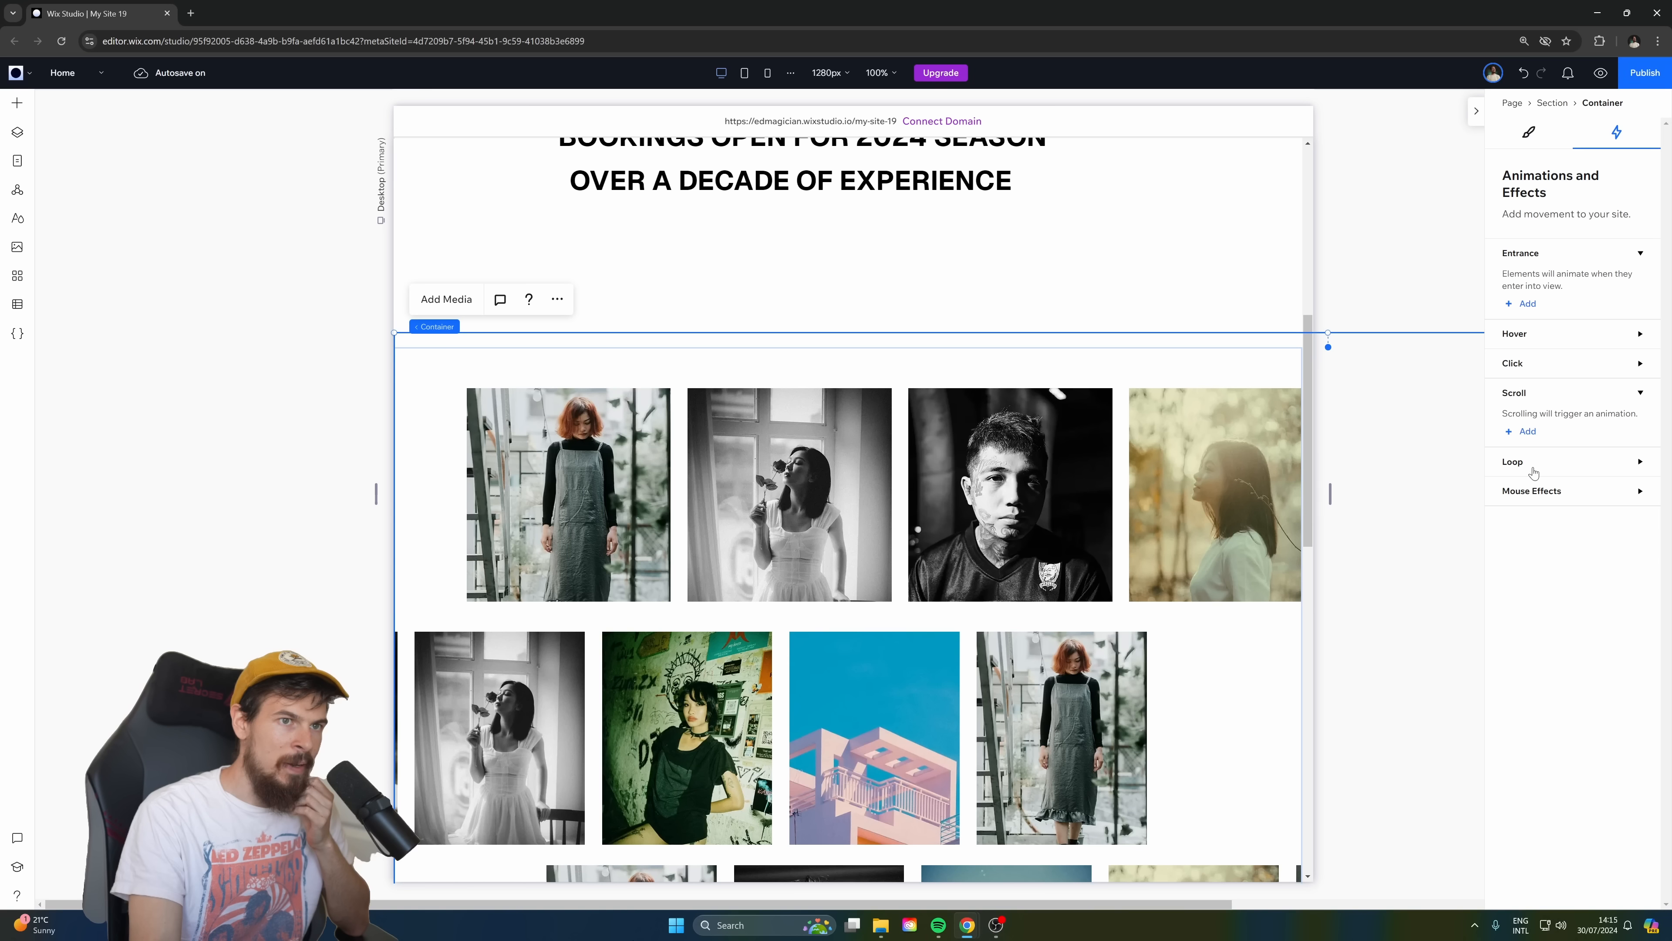
click(1530, 439)
Choose the top photo repeater on the canvas as the element animated by the container's scroll effect.
click(1568, 281)
click(1568, 282)
click(1570, 224)
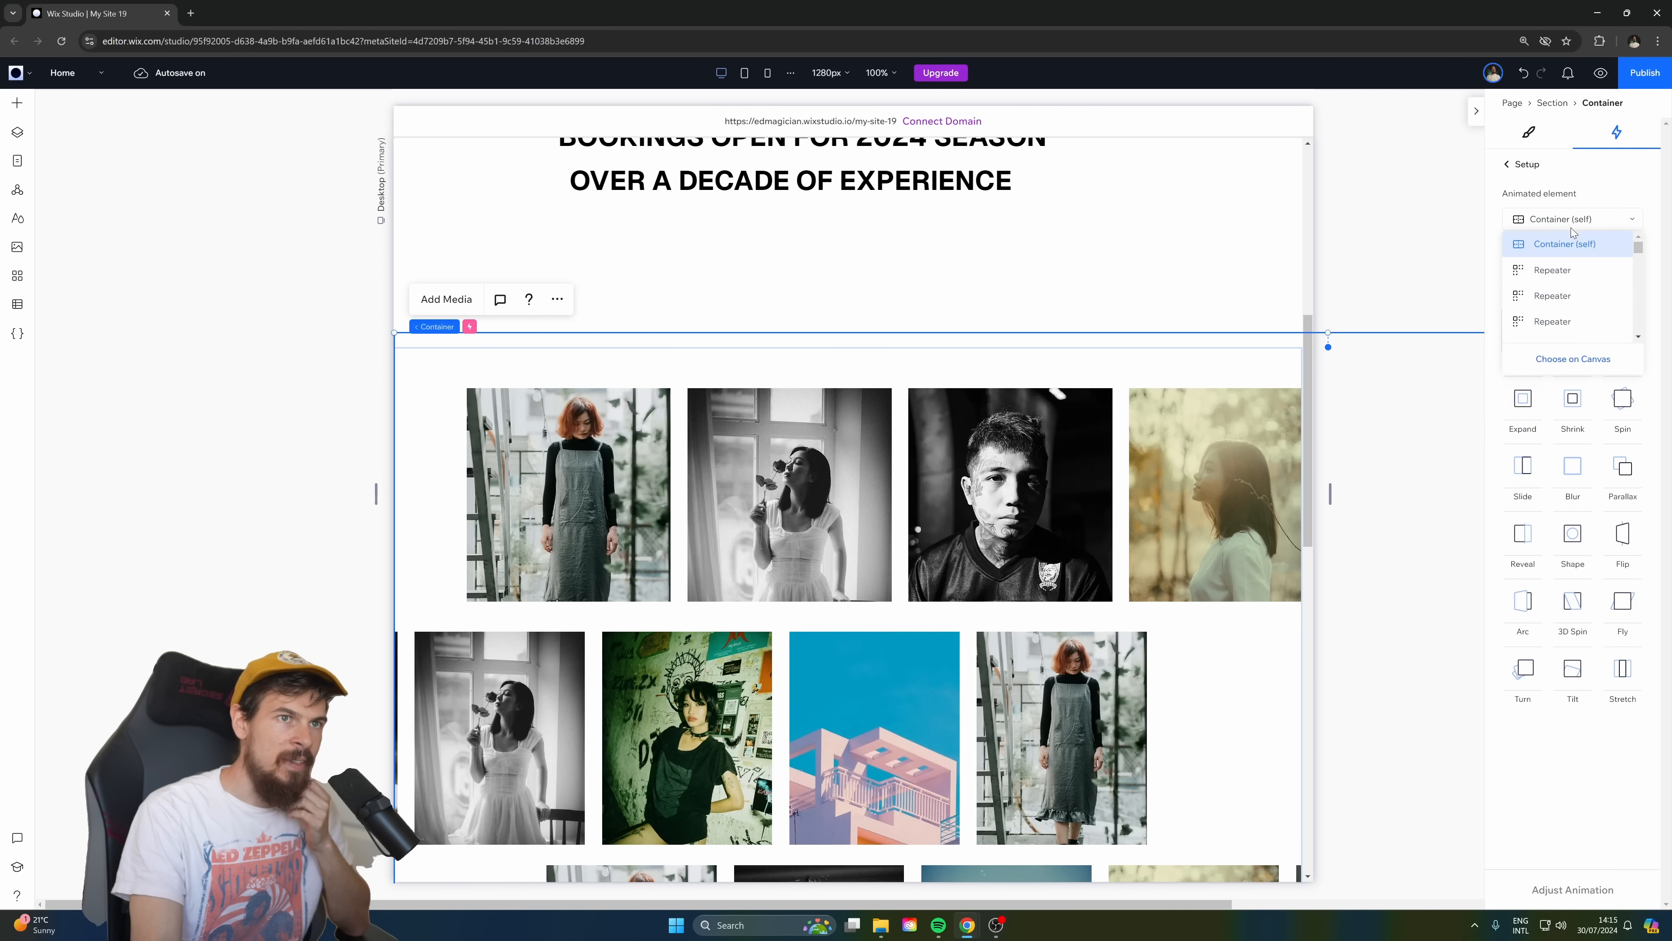
click(1564, 365)
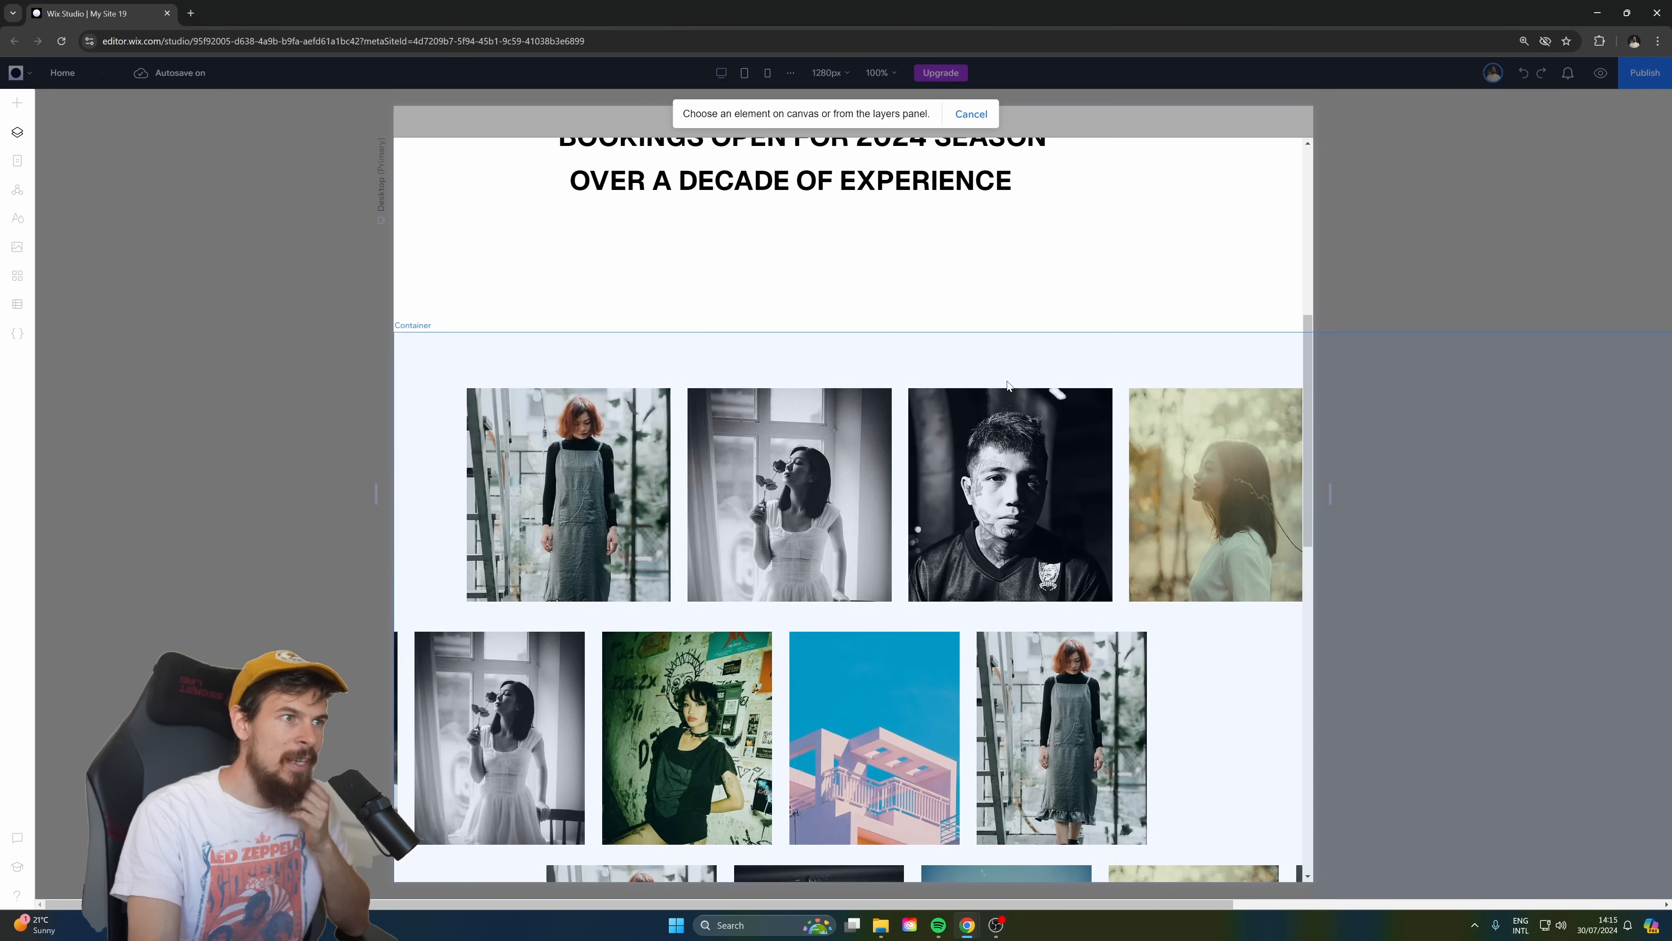
click(900, 407)
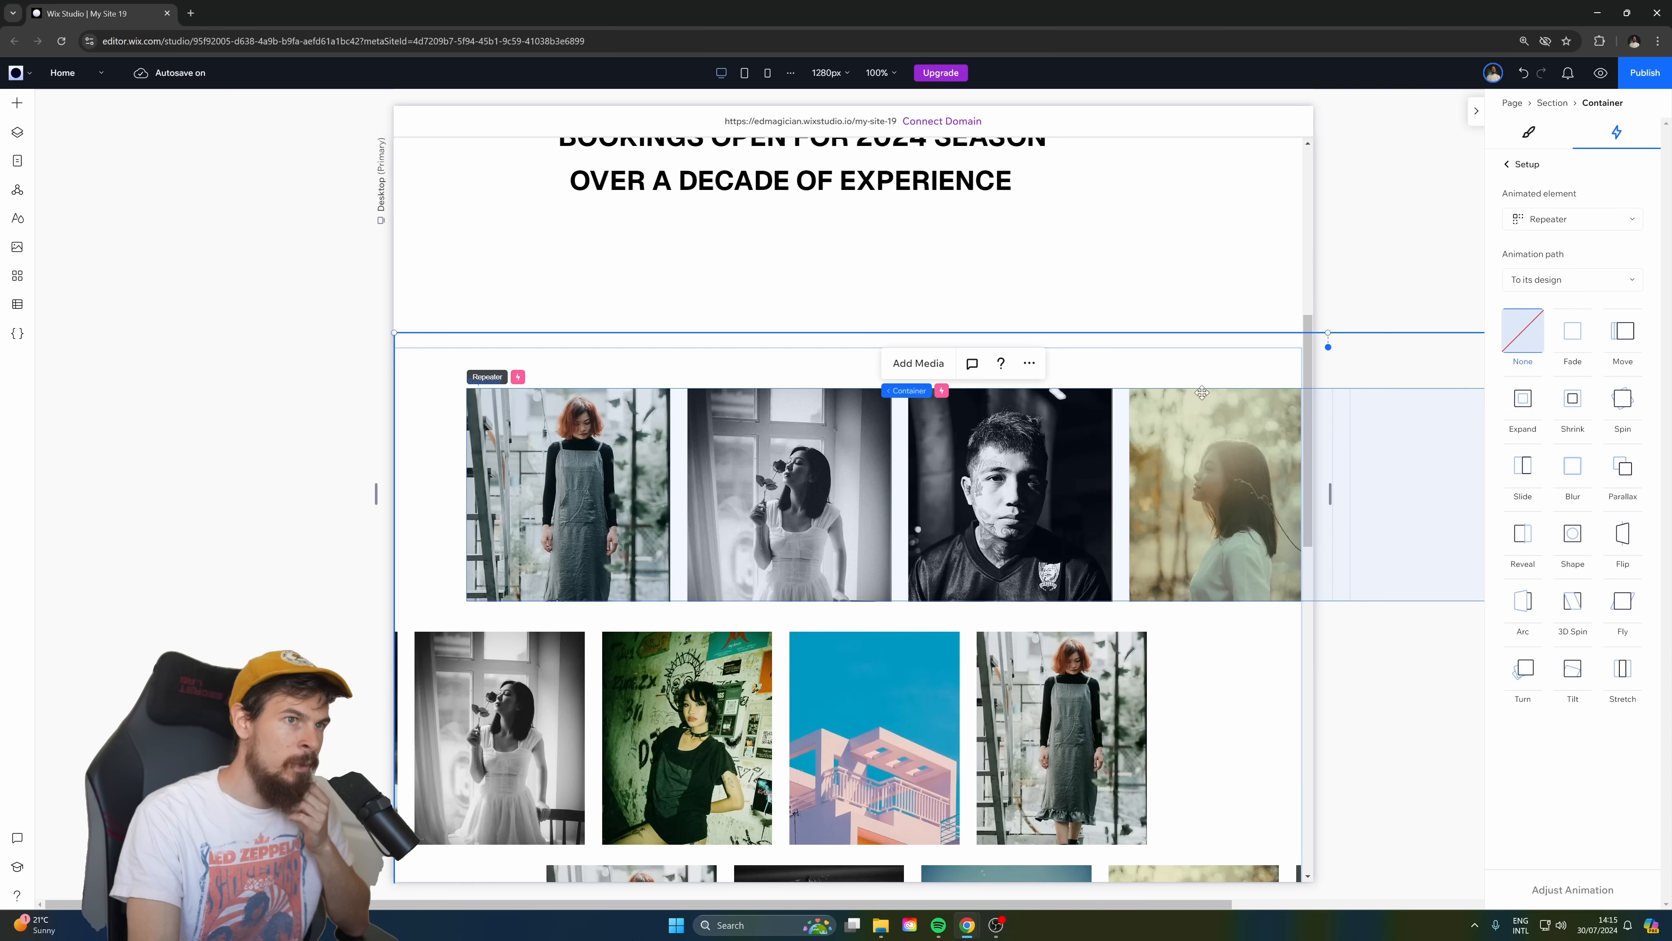
Apply the Move animation to the top repeater with a moving-in angle of 90°.
click(1619, 340)
click(1571, 890)
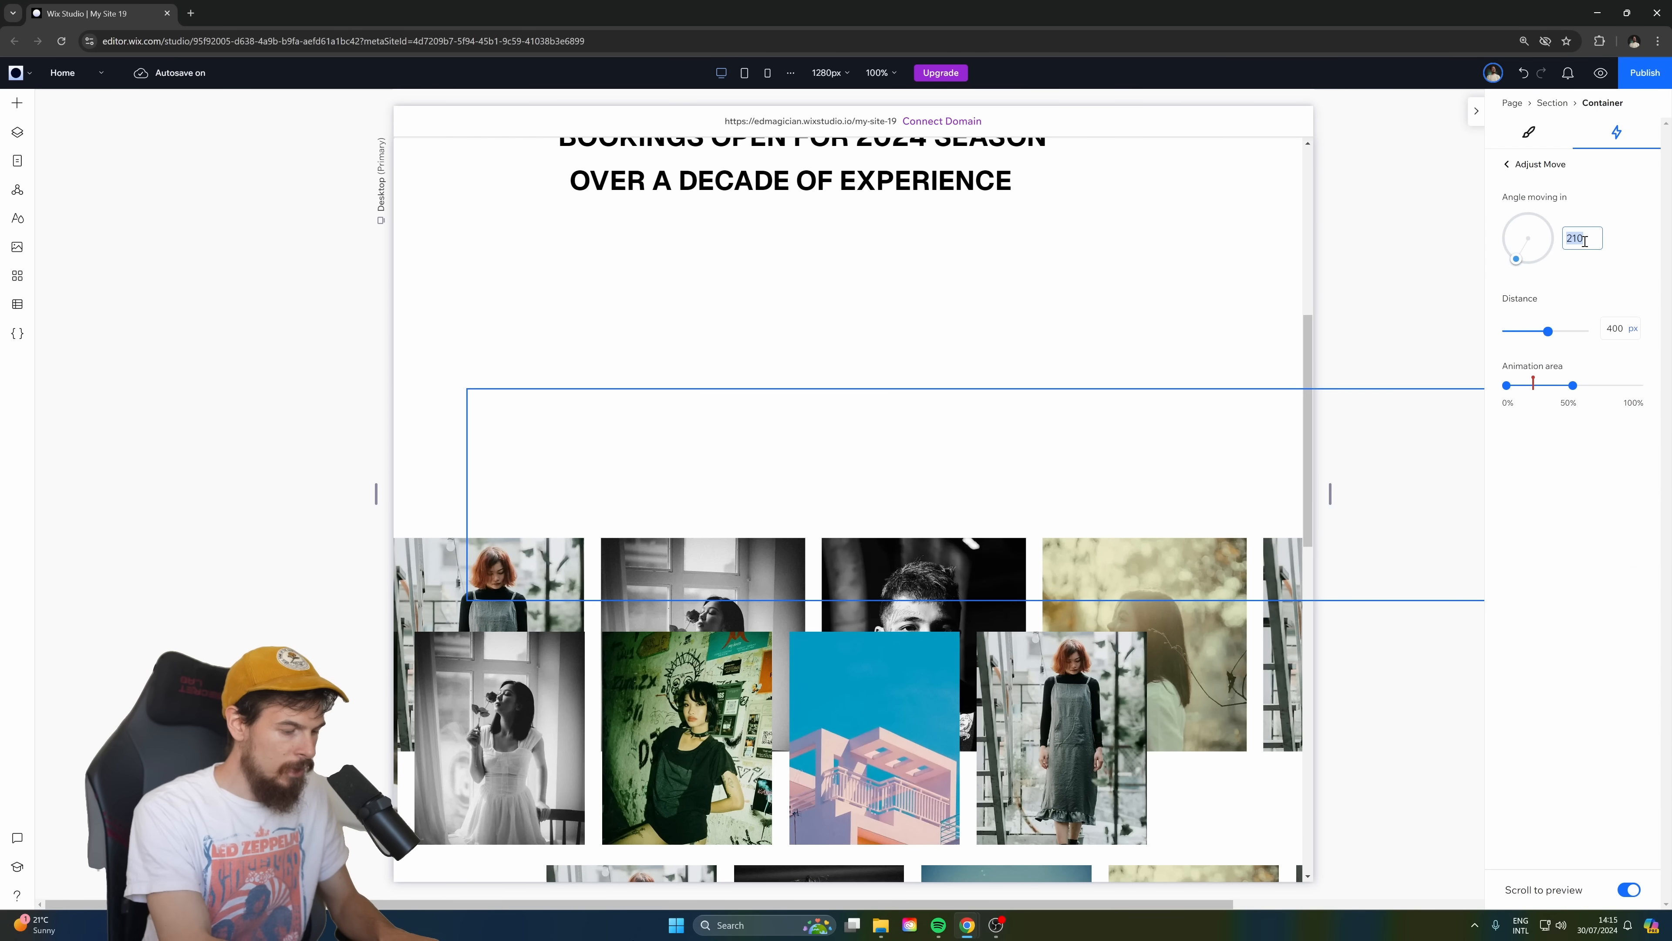
key(Return)
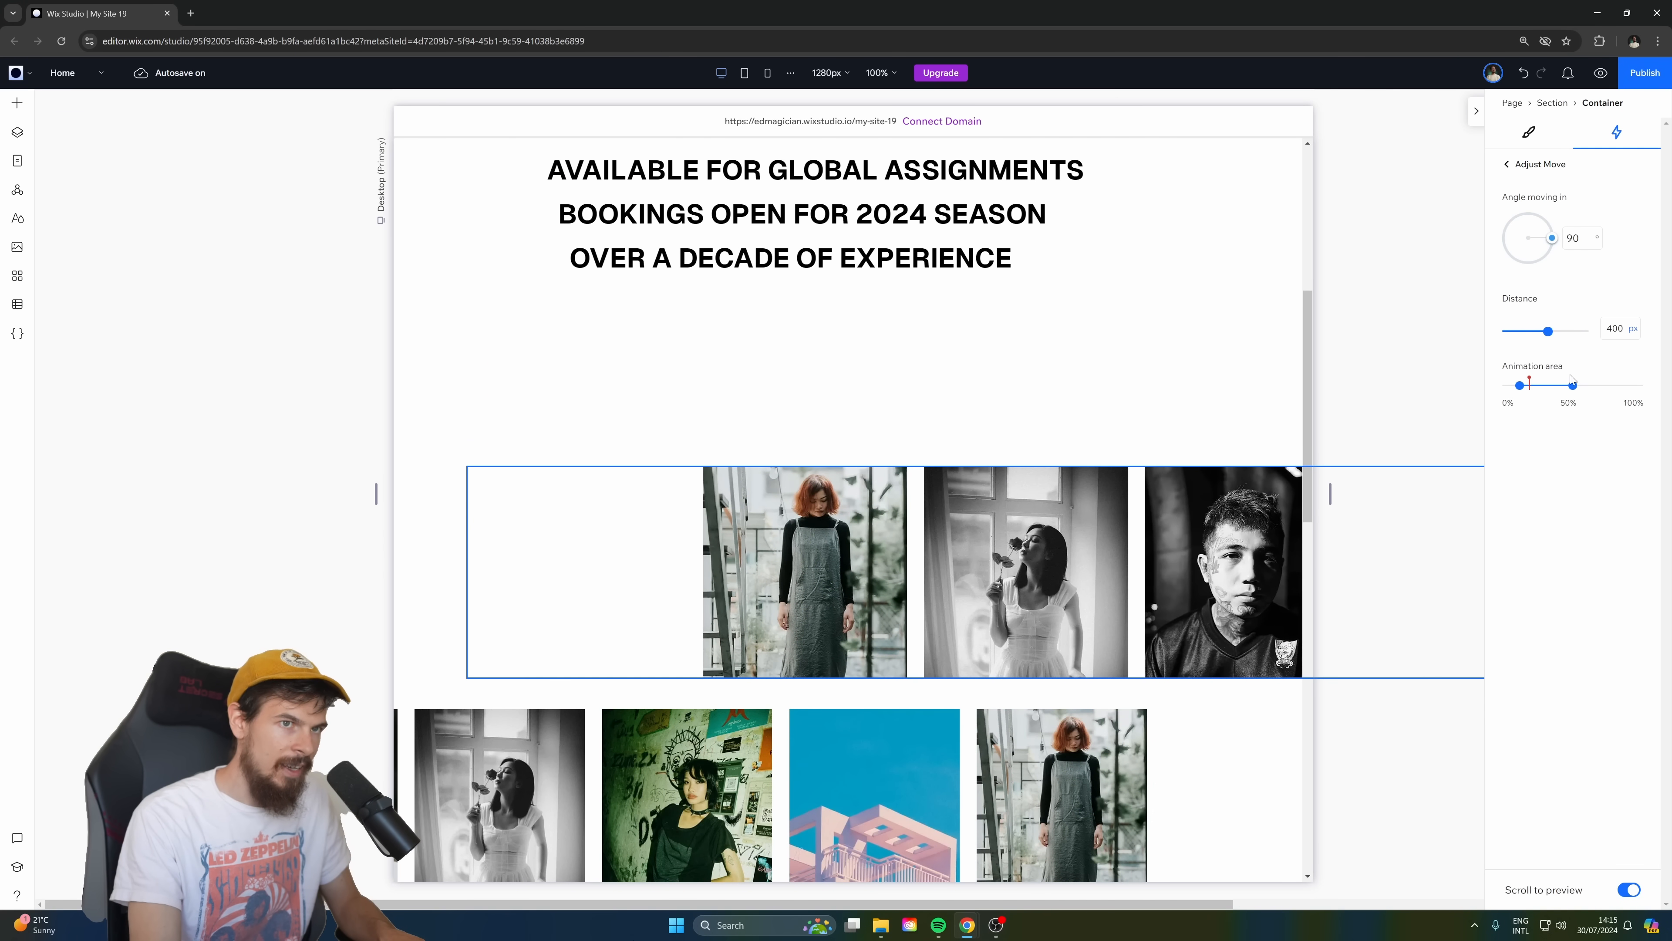
Set the Move animation's distance to 50% and preview the top repeater's motion by scrolling.
click(1632, 333)
click(1580, 415)
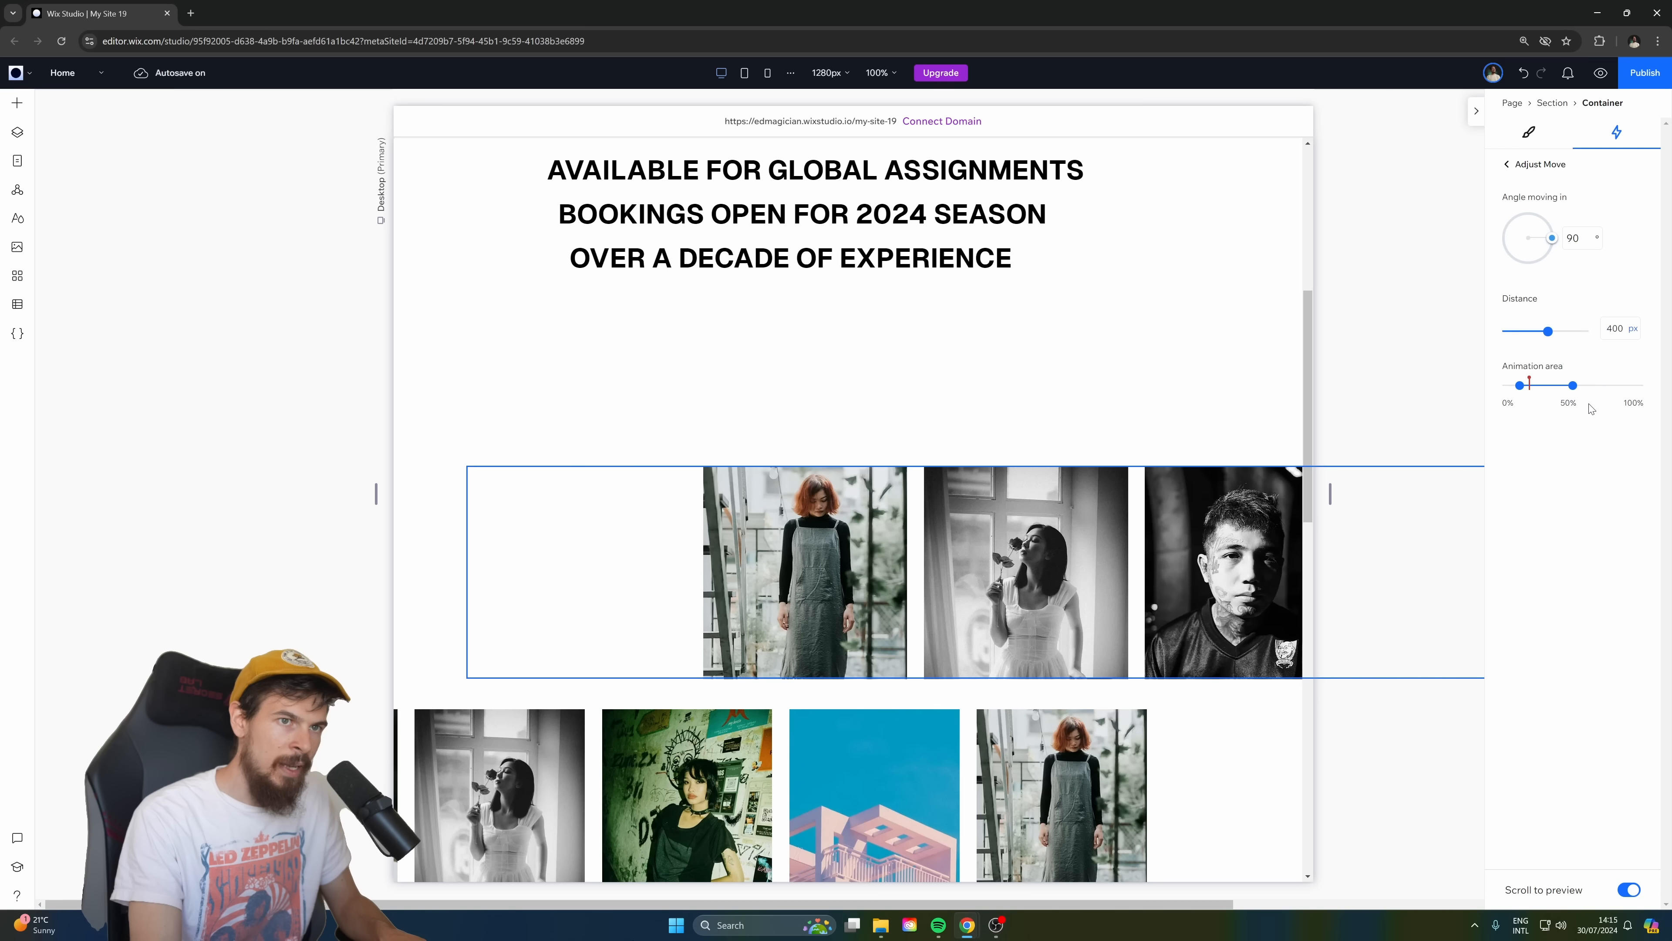
key(Return)
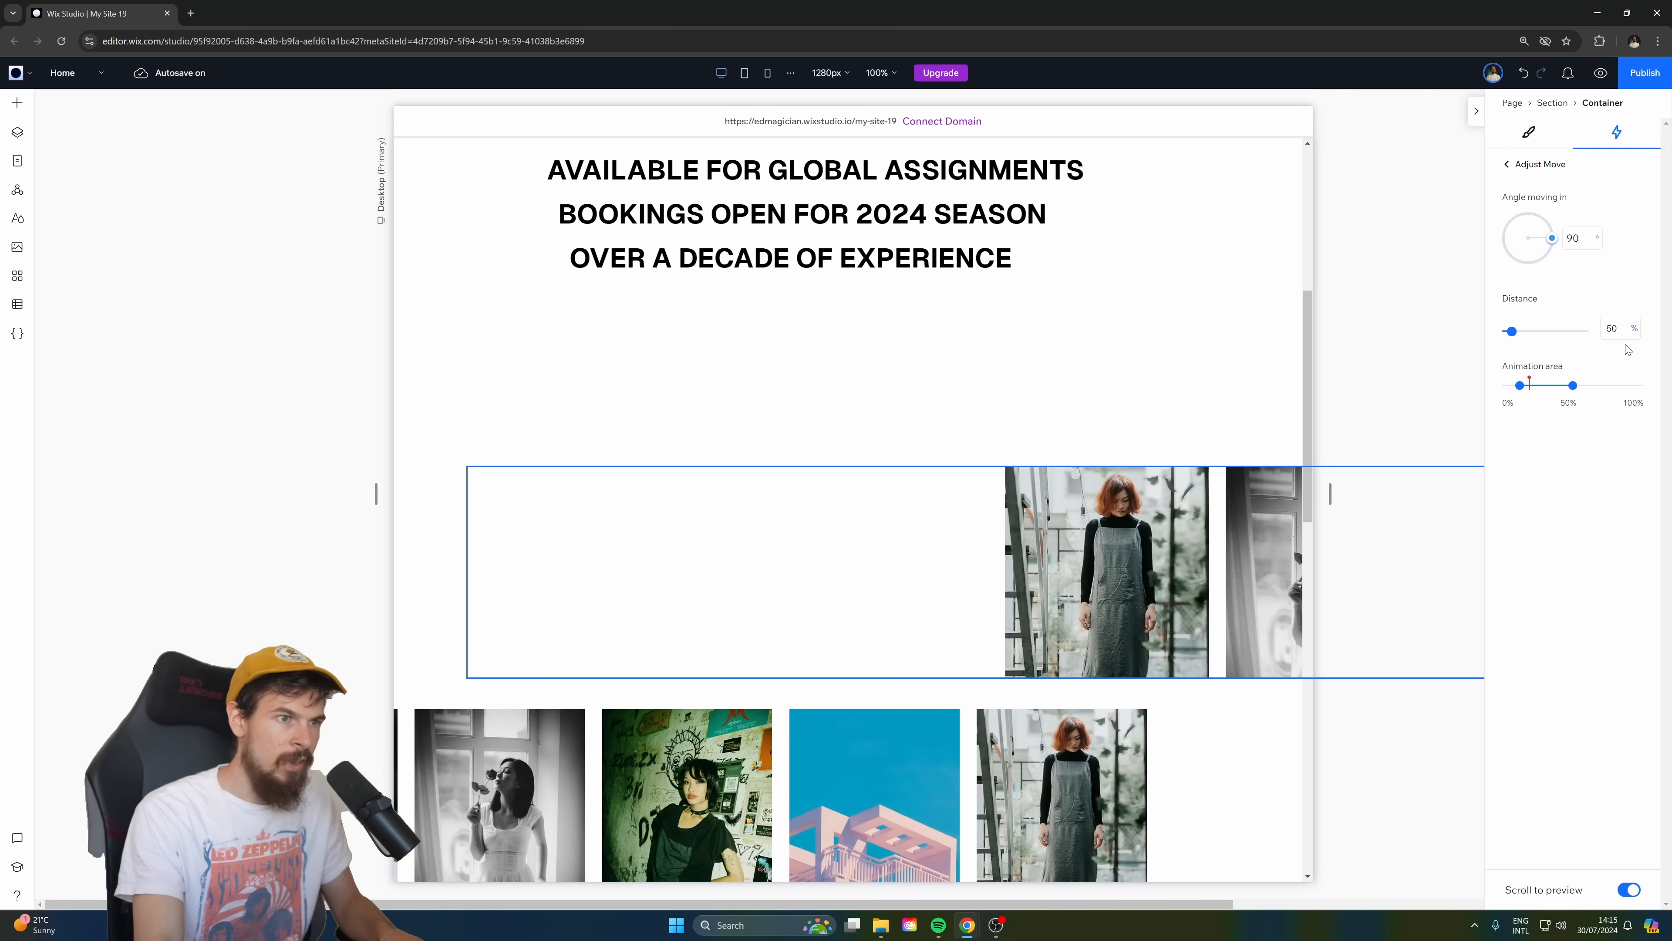
scroll(863, 532, up, 4)
scroll(864, 535, down, 6)
scroll(860, 533, down, 5)
scroll(852, 547, up, 10)
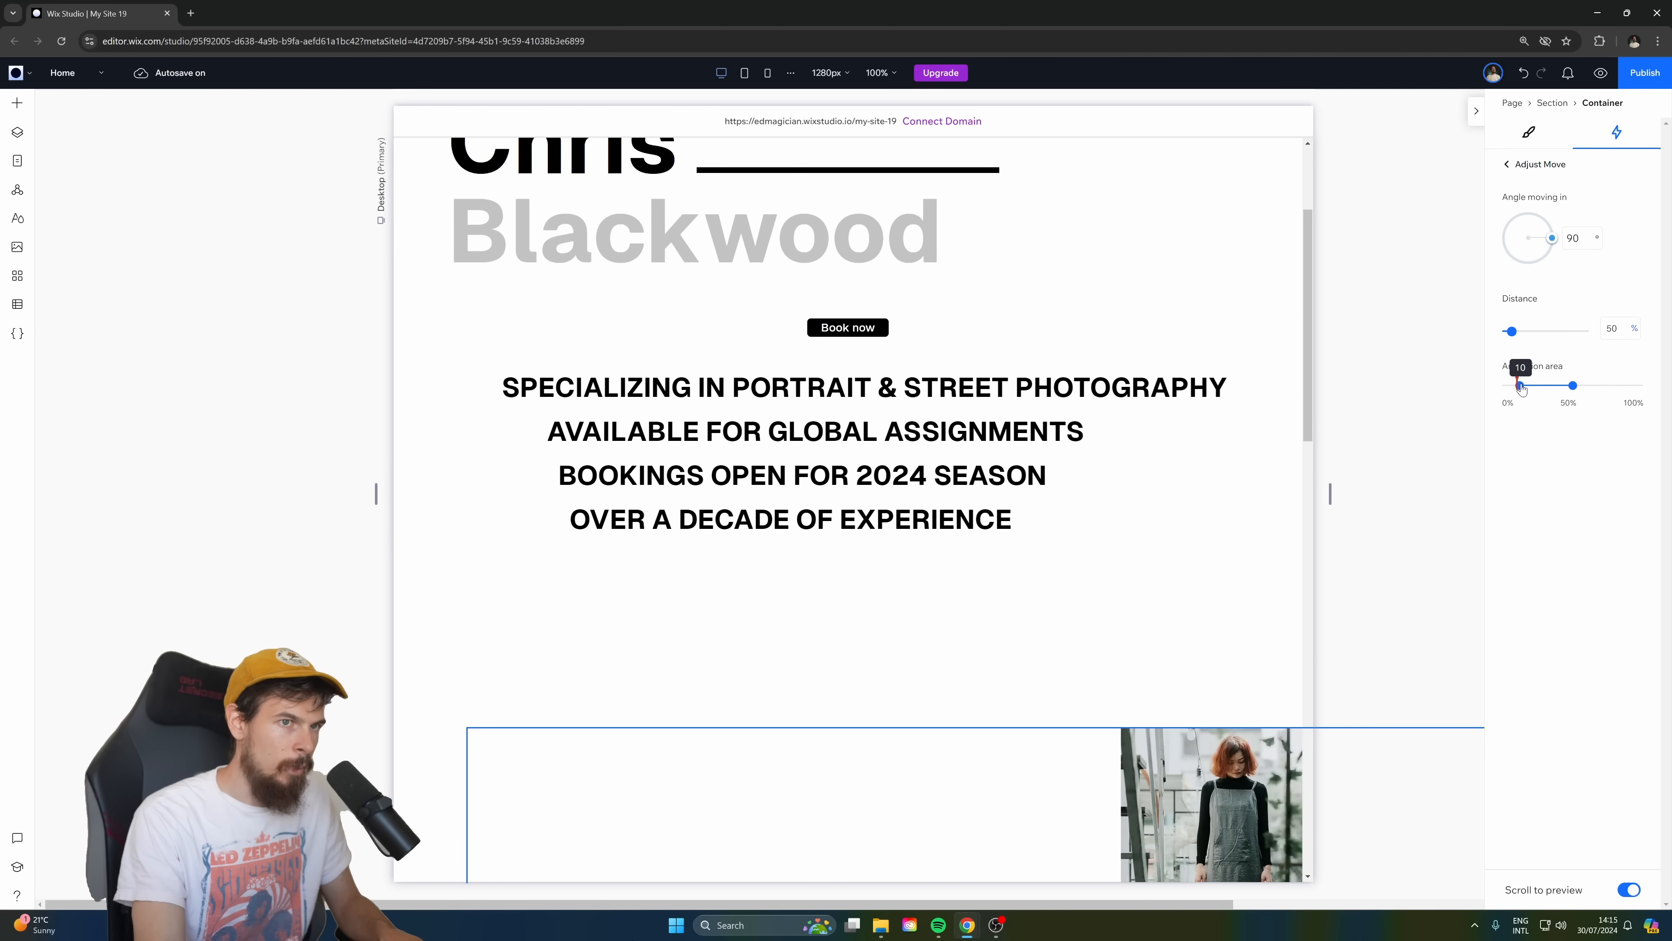
Set the start of the Move animation area to 0% and preview the motion.
drag(1521, 389, 1477, 403)
scroll(1318, 475, up, 2)
scroll(932, 586, down, 8)
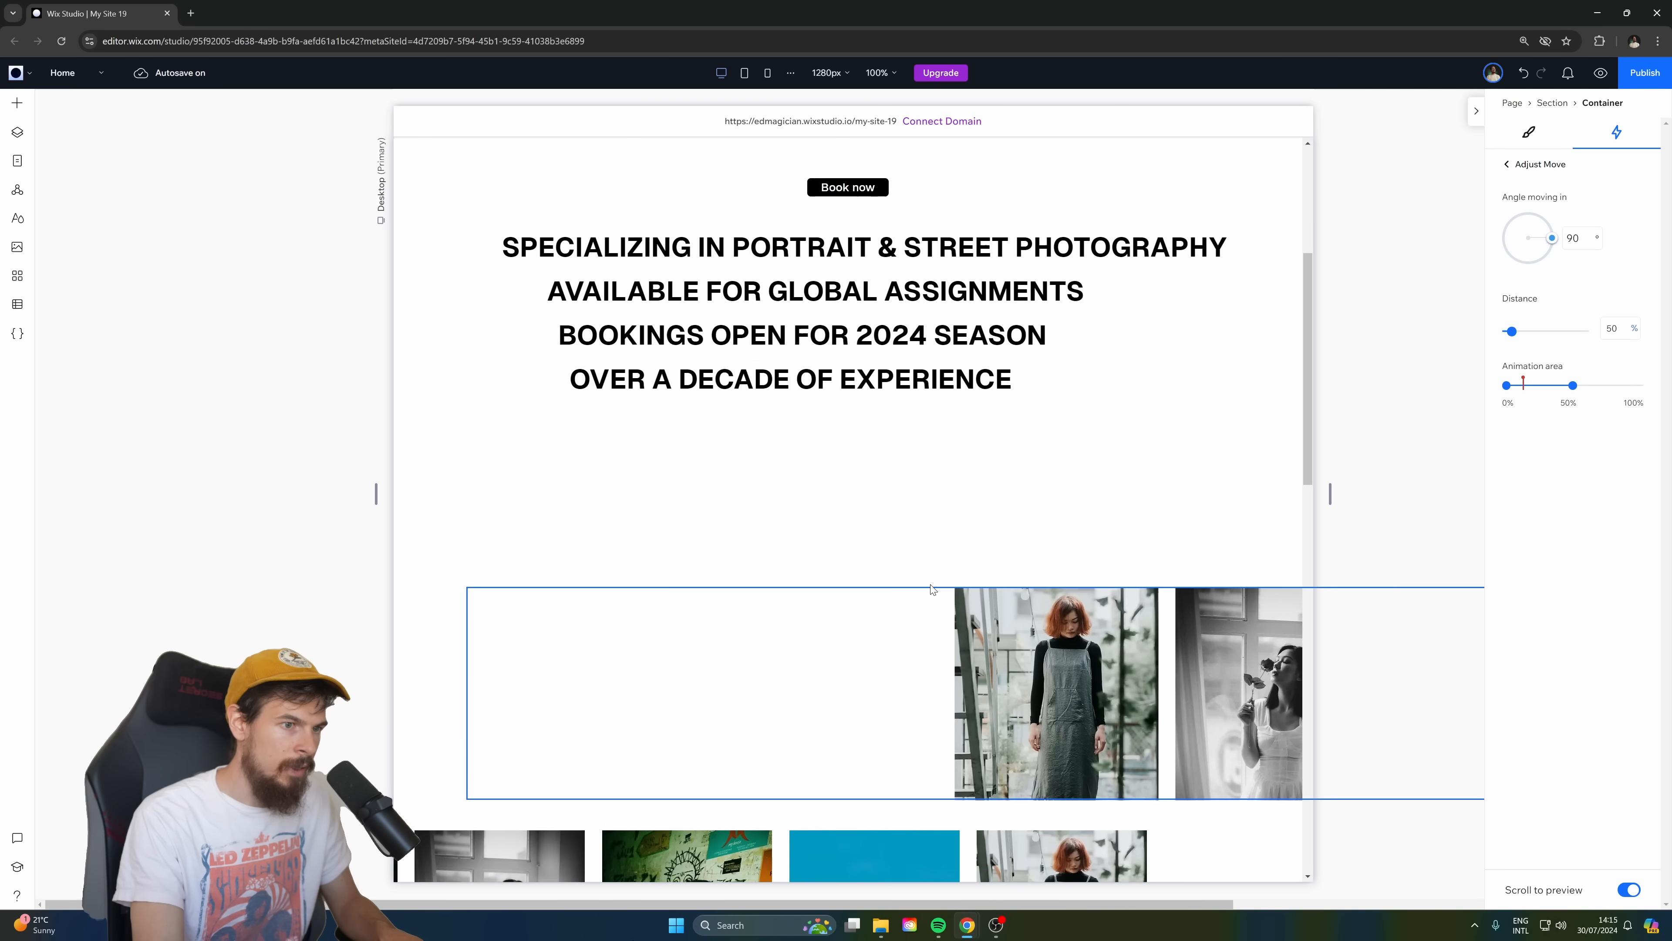
Switch the top repeater's animation path to "From its design" and open the adjustments for its Move animation.
click(1506, 164)
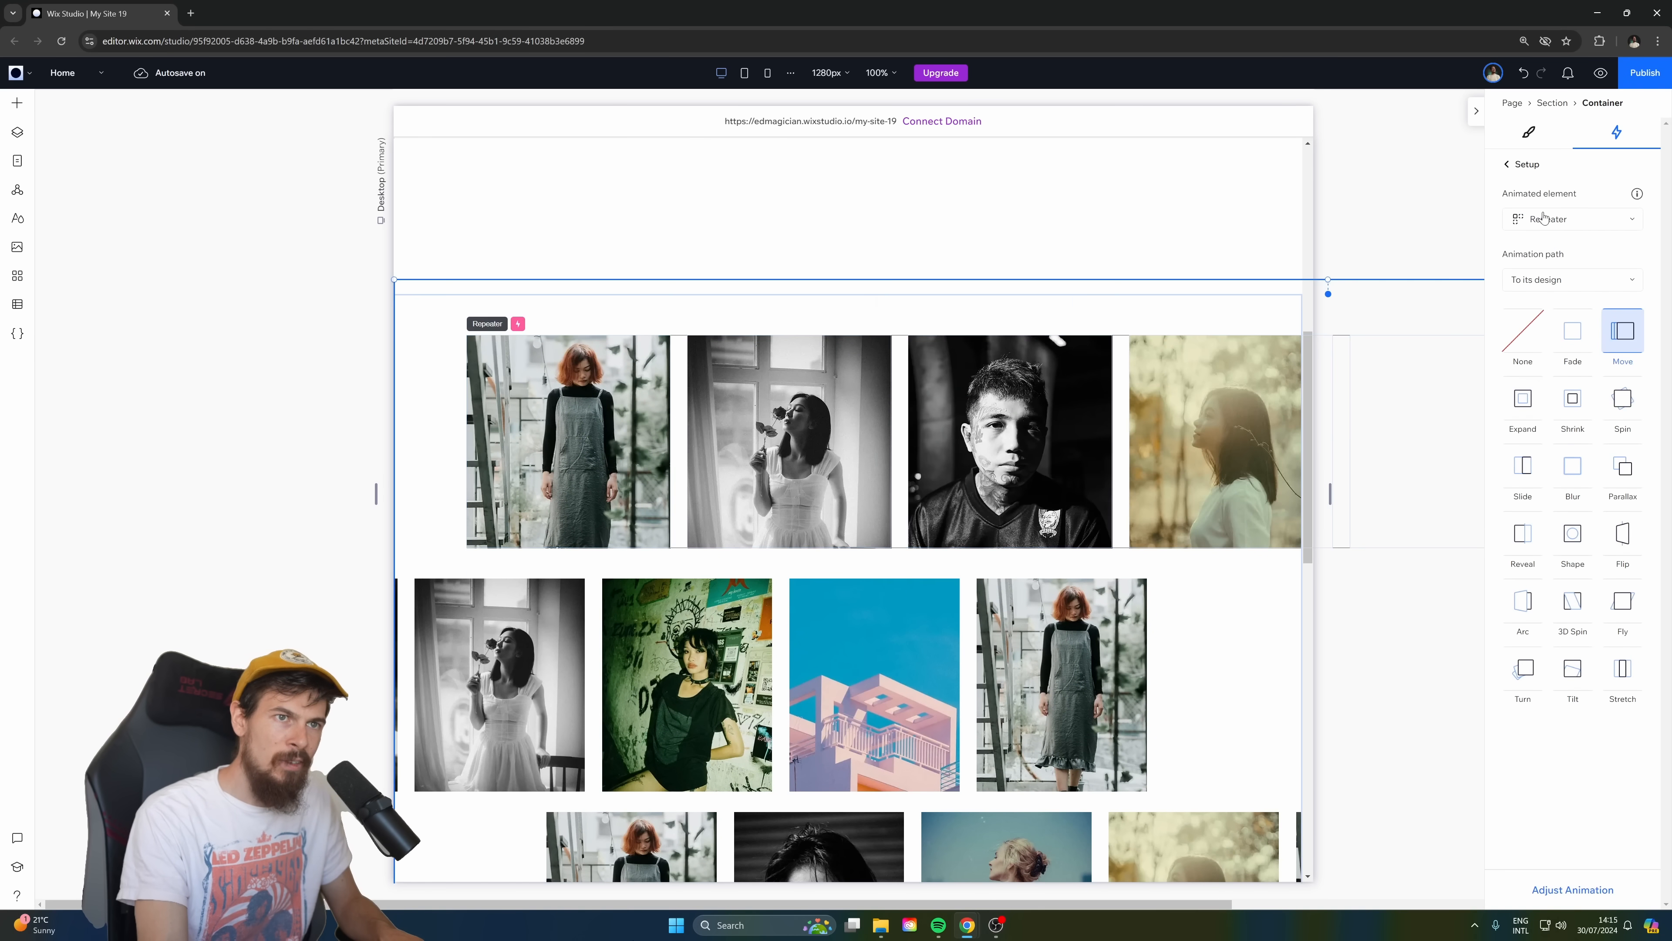
click(1544, 290)
click(1540, 336)
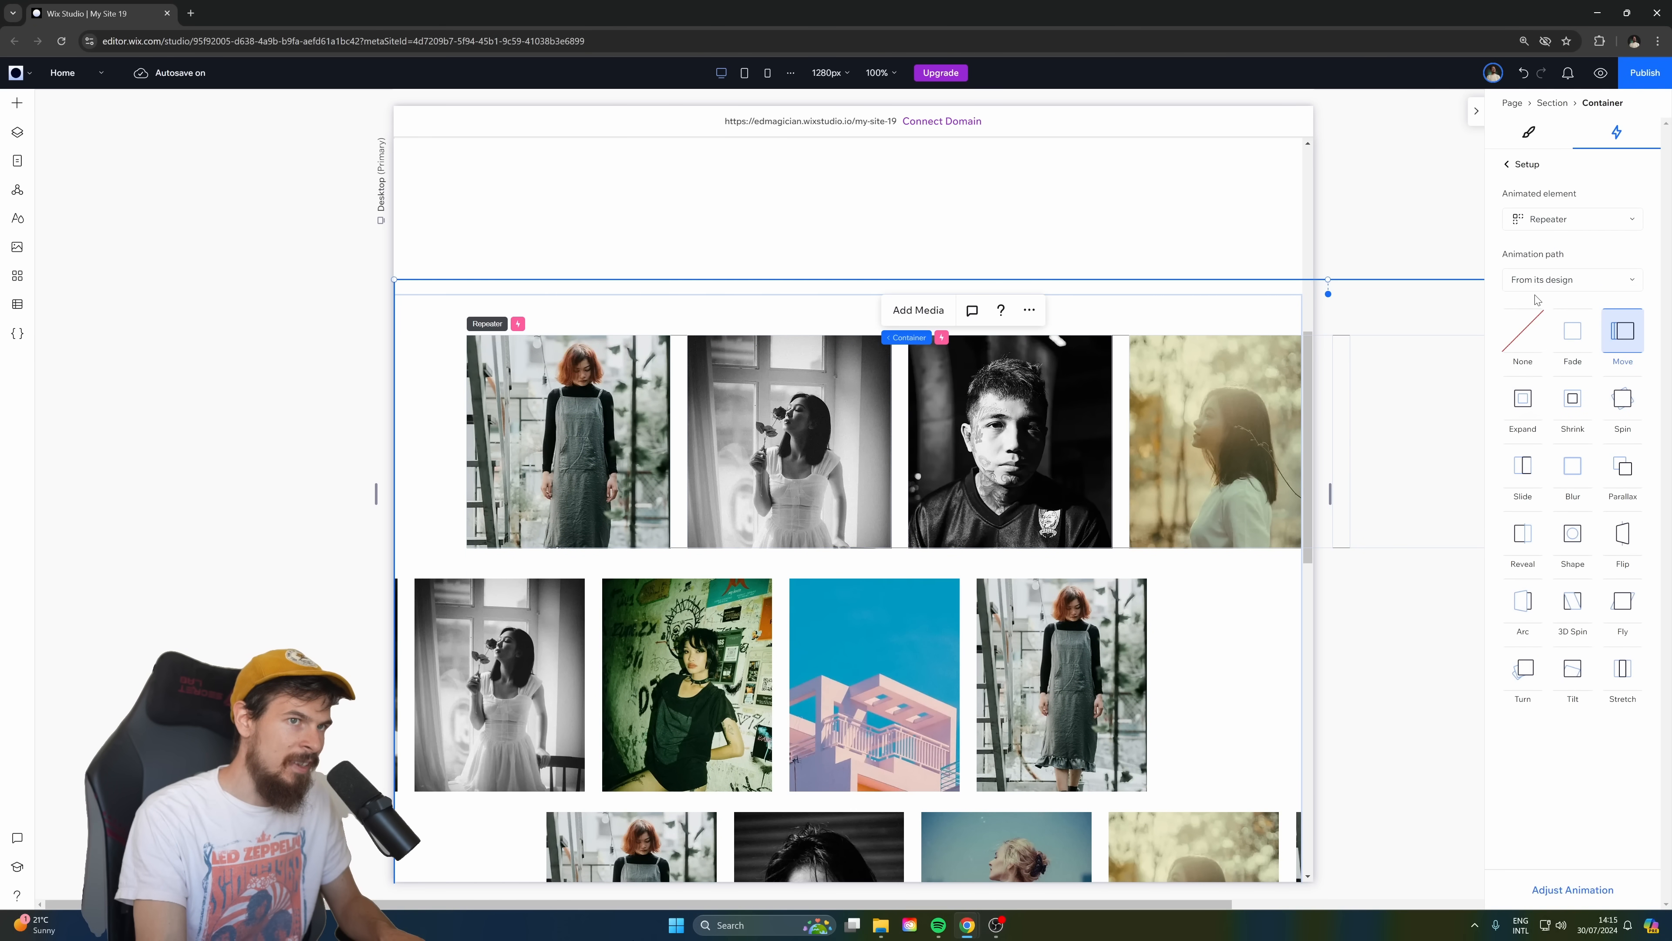
click(1573, 890)
scroll(911, 595, up, 4)
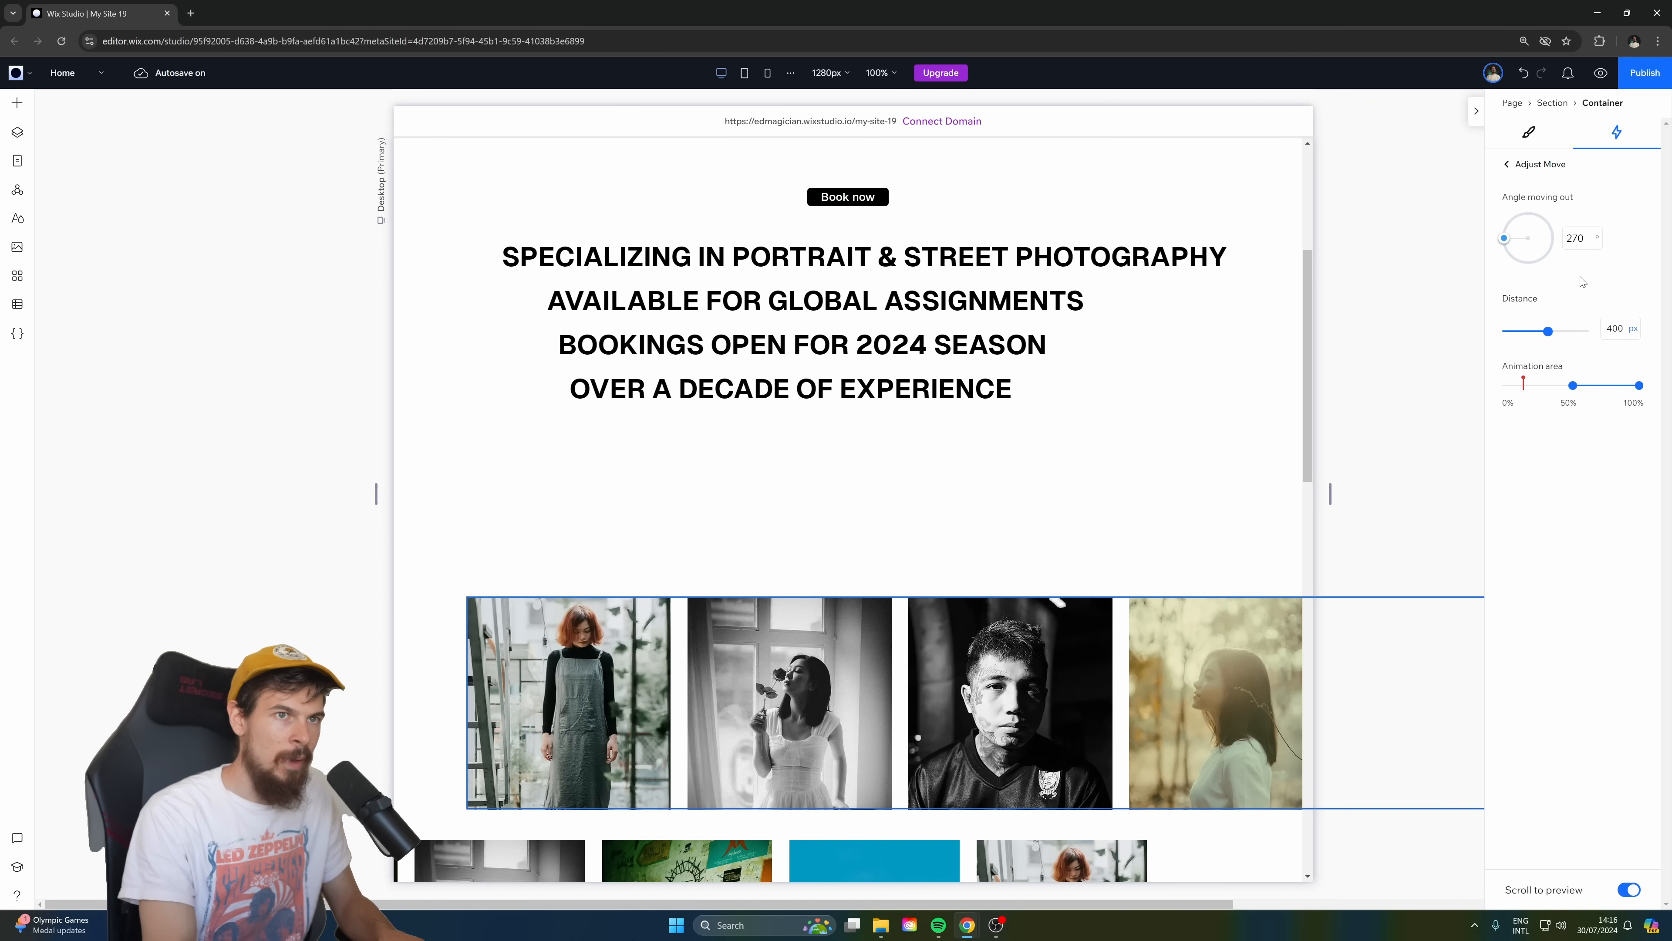
Set the moving-out distance to 50% and the start of the animation area to 0%, and preview the top repeater's motion.
click(1632, 336)
click(1608, 366)
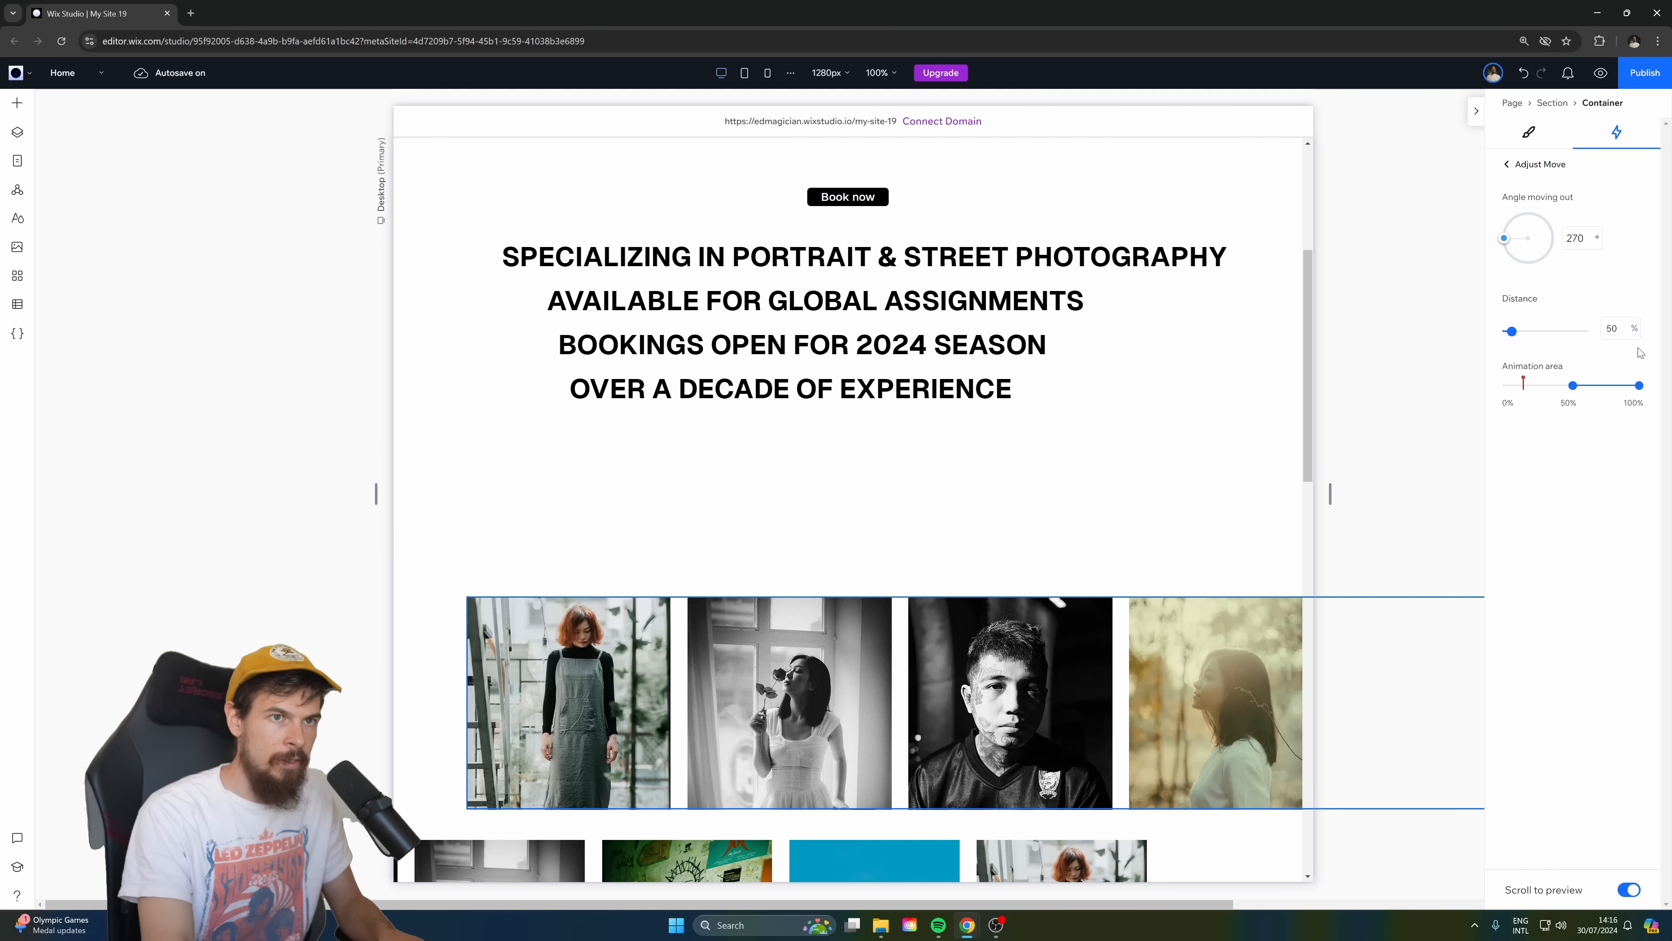
drag(1572, 389, 1507, 385)
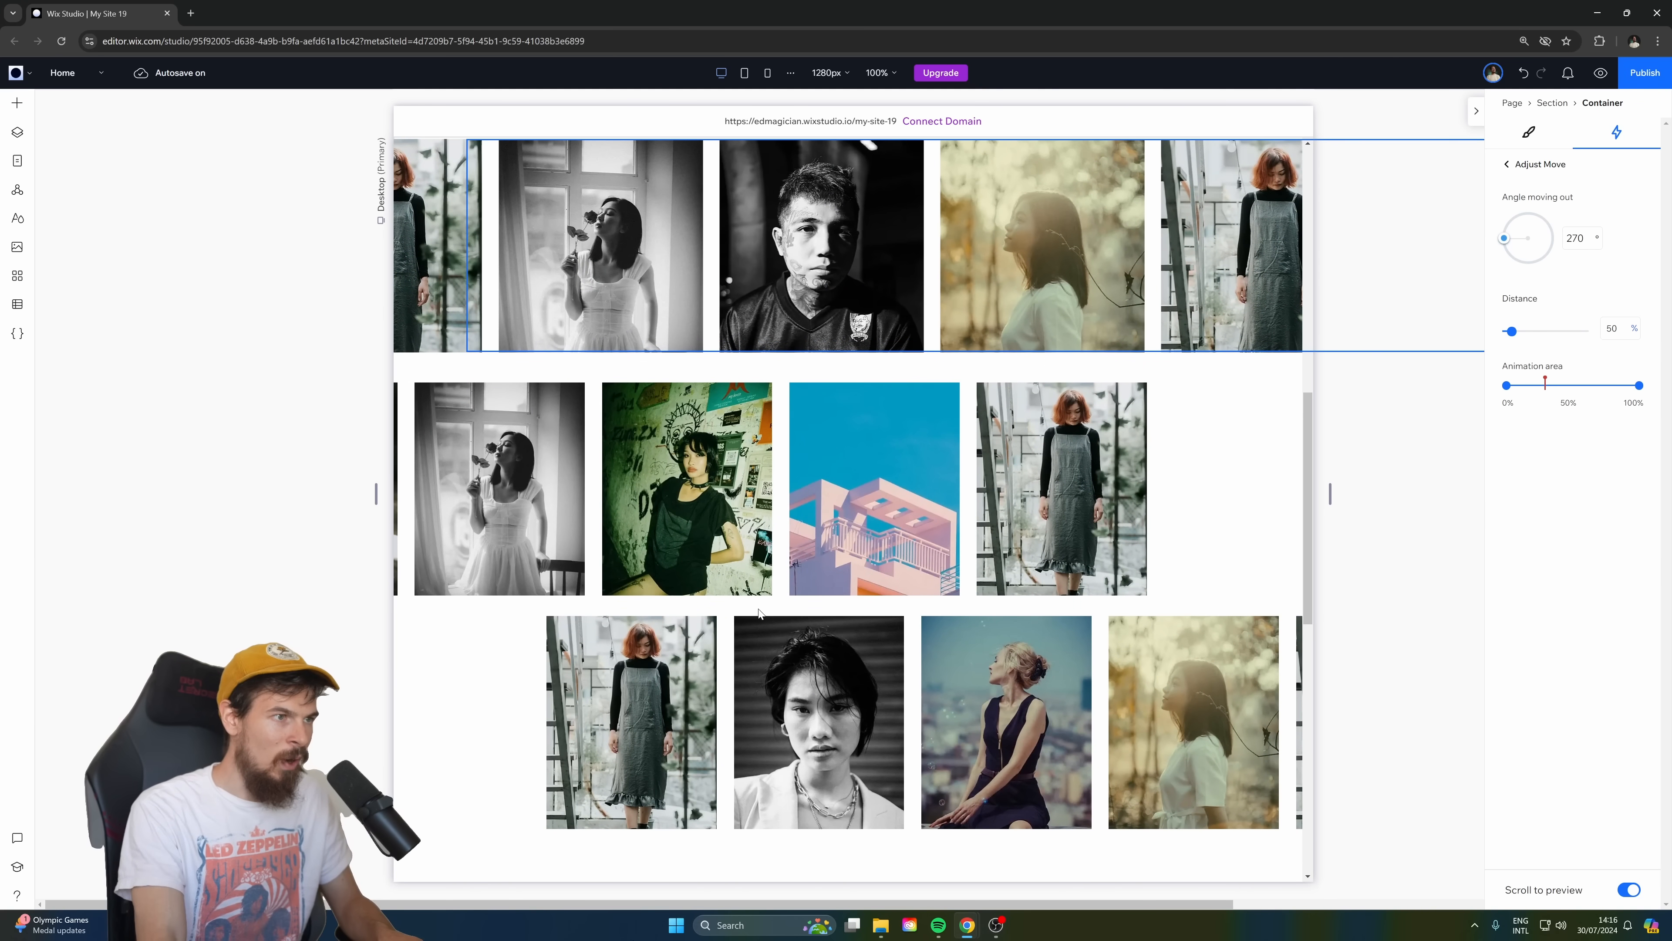
click(761, 535)
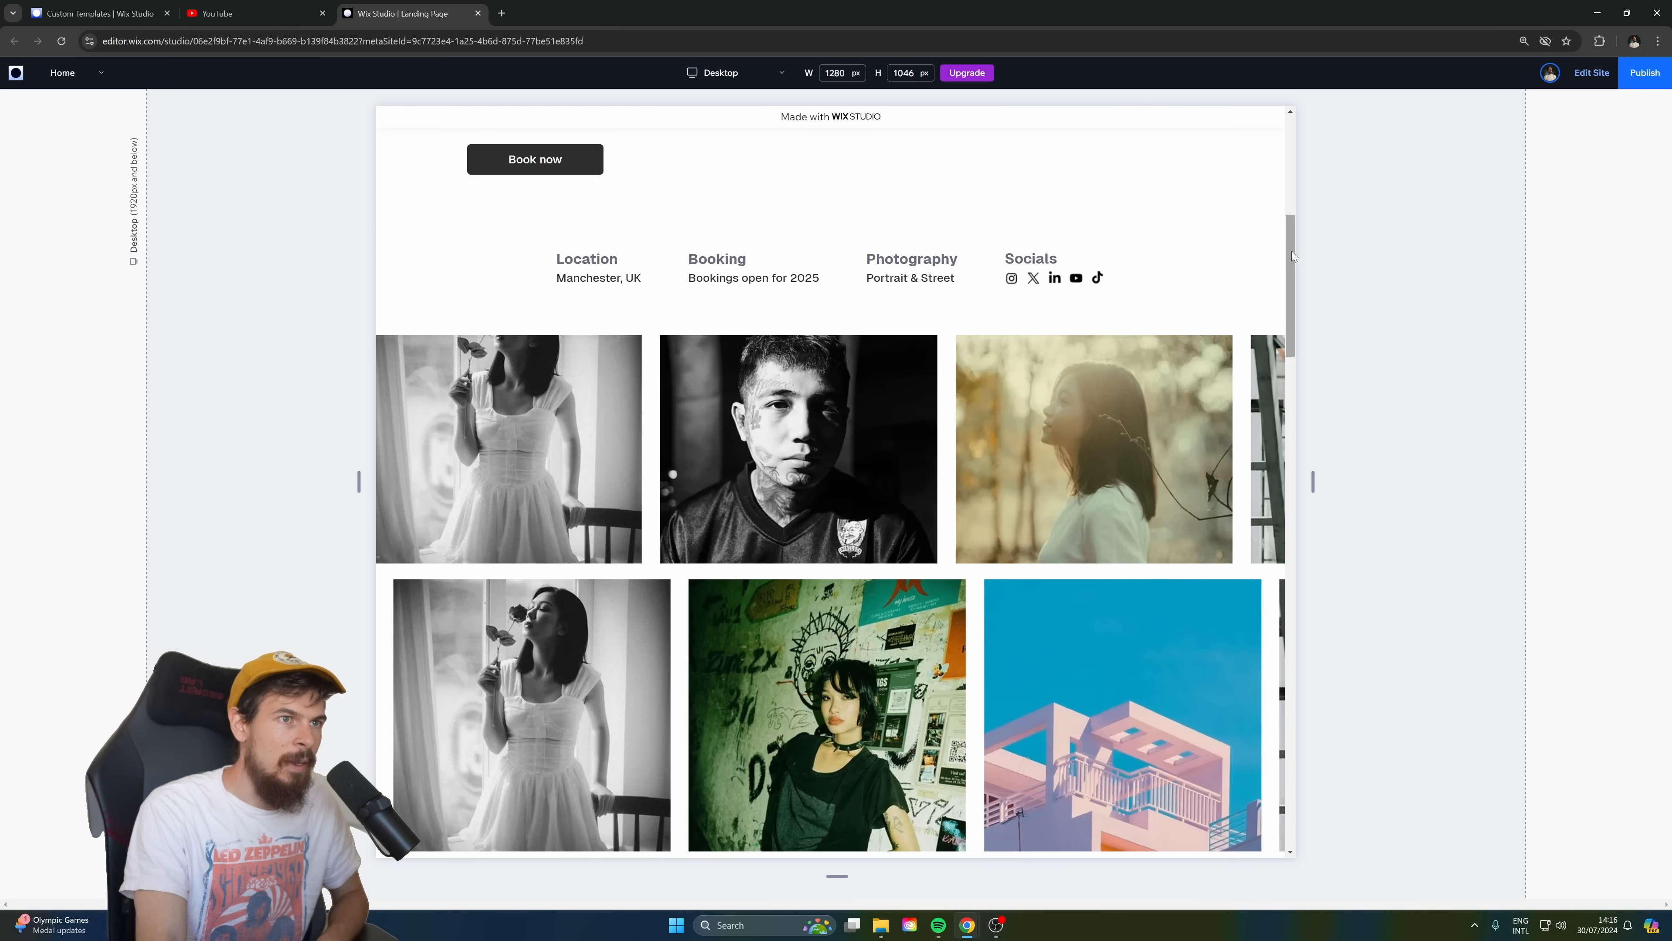
Examine how the photo rows move during scrolling in the preview of the finished Landing Page site.
mouse_move(1291, 249)
mouse_down()
mouse_move(1296, 336)
mouse_move(1284, 184)
mouse_move(1293, 322)
mouse_move(1284, 191)
mouse_move(1289, 252)
mouse_up()
scroll(593, 583, down, 5)
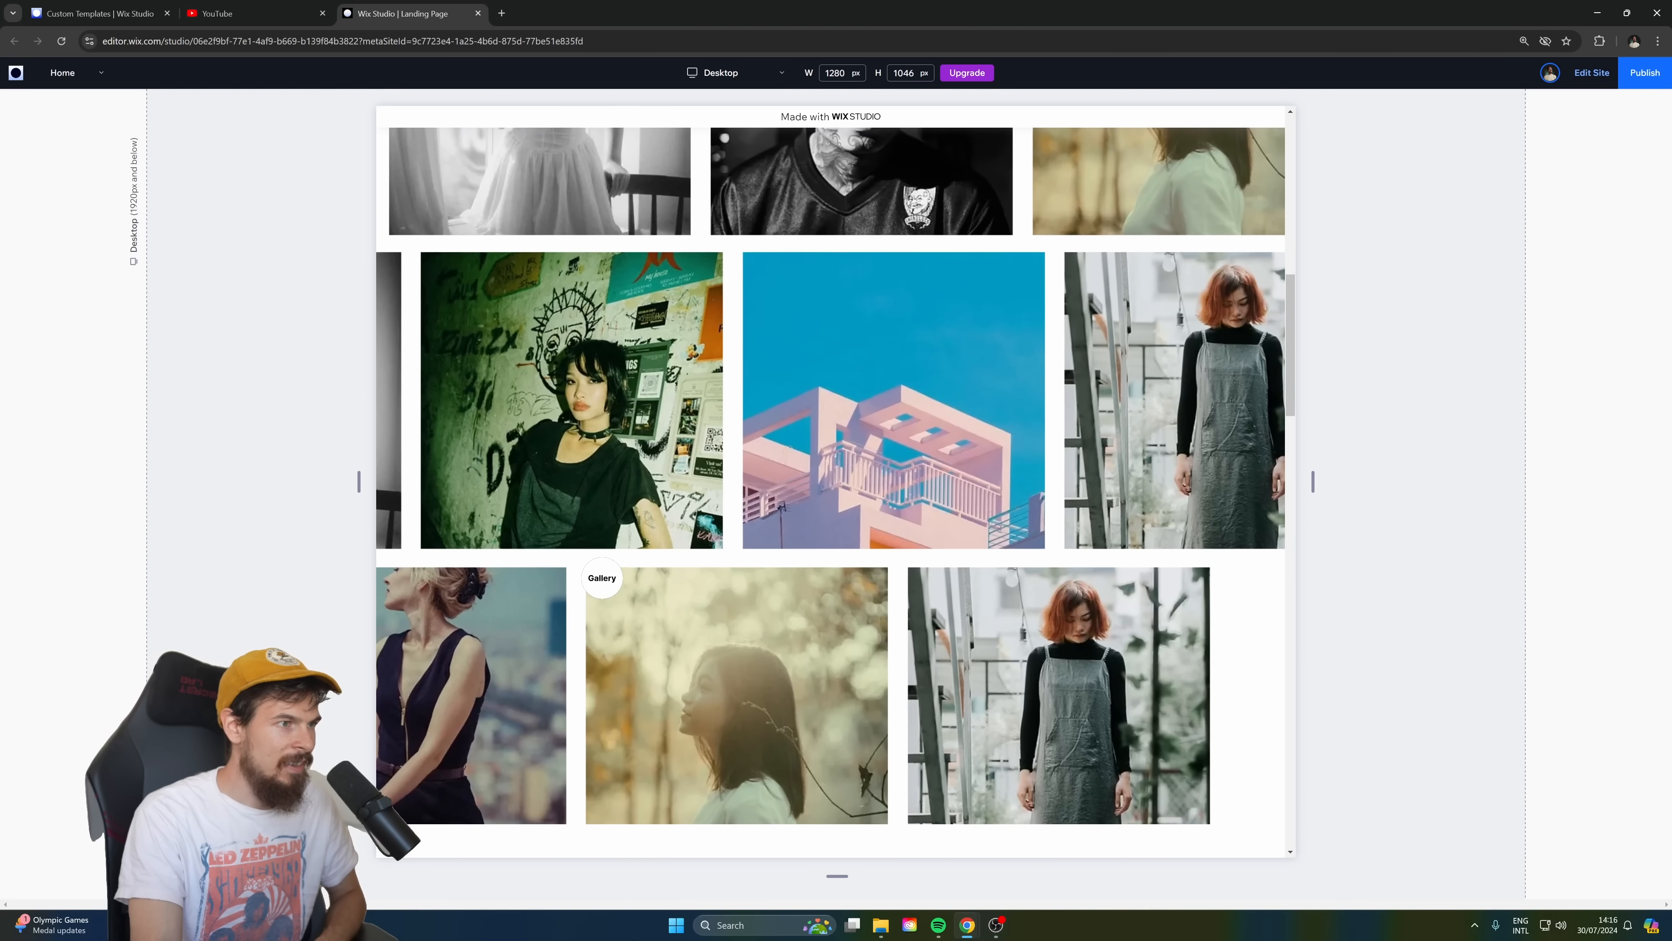
scroll(601, 578, up, 3)
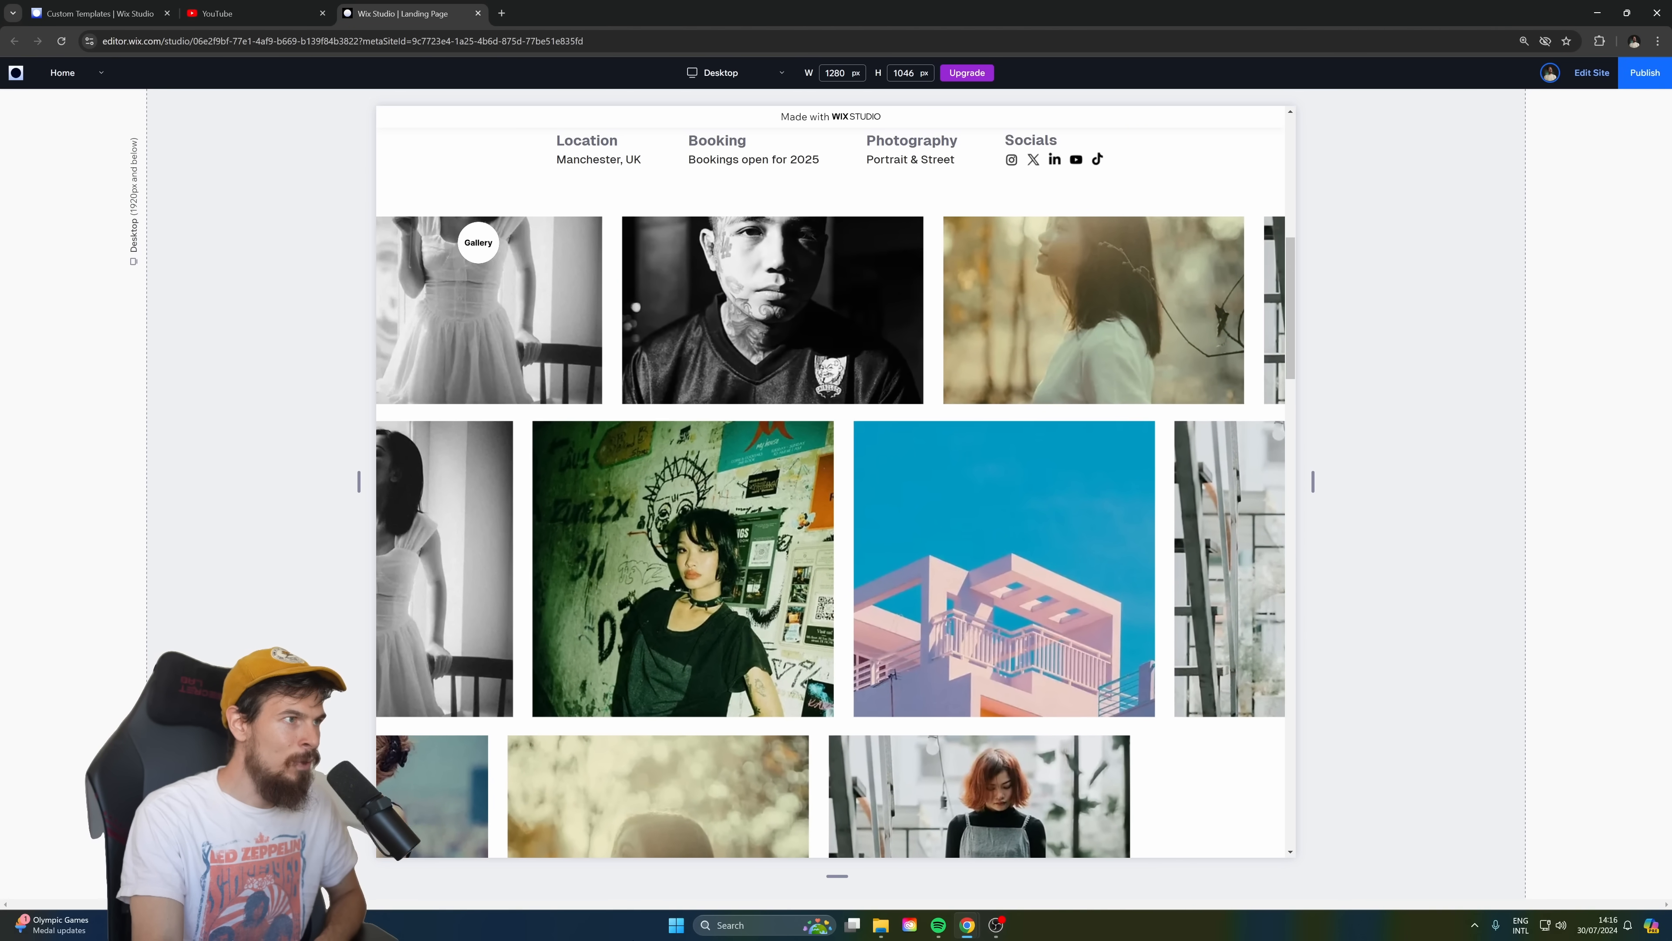
scroll(1162, 717, down, 2)
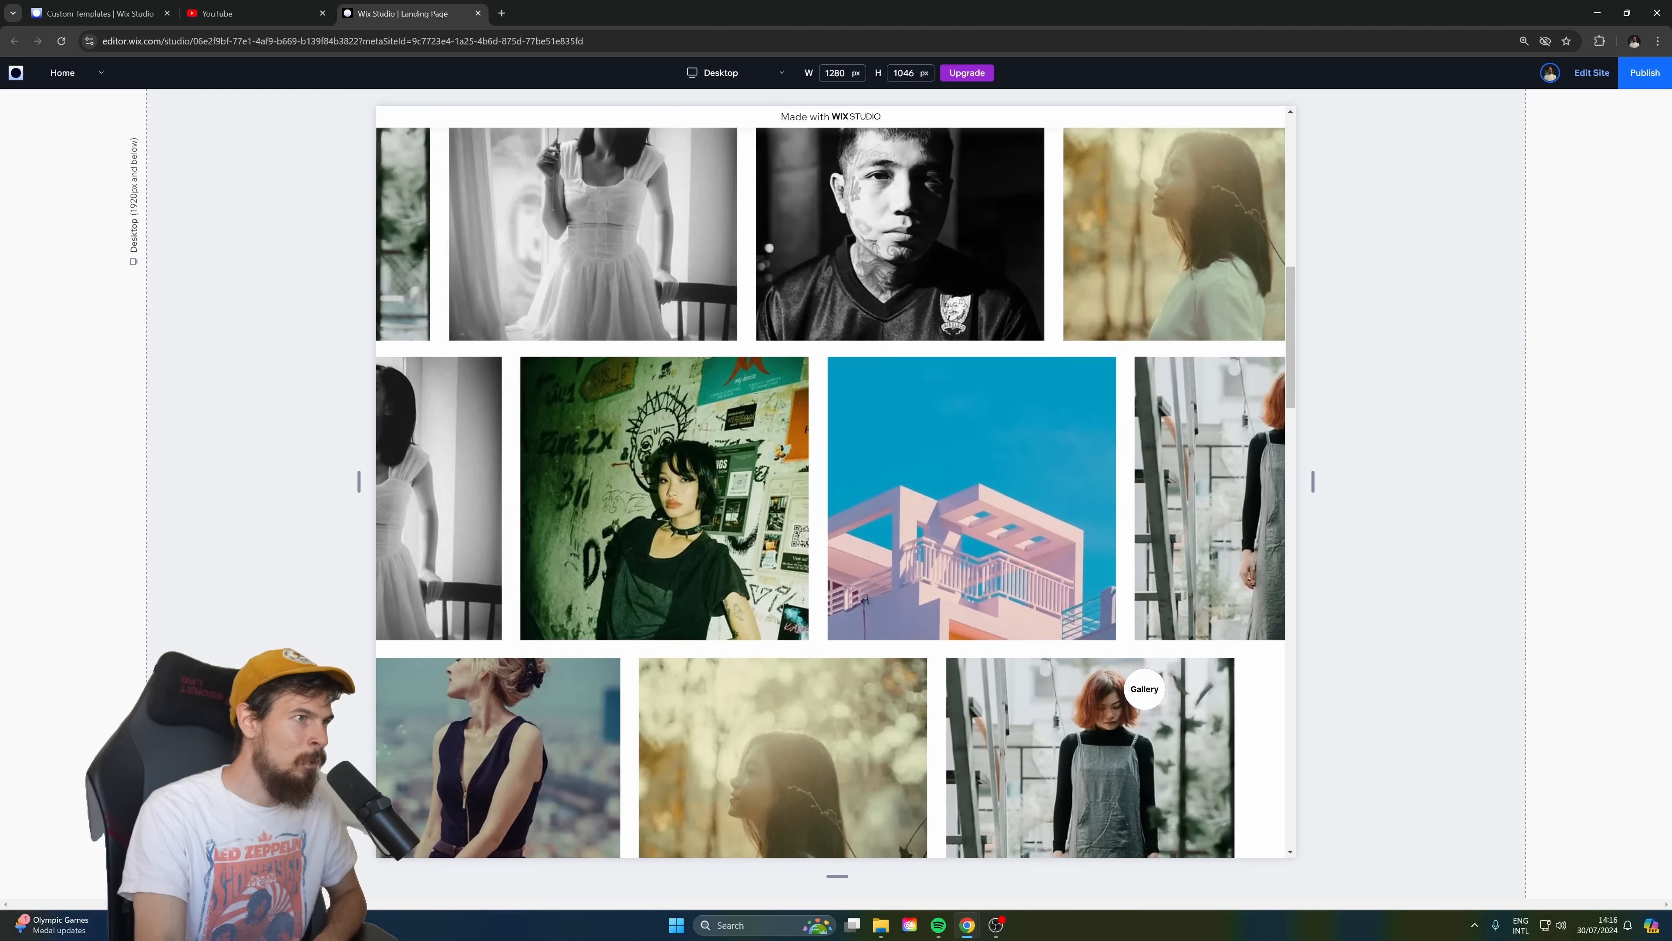
scroll(1144, 688, up, 2)
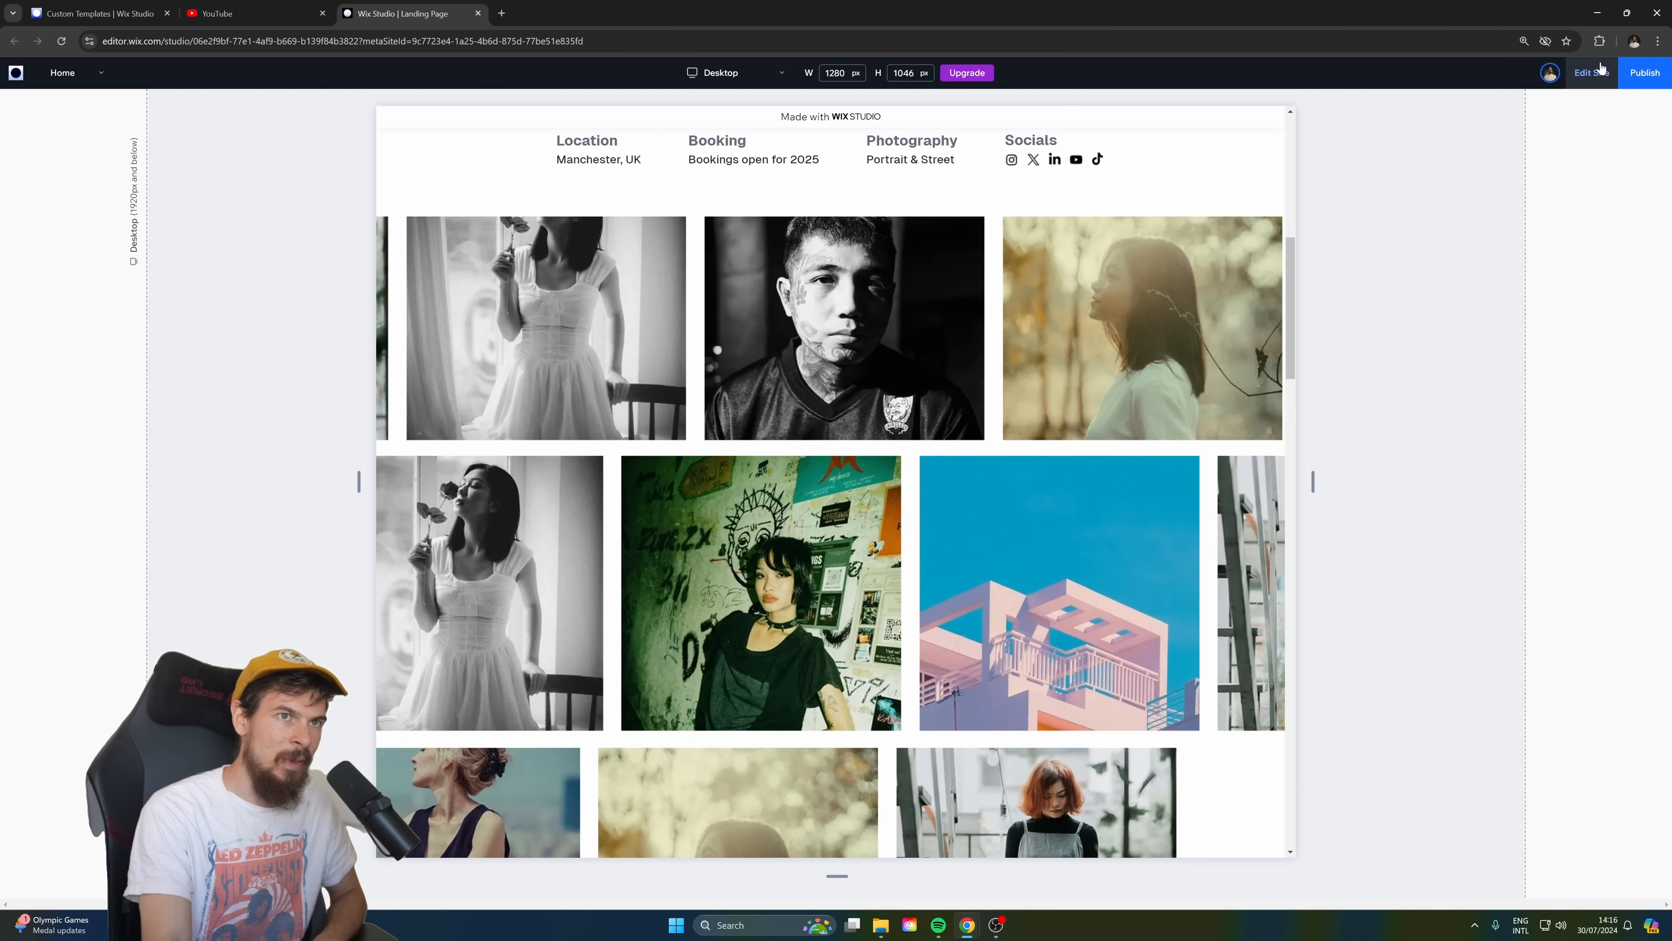
Return to editing the finished landing page and examine the gallery section's design settings, including its custom cursor.
click(1600, 69)
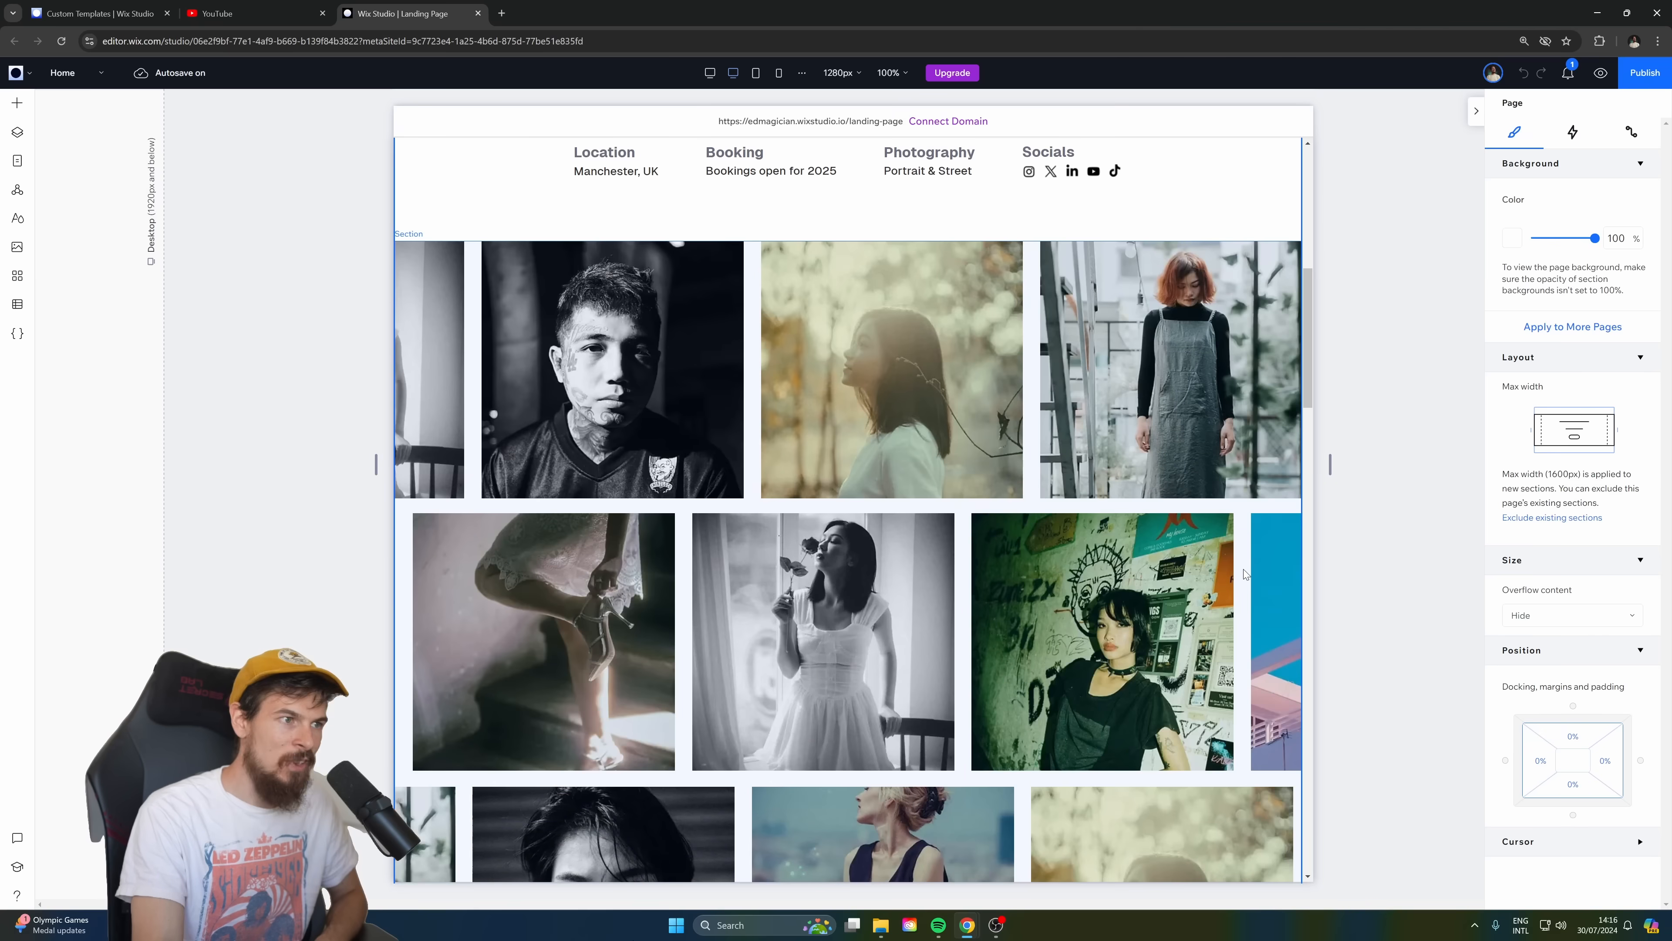
scroll(1558, 845, down, 3)
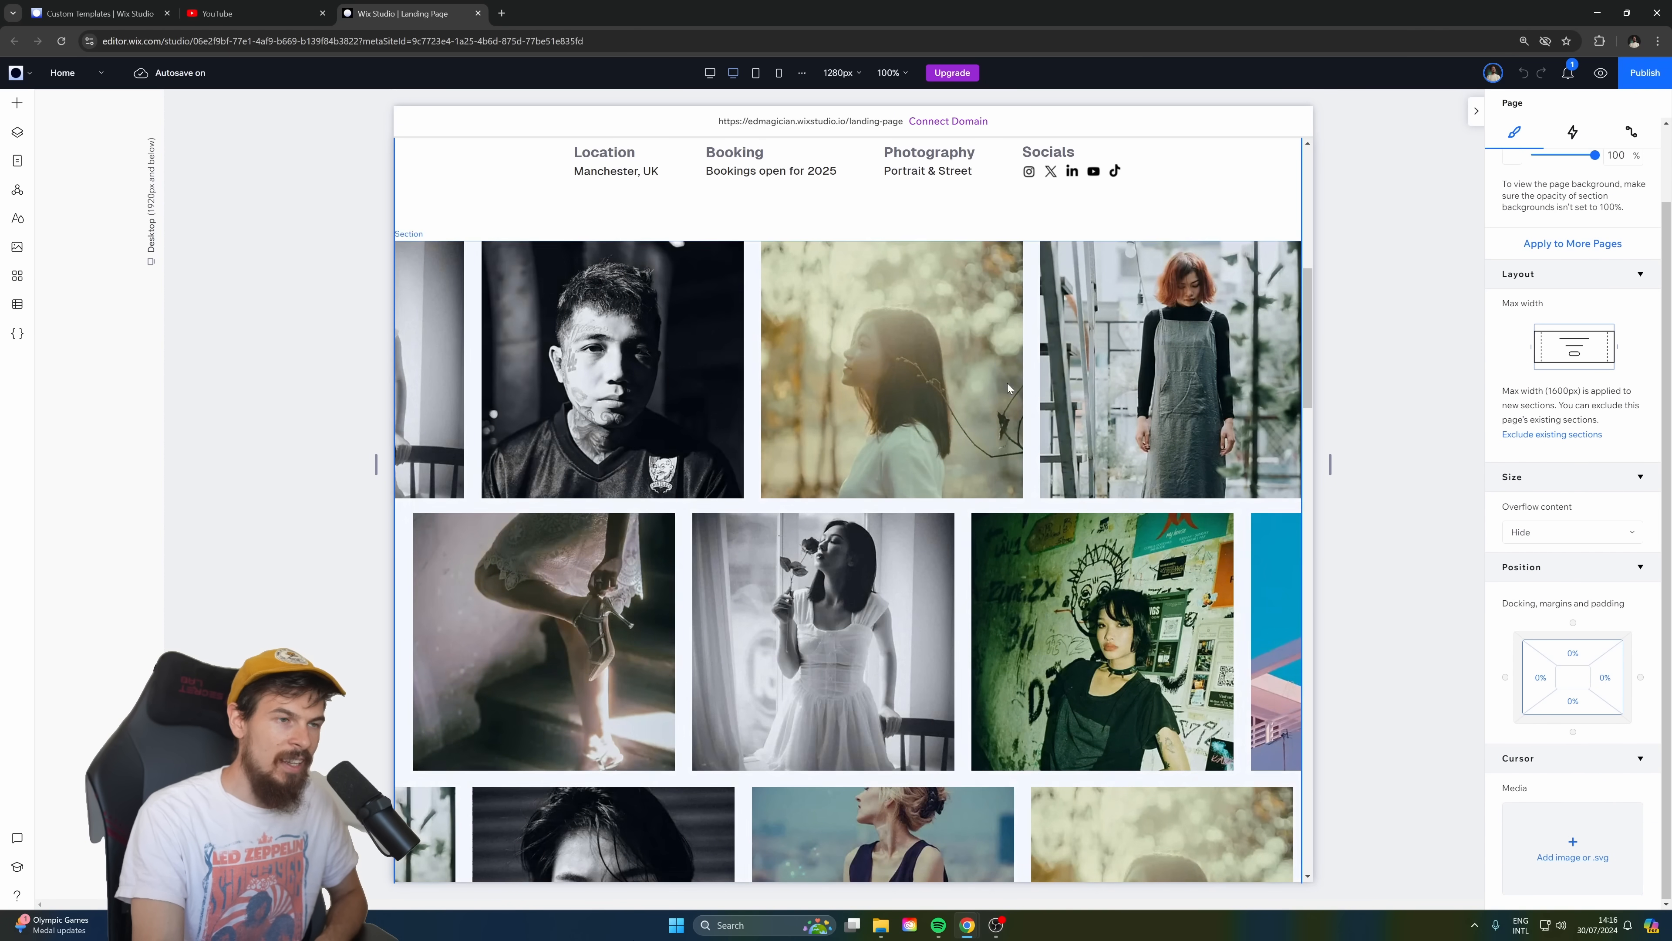
click(558, 185)
scroll(459, 263, up, 1)
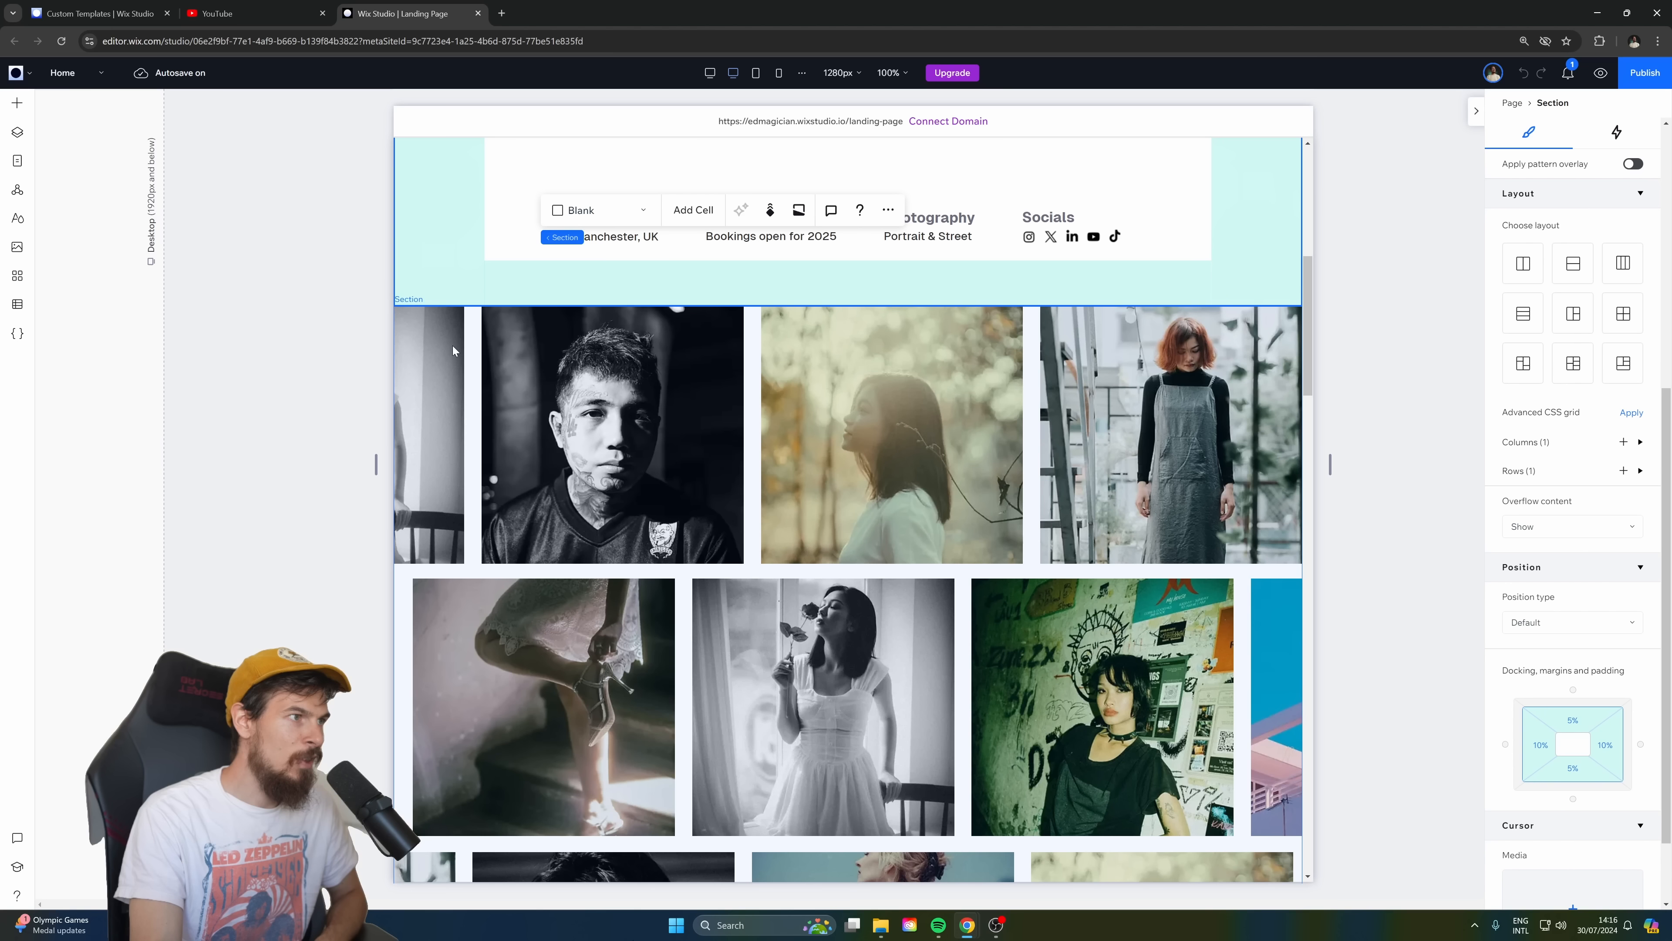
click(491, 361)
scroll(1544, 735, down, 3)
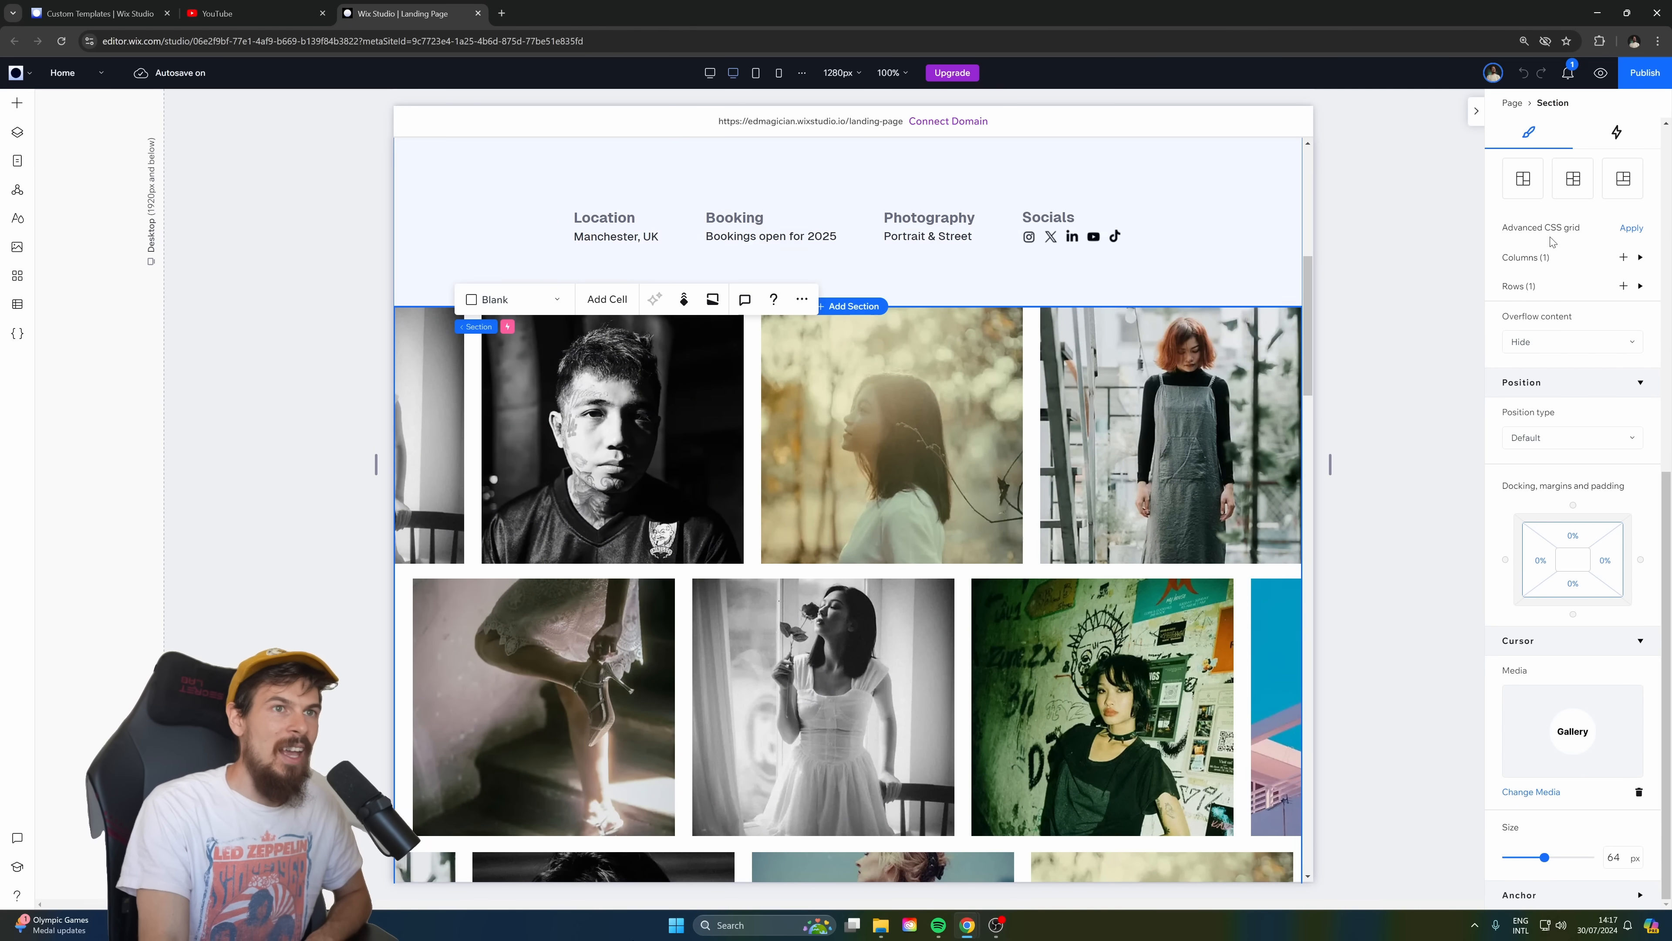
Examine the gallery section's scroll animations and the adjustment settings of its container's Resize mouse effect.
click(1618, 132)
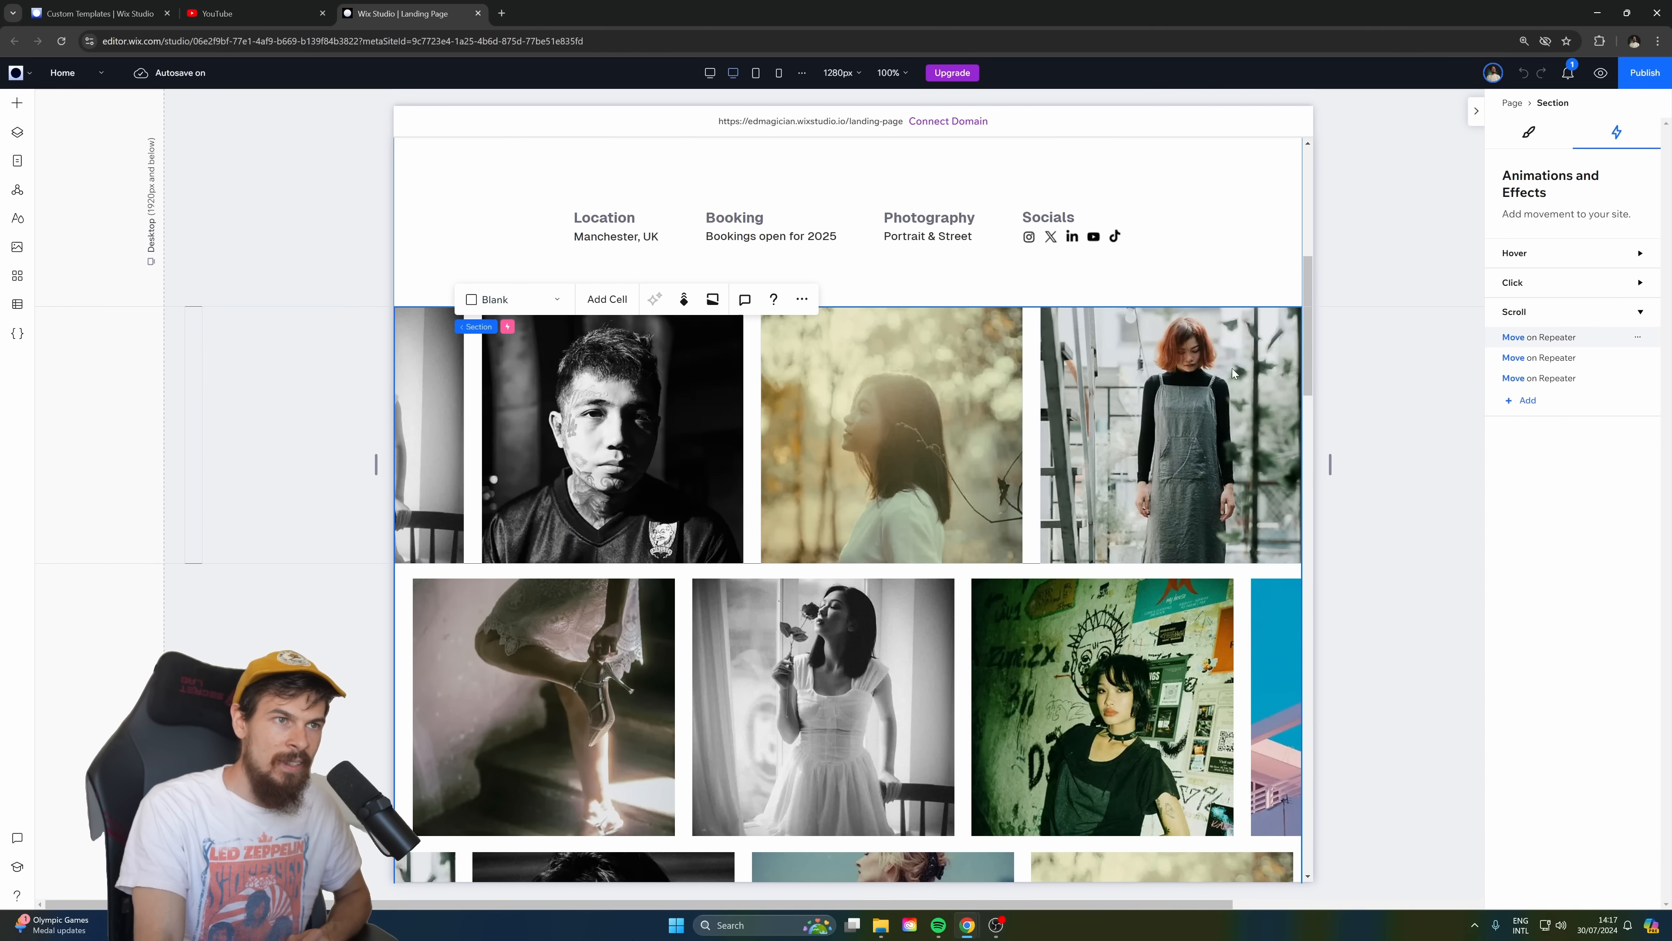
drag(914, 307, 912, 306)
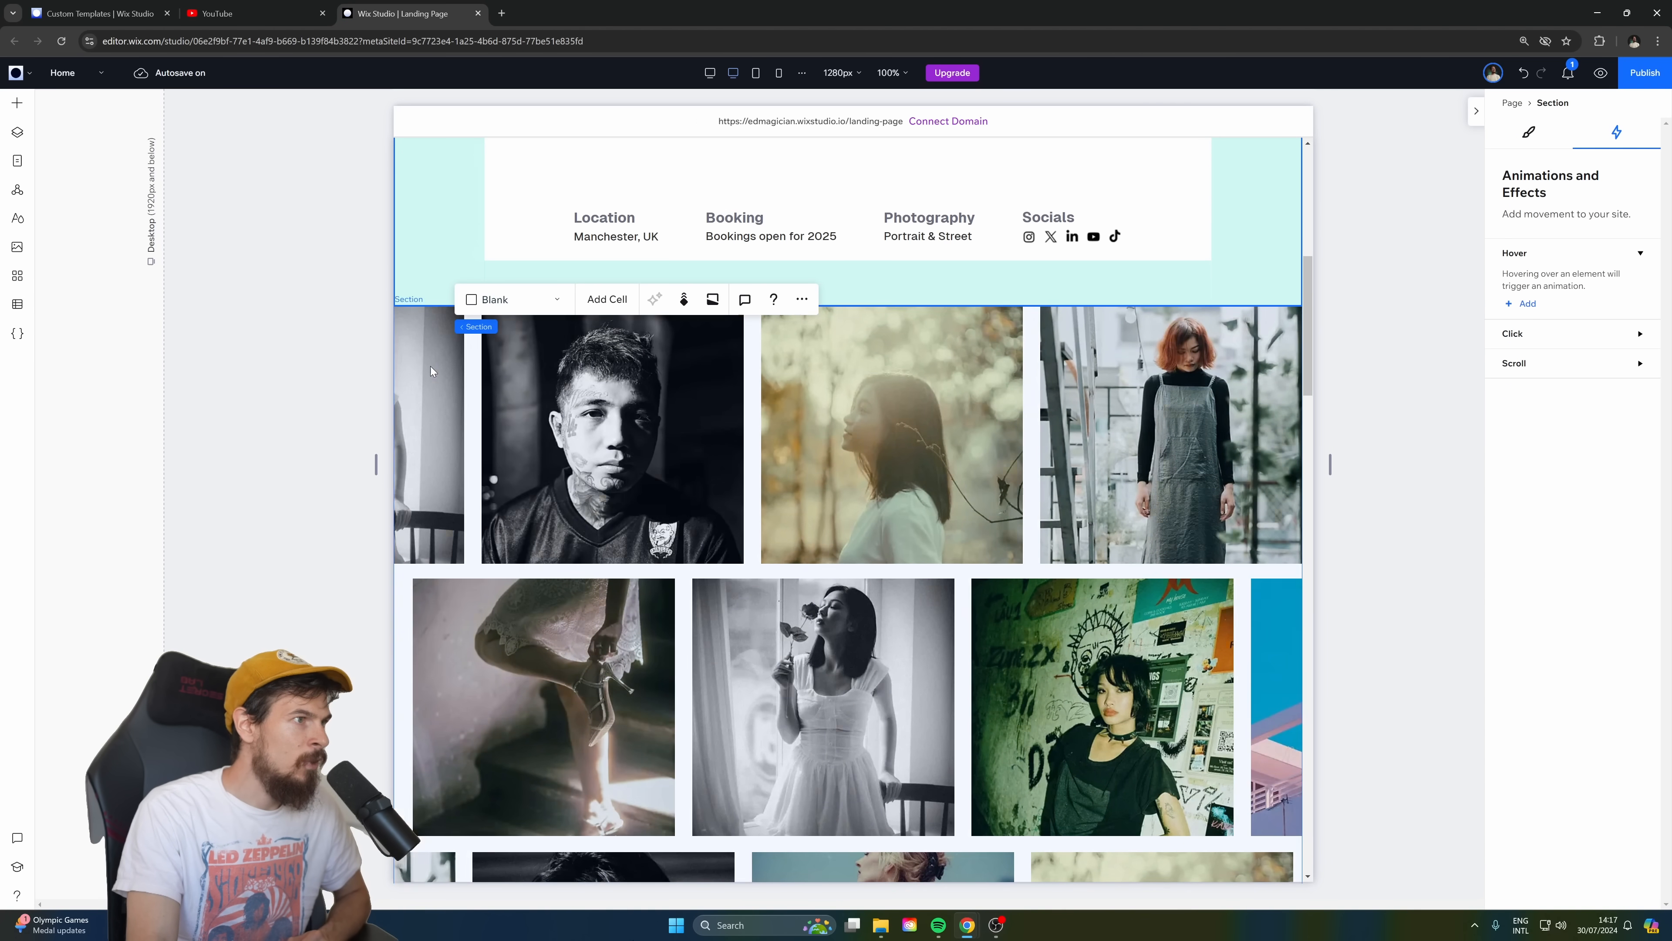
click(472, 360)
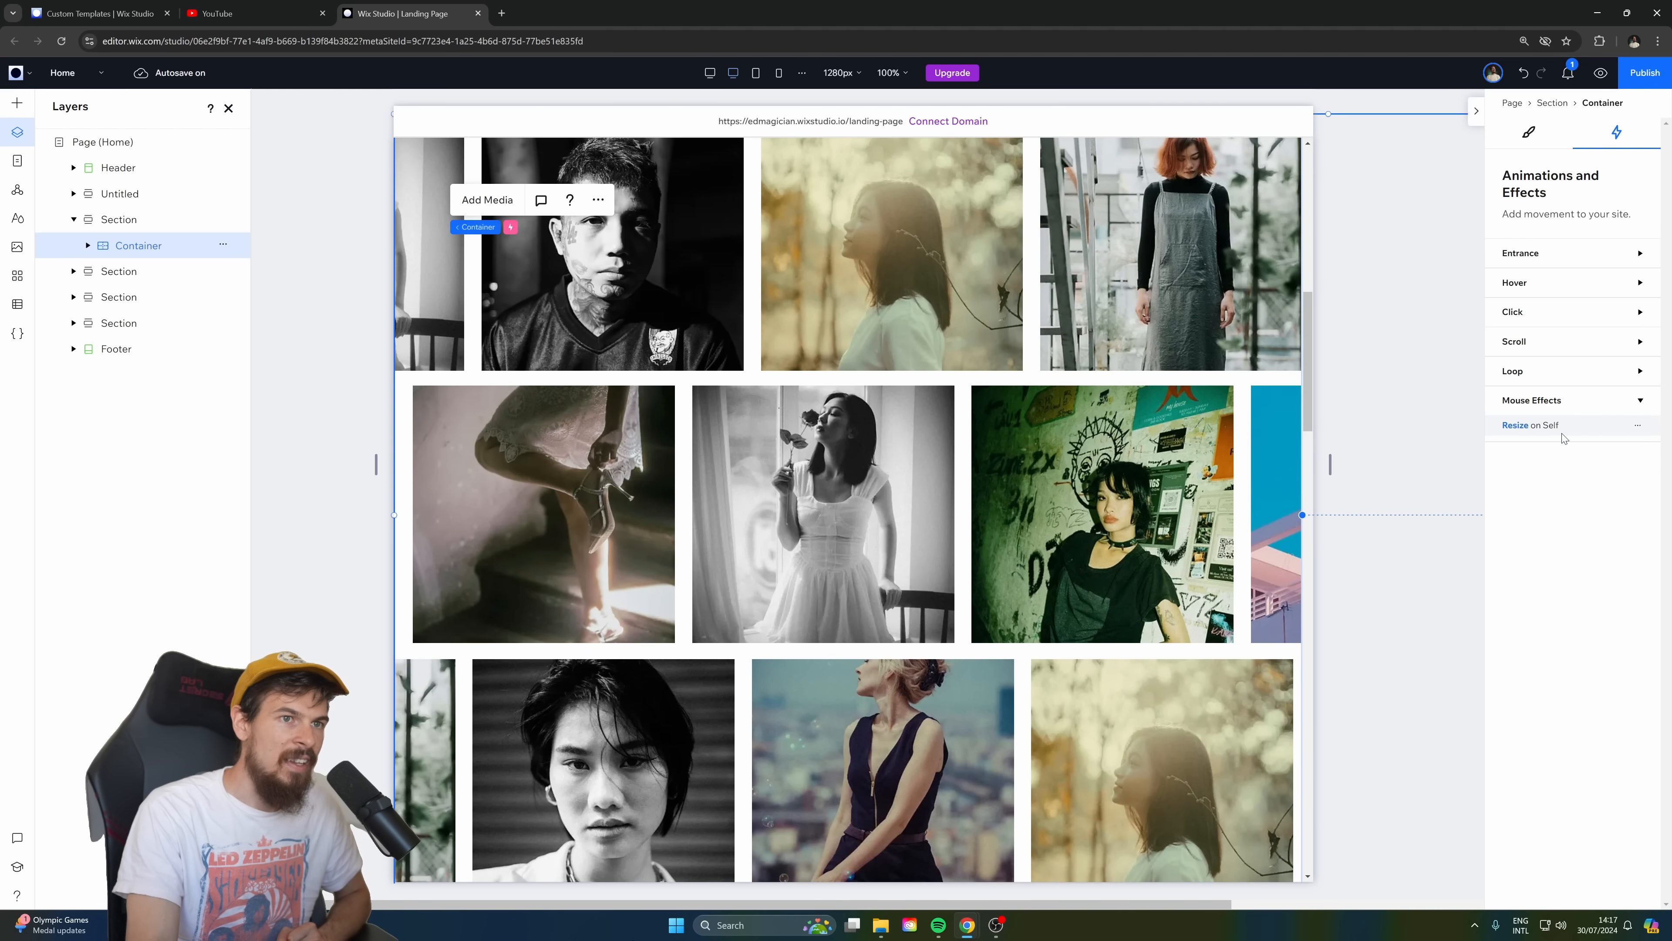
click(1544, 425)
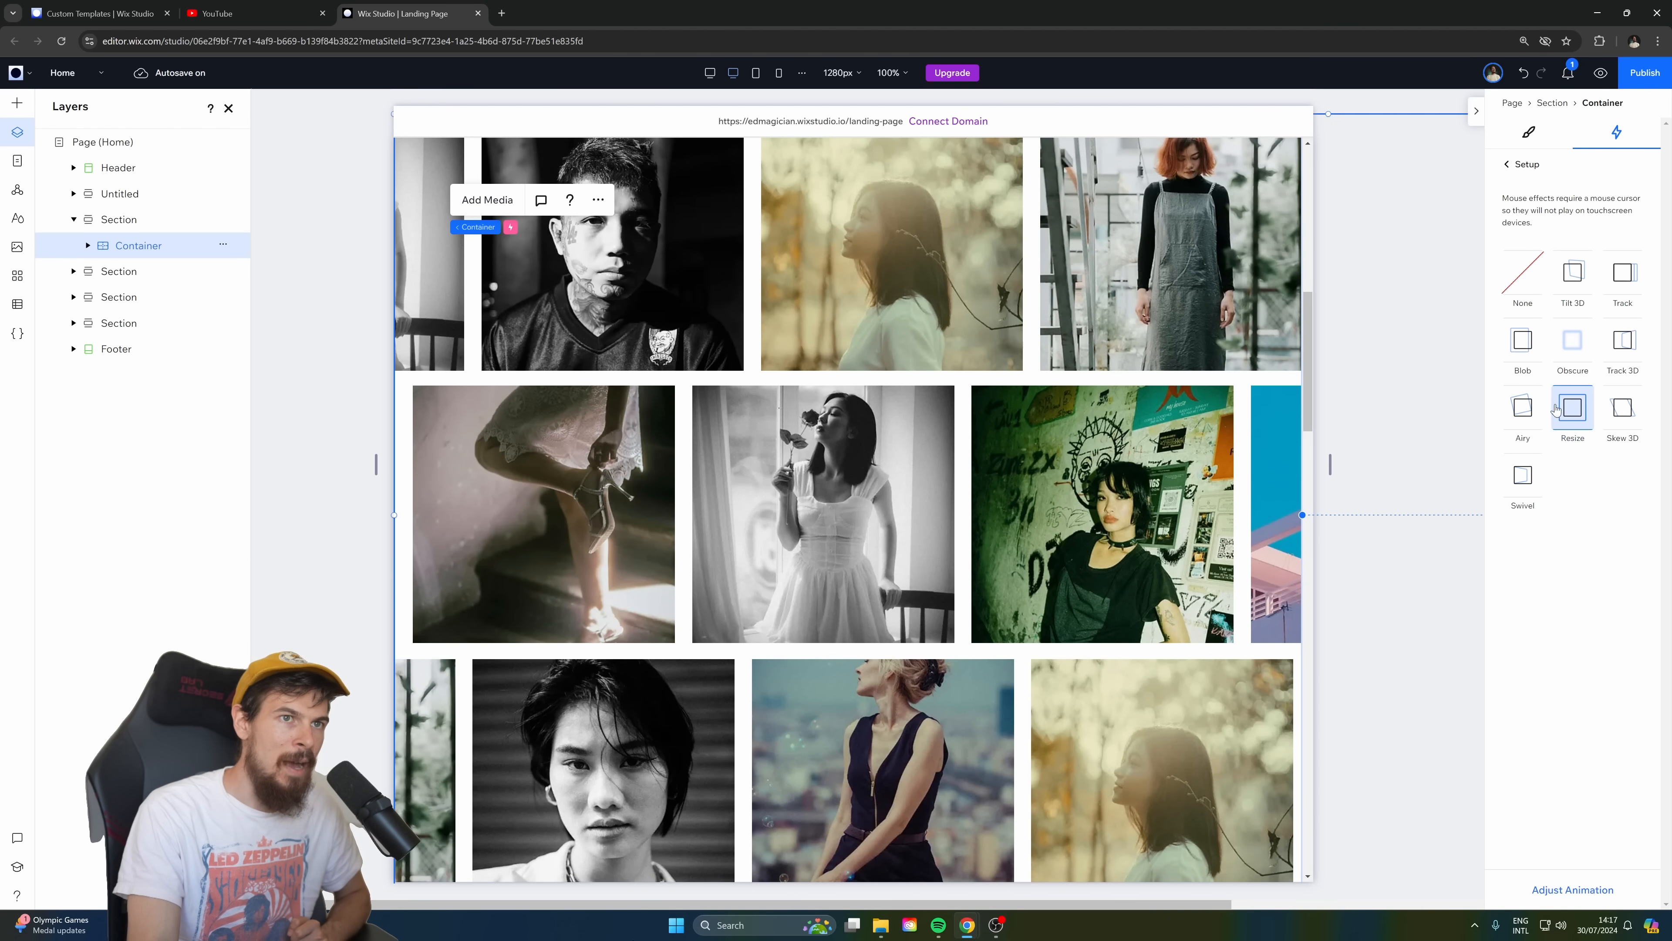
click(1573, 890)
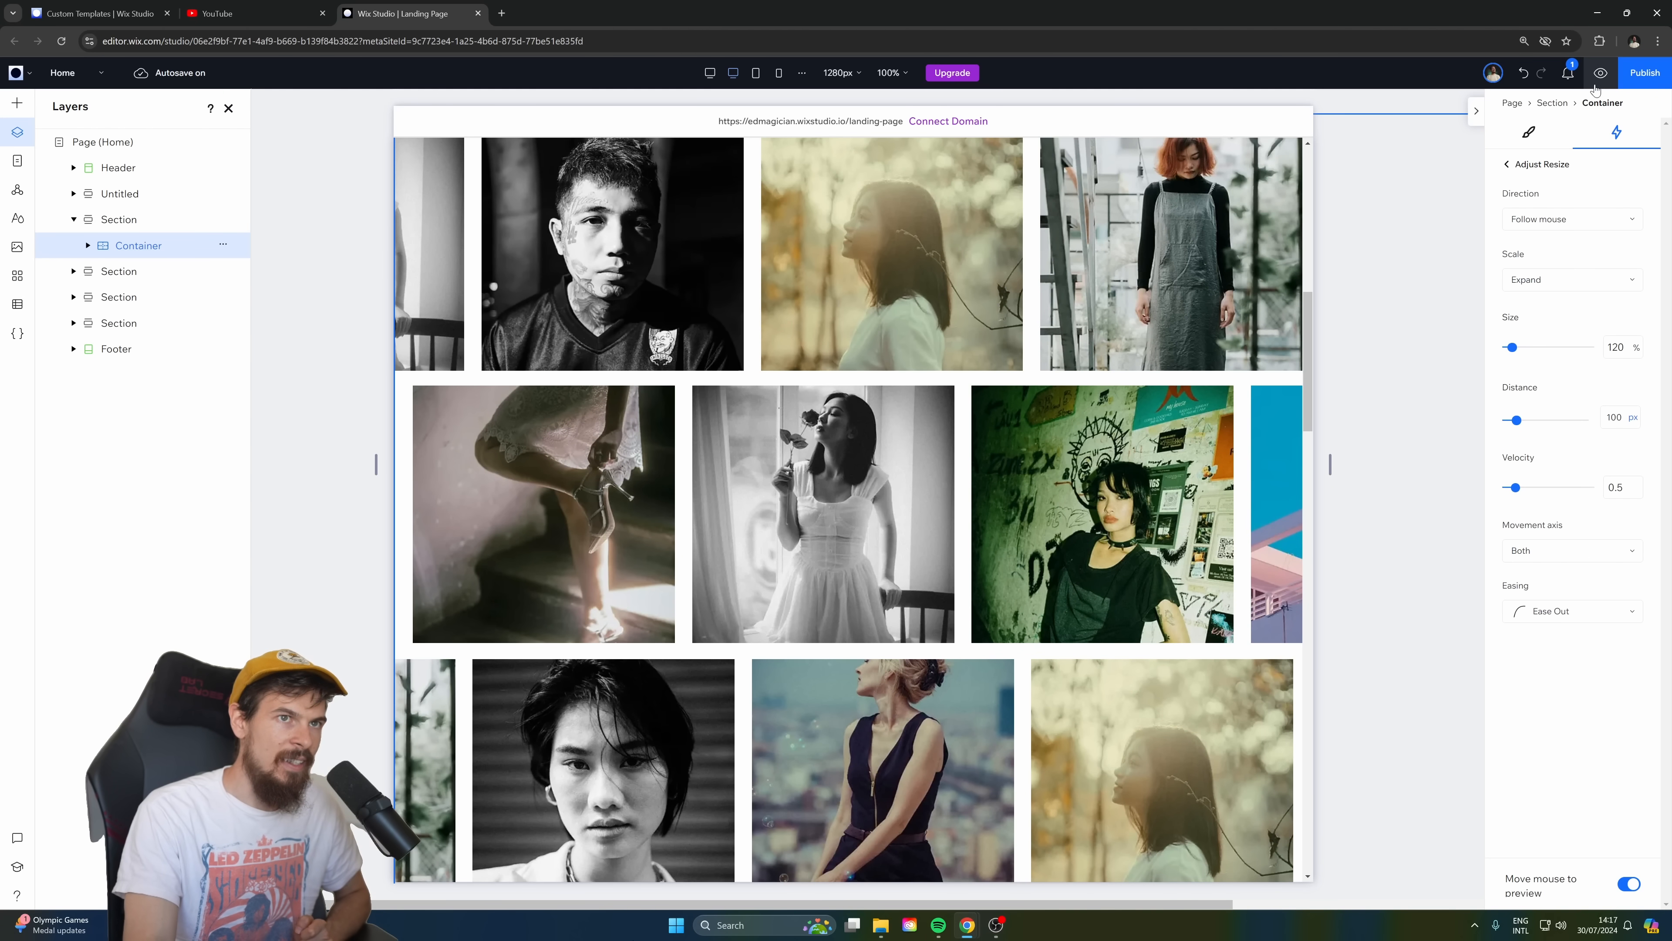
Preview the landing page and check the gallery's combined scroll motion and mouse-driven Resize effect.
click(1600, 73)
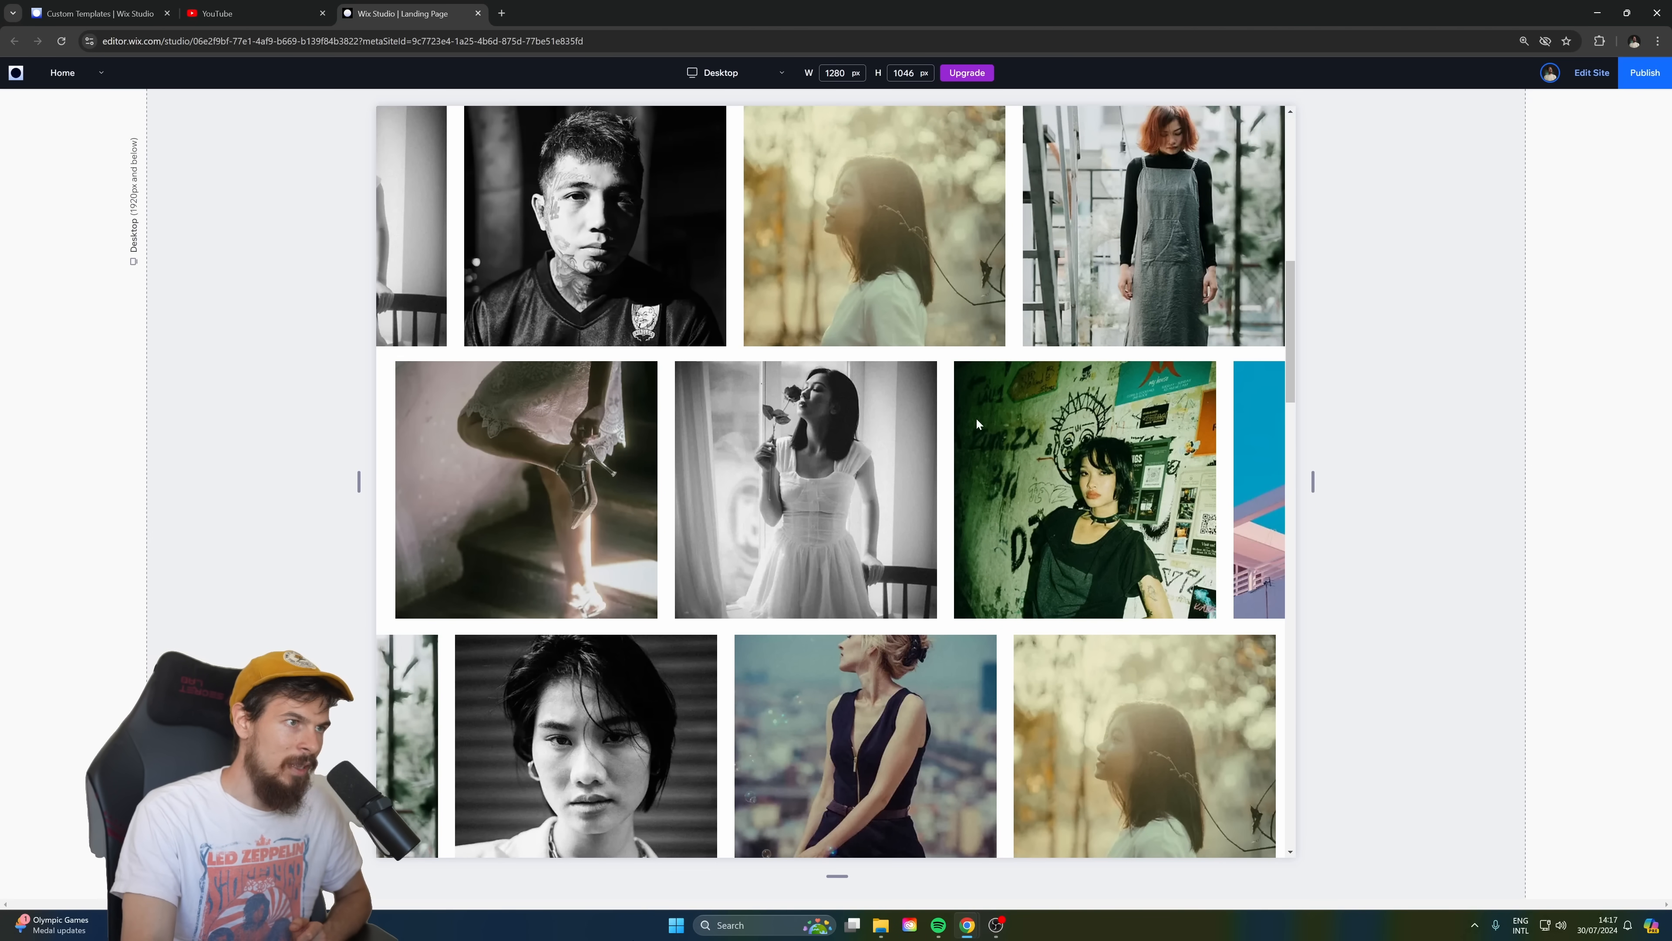
scroll(962, 431, up, 5)
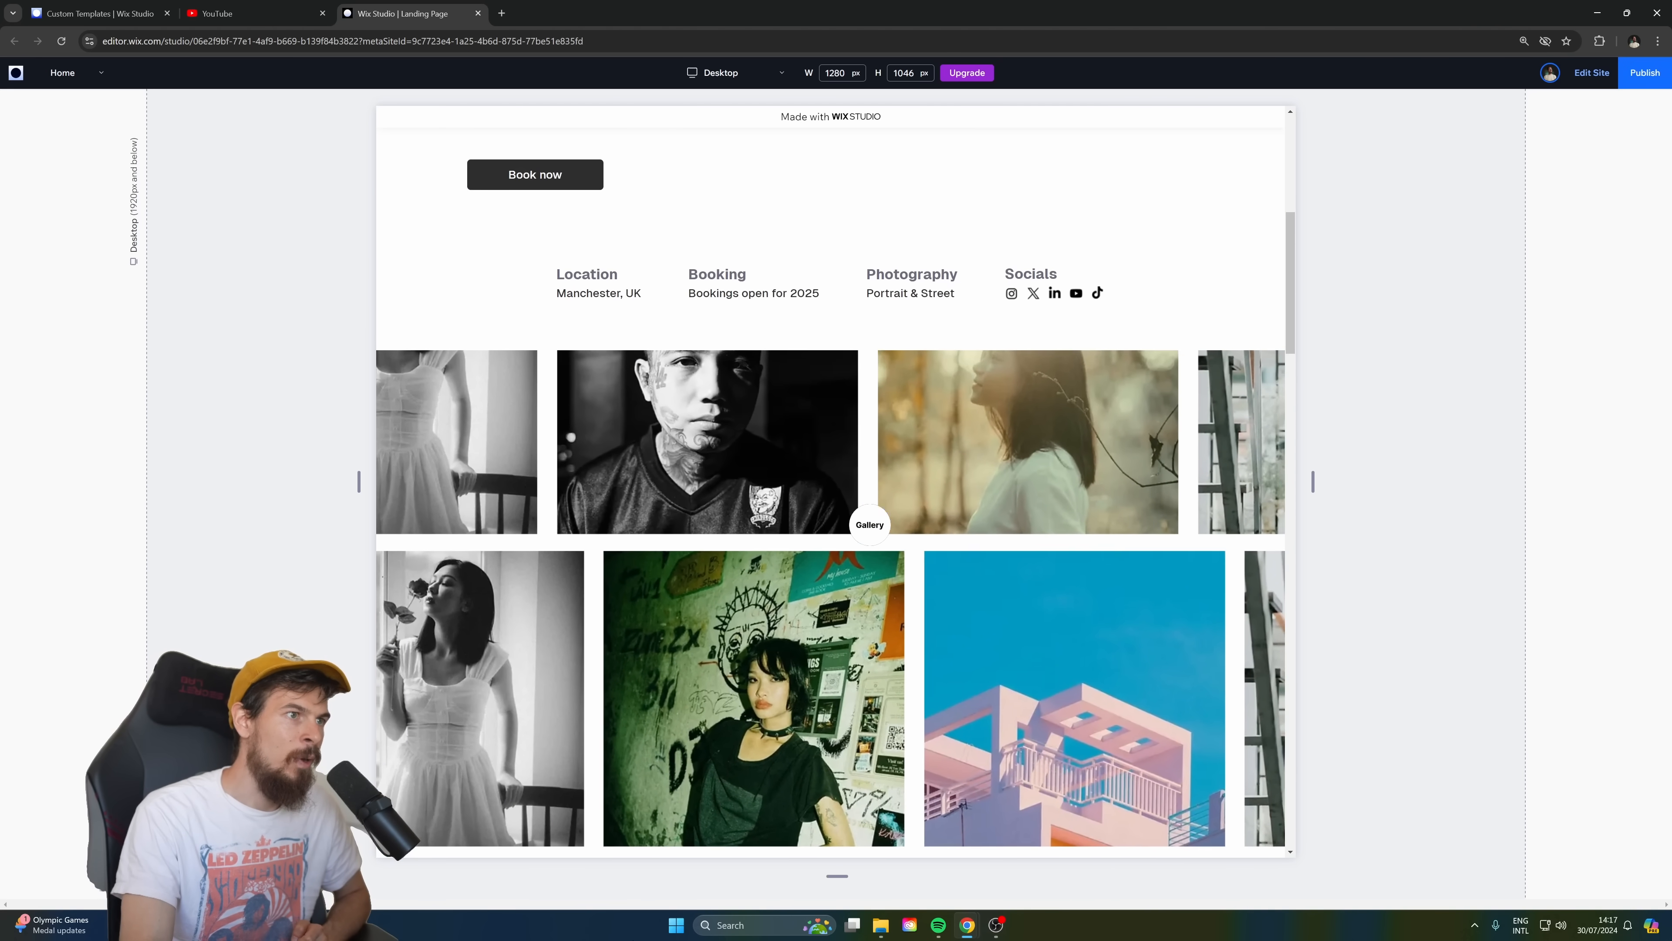
scroll(1030, 523, down, 3)
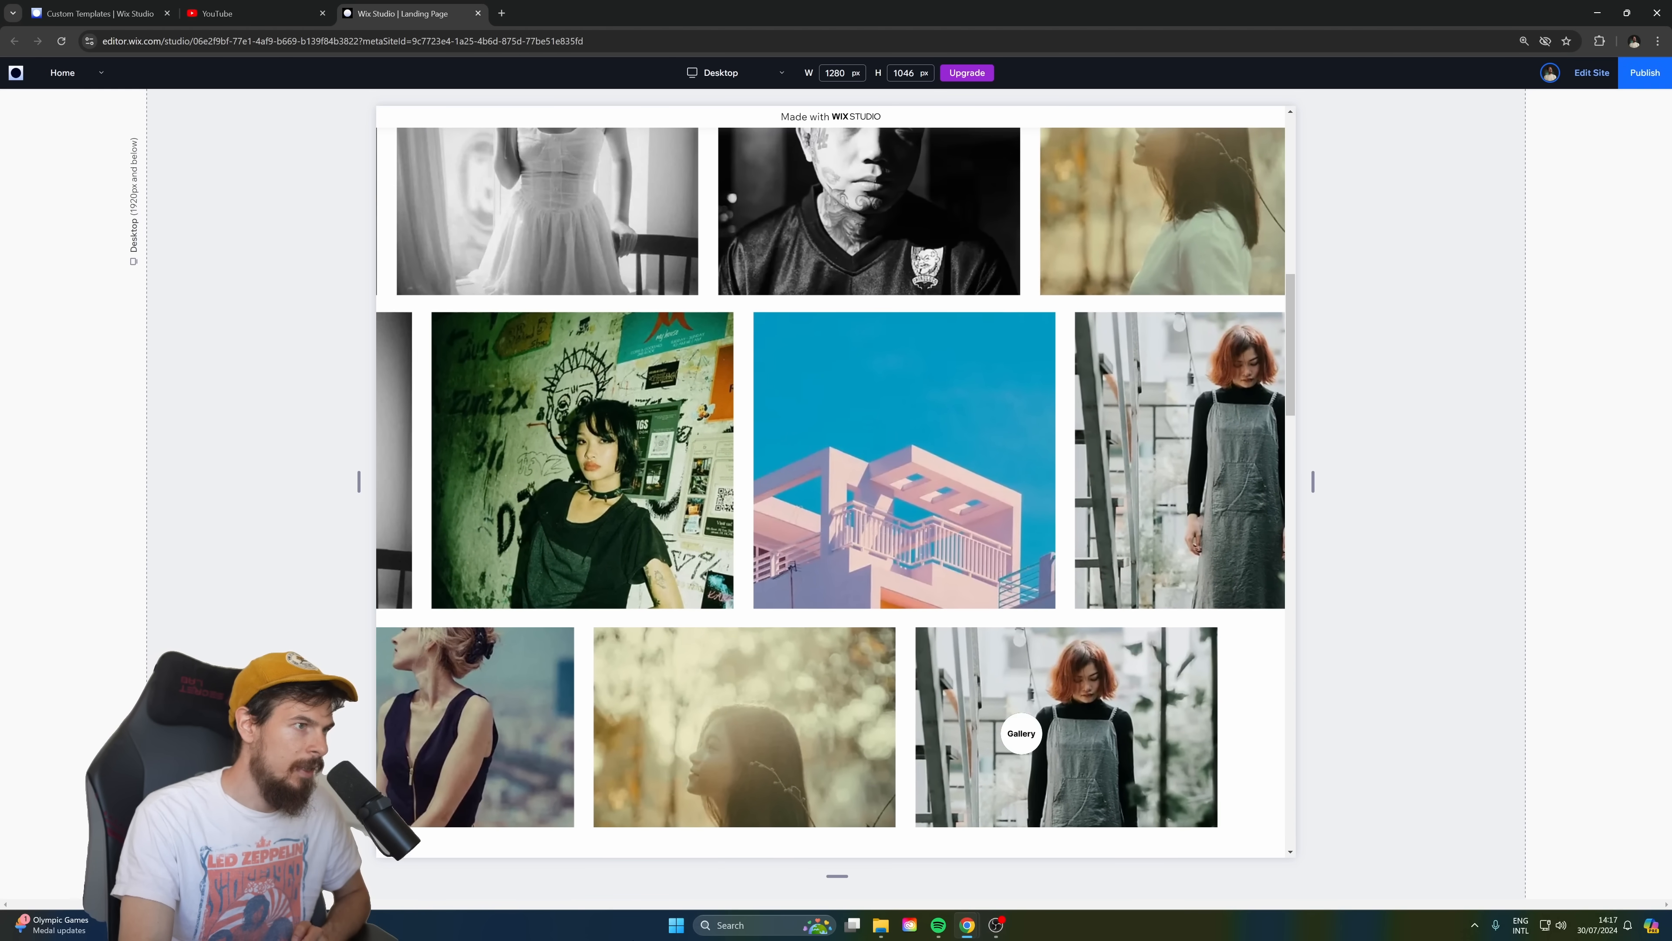
scroll(1012, 734, up, 3)
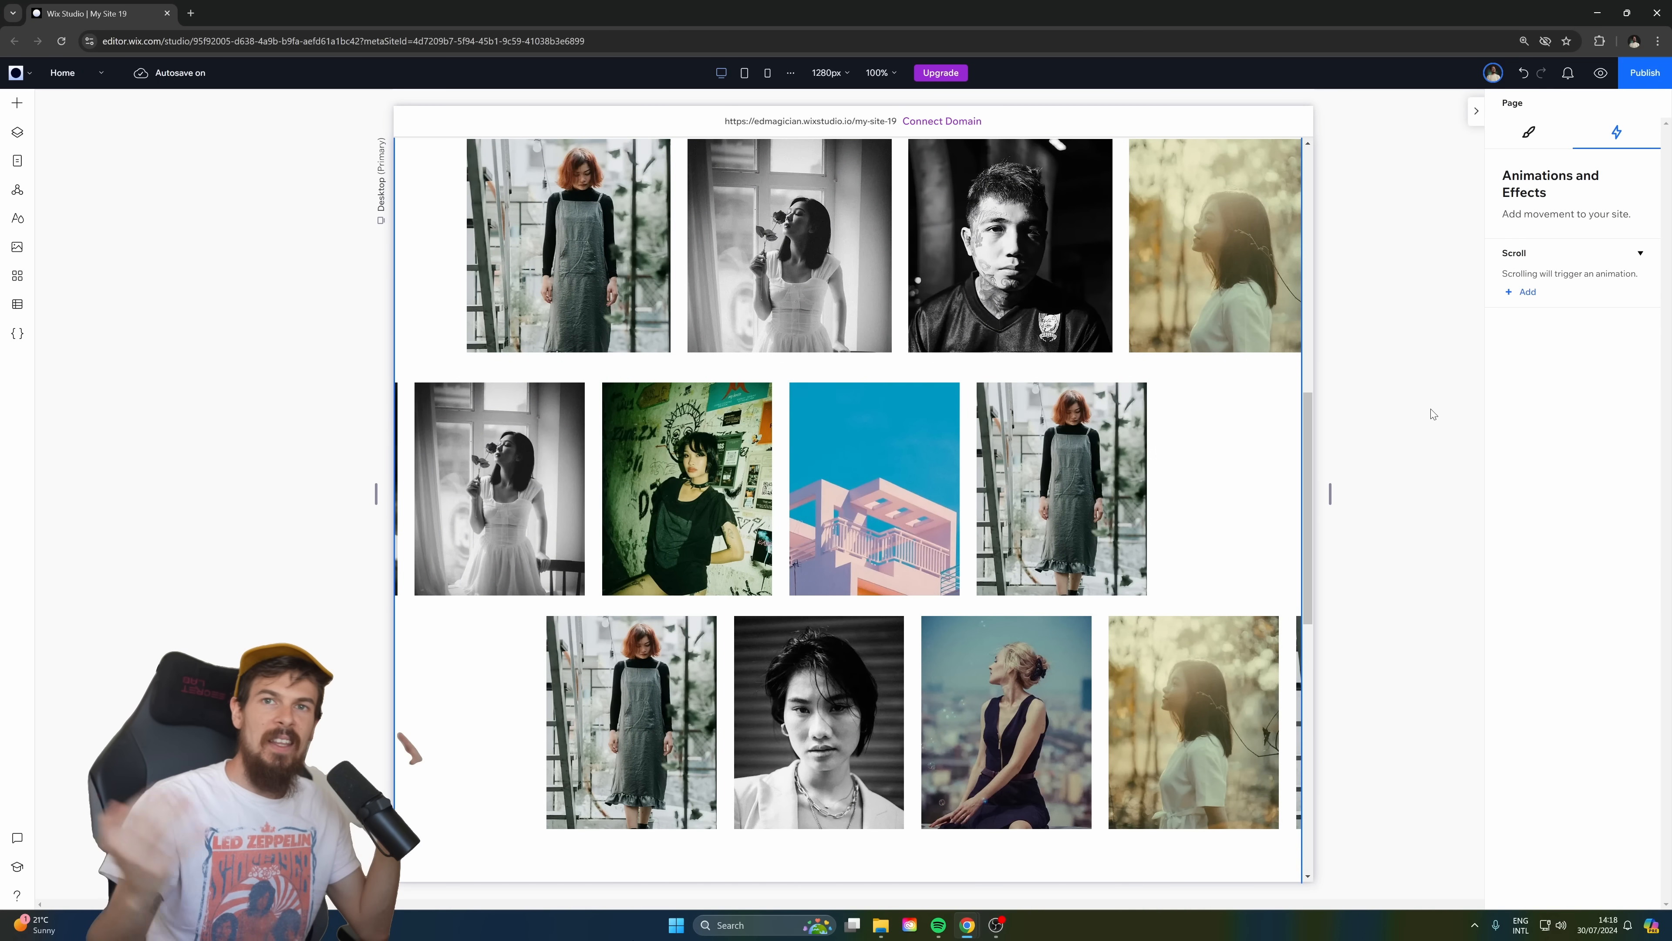
Add the Wix Bookings app to the My Site 19 project.
scroll(865, 613, down, 5)
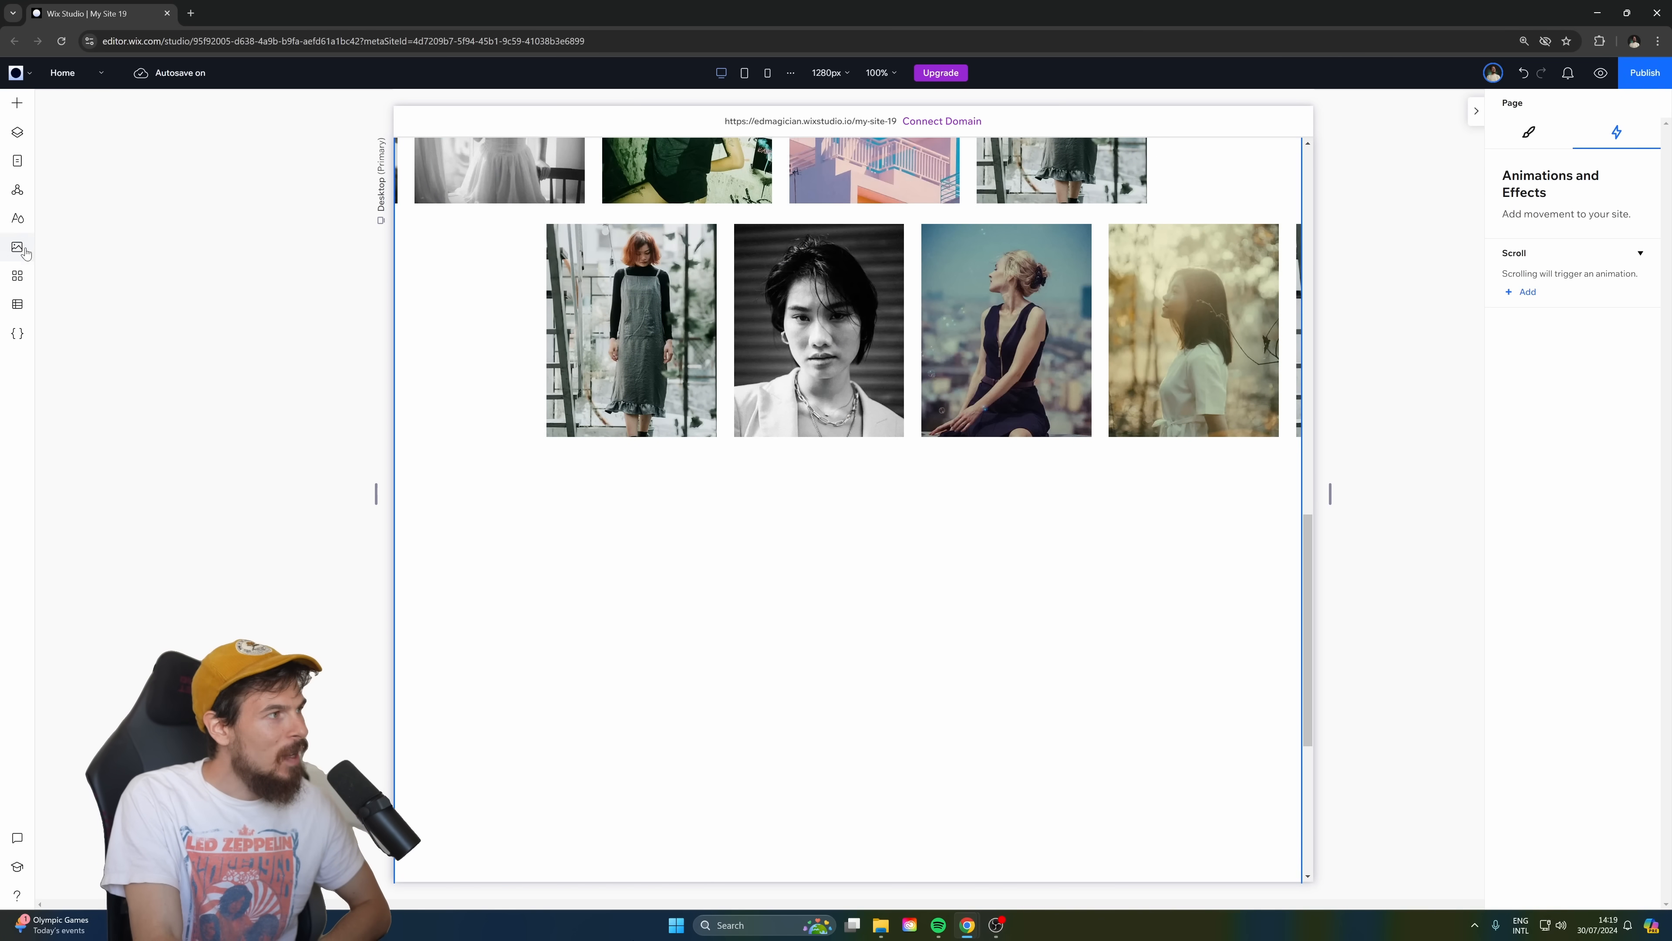
click(17, 275)
click(110, 125)
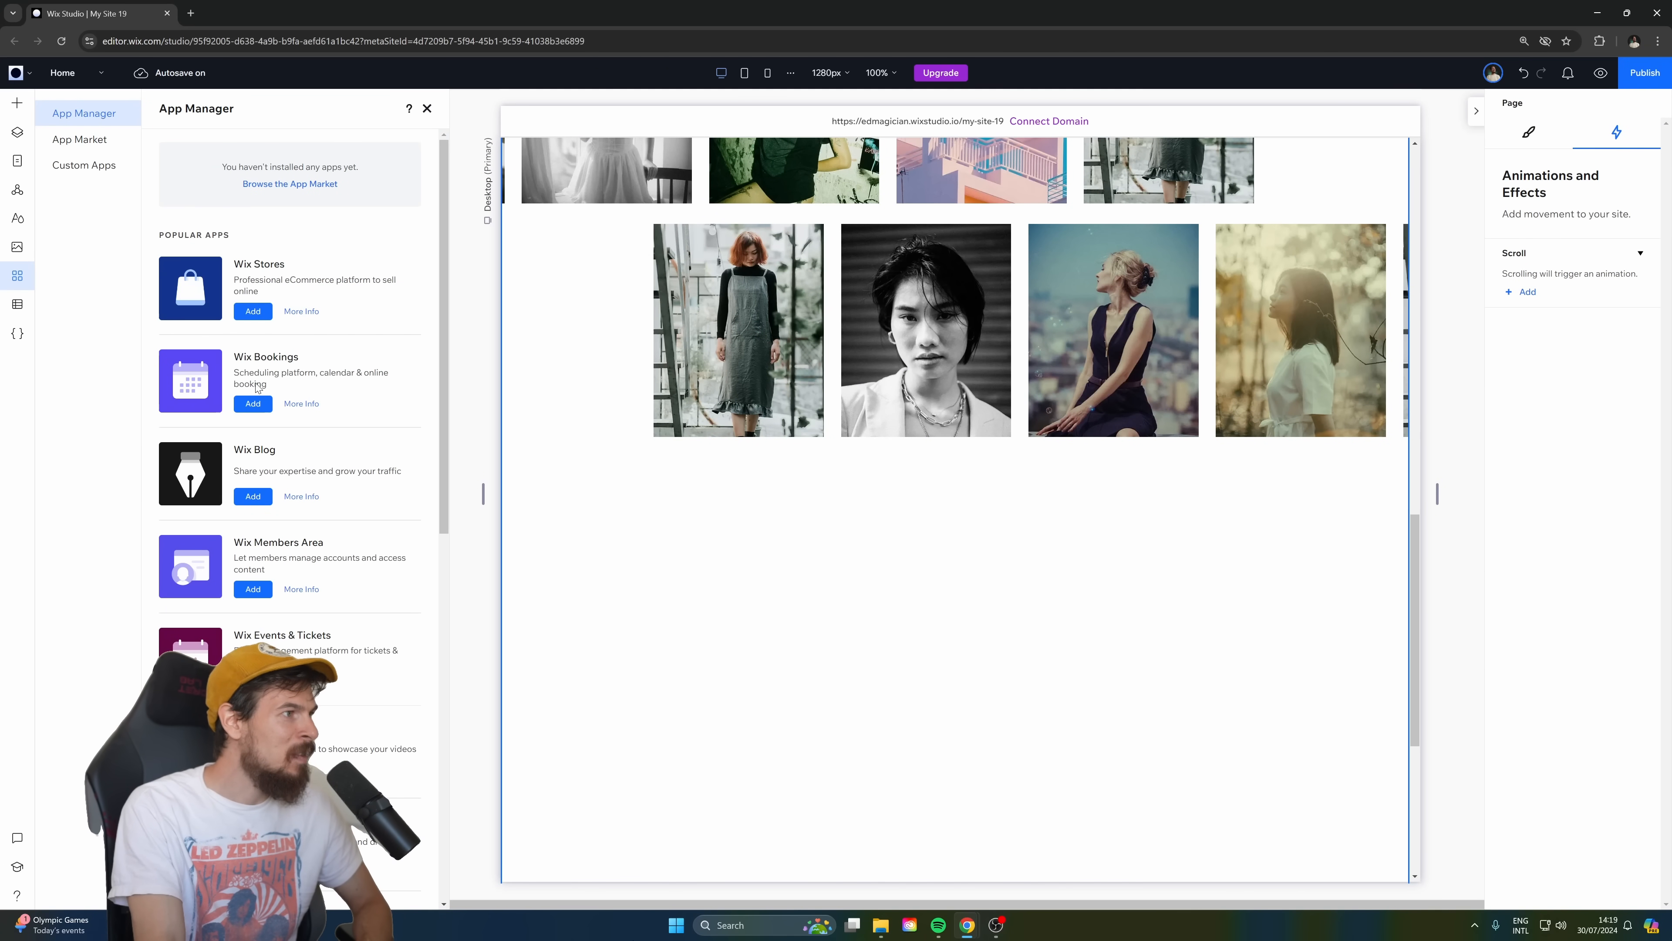
click(259, 405)
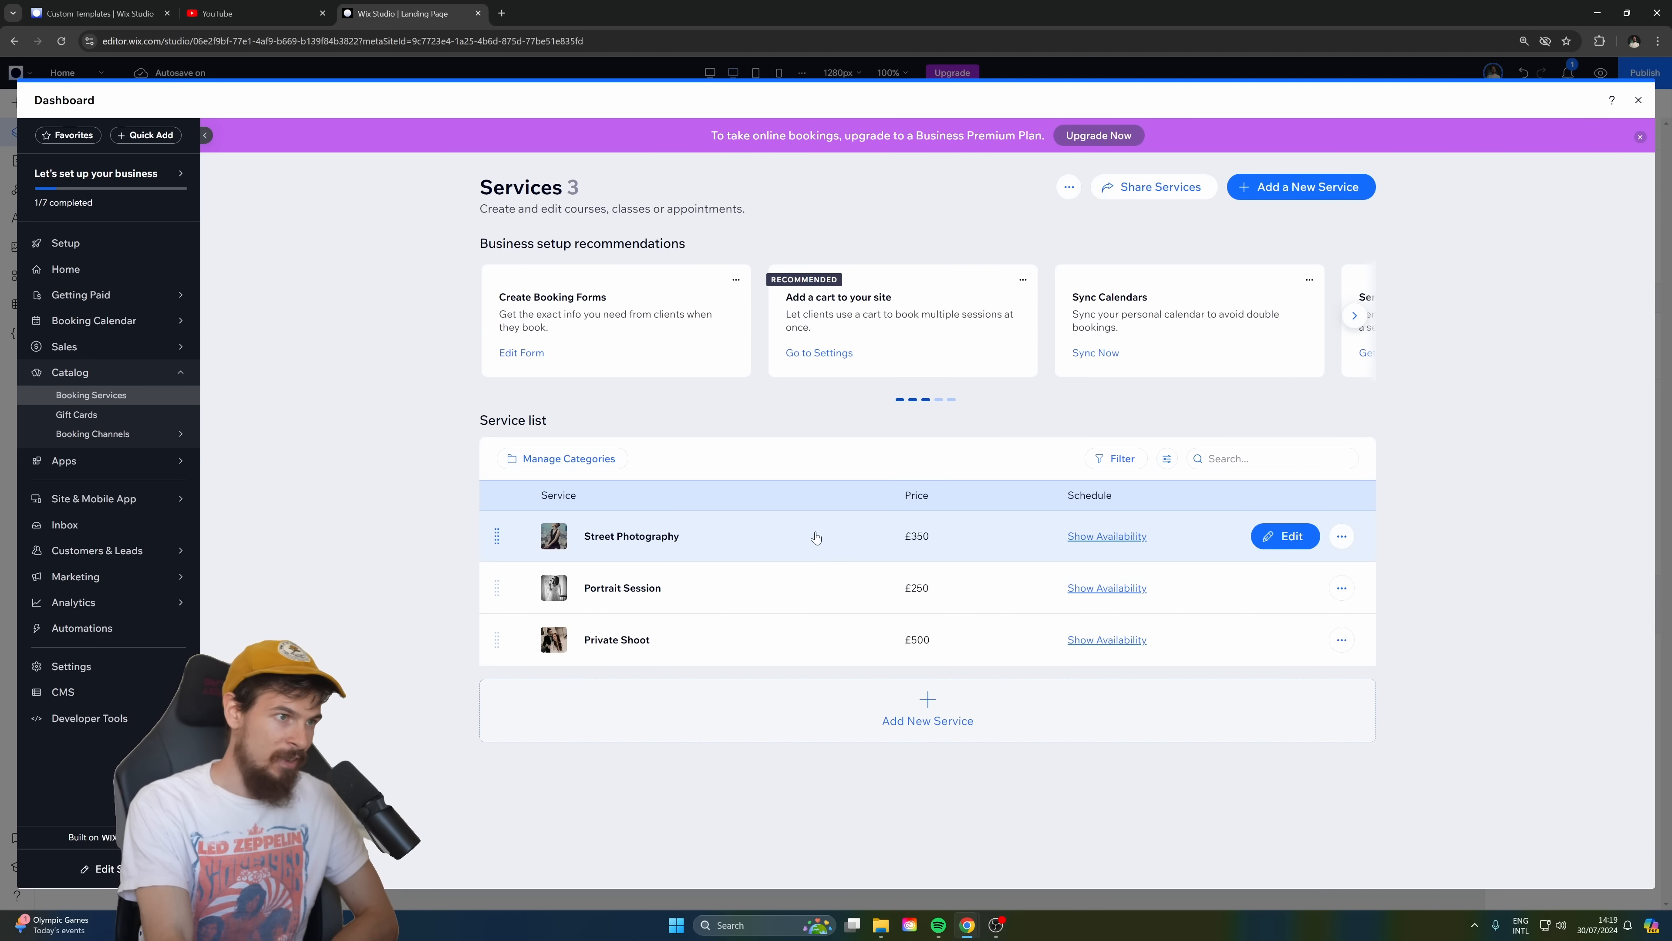
Review the Street Photography service's details, pricing and location settings on the finished site, and close the dashboard.
click(718, 535)
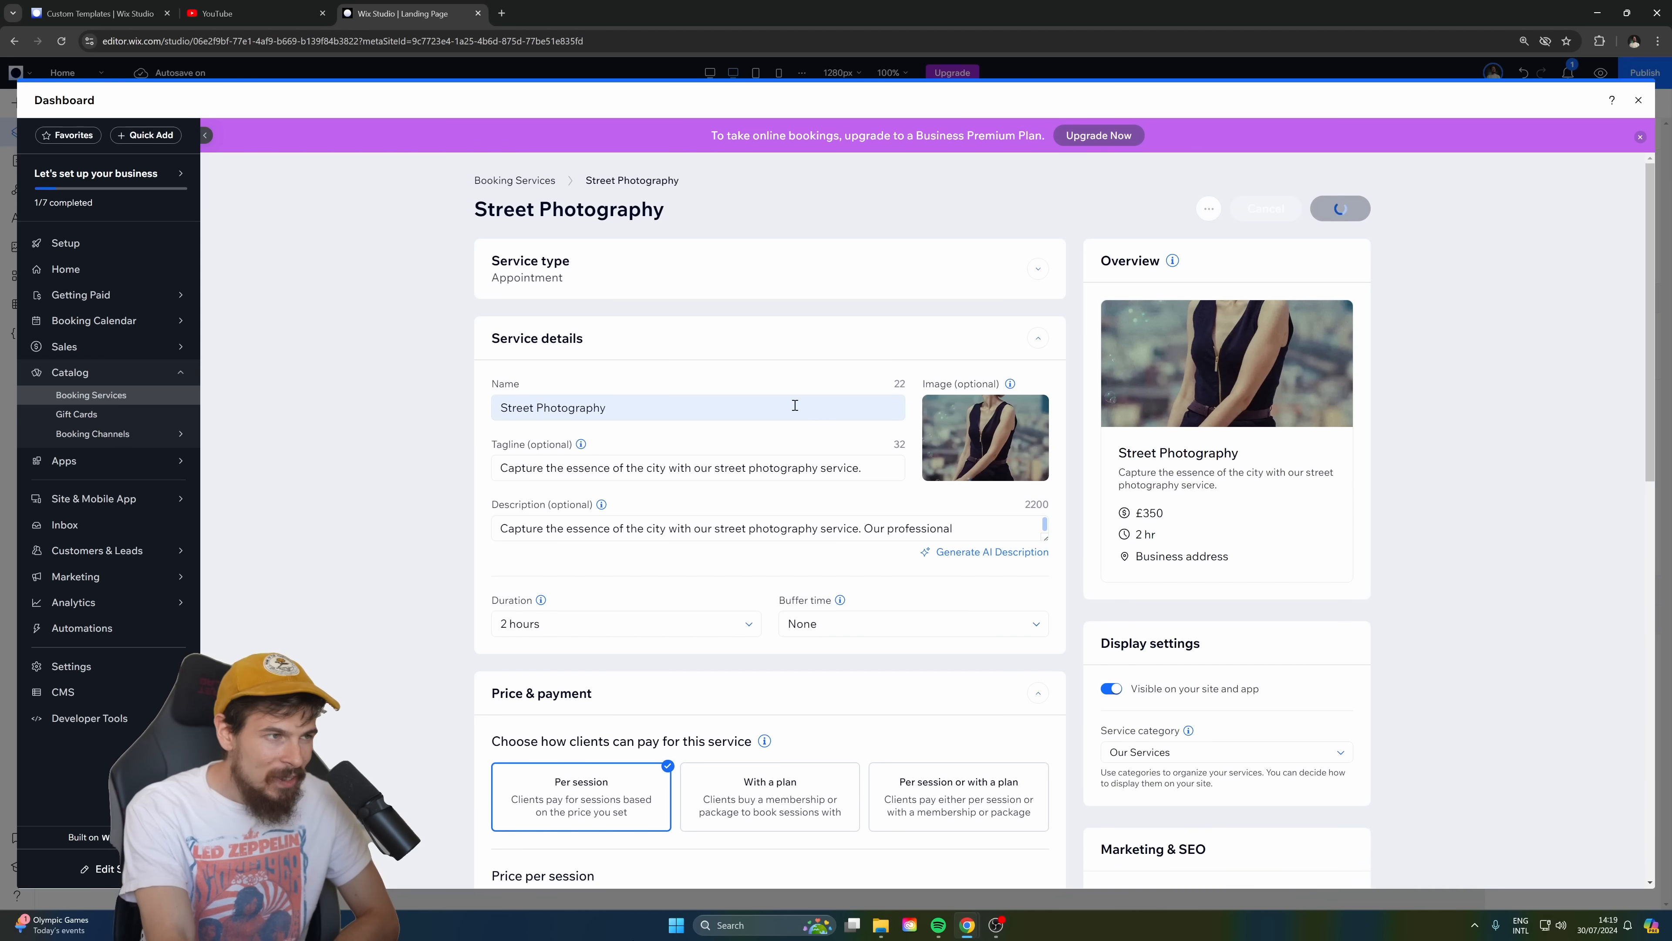
scroll(733, 369, down, 2)
scroll(742, 392, down, 2)
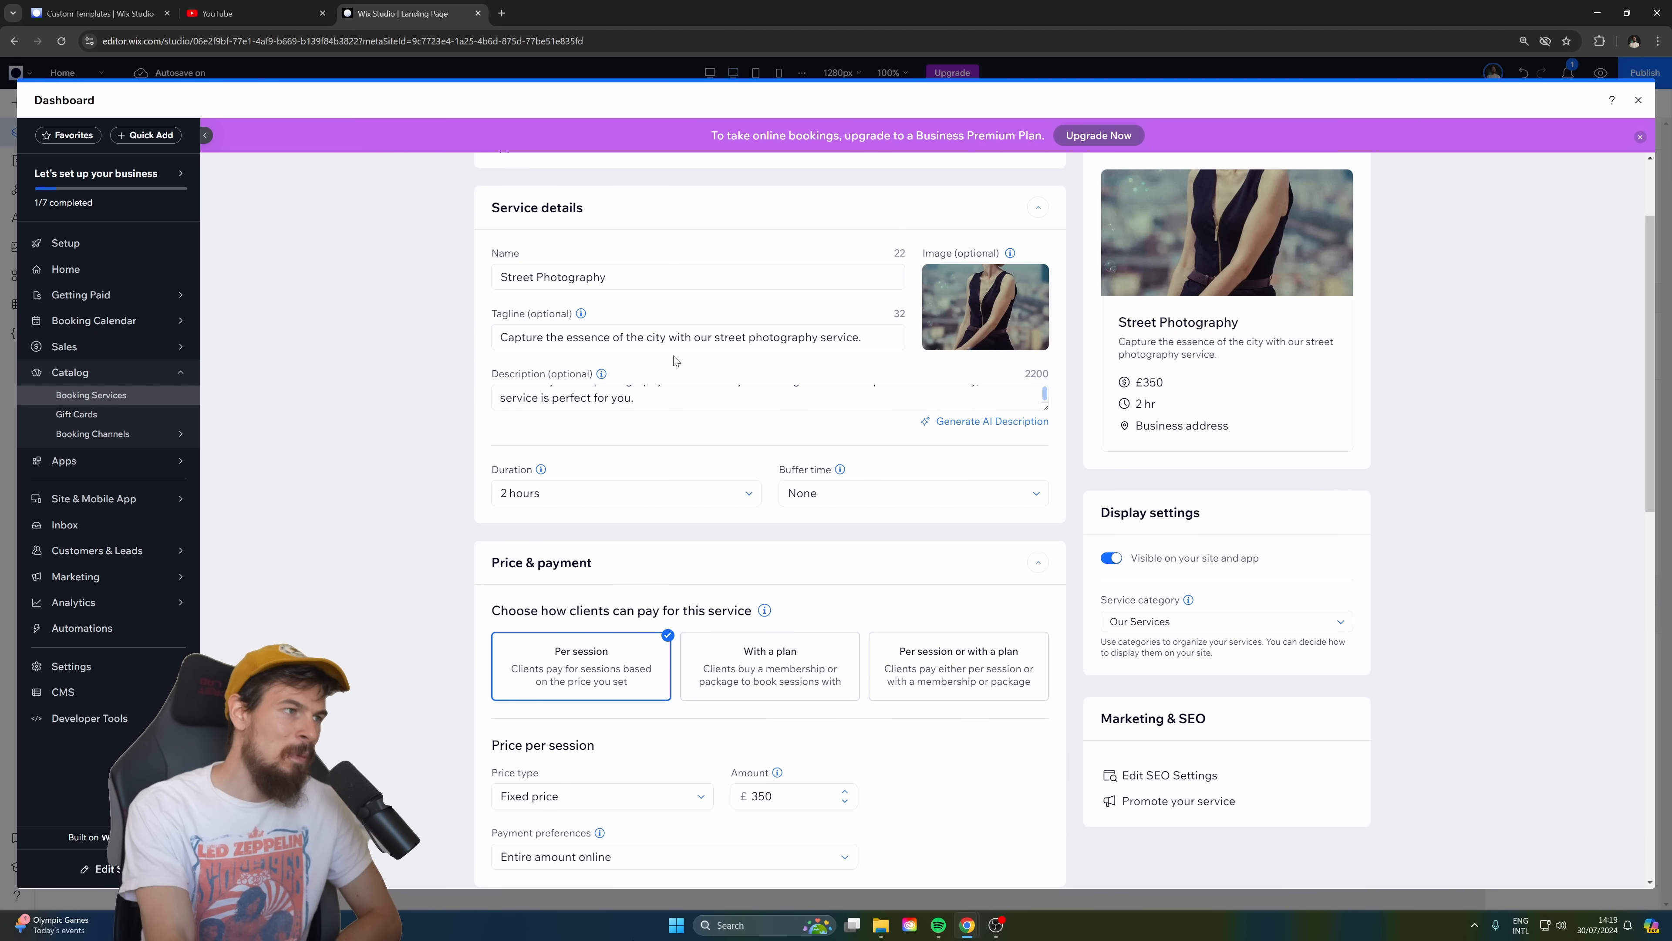
scroll(672, 520, down, 2)
scroll(935, 758, down, 3)
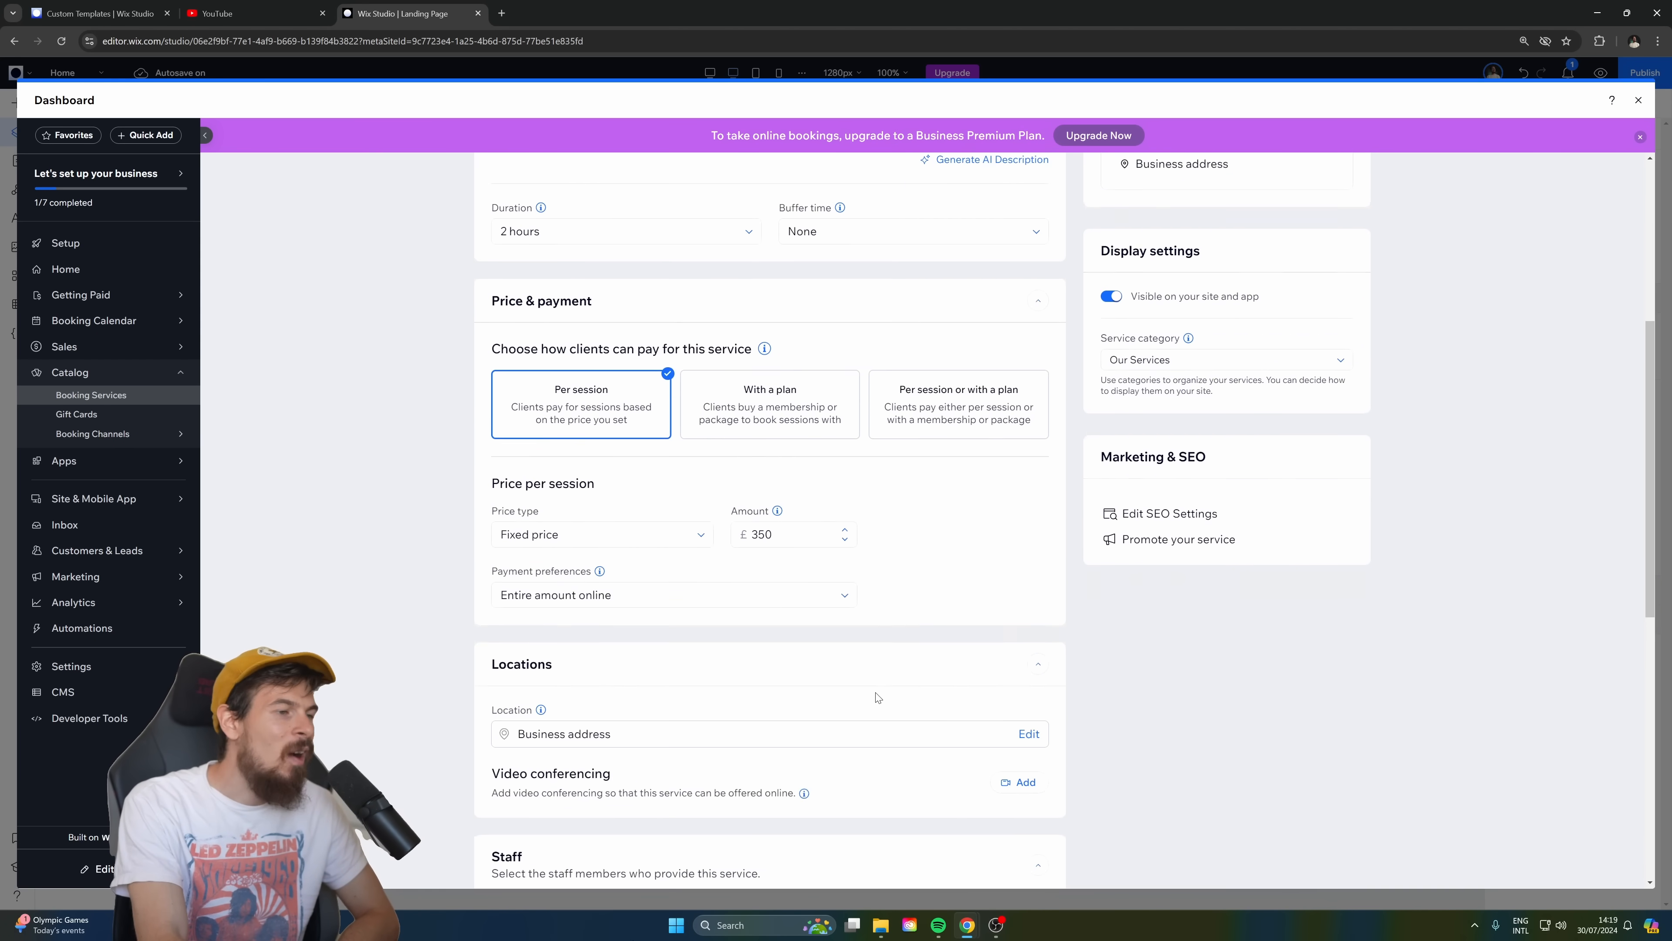
scroll(885, 612, up, 7)
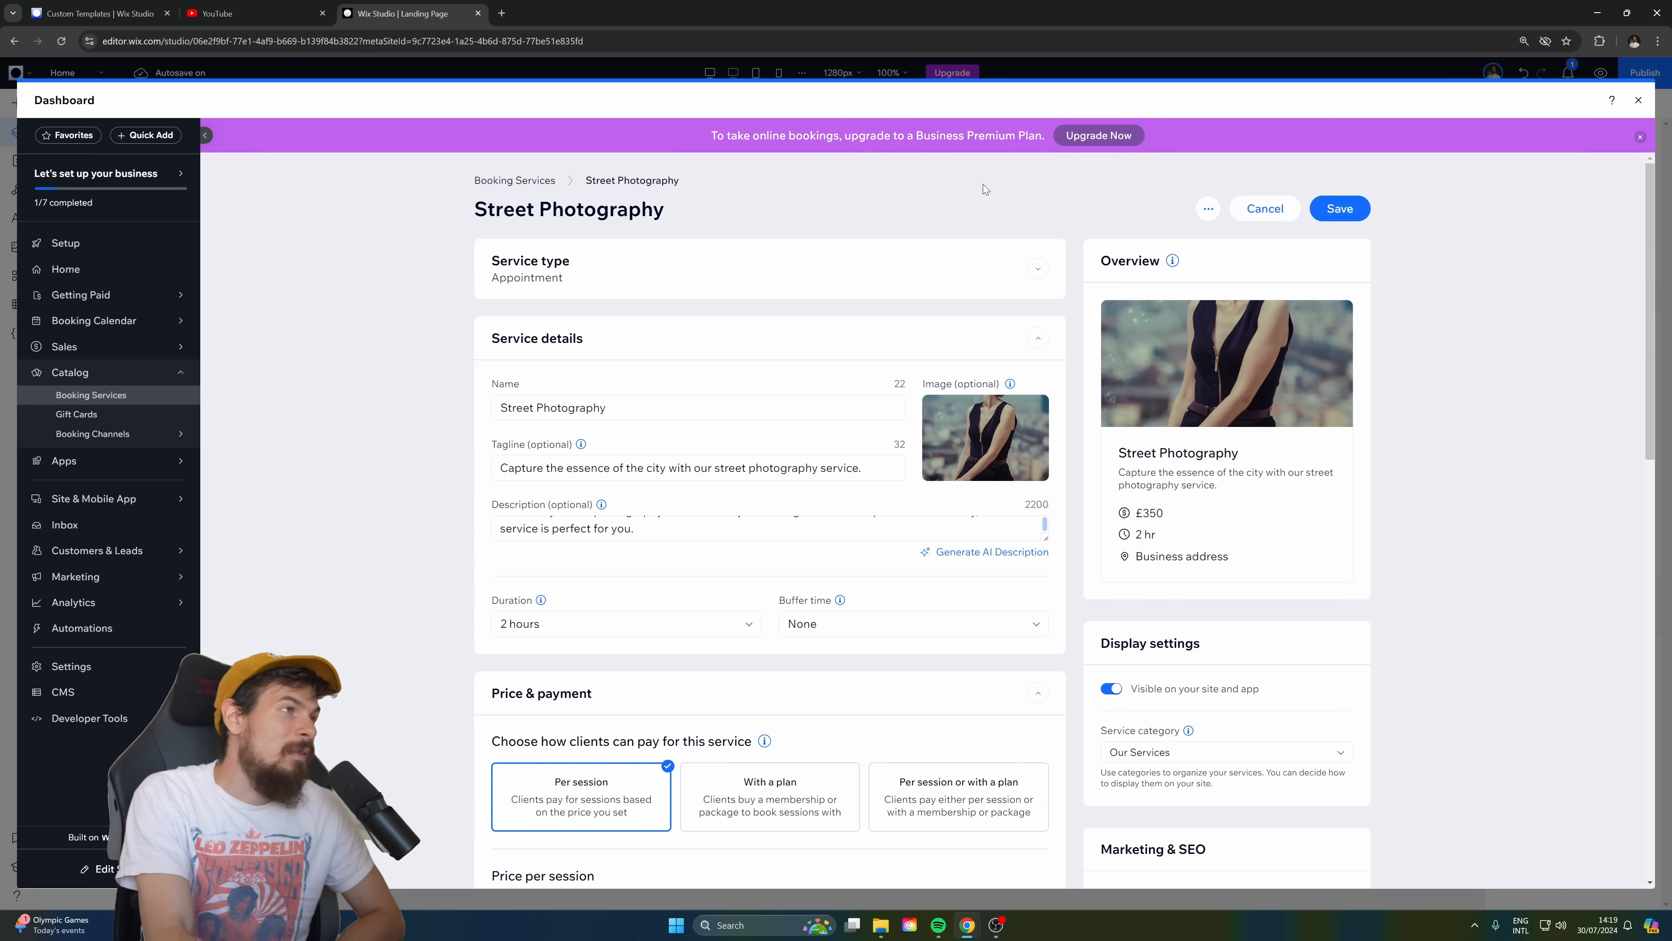
click(1638, 102)
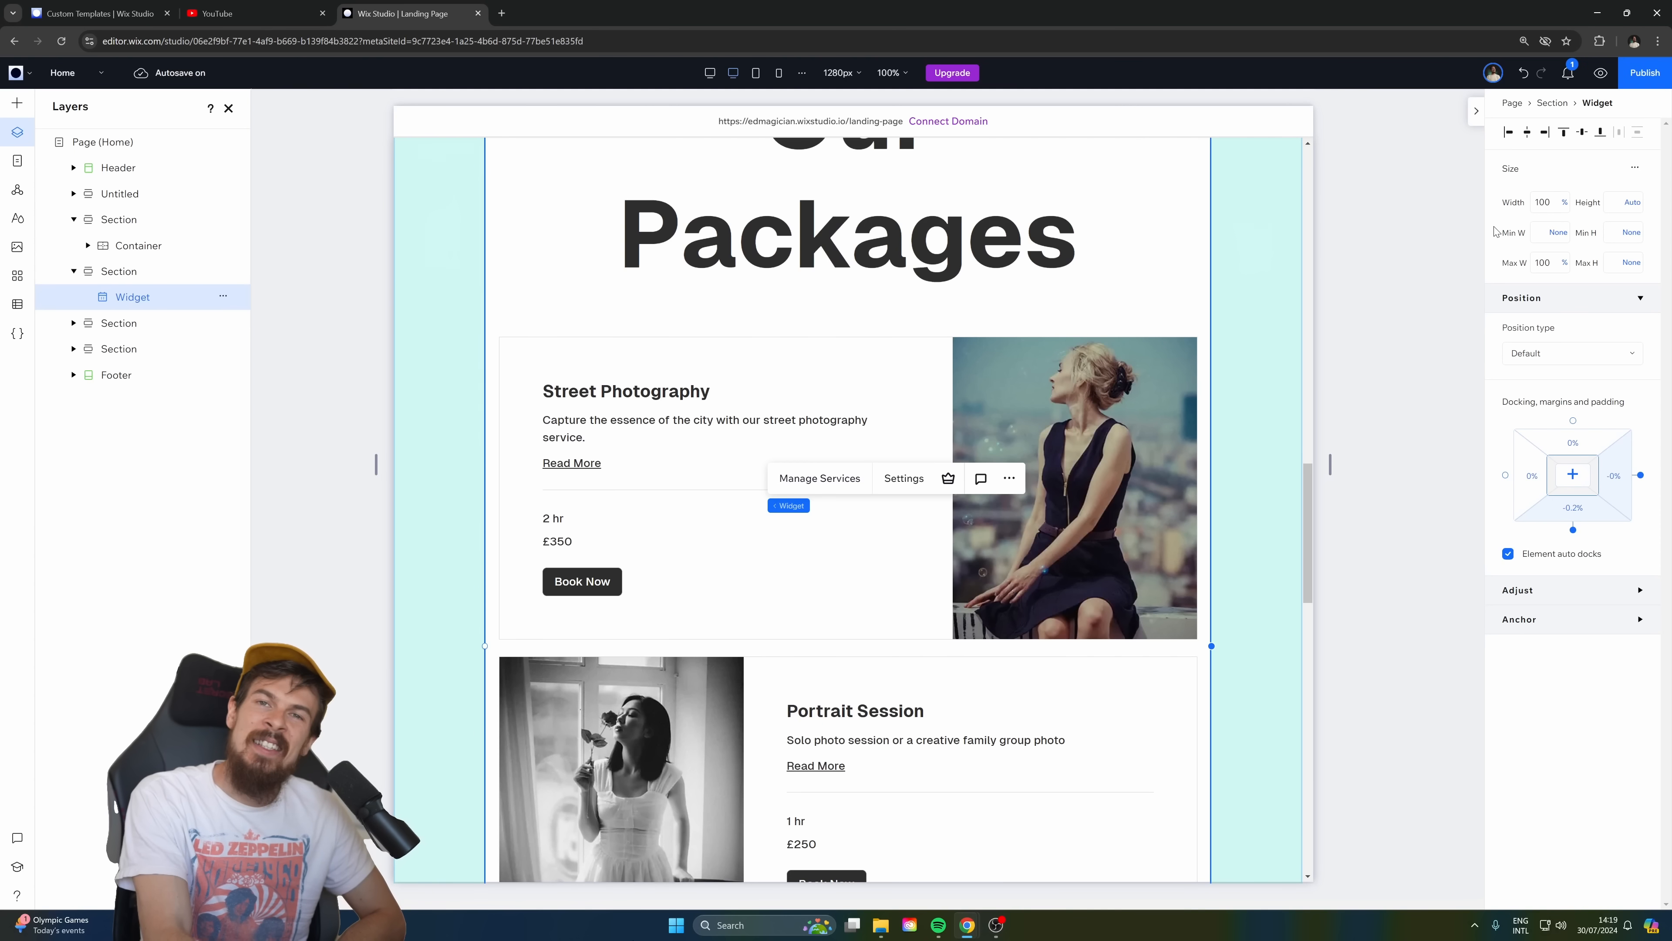
Examine the "Our Packages" booking widget and its service cards on the landing page.
scroll(1251, 348, up, 3)
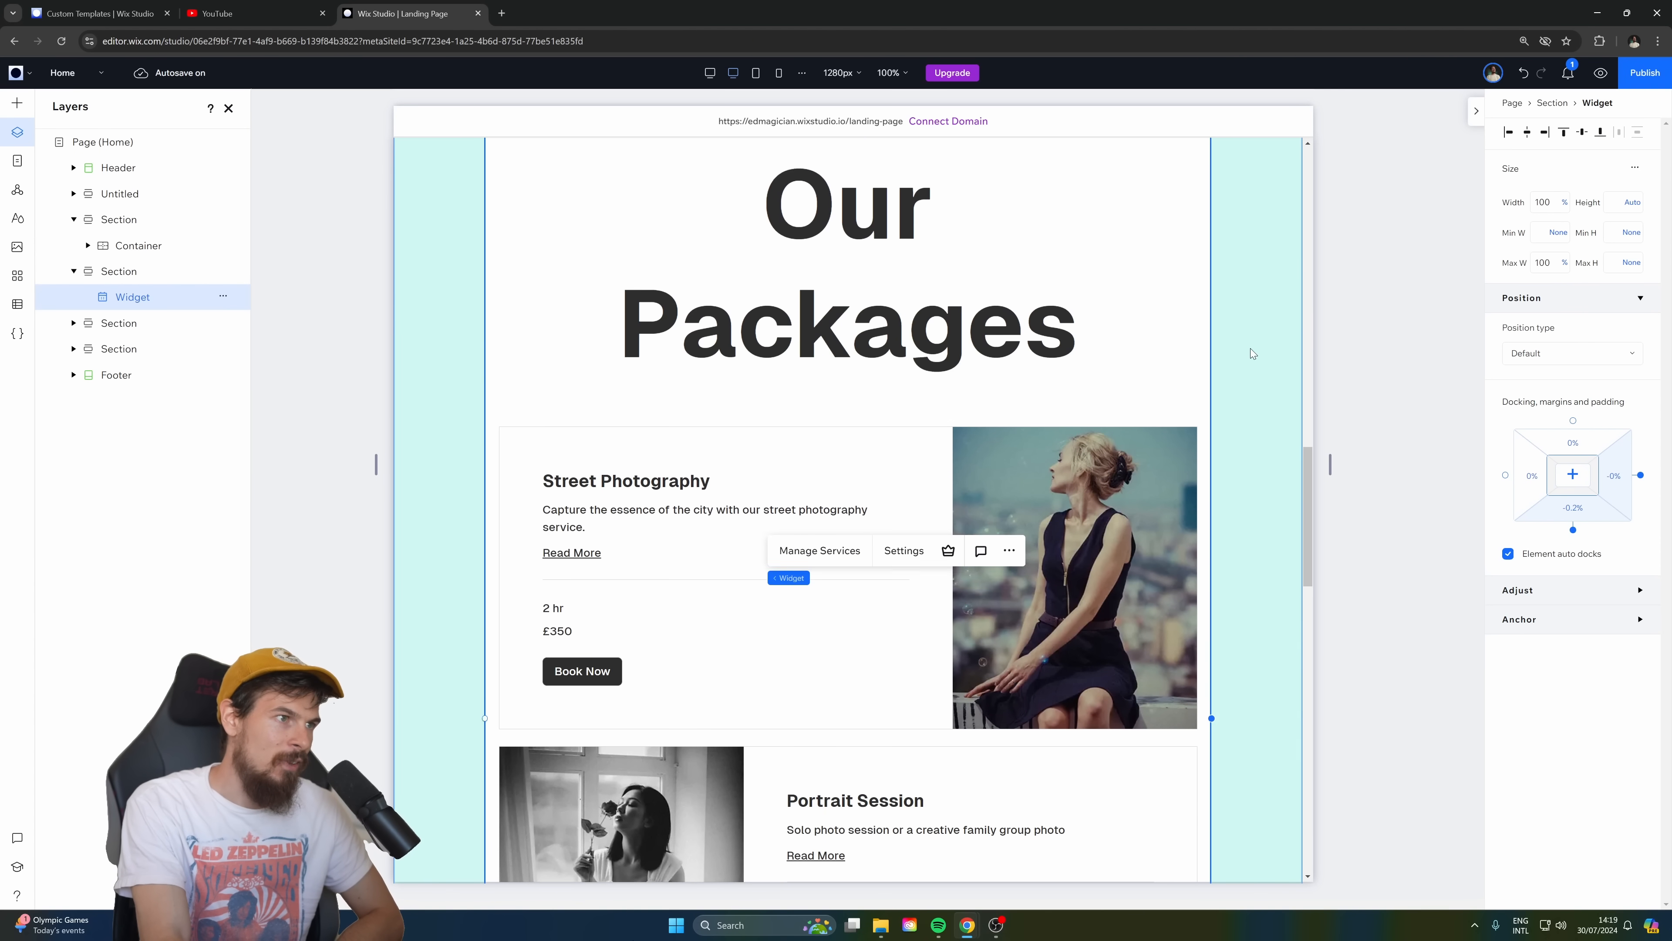
scroll(933, 558, down, 2)
scroll(725, 615, down, 1)
scroll(640, 452, up, 5)
scroll(640, 451, down, 4)
scroll(754, 437, up, 2)
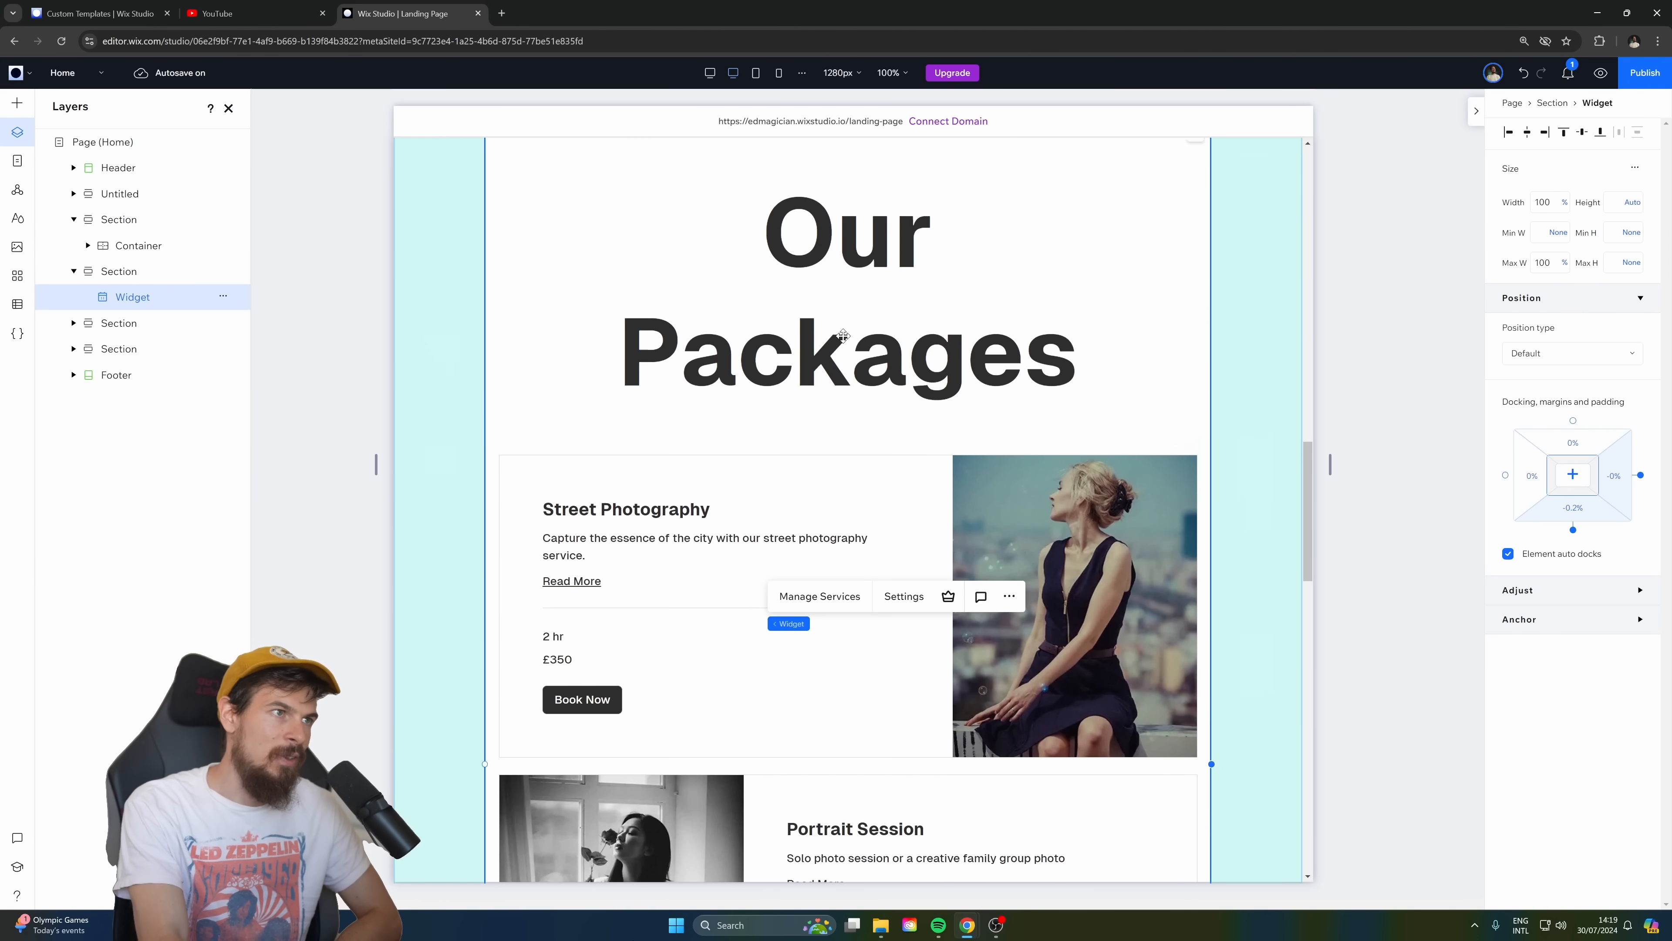
scroll(885, 400, down, 3)
scroll(894, 251, down, 2)
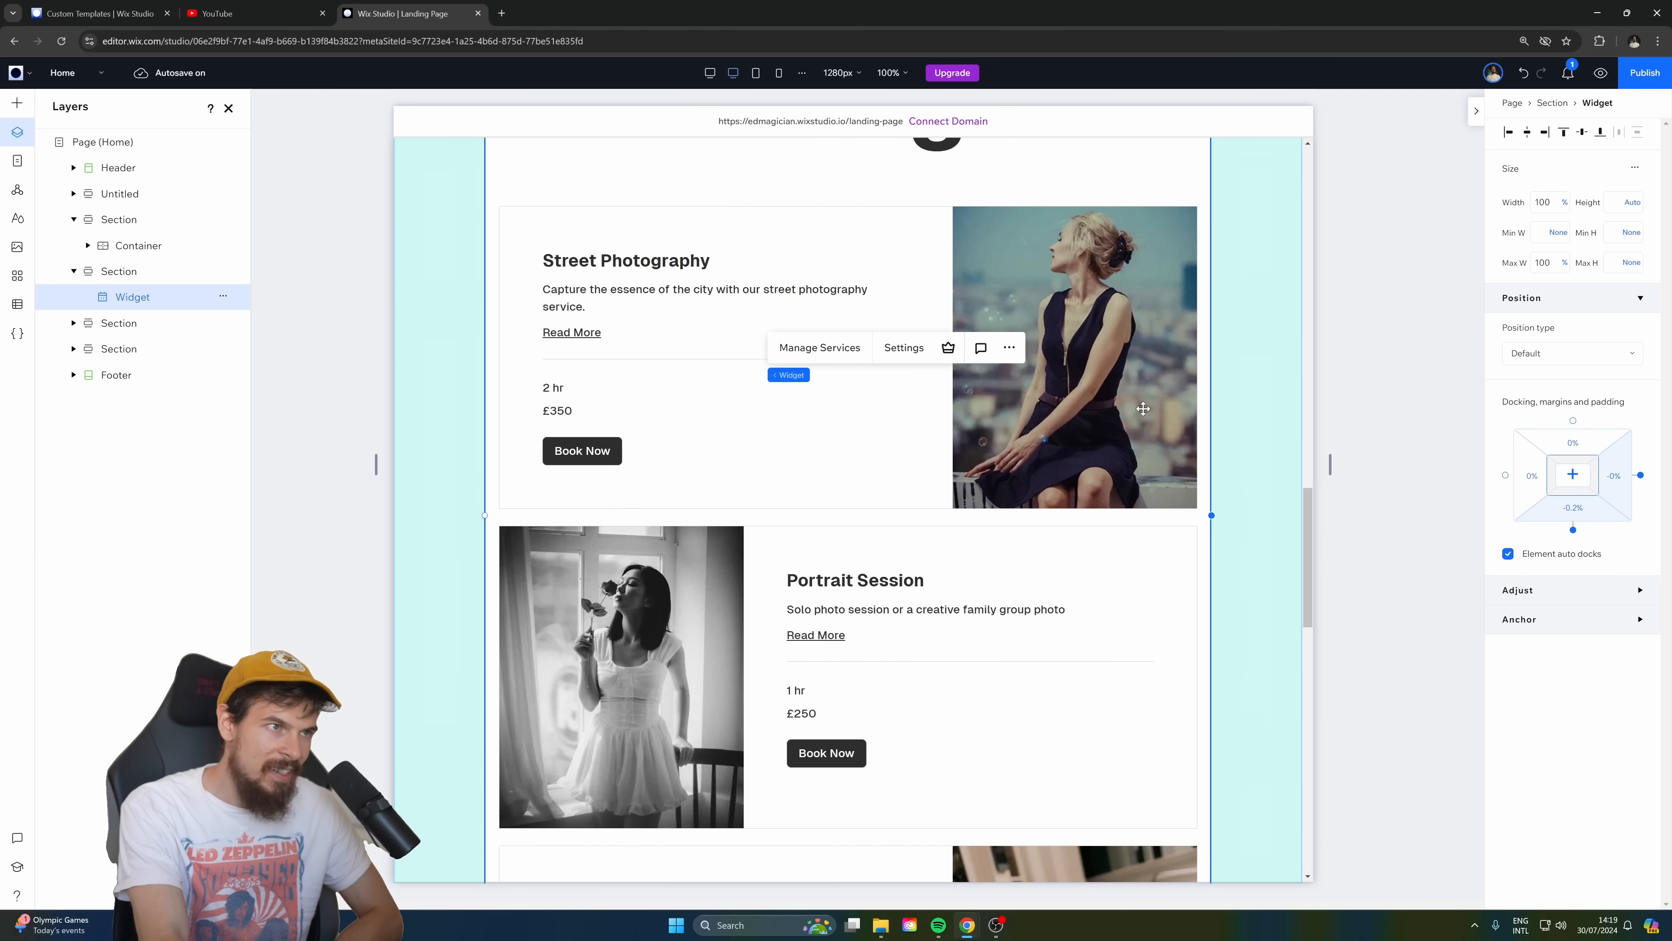
Preview the "Our Packages" section and open the booking page for the Street Photography service.
click(1600, 72)
scroll(922, 481, down, 3)
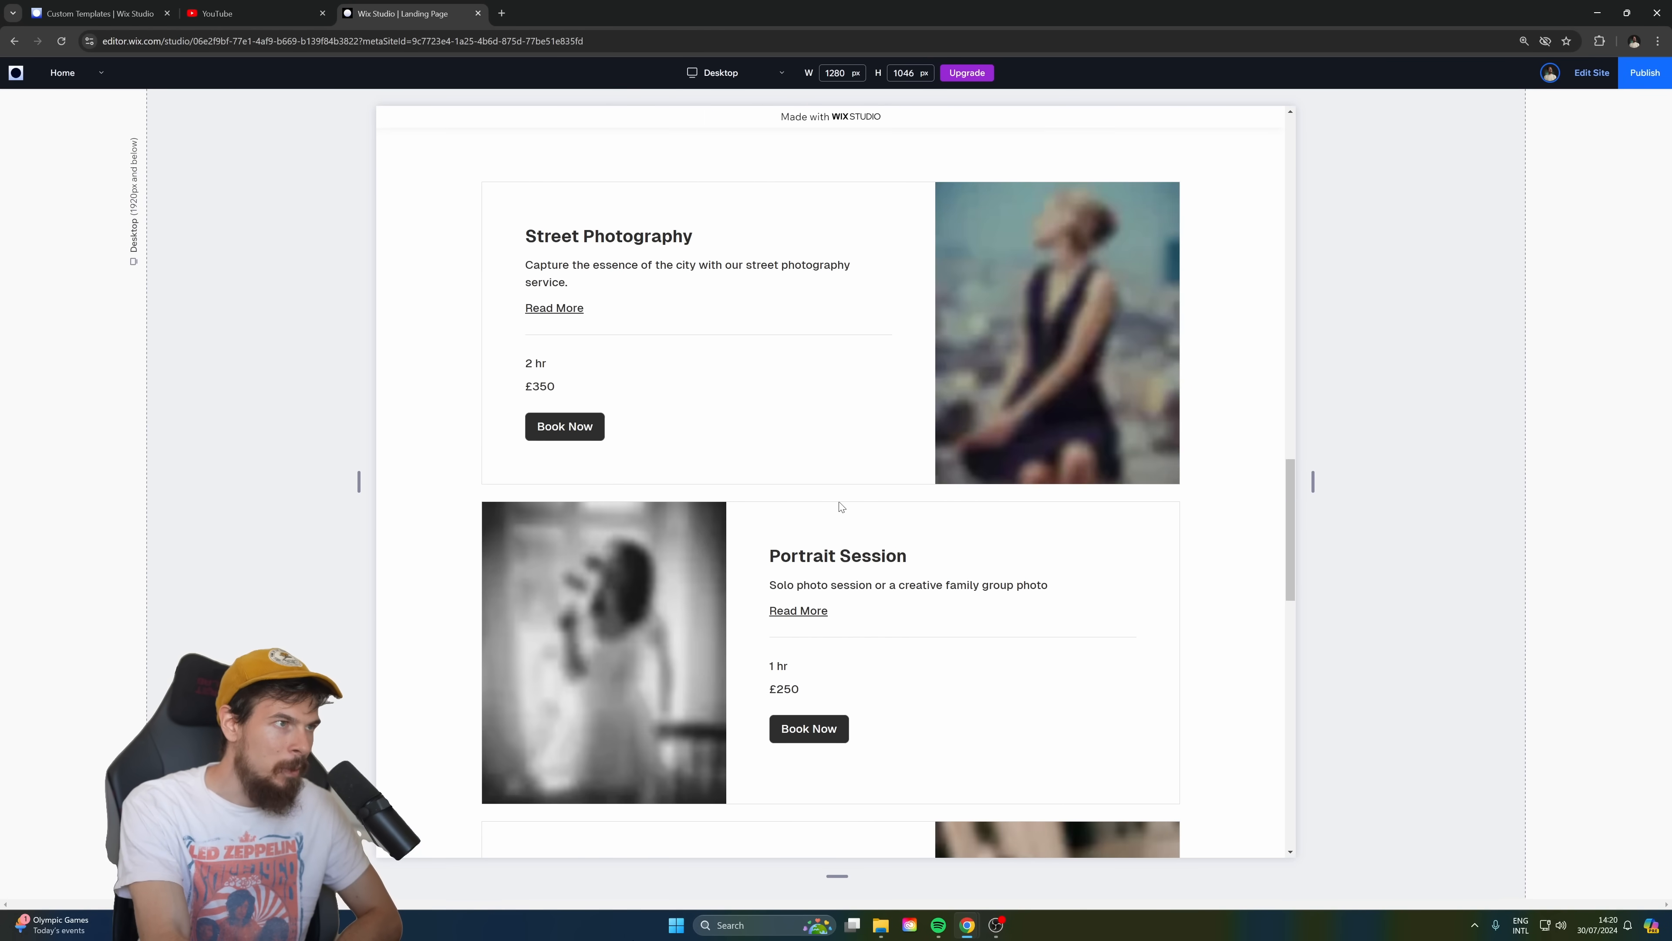
scroll(812, 486, up, 12)
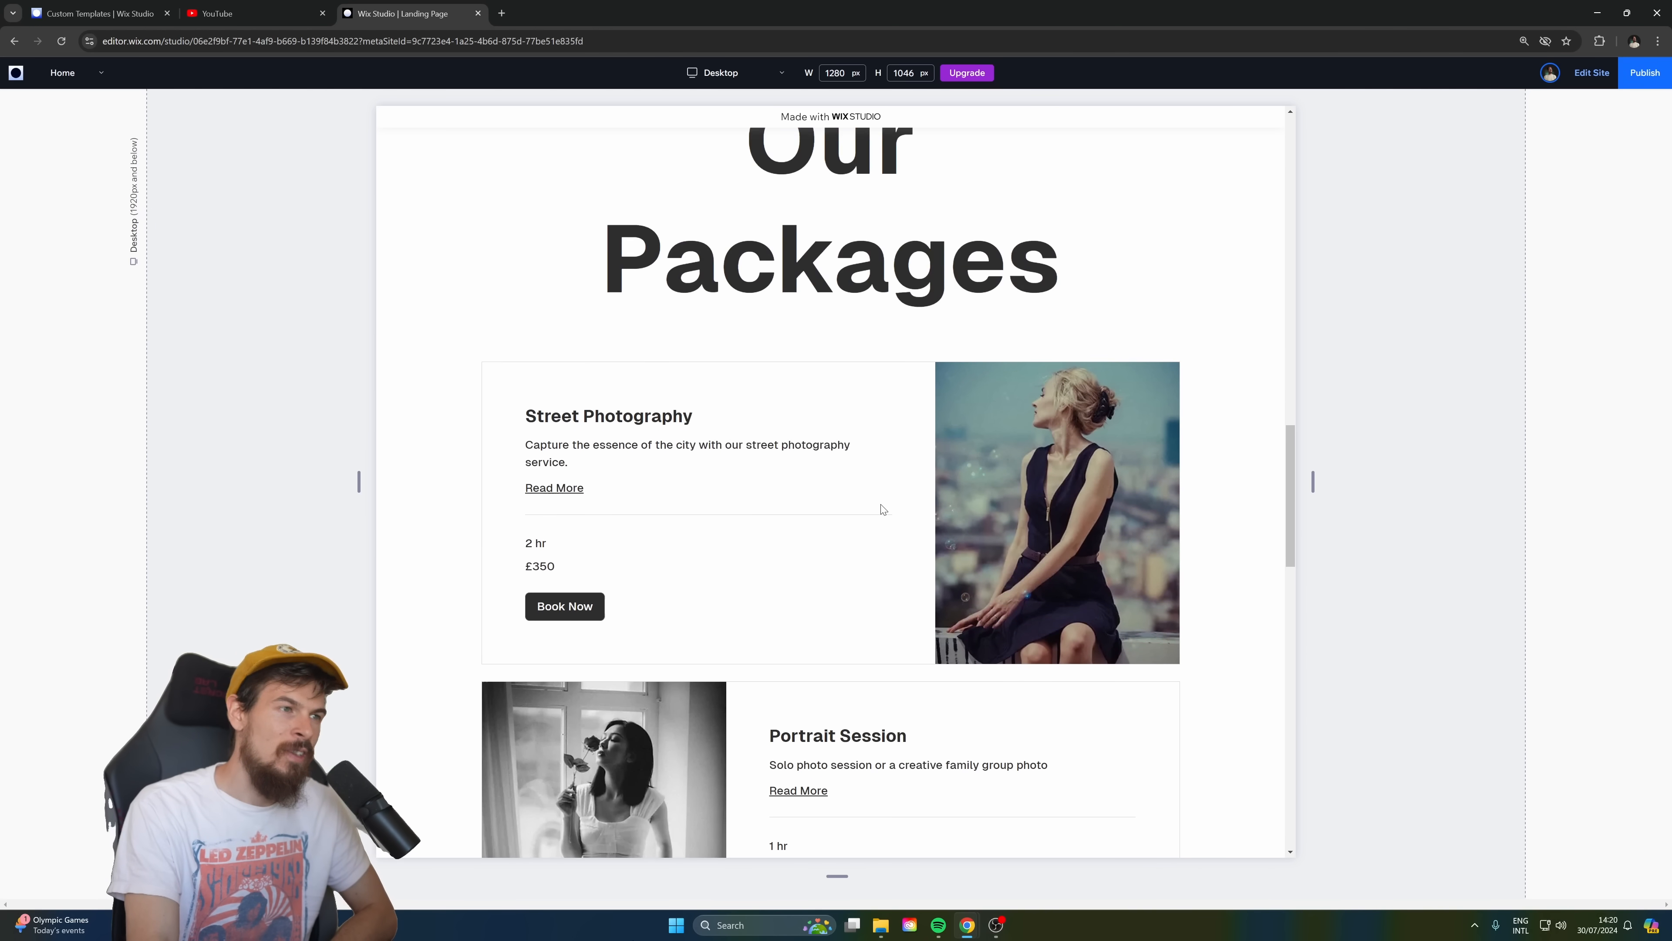
scroll(974, 473, down, 5)
scroll(975, 473, down, 7)
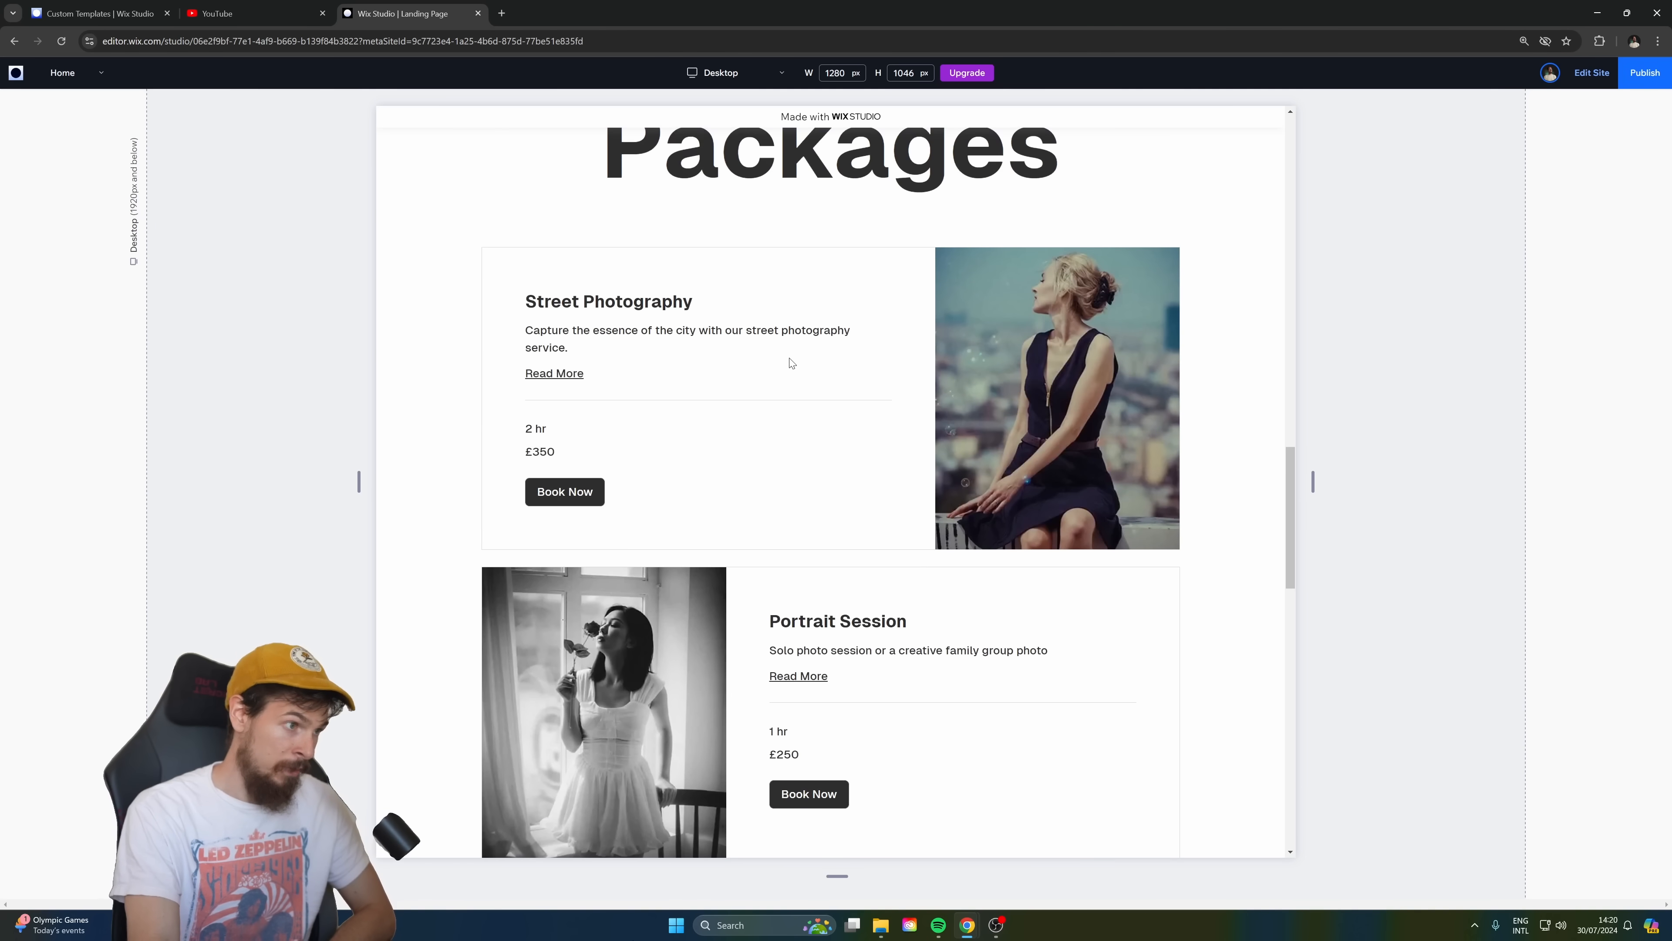
scroll(779, 481, down, 2)
click(591, 366)
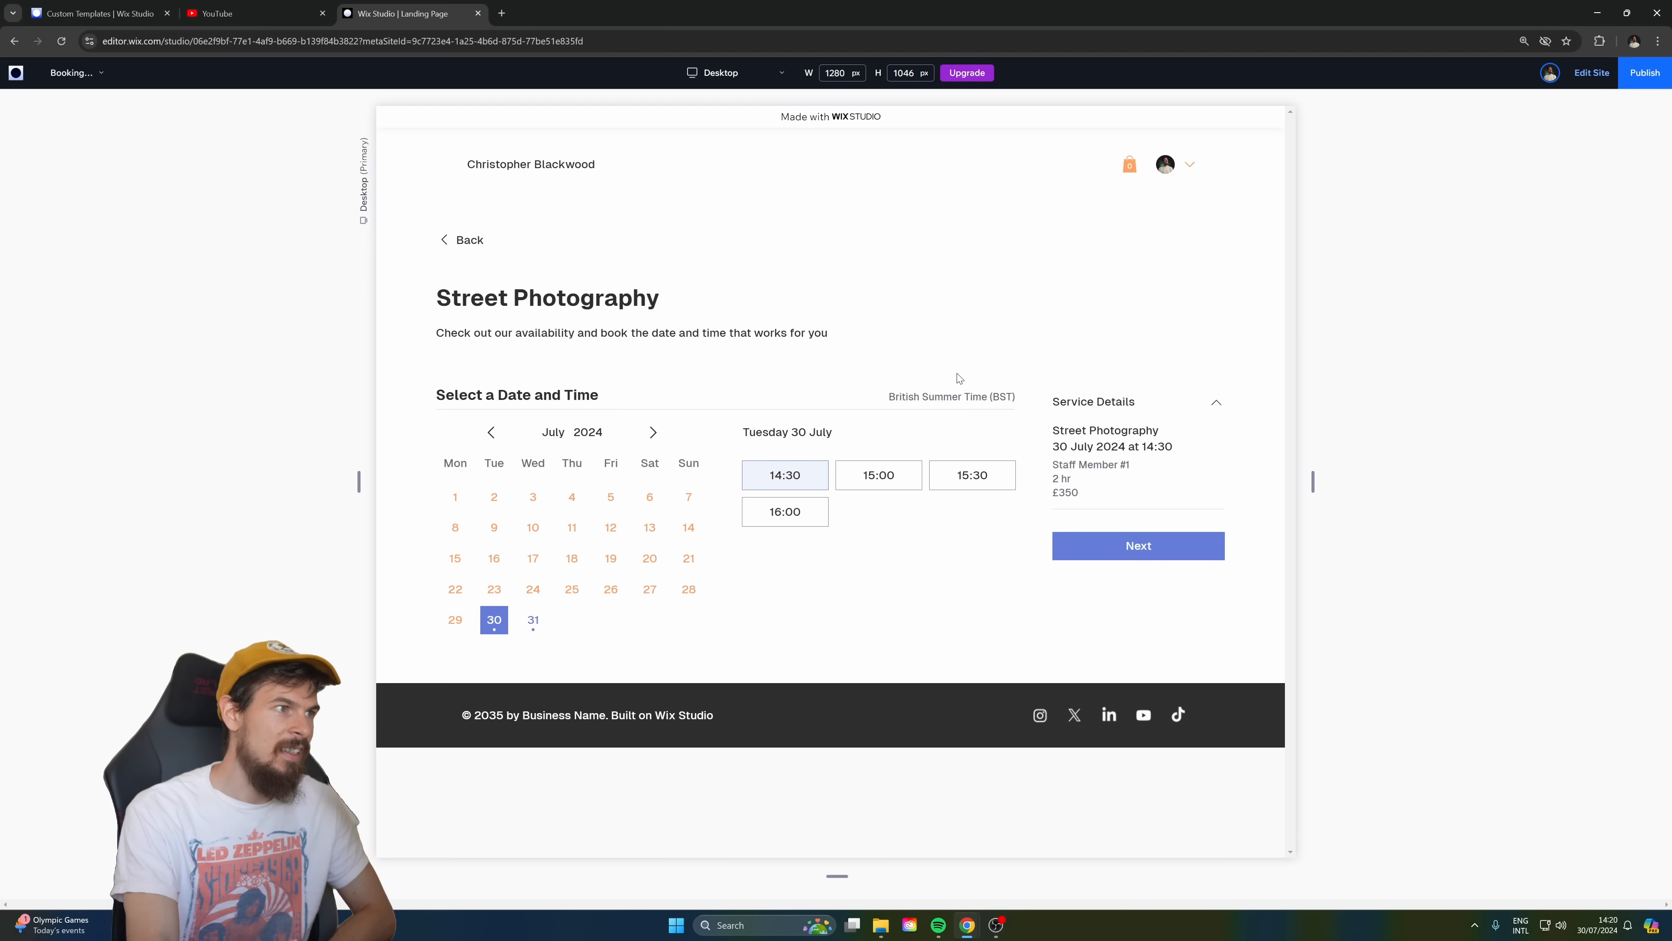
Test the Street Photography booking calendar with 31 July and several time slots, ending on 11:00, and return to the editor.
click(535, 622)
click(882, 478)
click(883, 513)
click(891, 547)
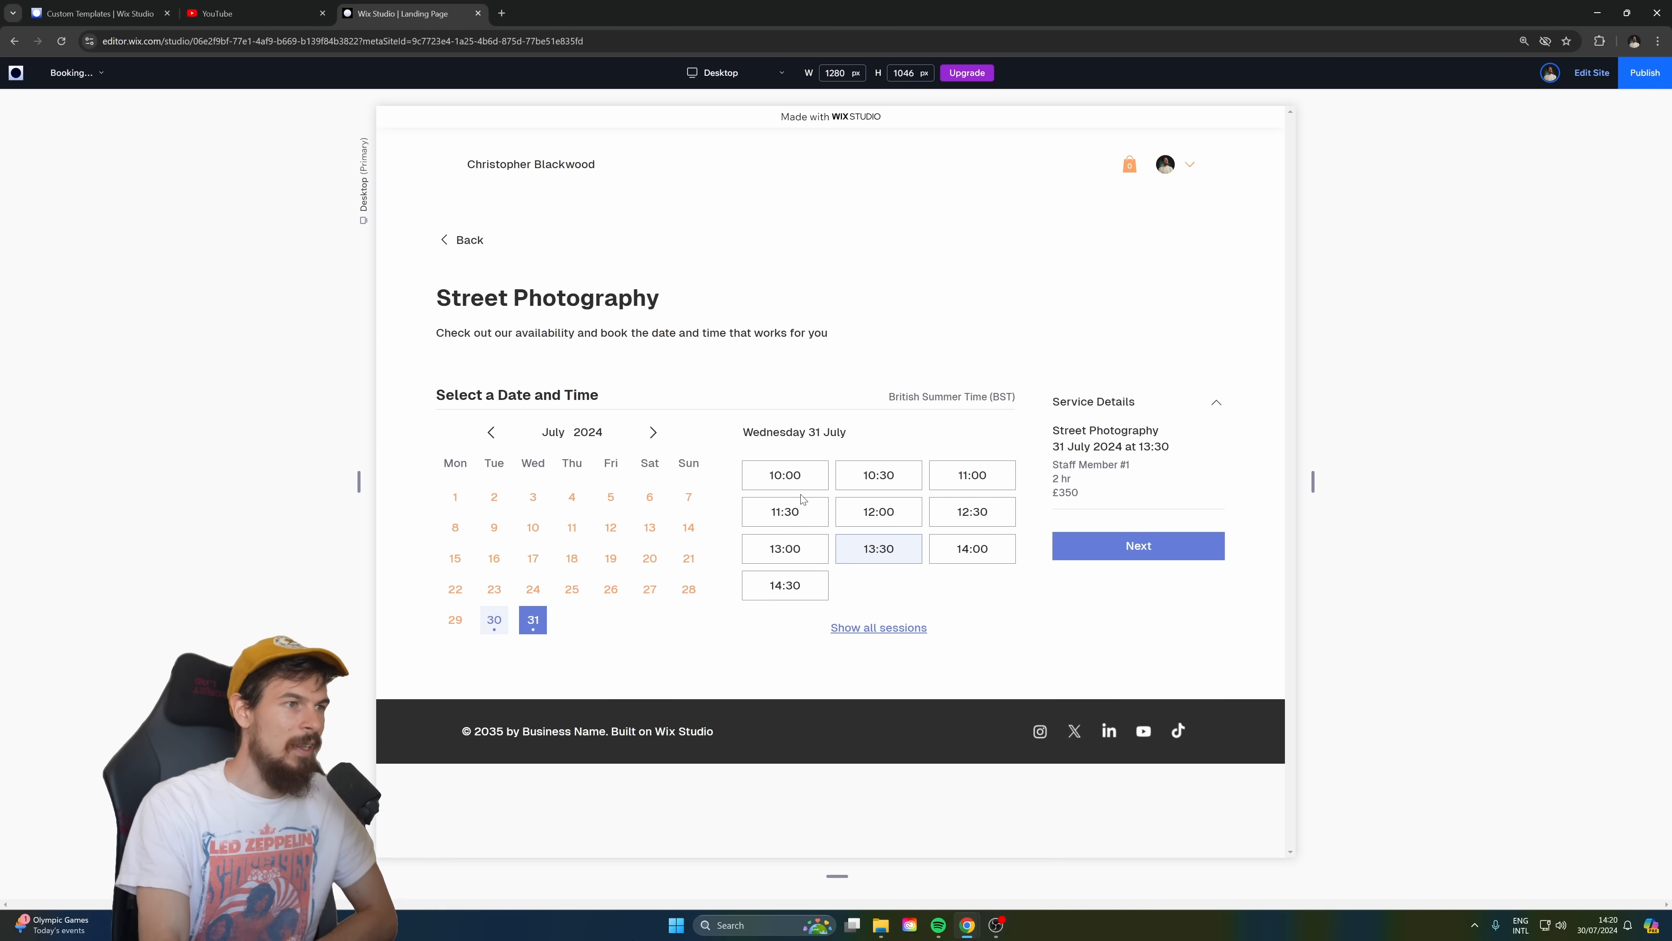
click(784, 474)
click(971, 474)
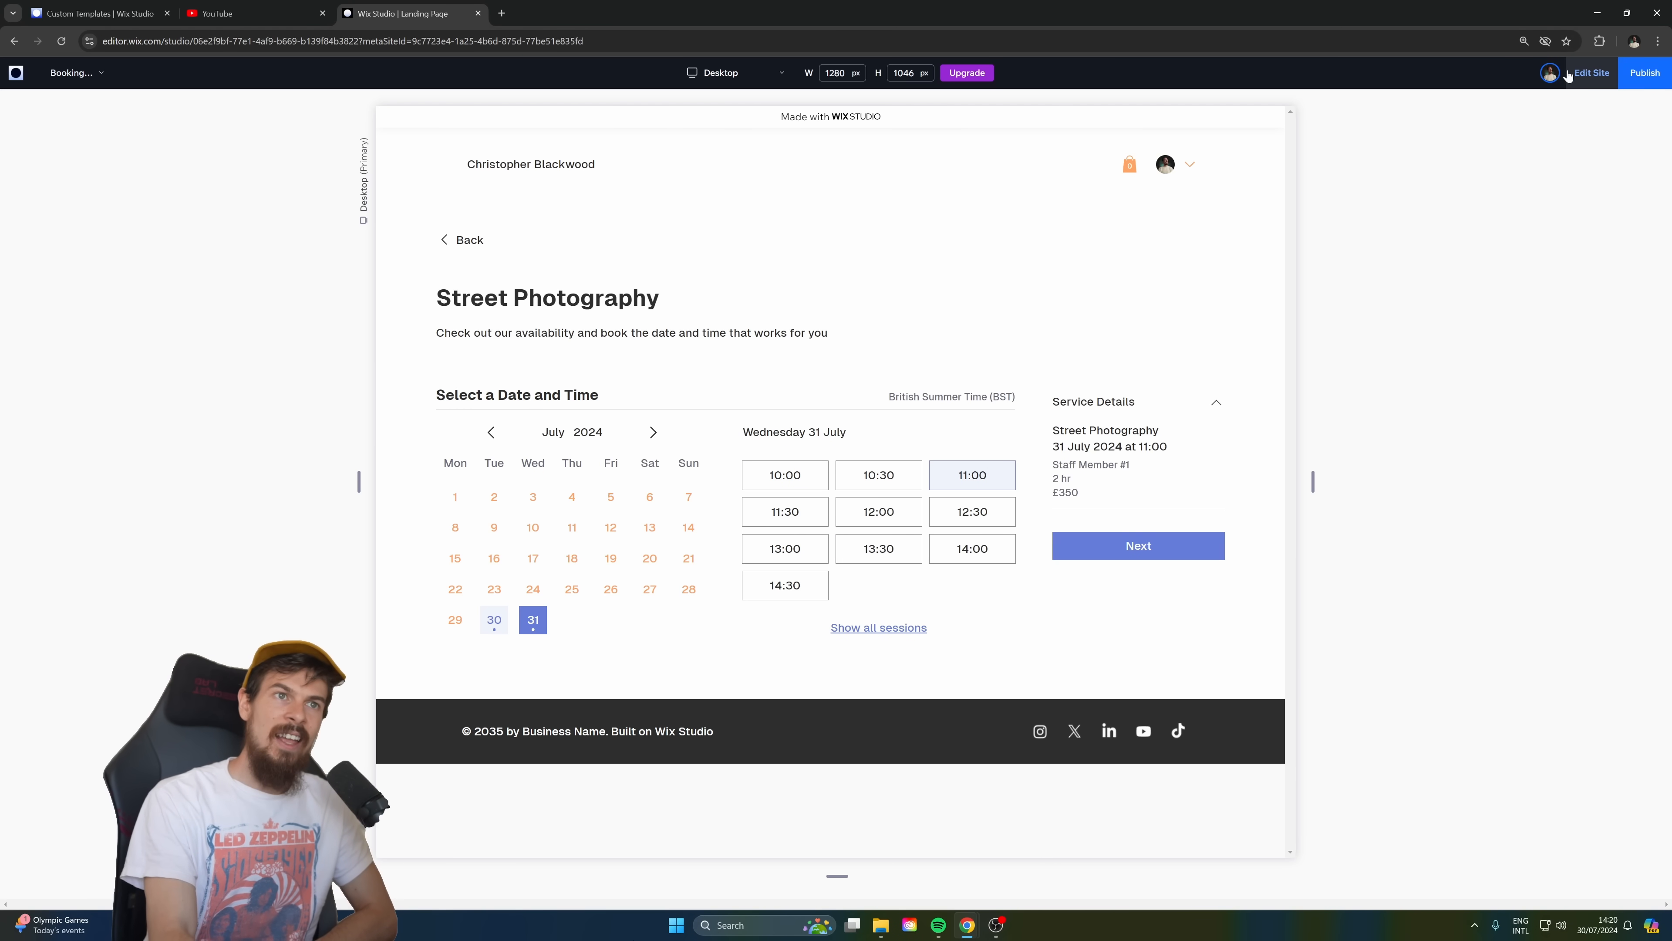
click(1591, 72)
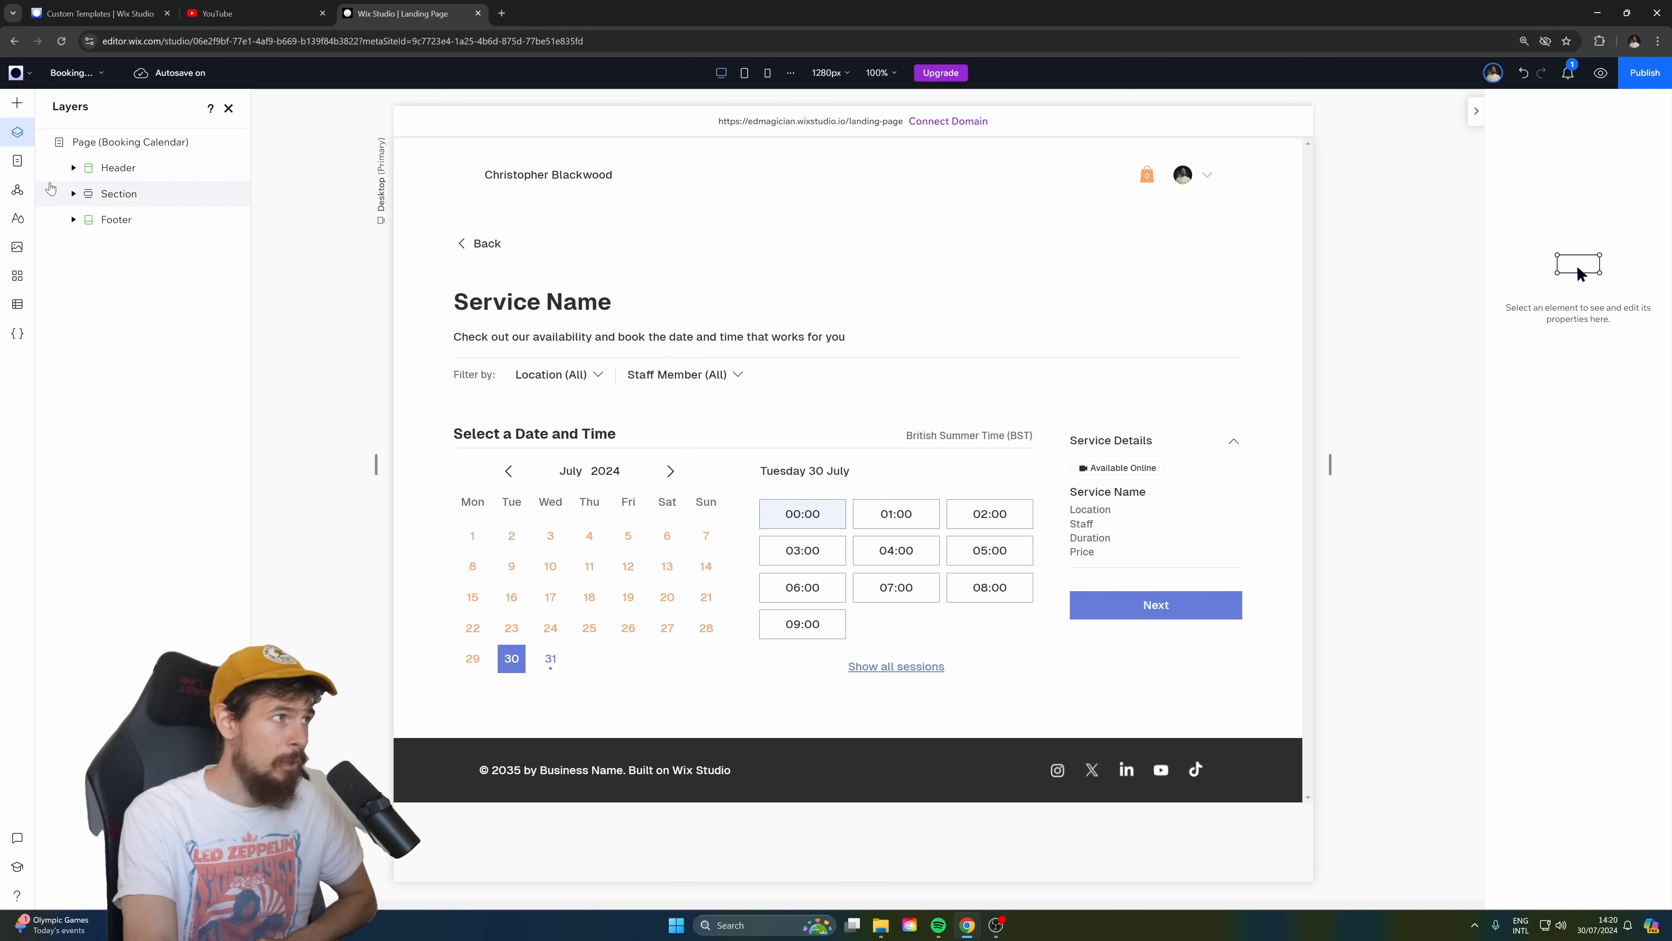
Open the Home page for editing.
click(17, 160)
click(102, 216)
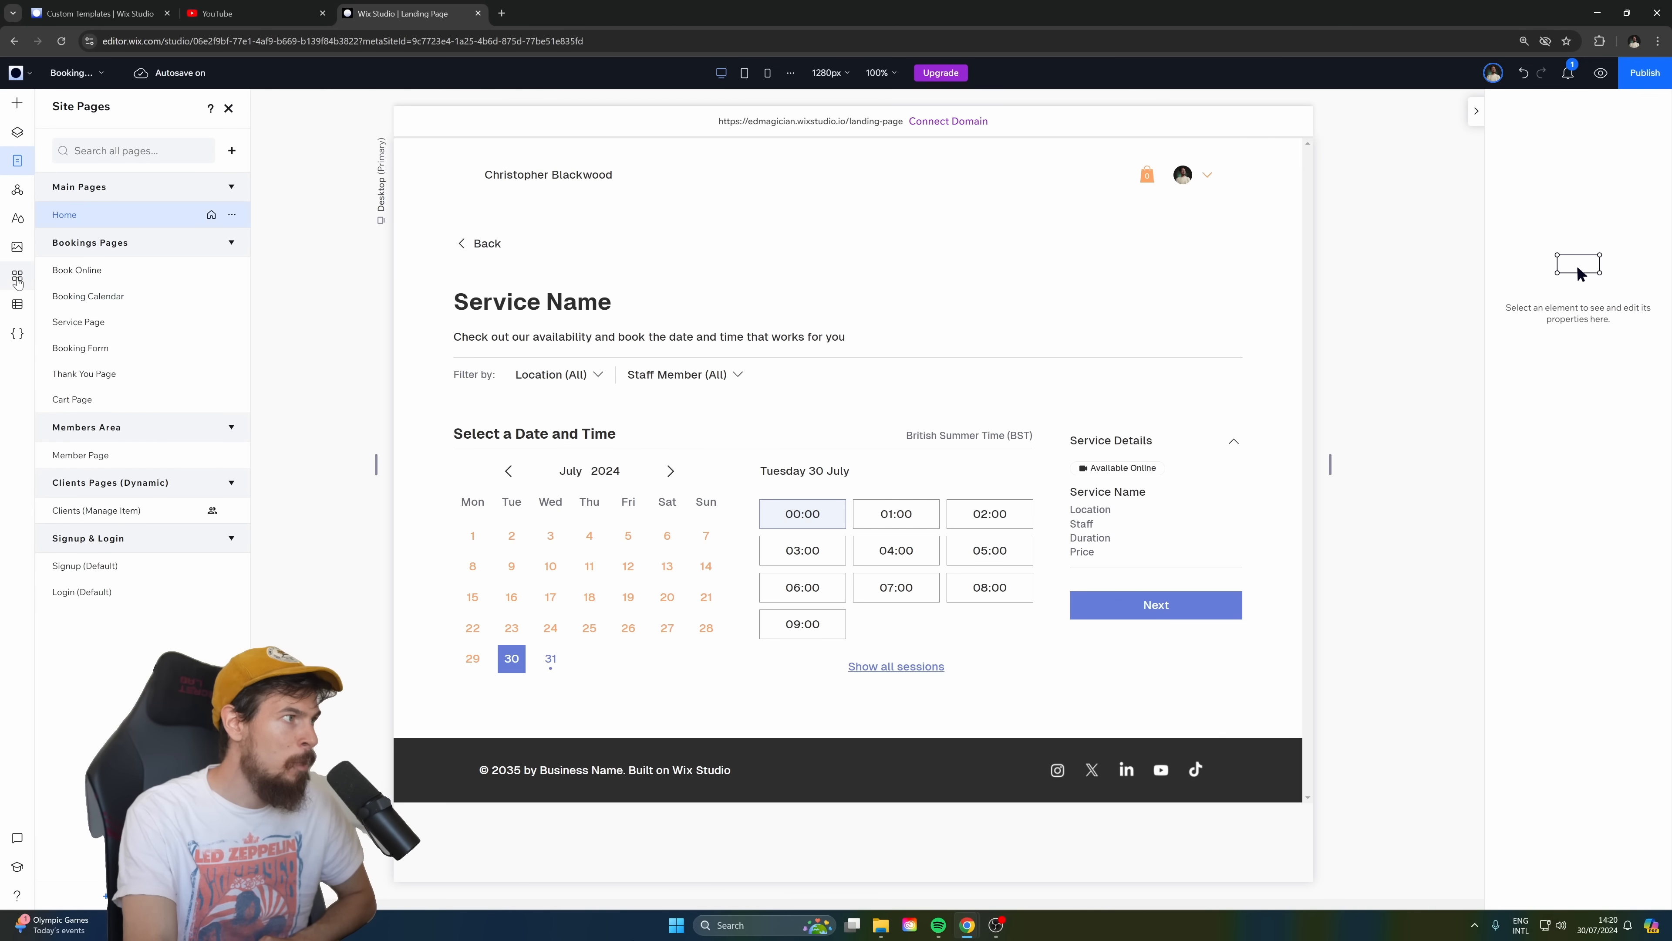
click(17, 275)
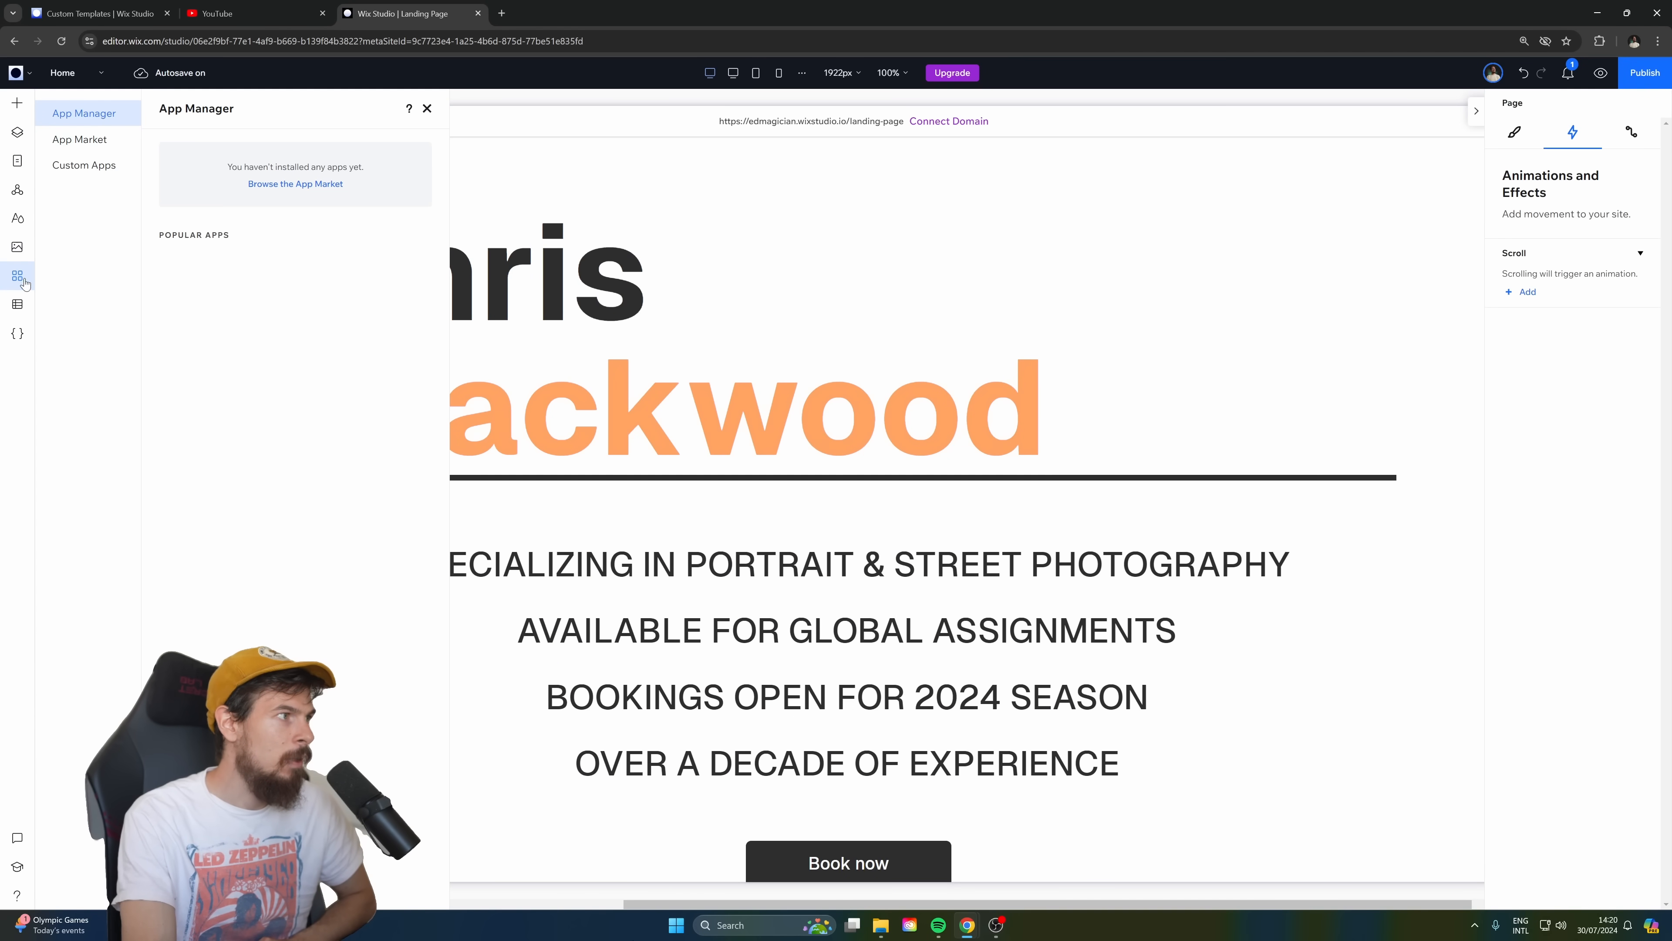
click(17, 303)
click(17, 246)
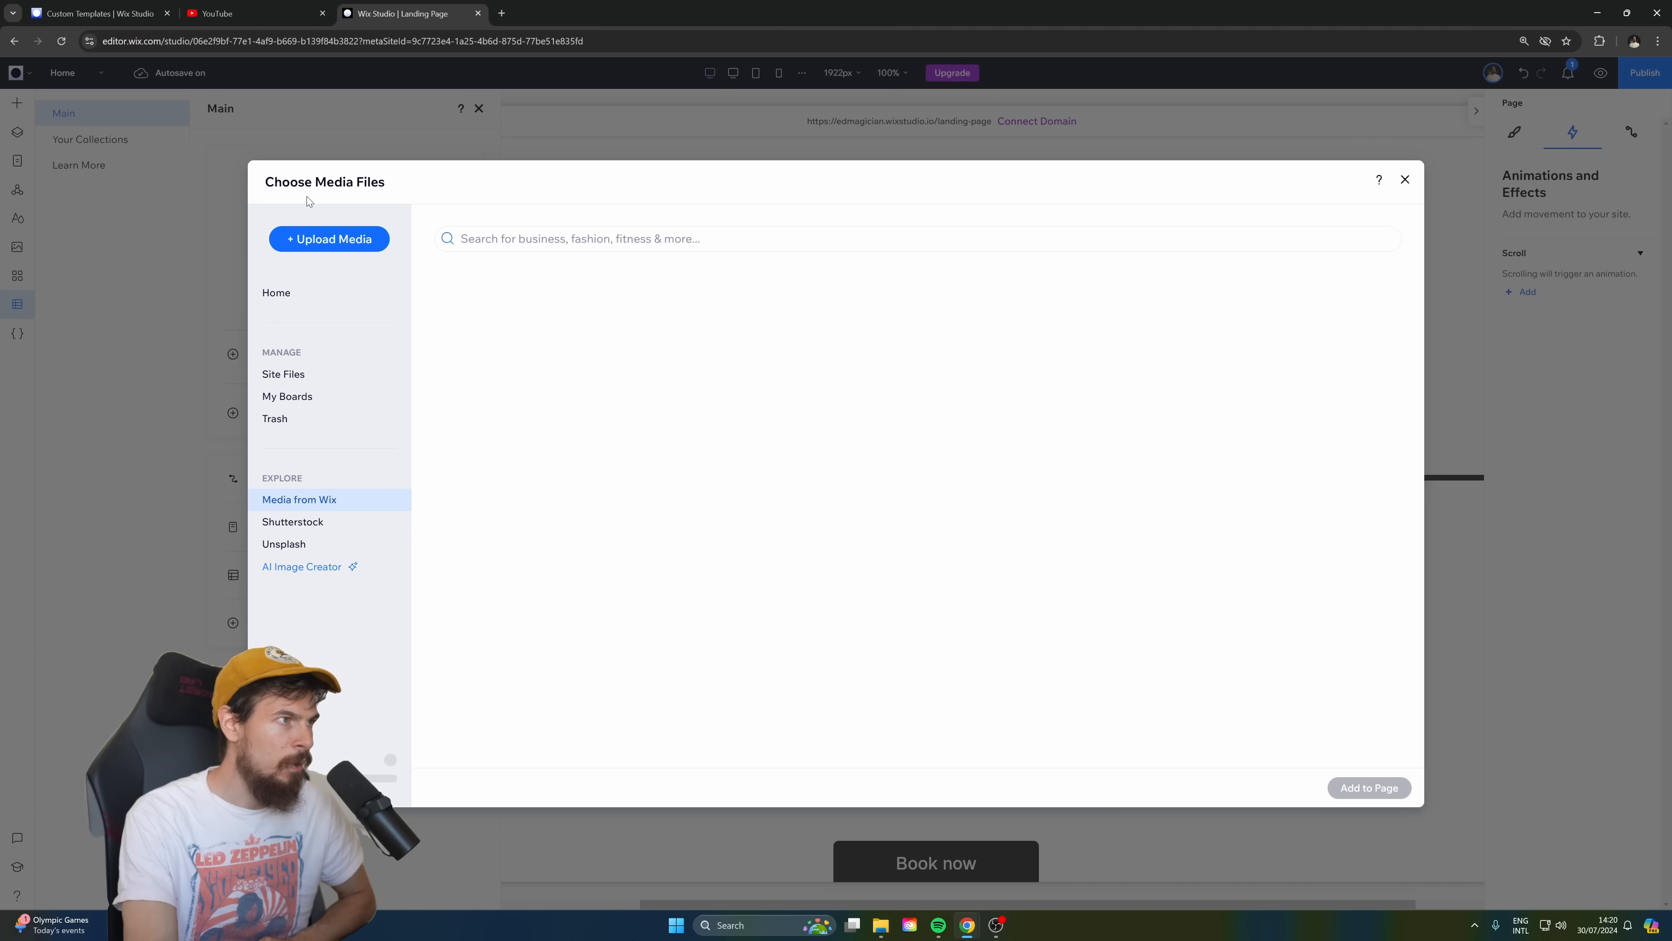
click(1405, 179)
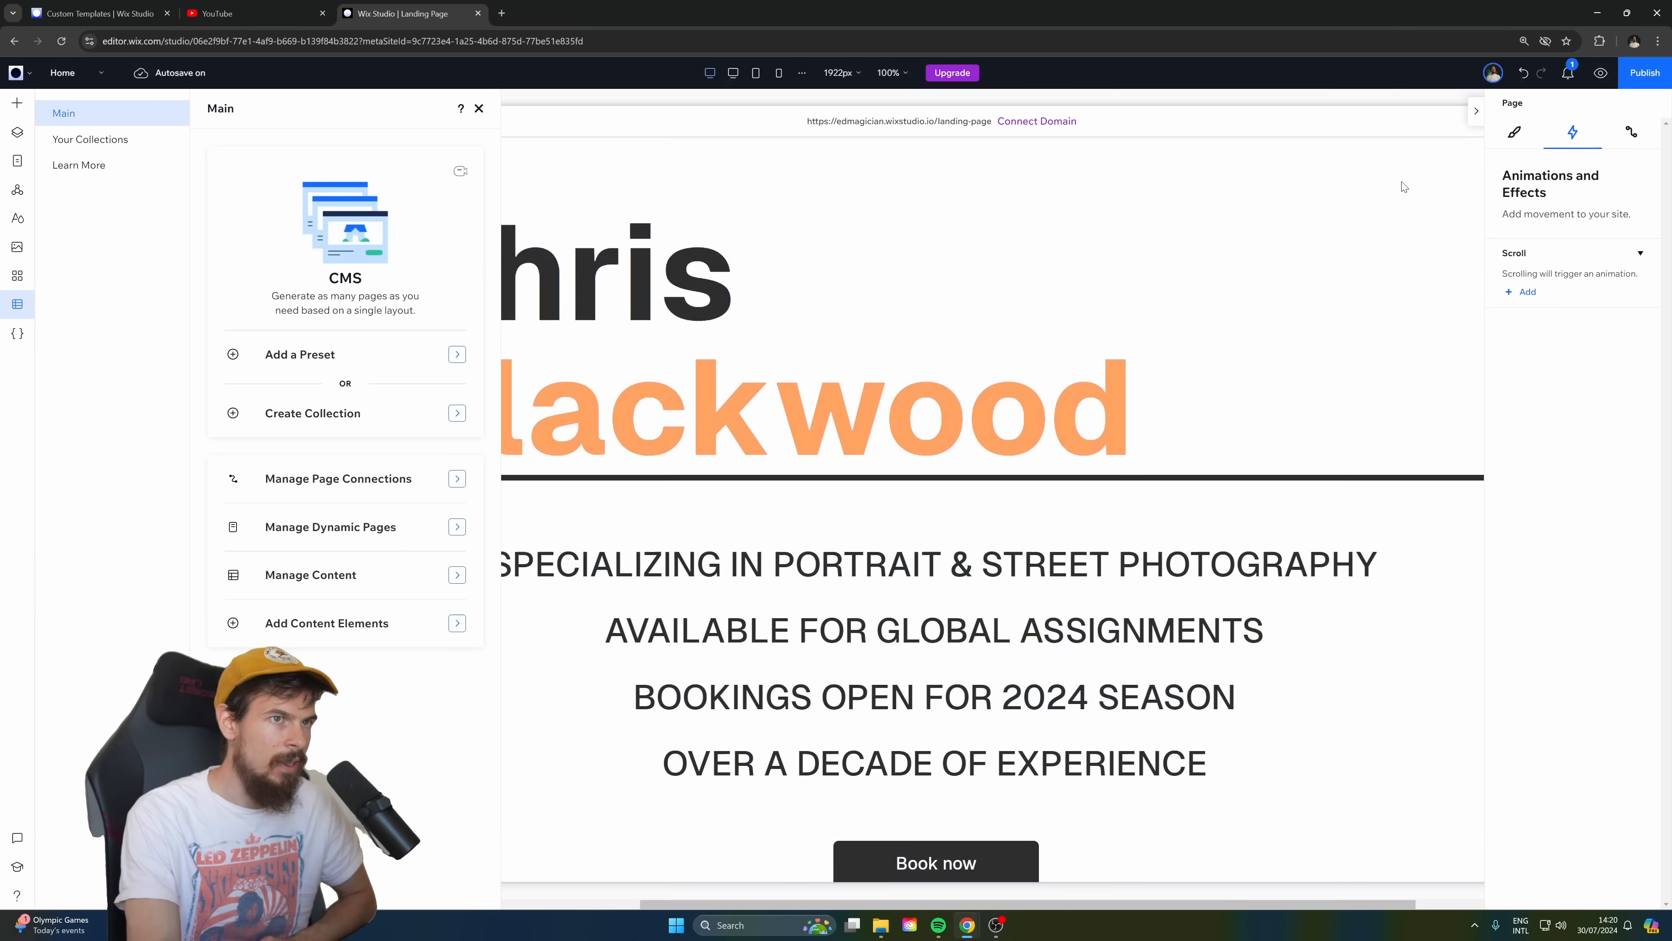
click(17, 275)
click(17, 246)
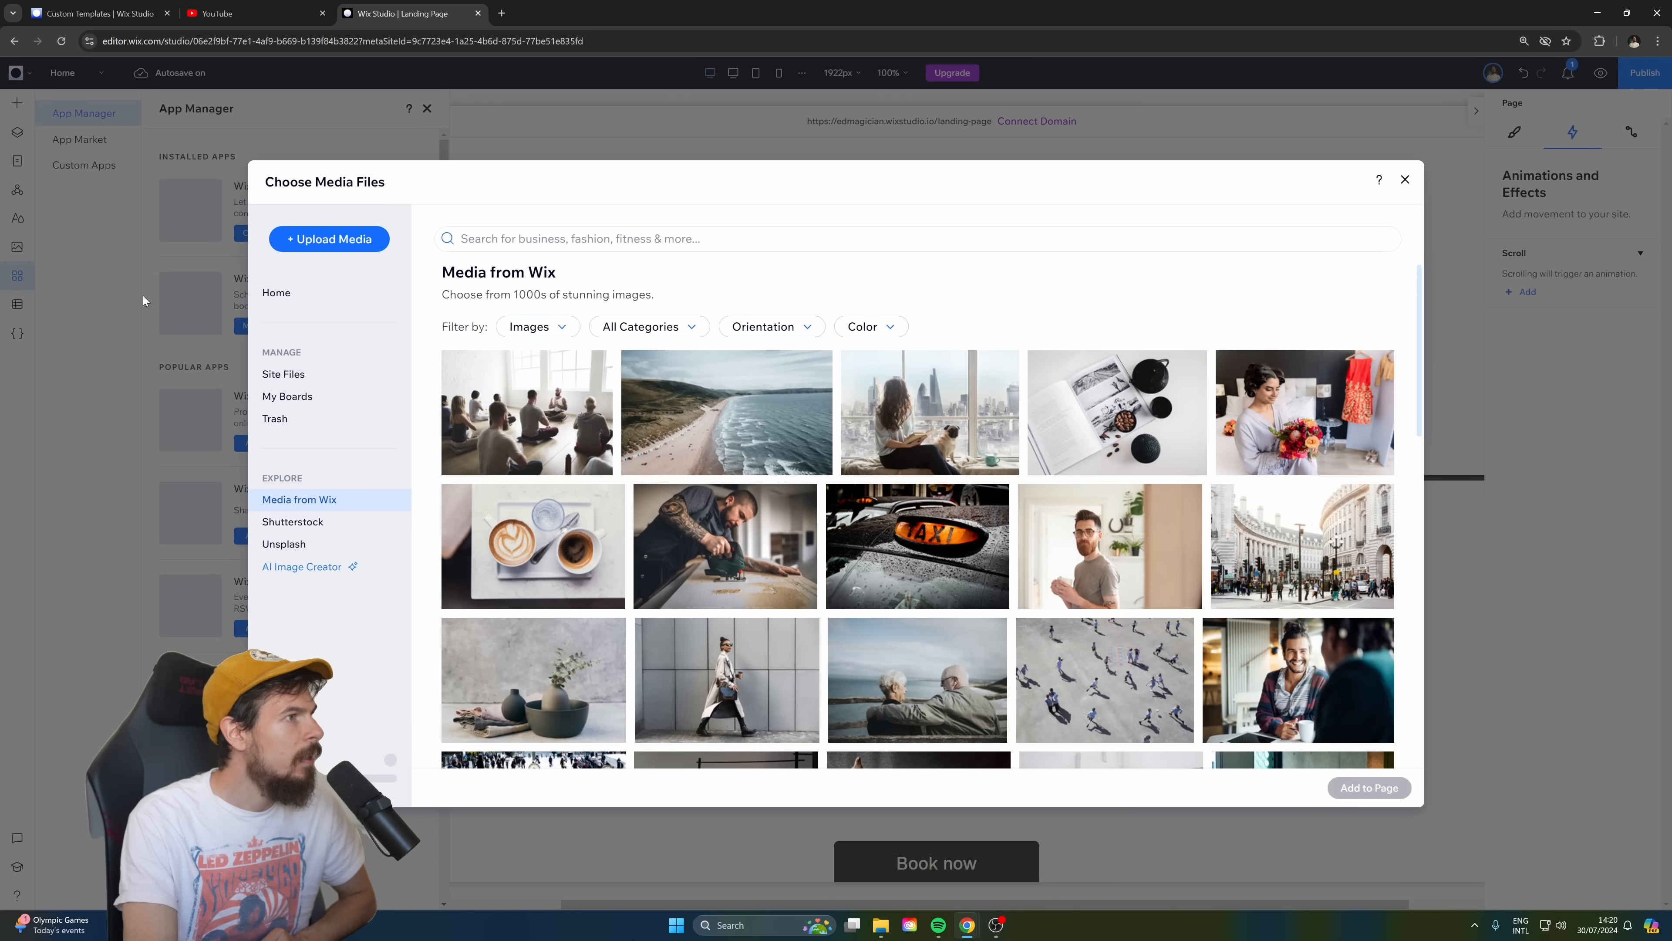
click(1405, 180)
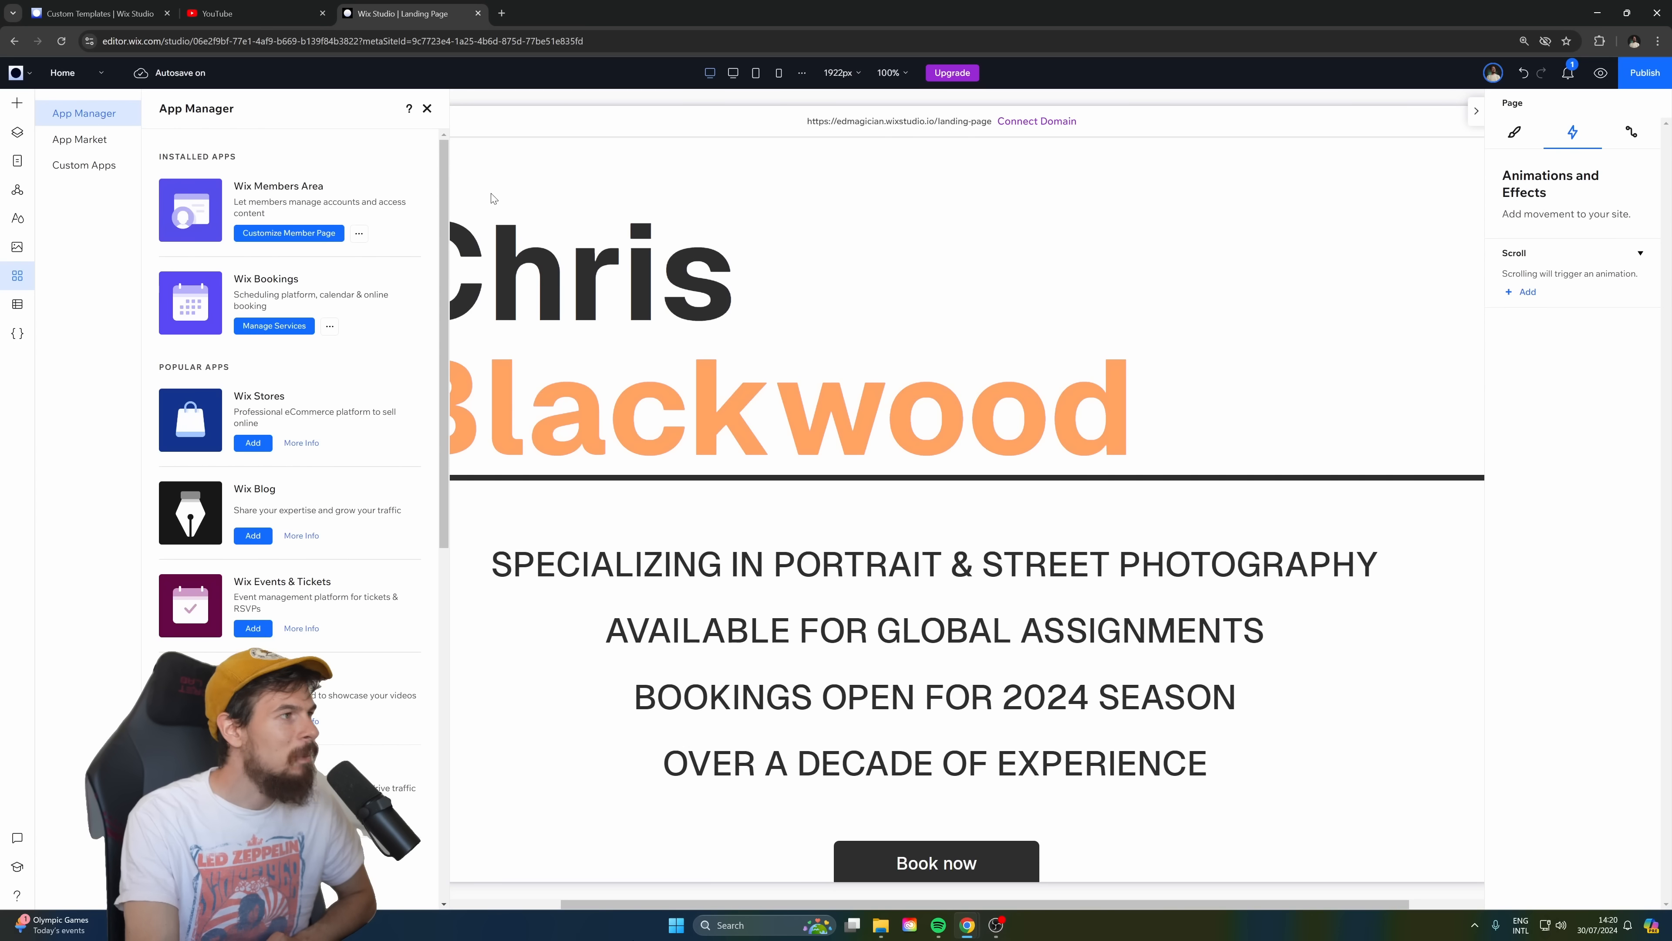
Open the clients collection in the CMS to review its titles, dates and media galleries, and close it.
click(17, 302)
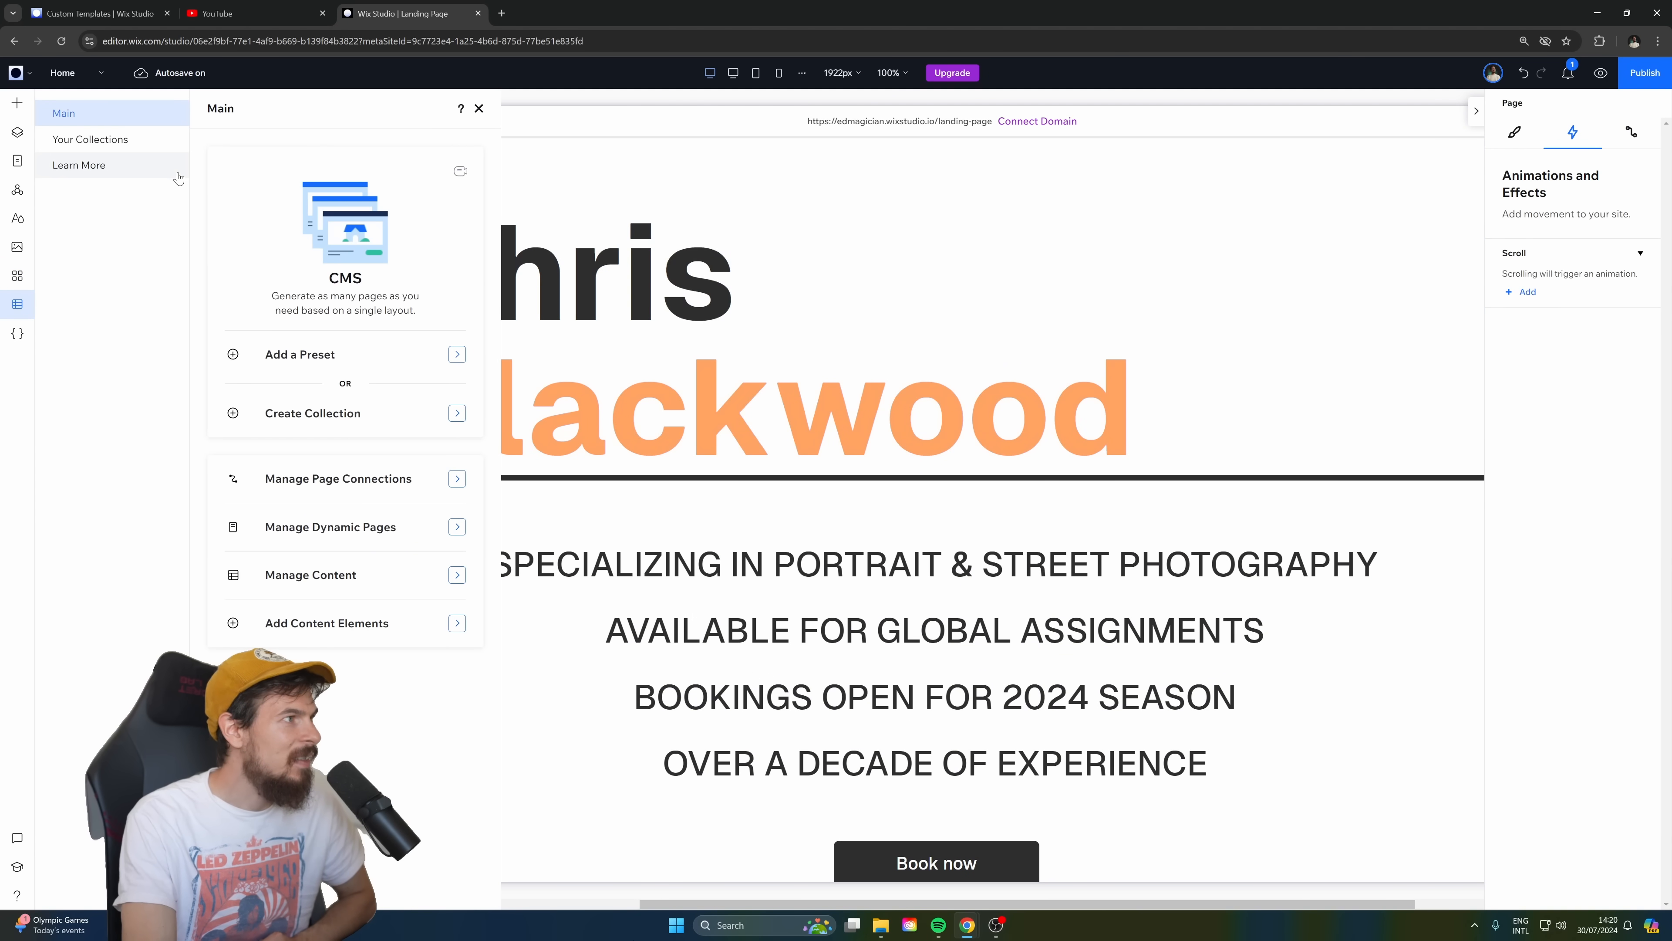
click(97, 144)
click(333, 205)
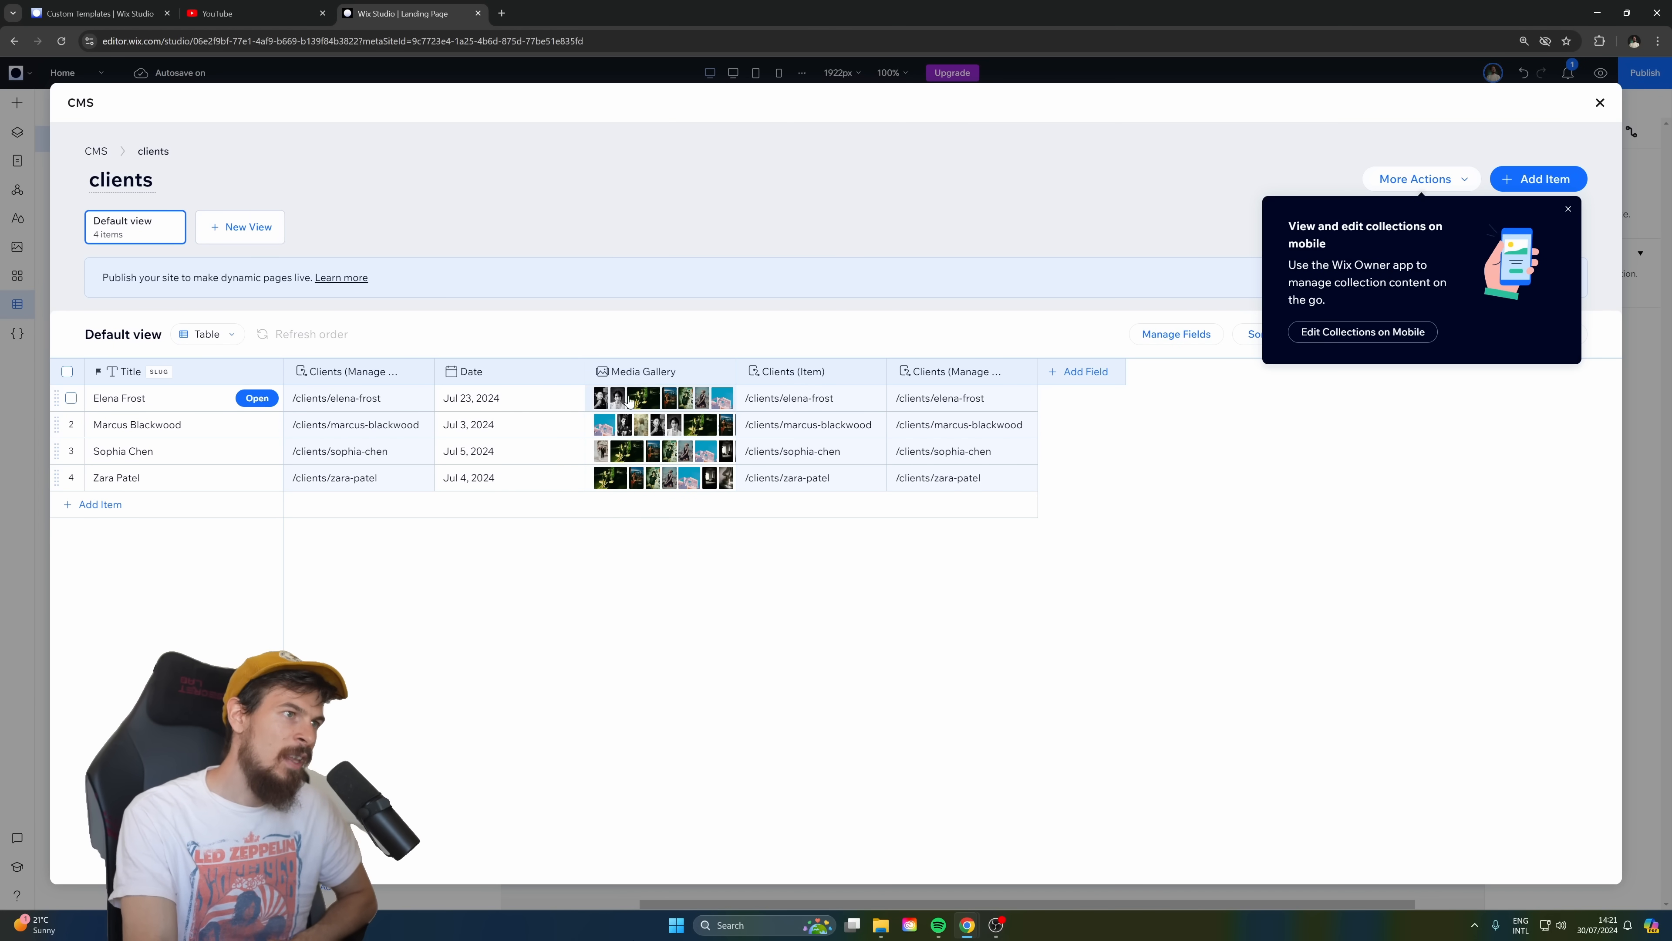
click(1600, 103)
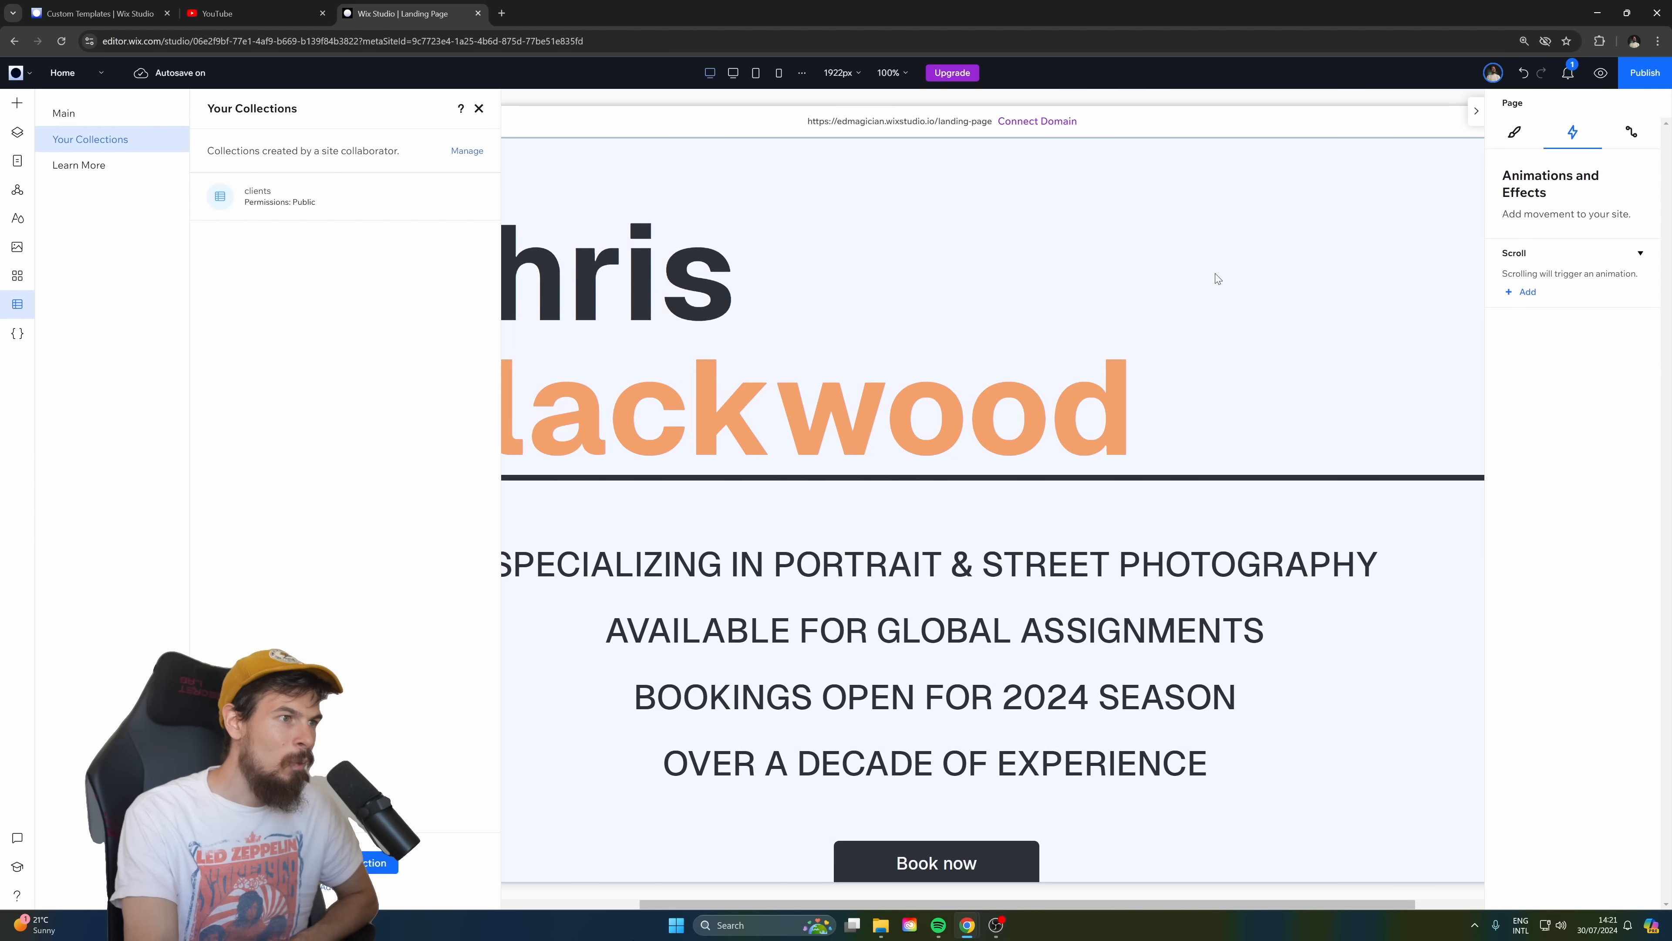
Switch to the 1280 px breakpoint and inspect the dataset connections of the "Proud Clients." repeater.
scroll(1214, 272, down, 2)
click(733, 72)
scroll(1062, 377, down, 10)
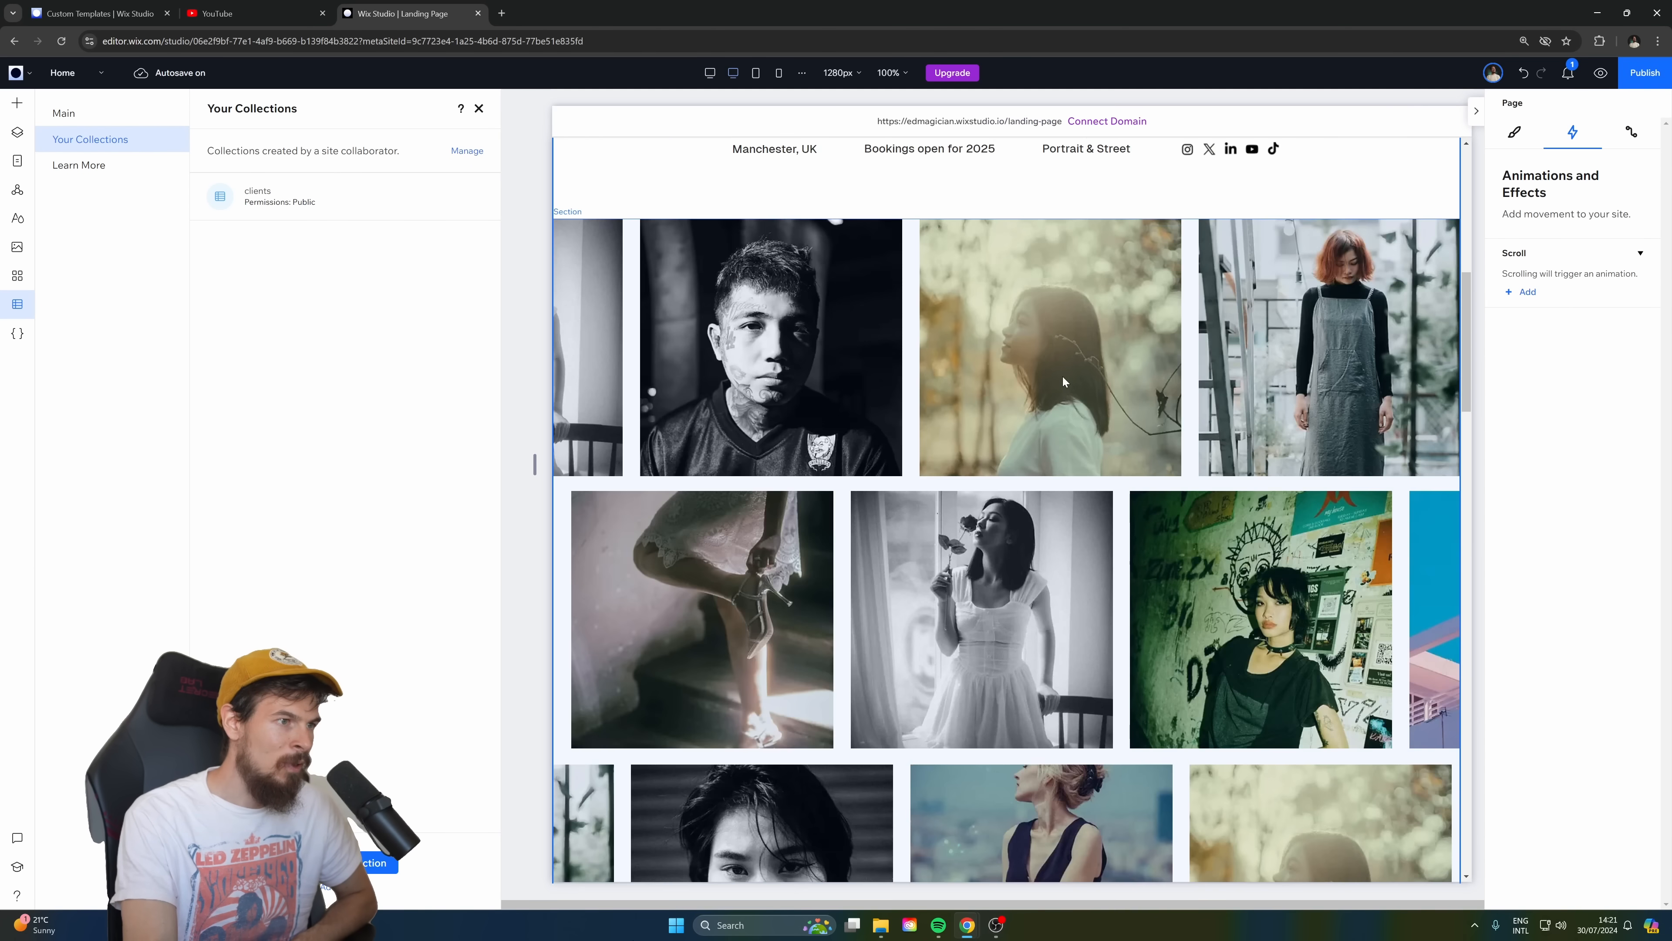
scroll(1080, 365, down, 6)
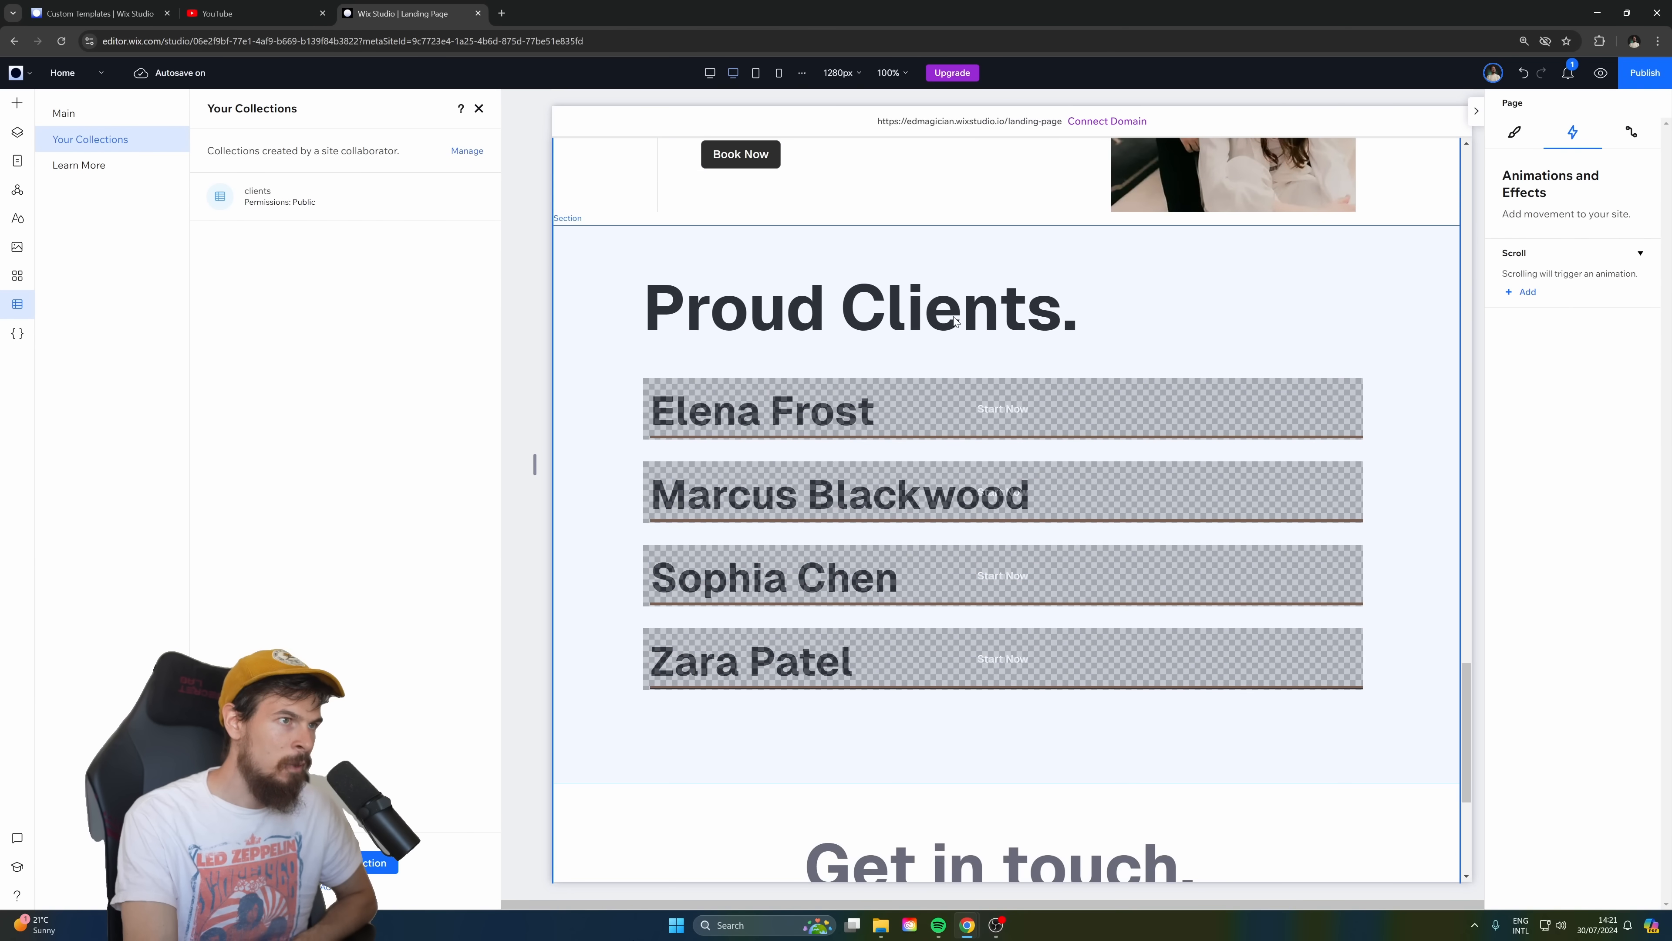
click(832, 390)
click(823, 415)
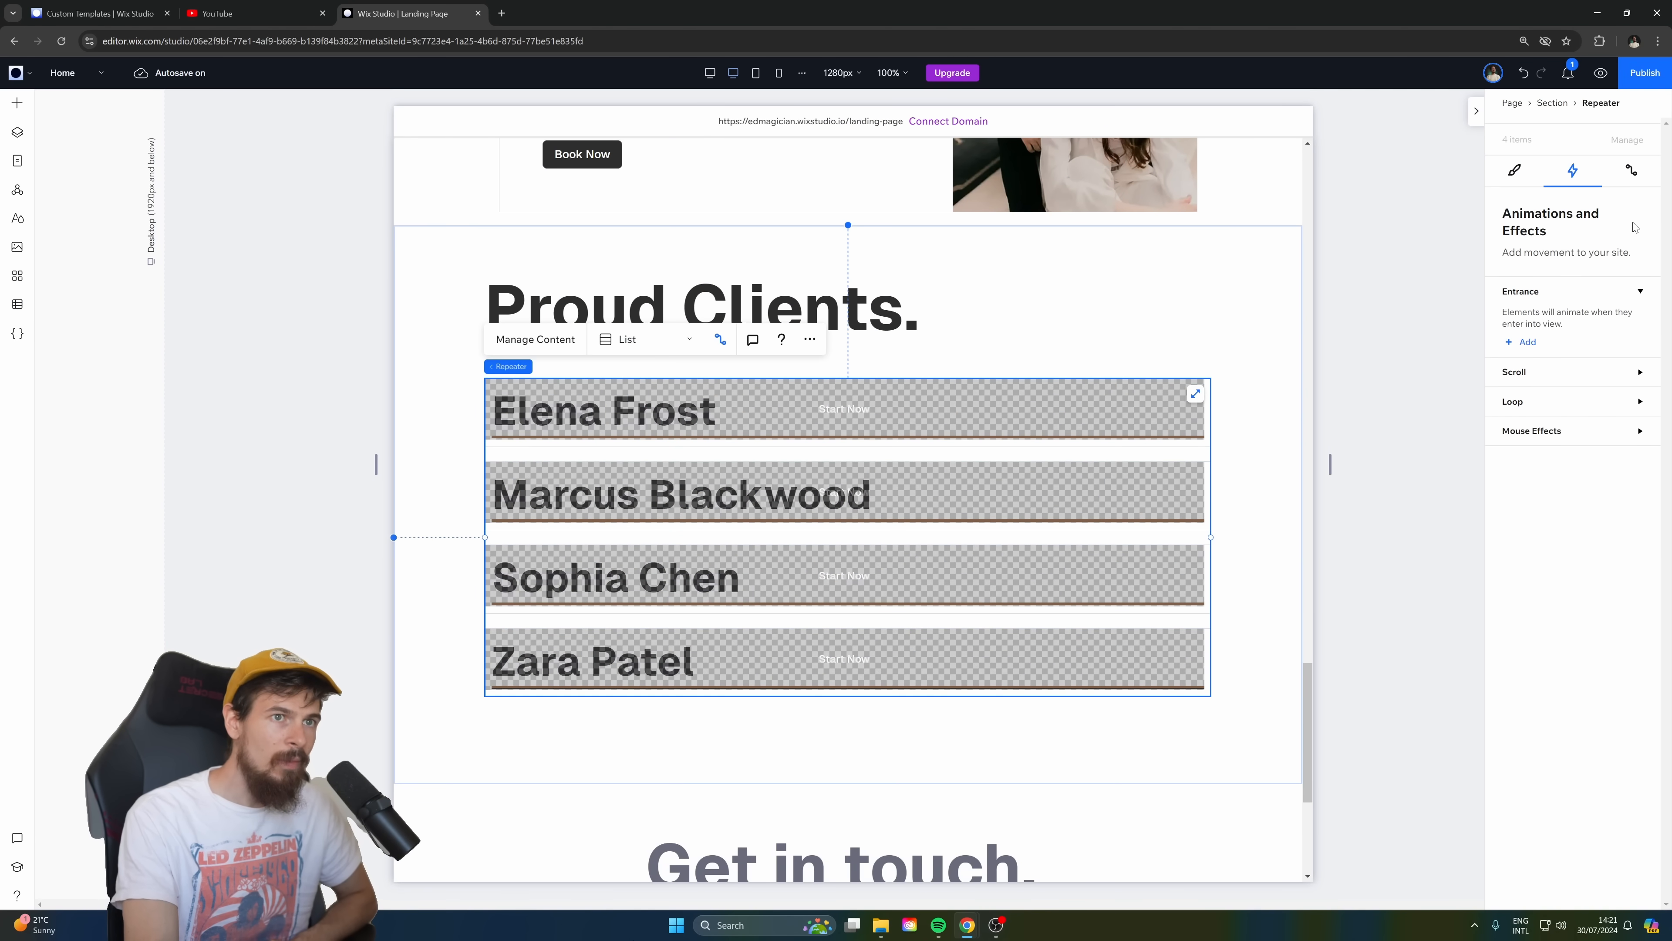
click(1628, 174)
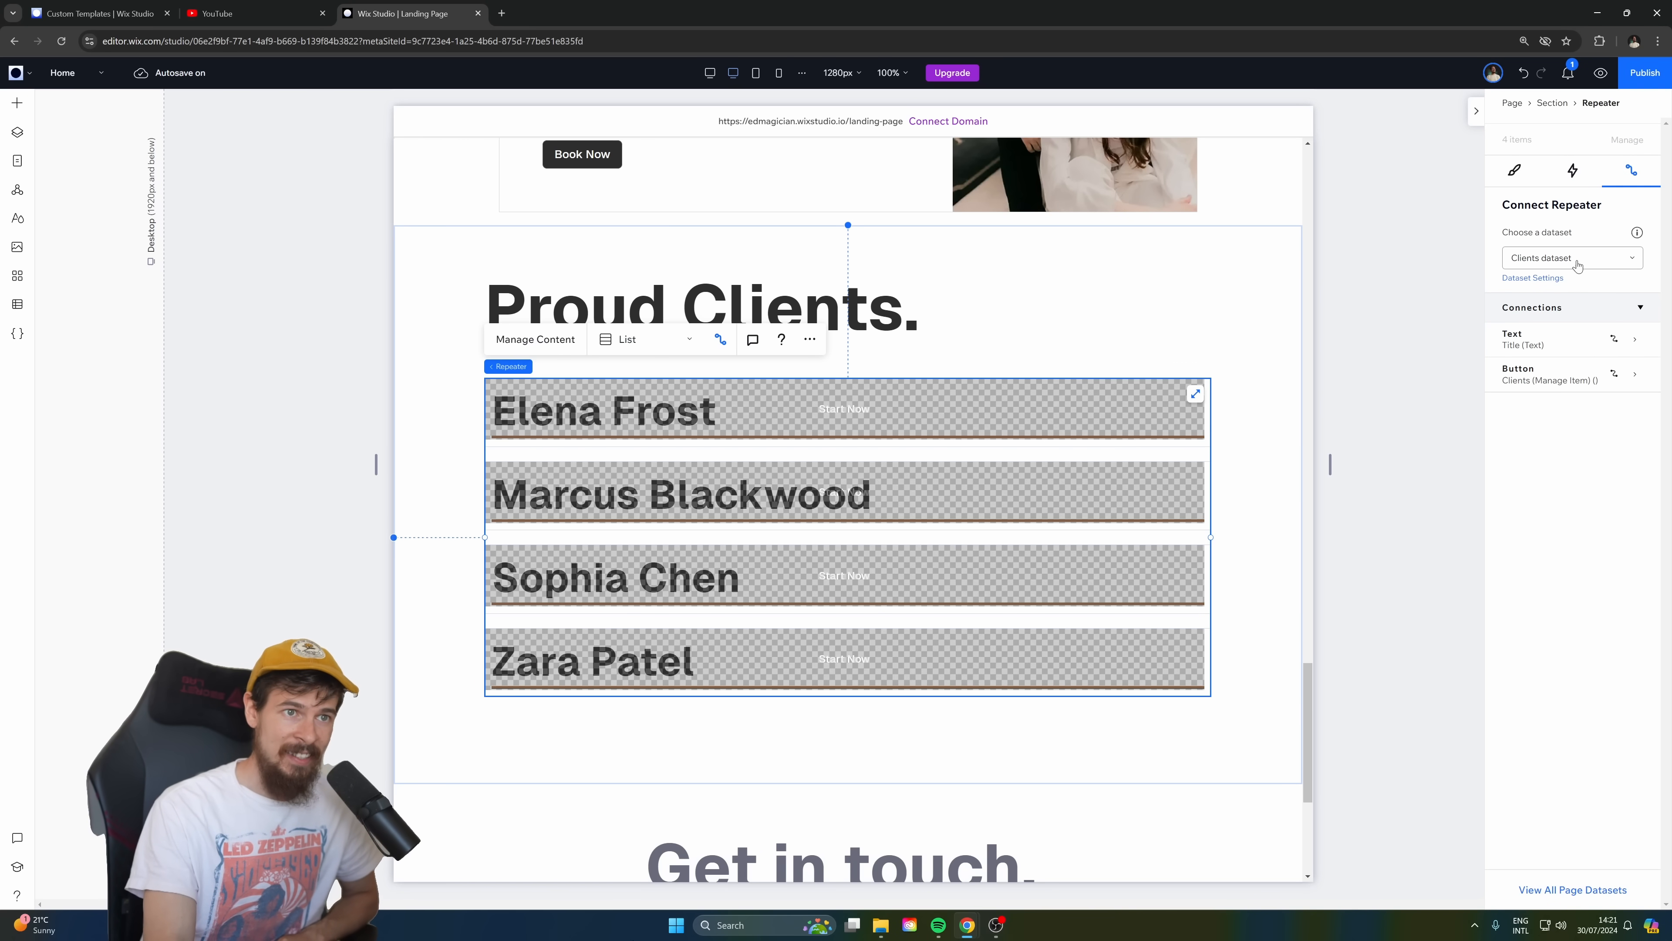
scroll(629, 522, up, 2)
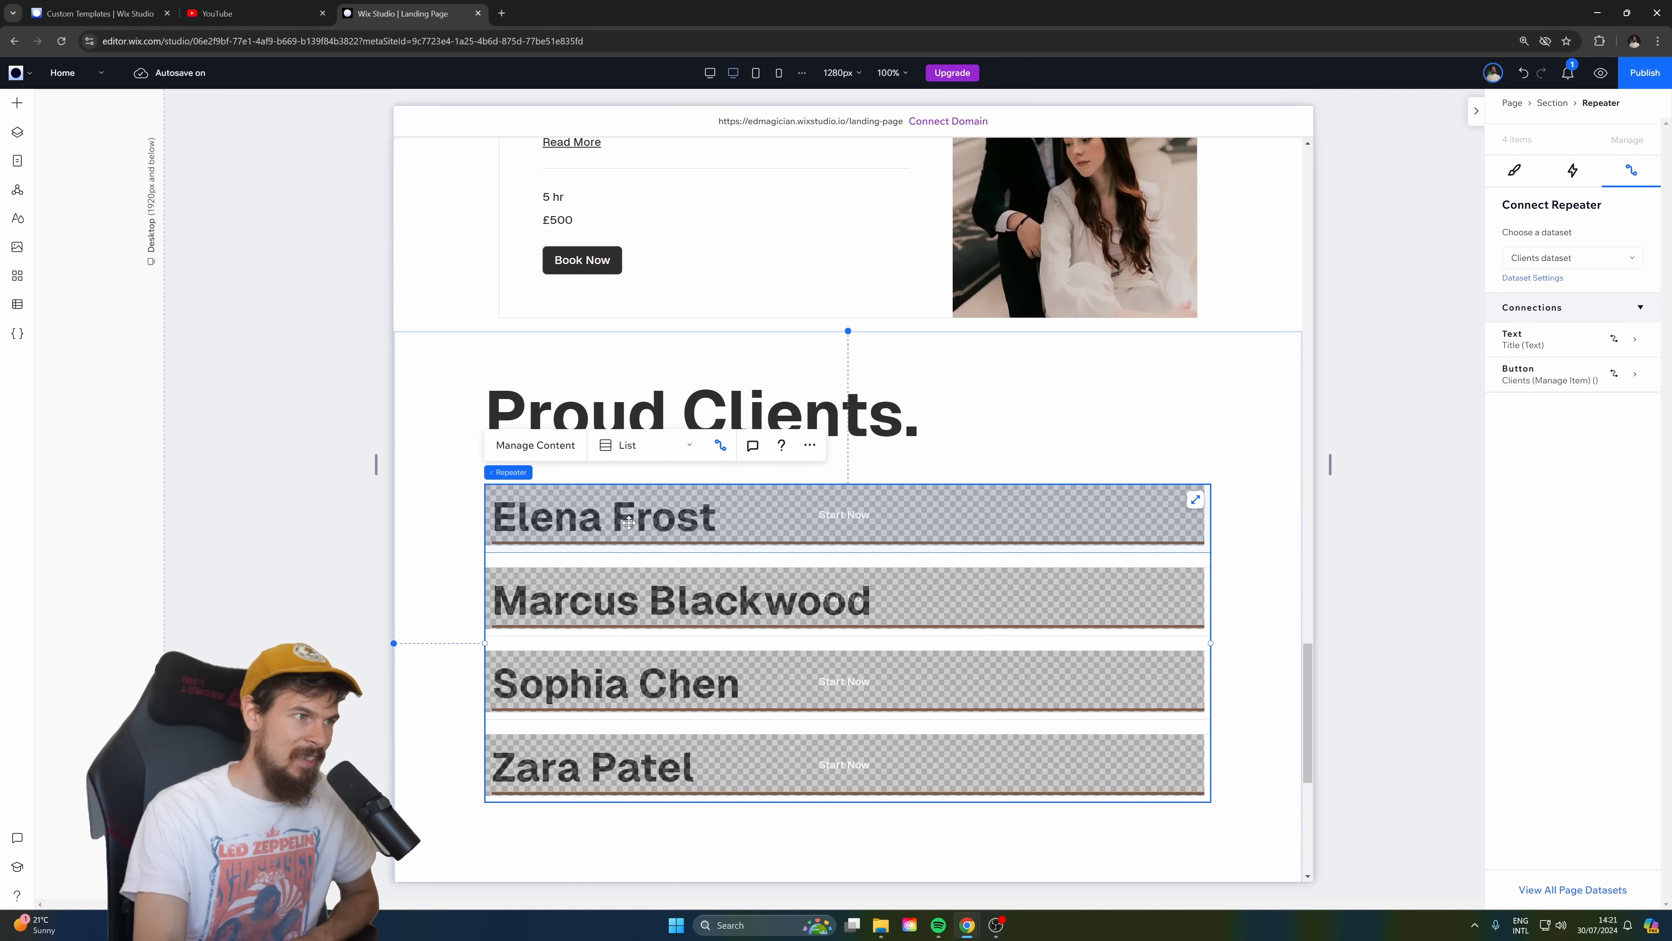
Check the click-action connection of the first client item's button, keeping the Clients (Manage Item) dynamic page selected.
click(950, 510)
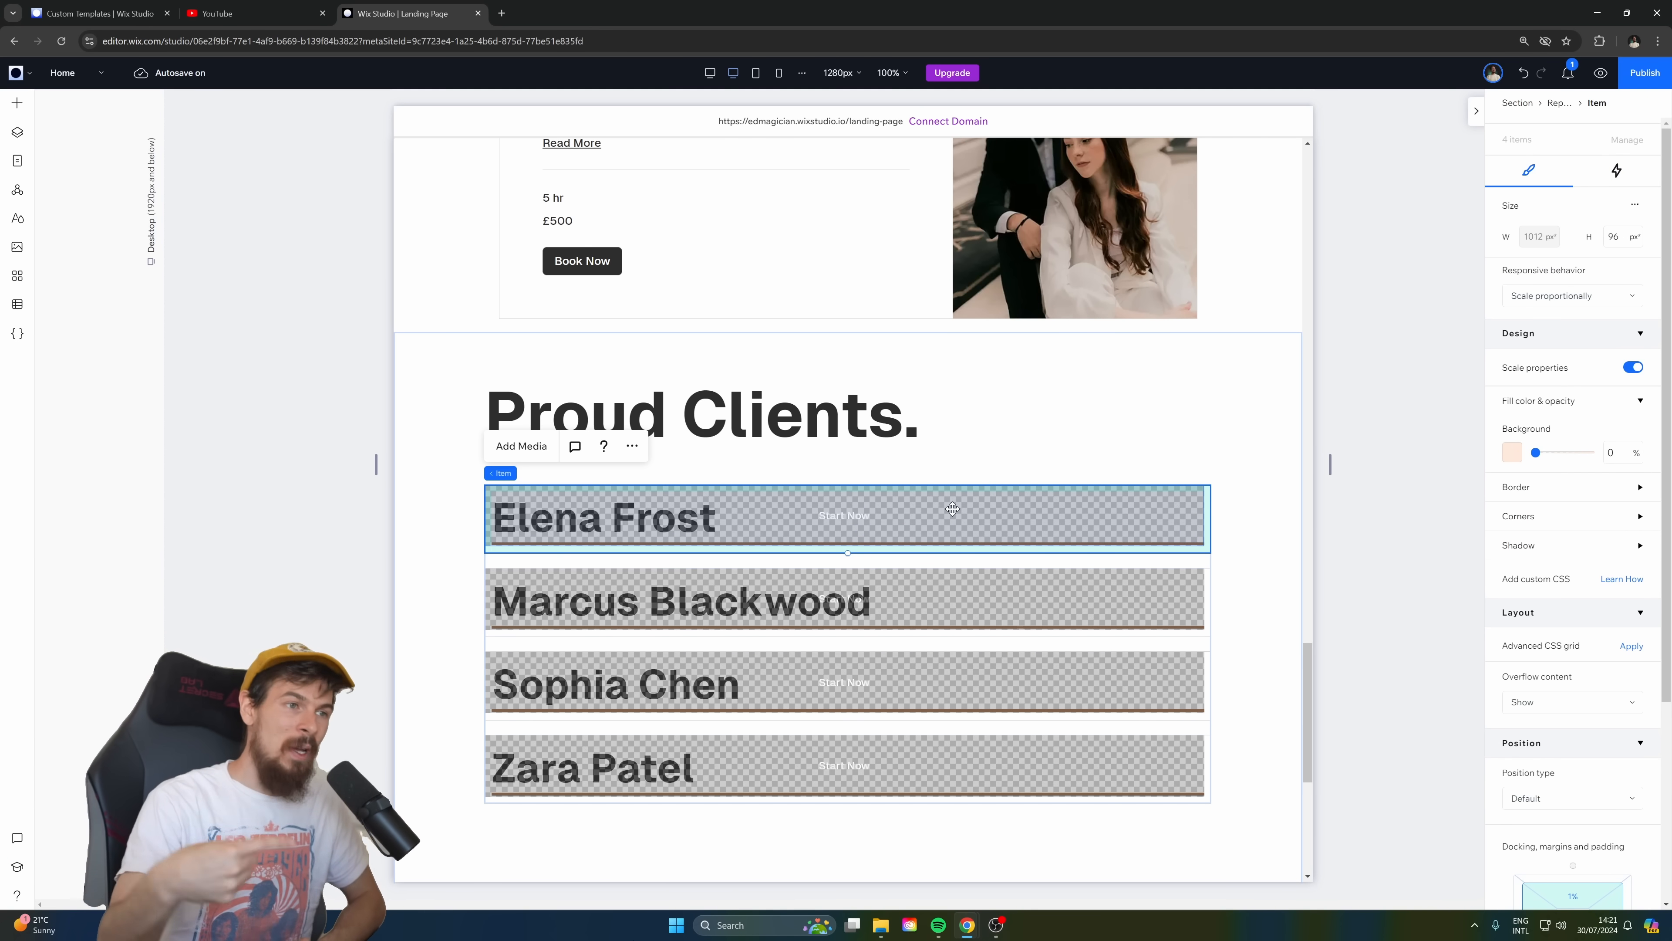
click(1051, 527)
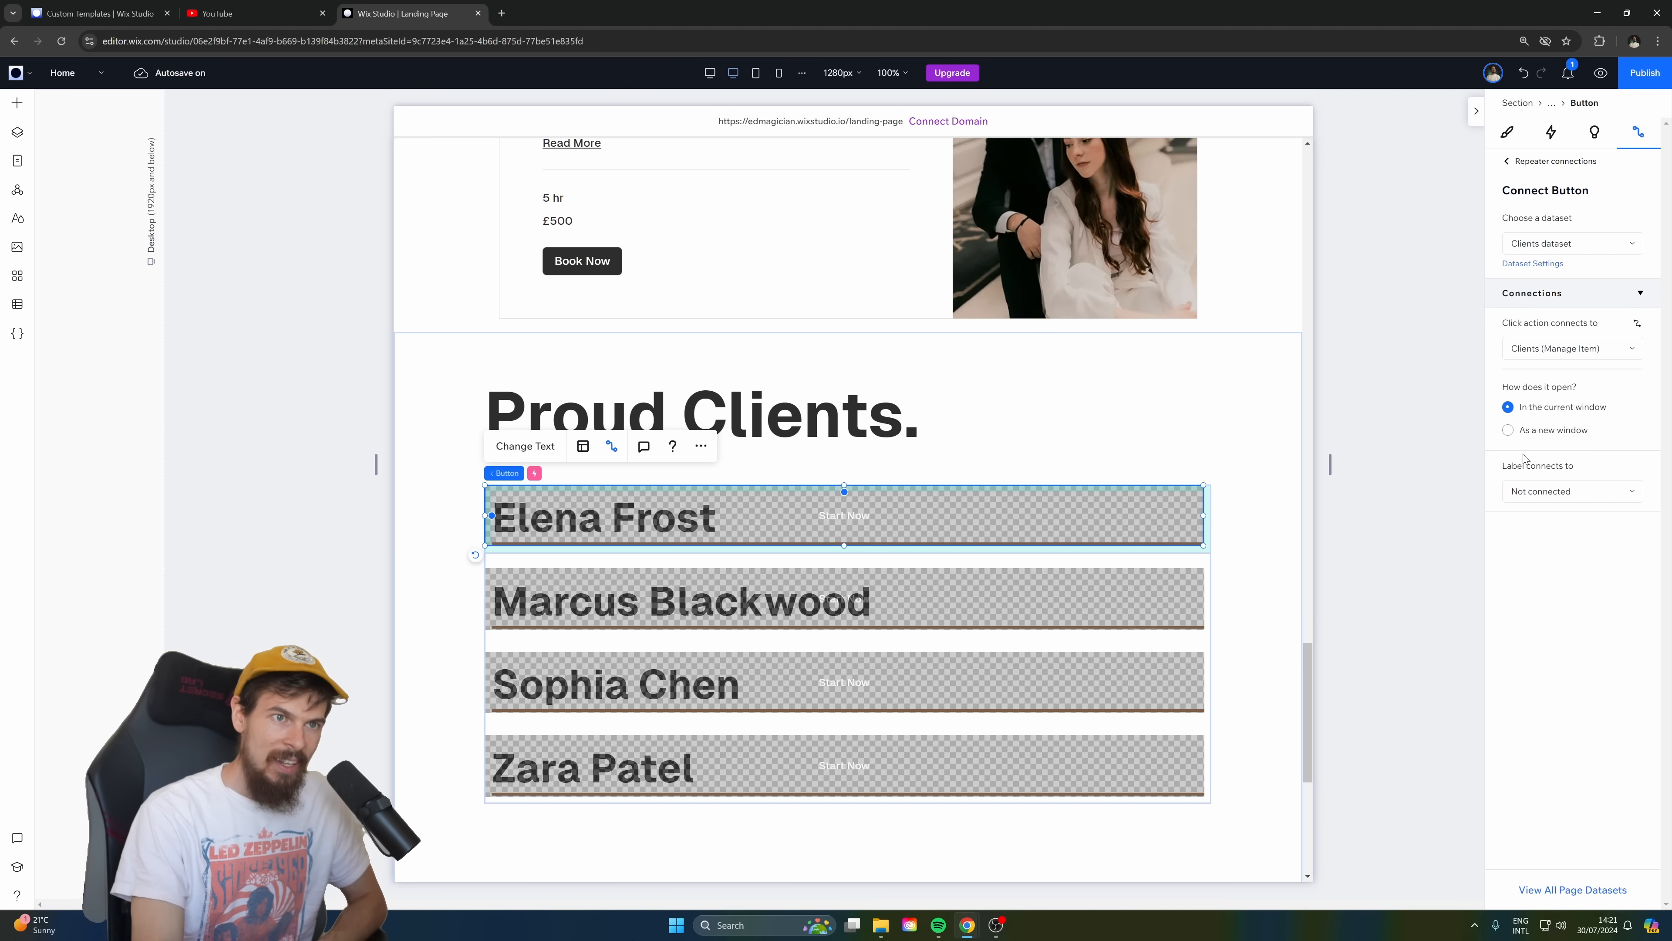
click(1540, 350)
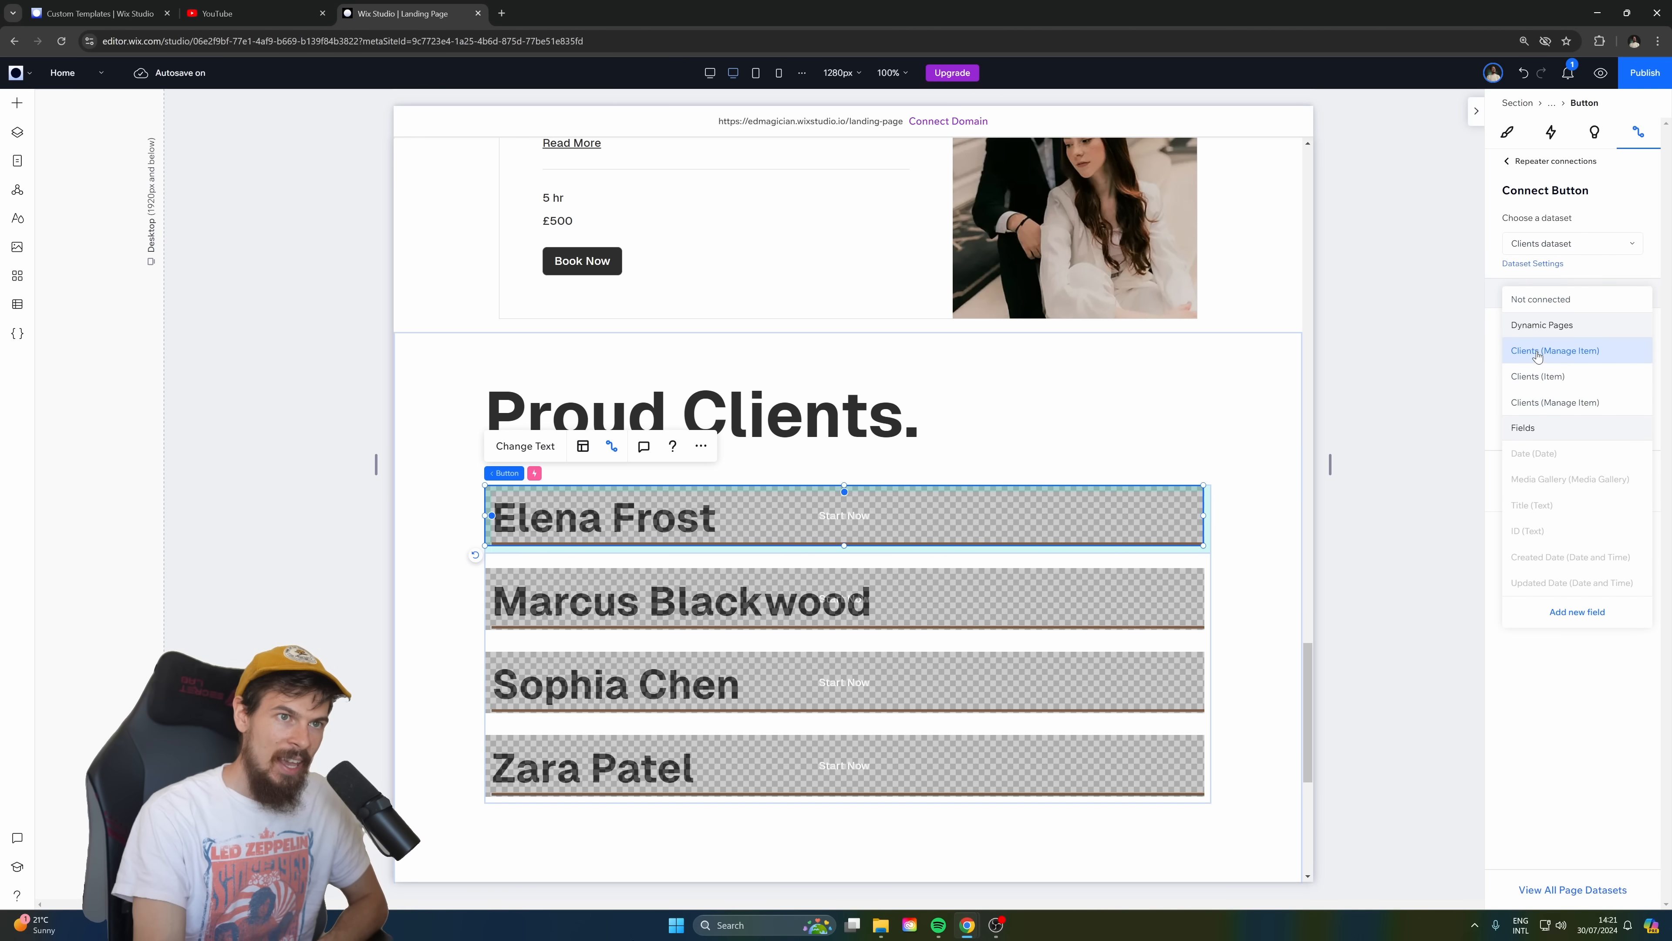
click(1538, 353)
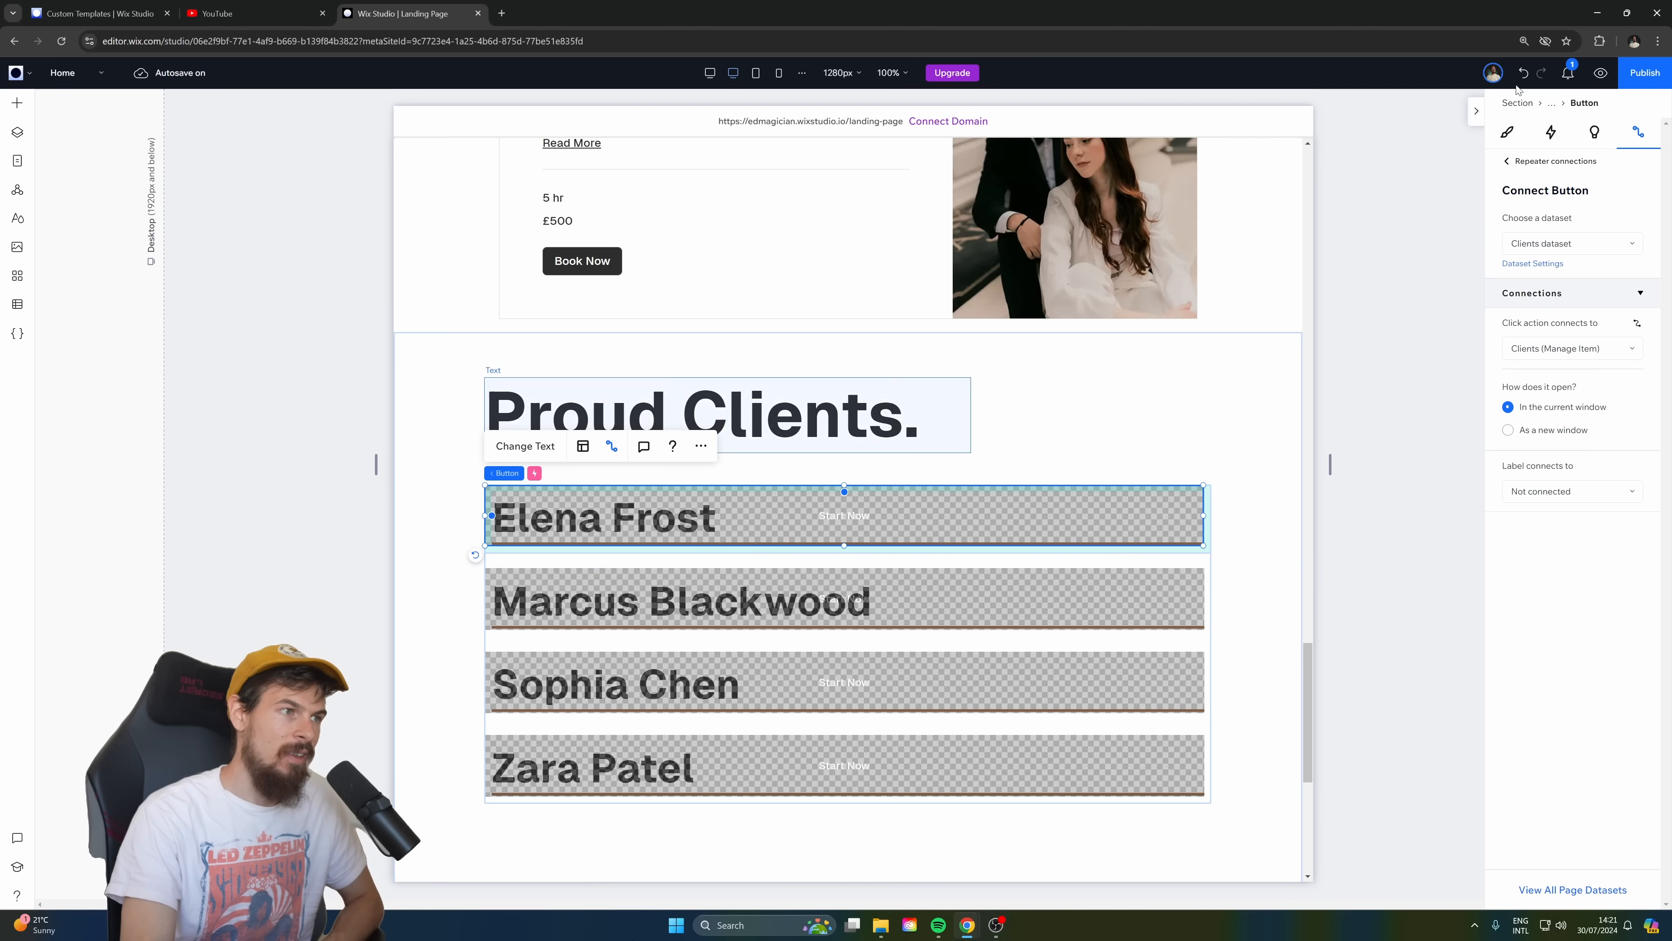
Preview the site, open the first client's dynamic page, browse each following client's photo gallery, and return to the editor.
click(1600, 73)
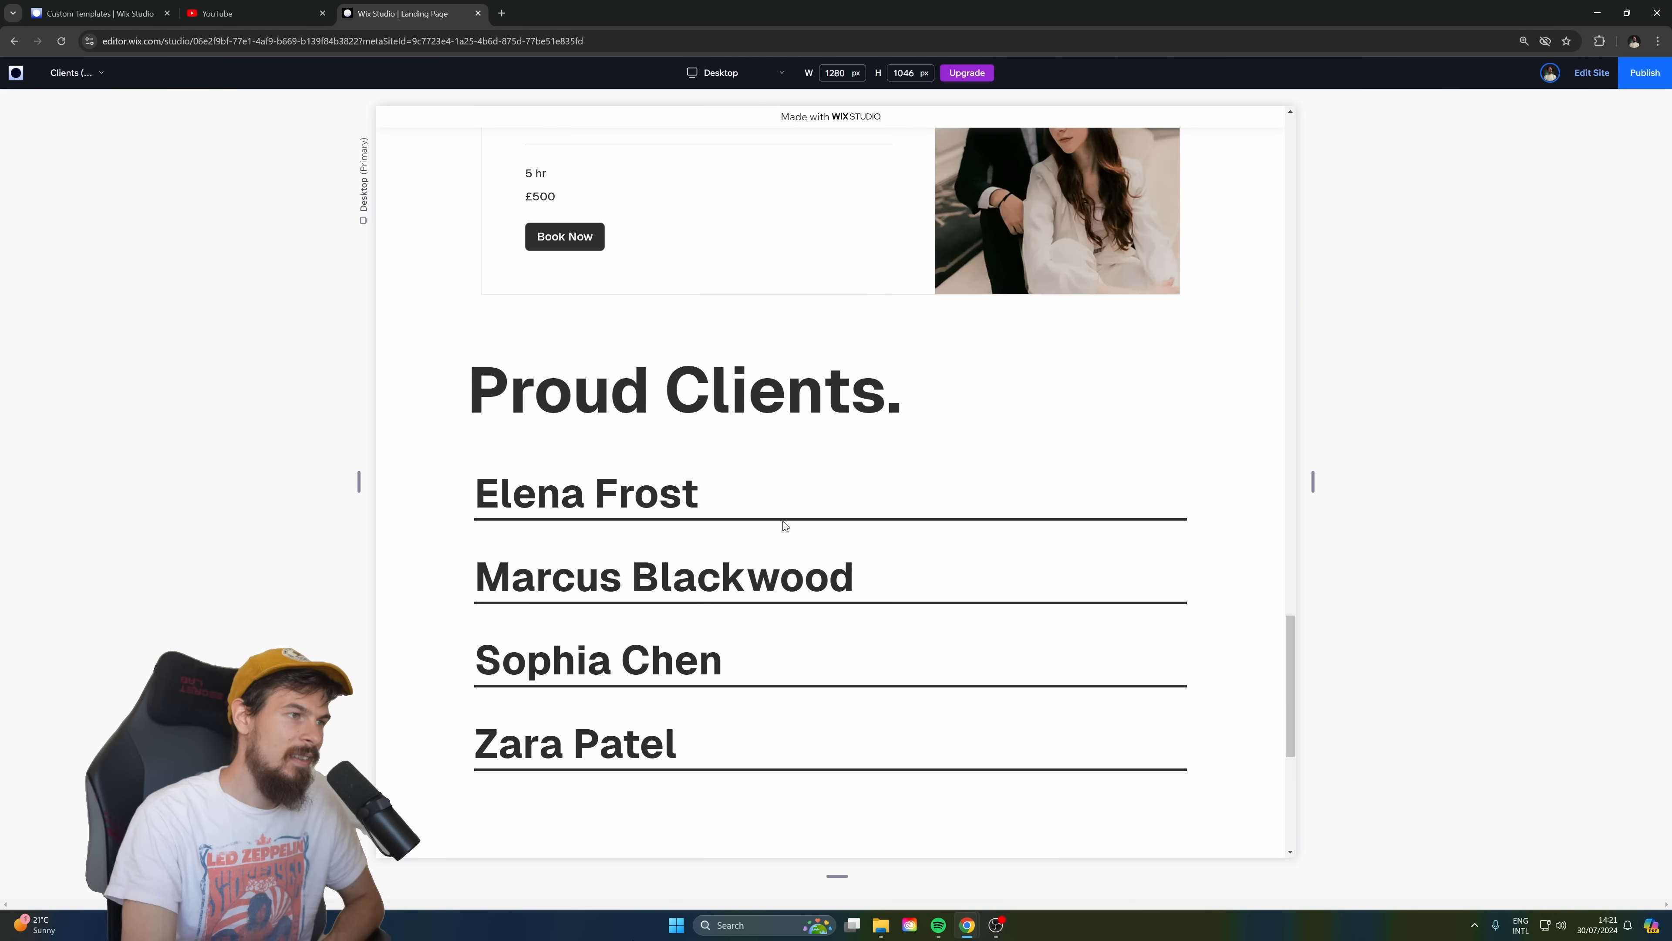
click(785, 525)
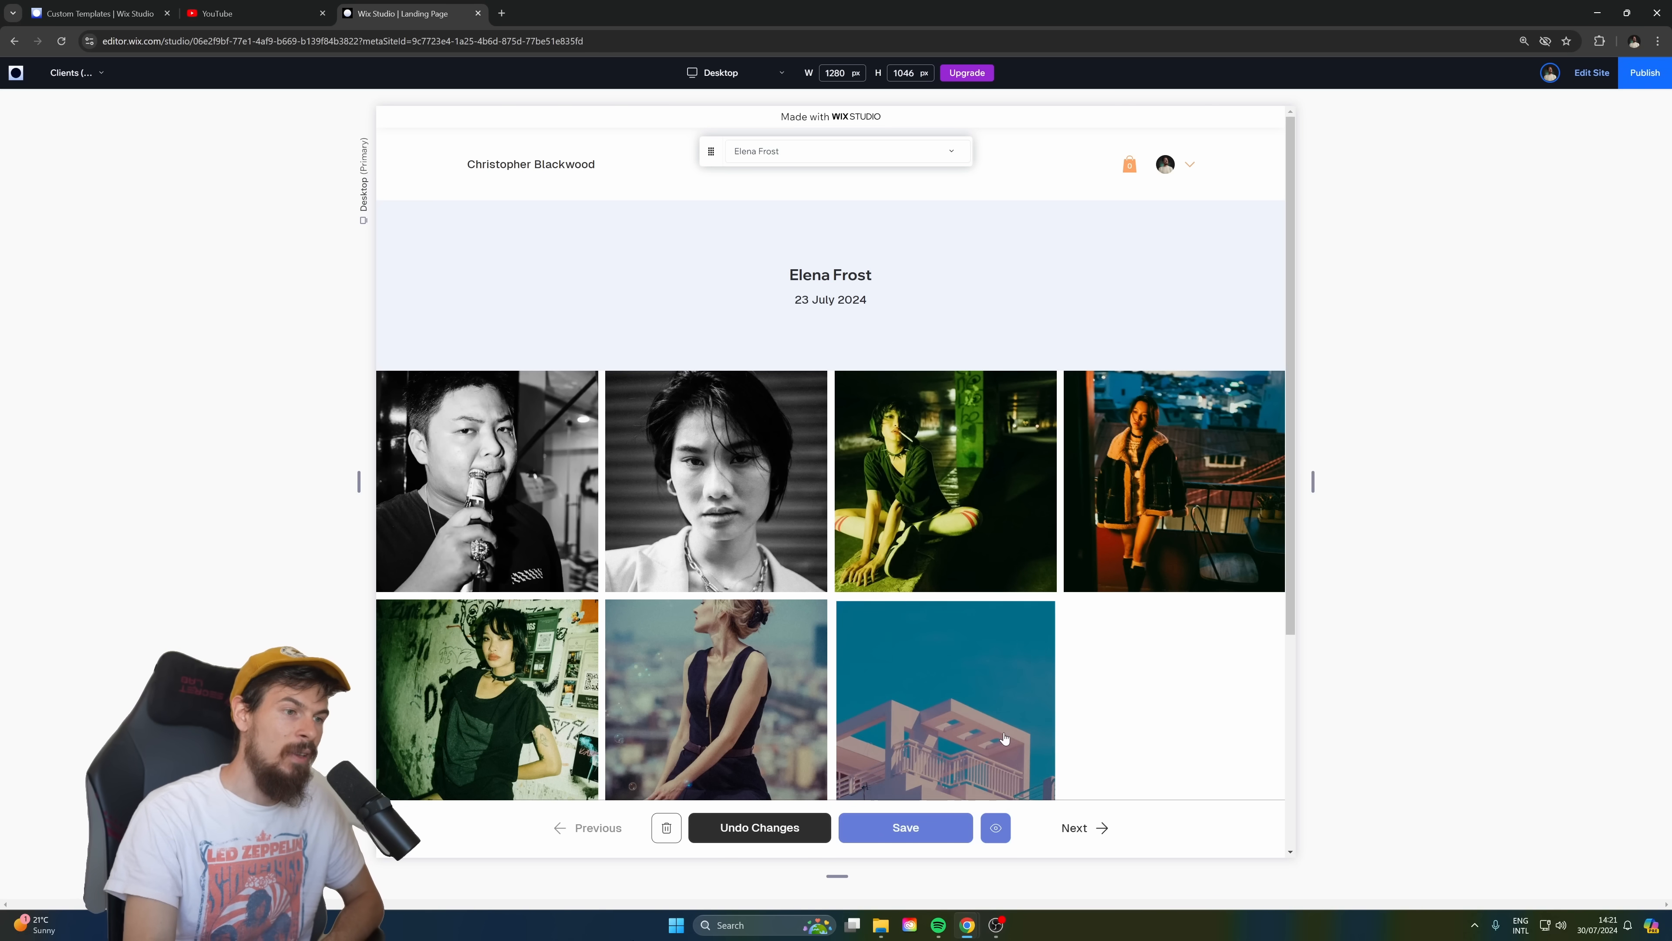
click(1073, 843)
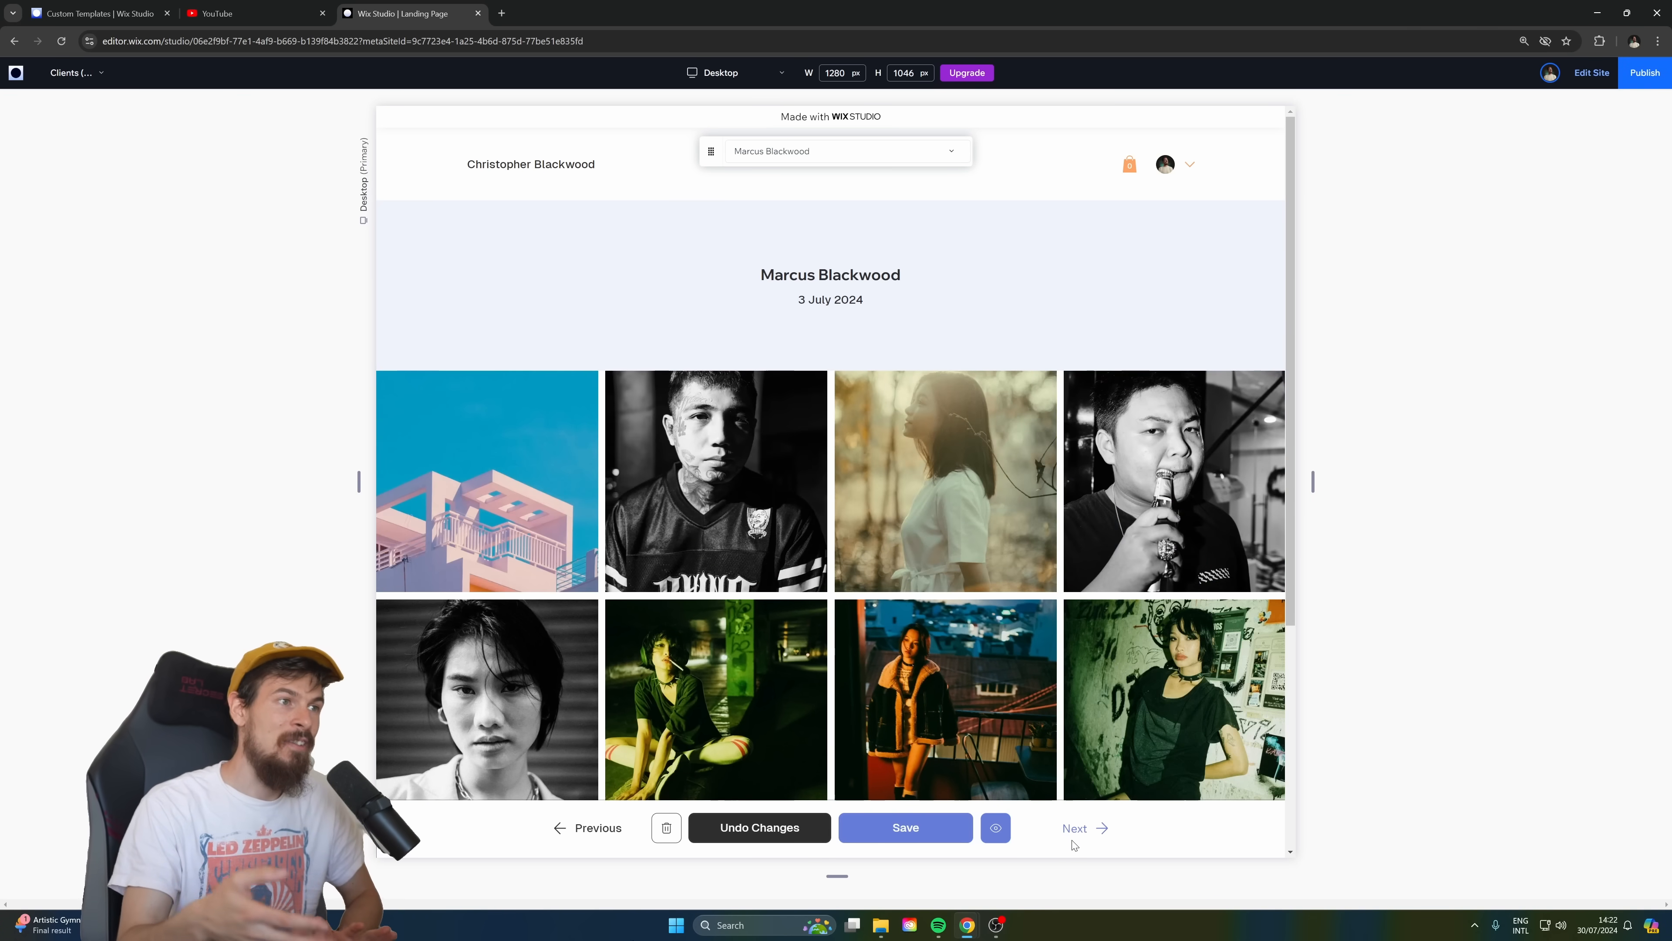
scroll(1241, 373, down, 5)
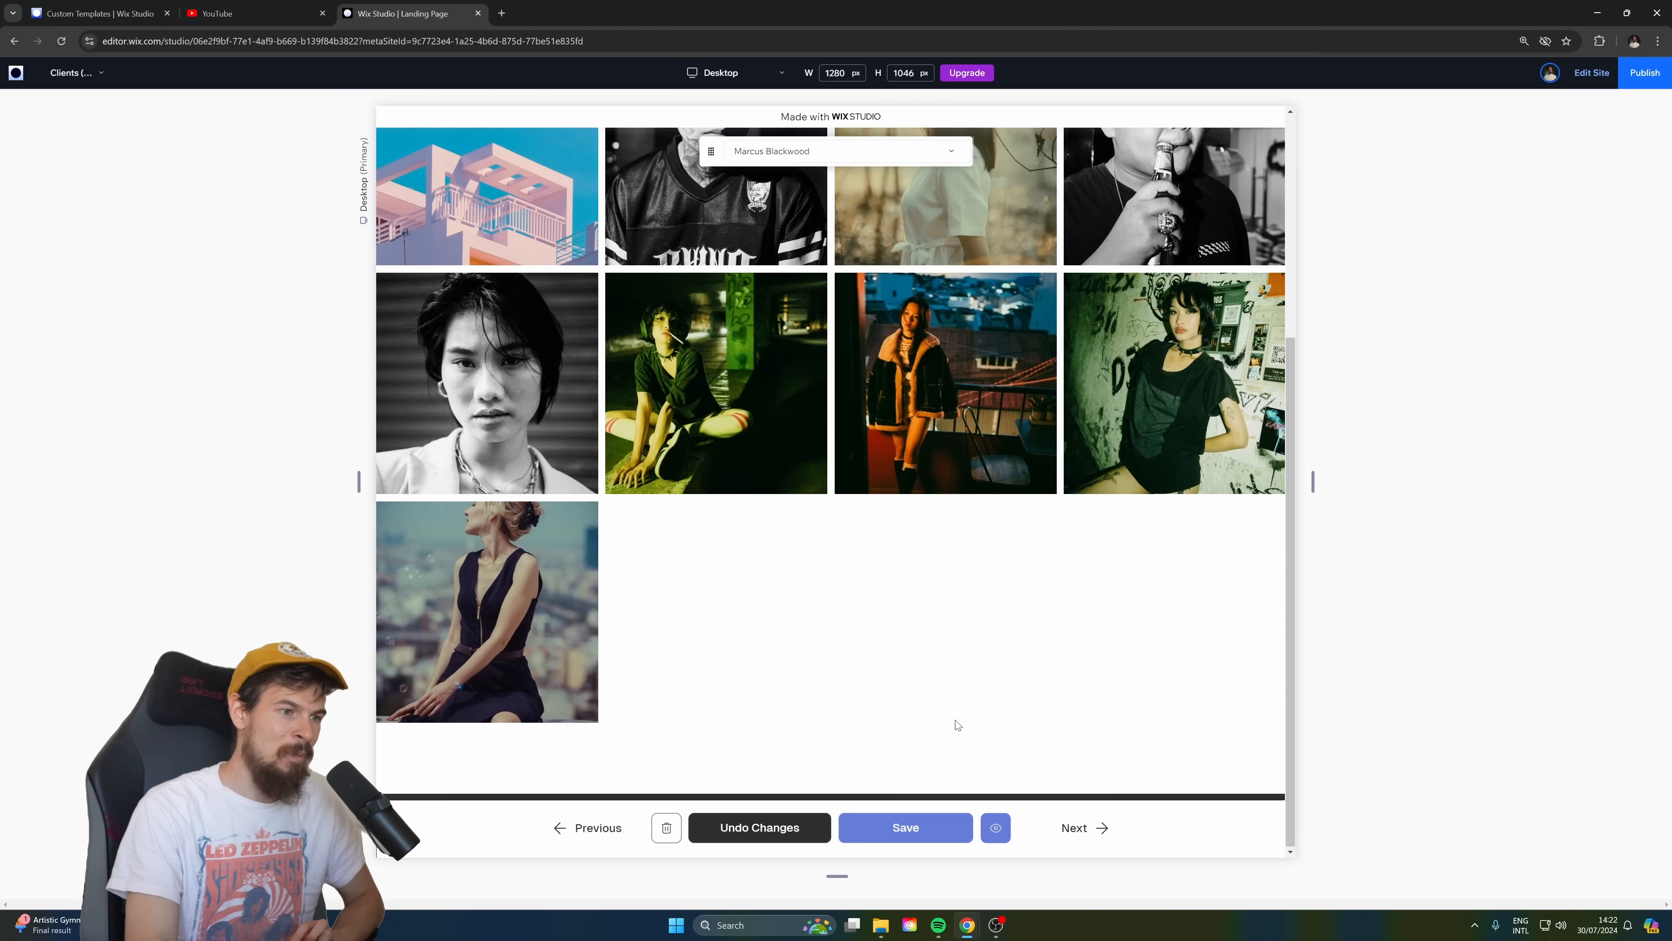
scroll(922, 560, up, 3)
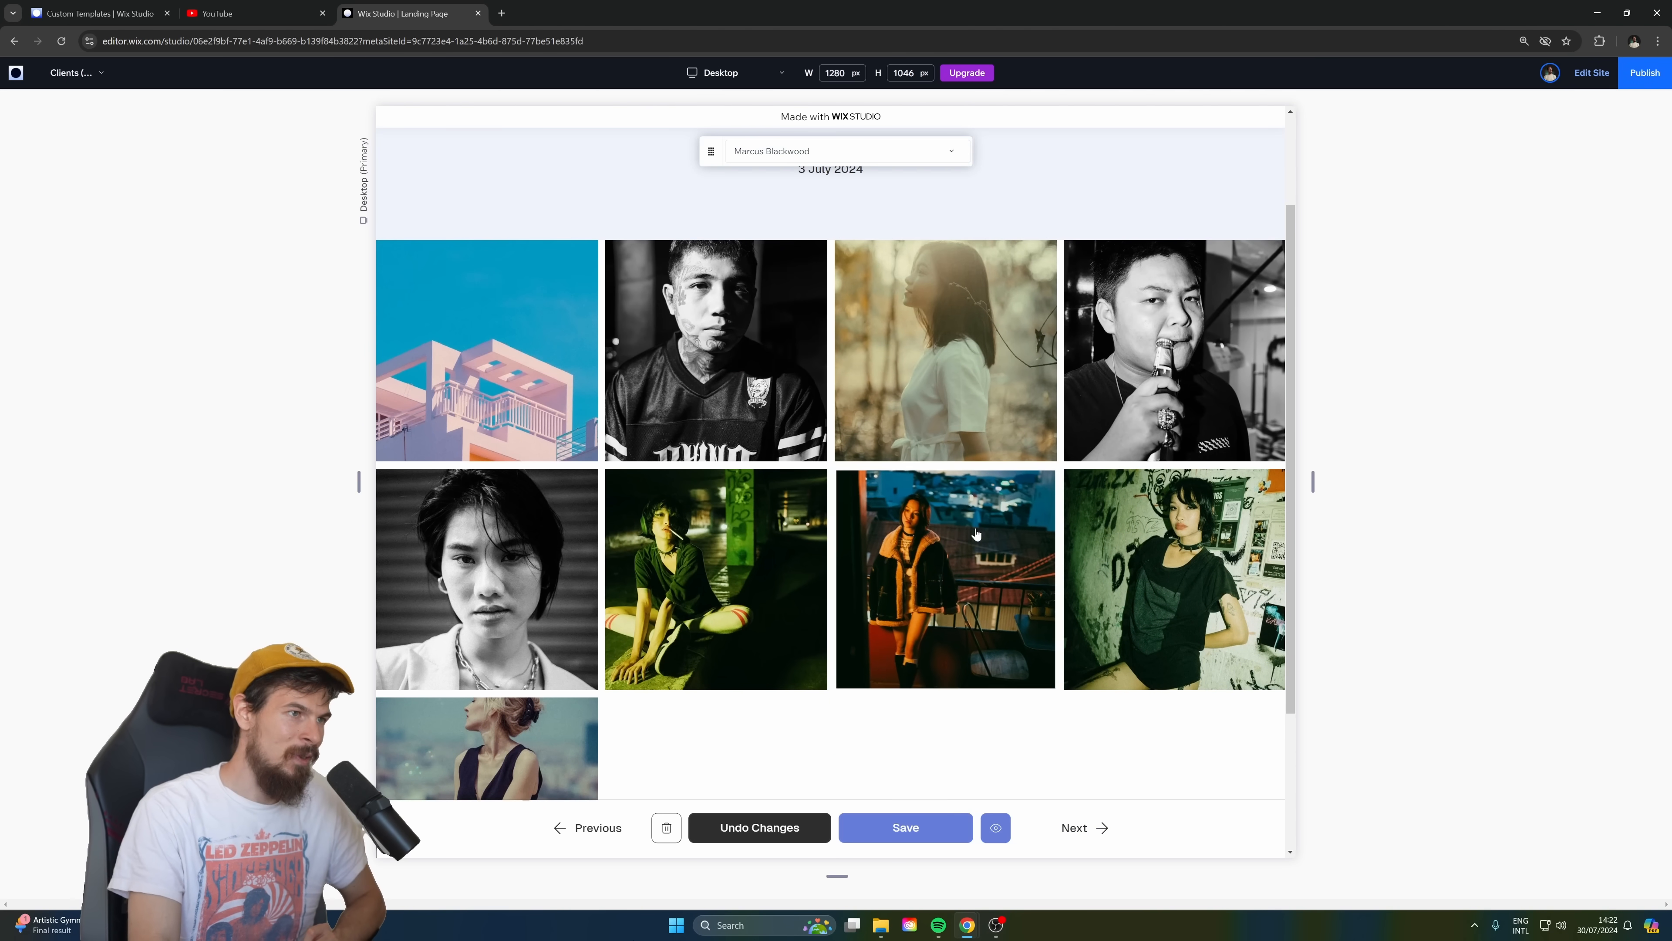
click(1079, 828)
scroll(731, 510, down, 5)
scroll(730, 509, up, 3)
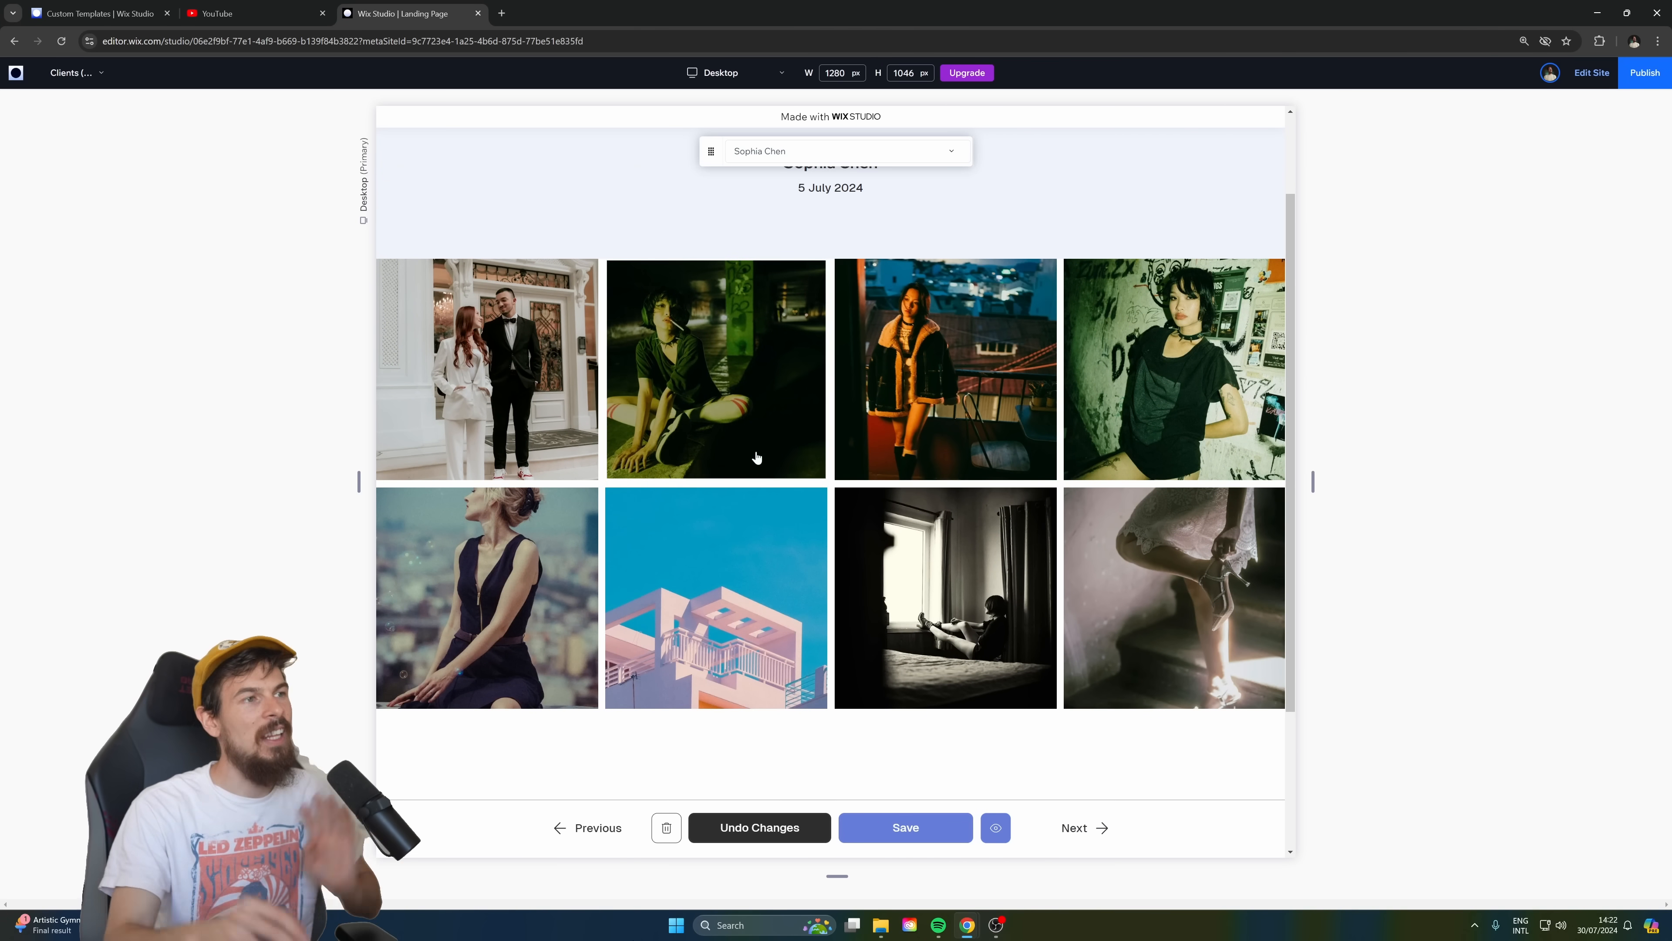
click(1080, 828)
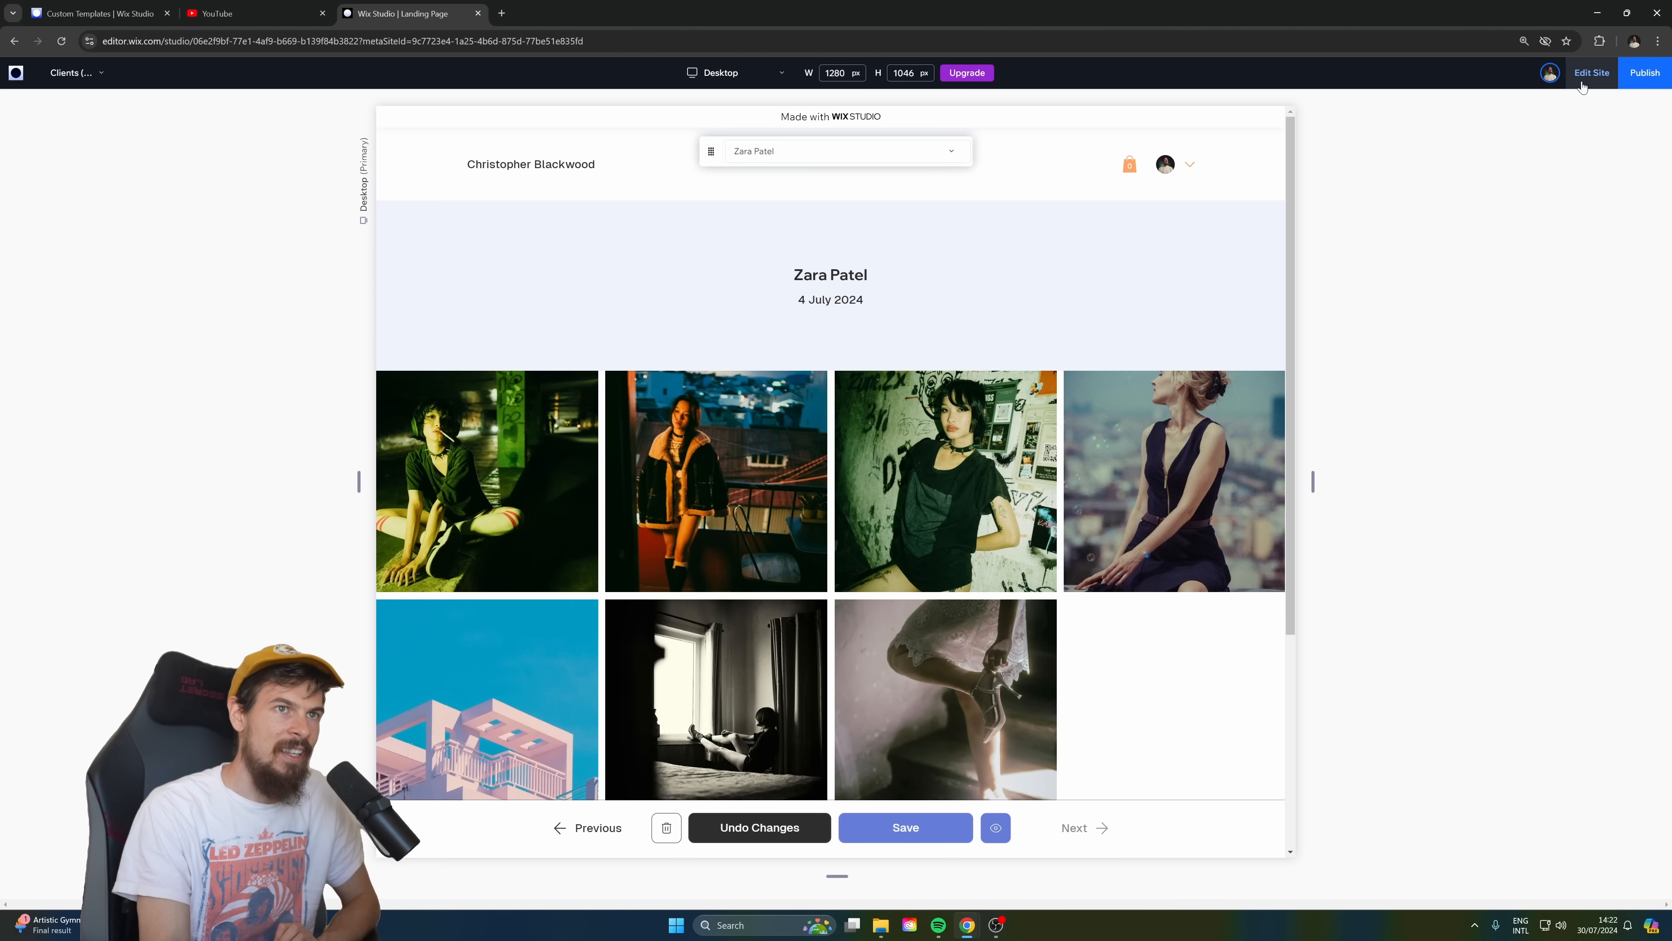
click(1591, 73)
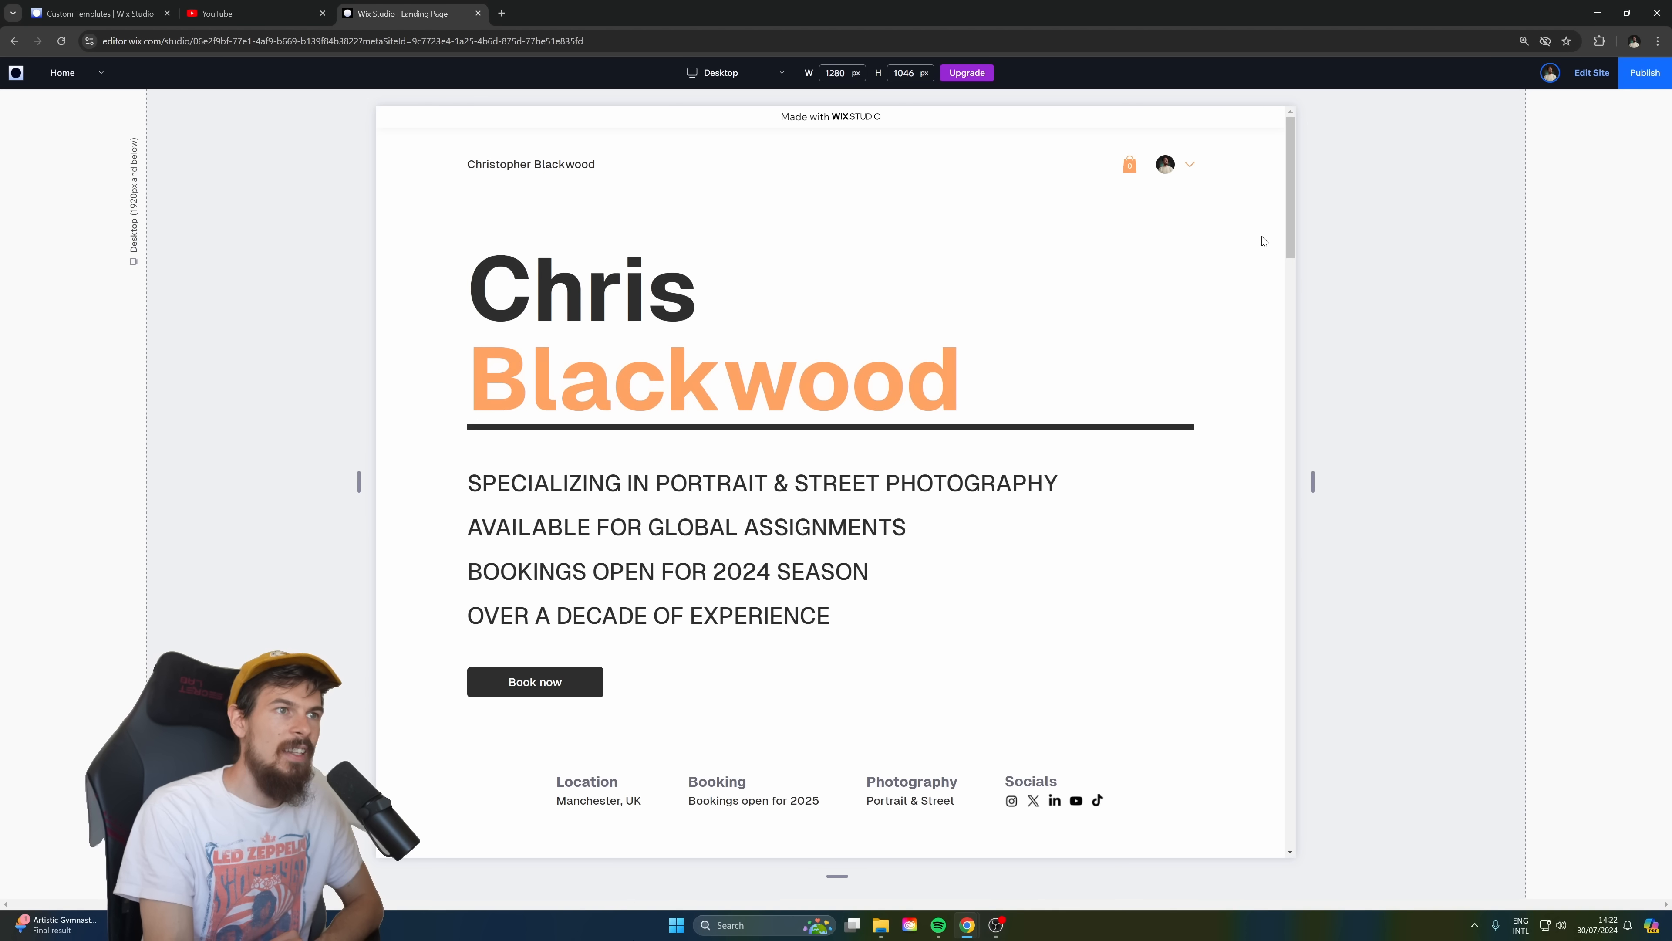
Review the Home page preview from the hero through the photo gallery, "Our Packages", "Proud Clients." and "Get in touch." sections.
drag(1293, 186, 1303, 337)
scroll(978, 373, down, 10)
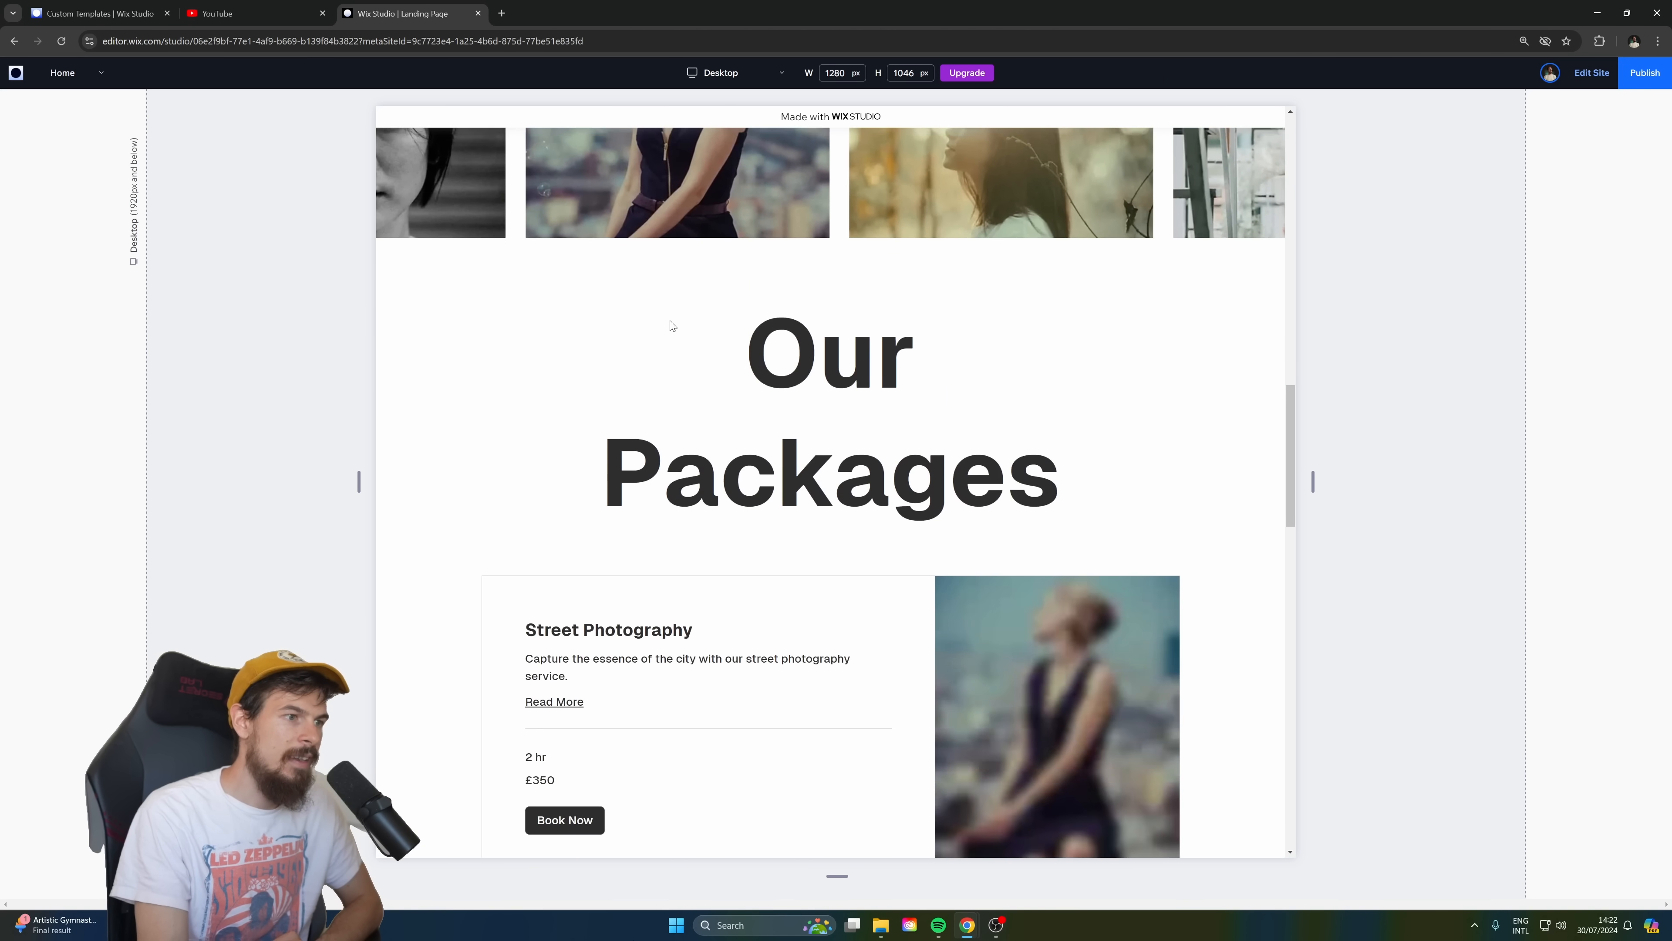
scroll(789, 307, down, 15)
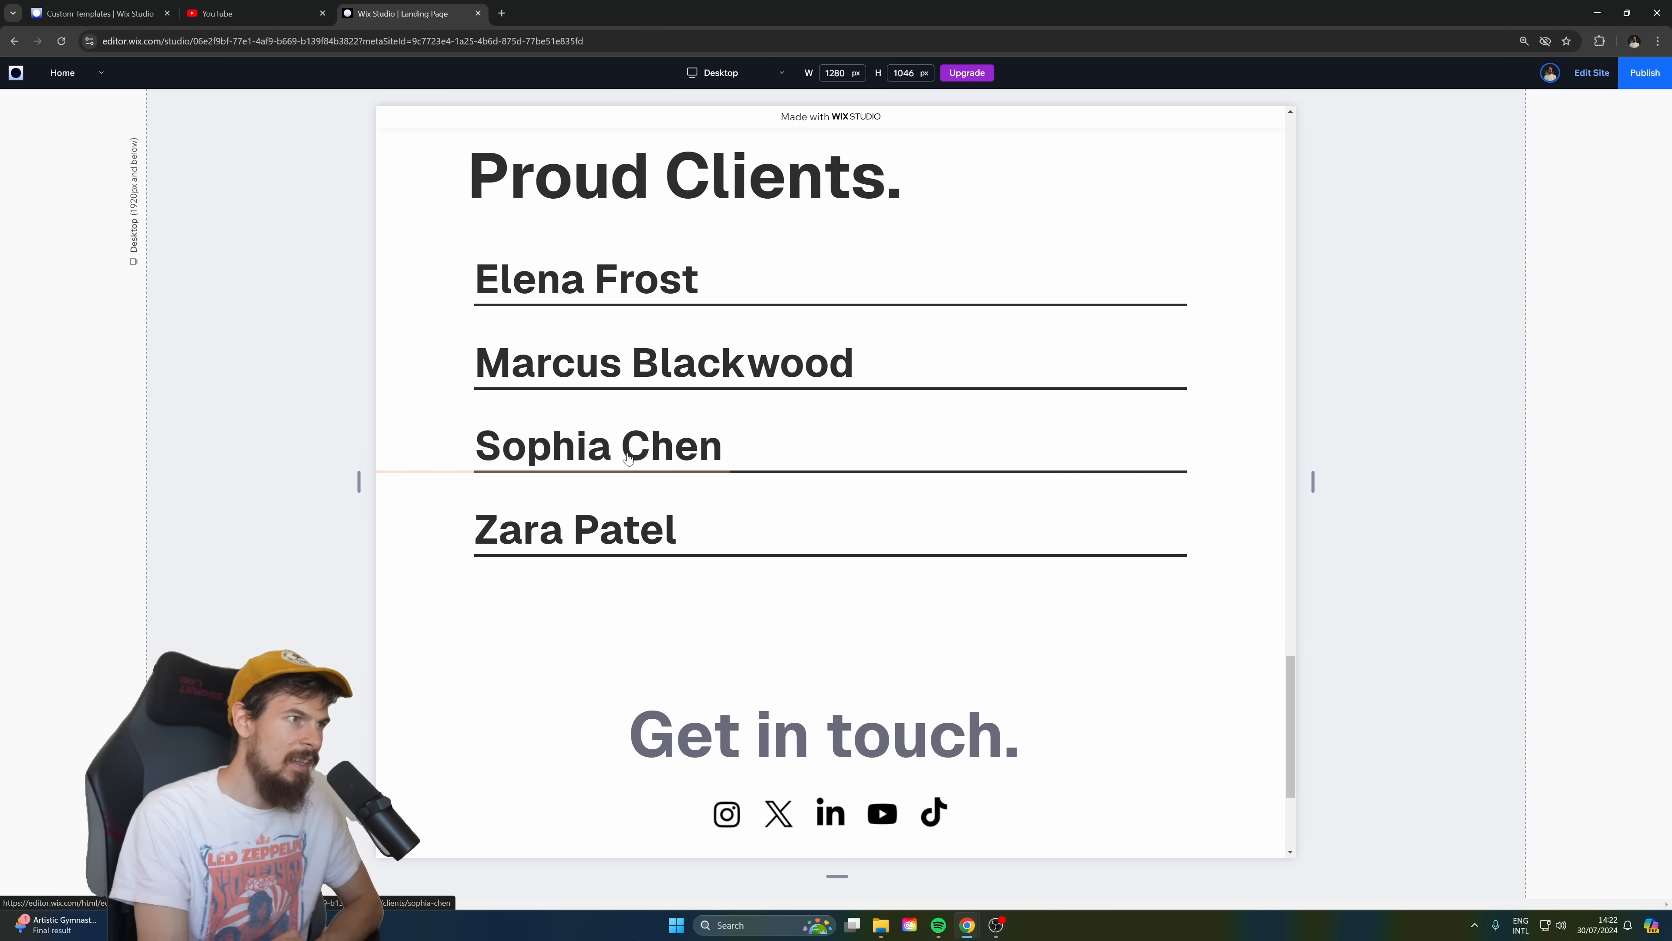
scroll(629, 513, down, 4)
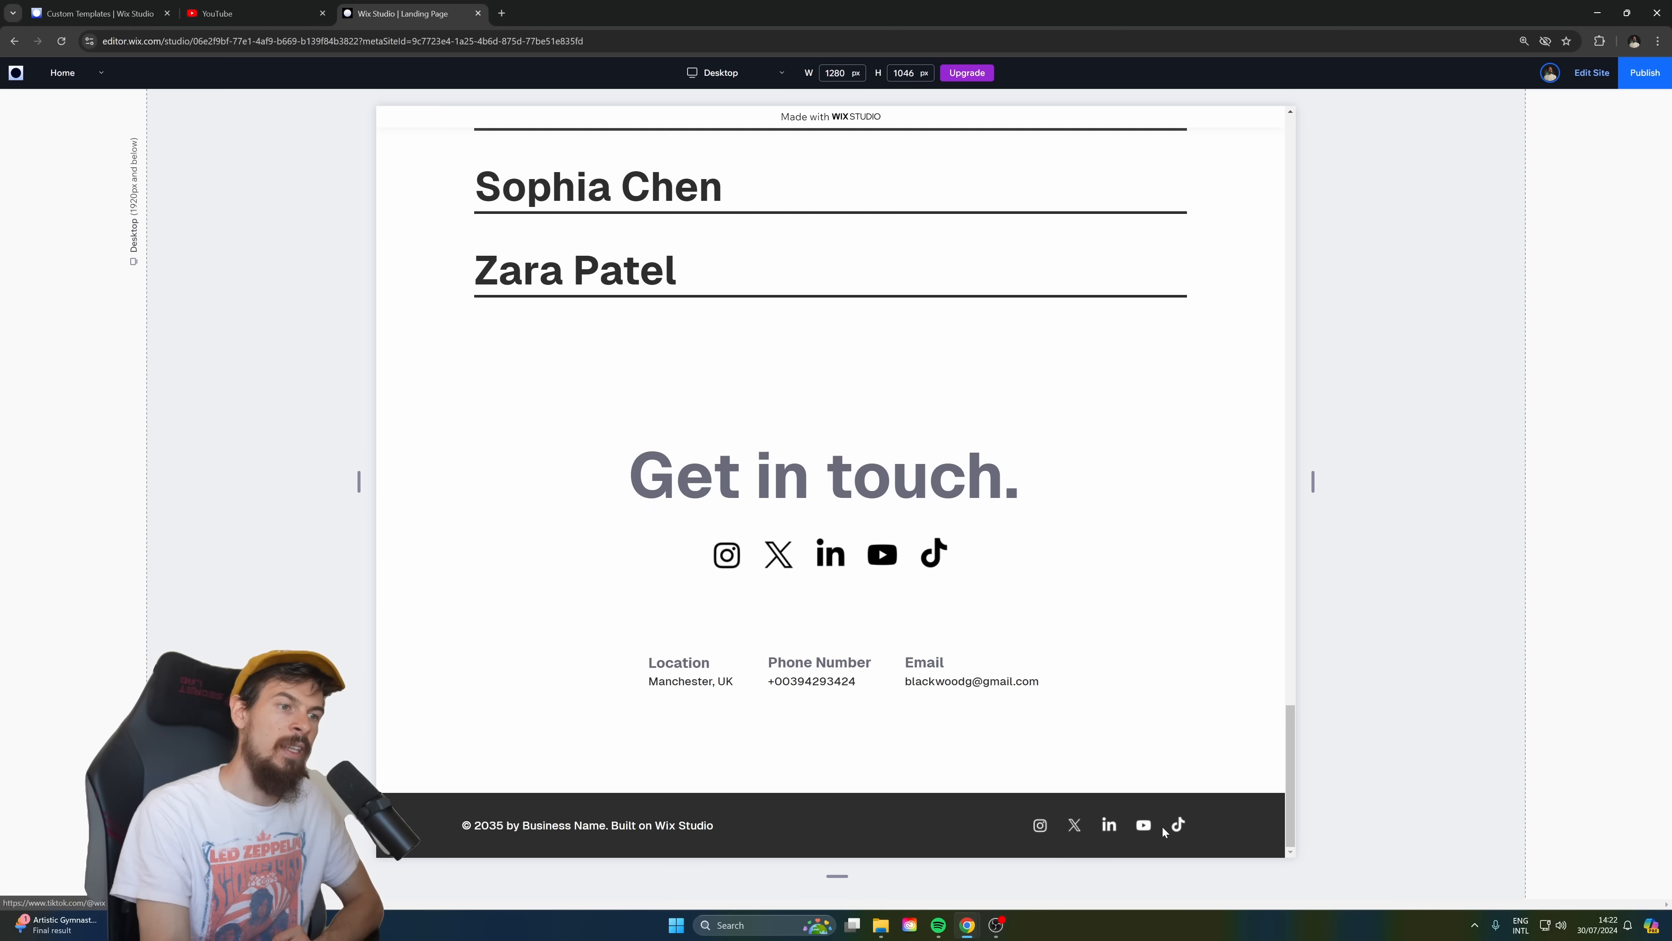
scroll(717, 667, up, 10)
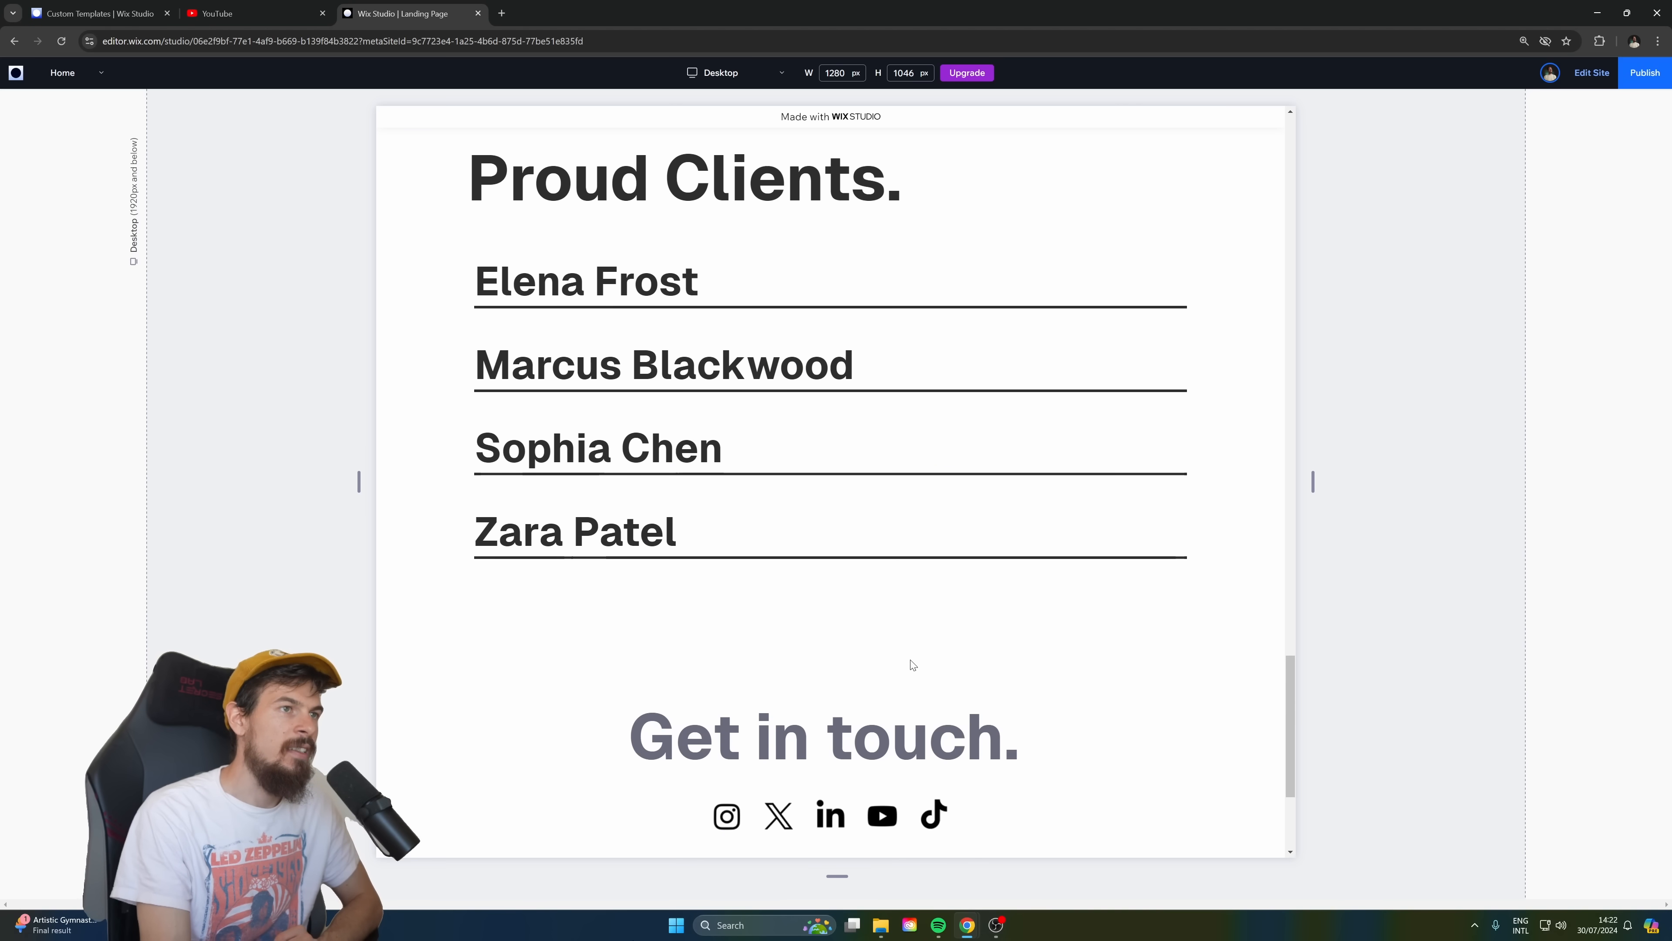
scroll(1018, 656, up, 5)
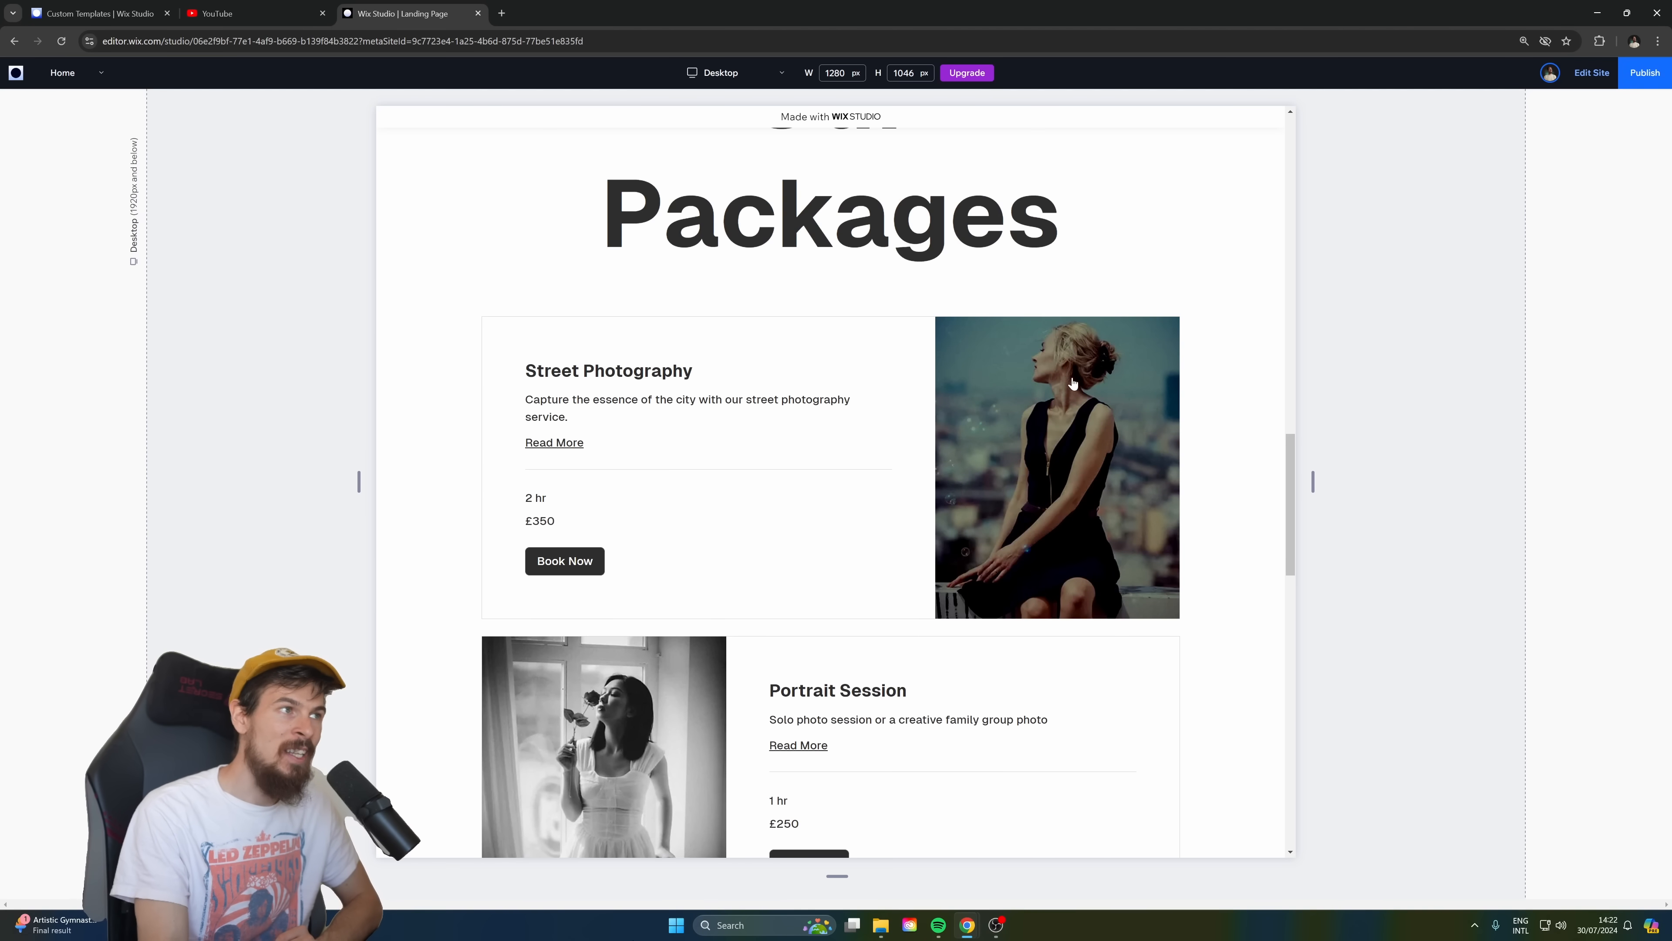
scroll(1476, 160, up, 3)
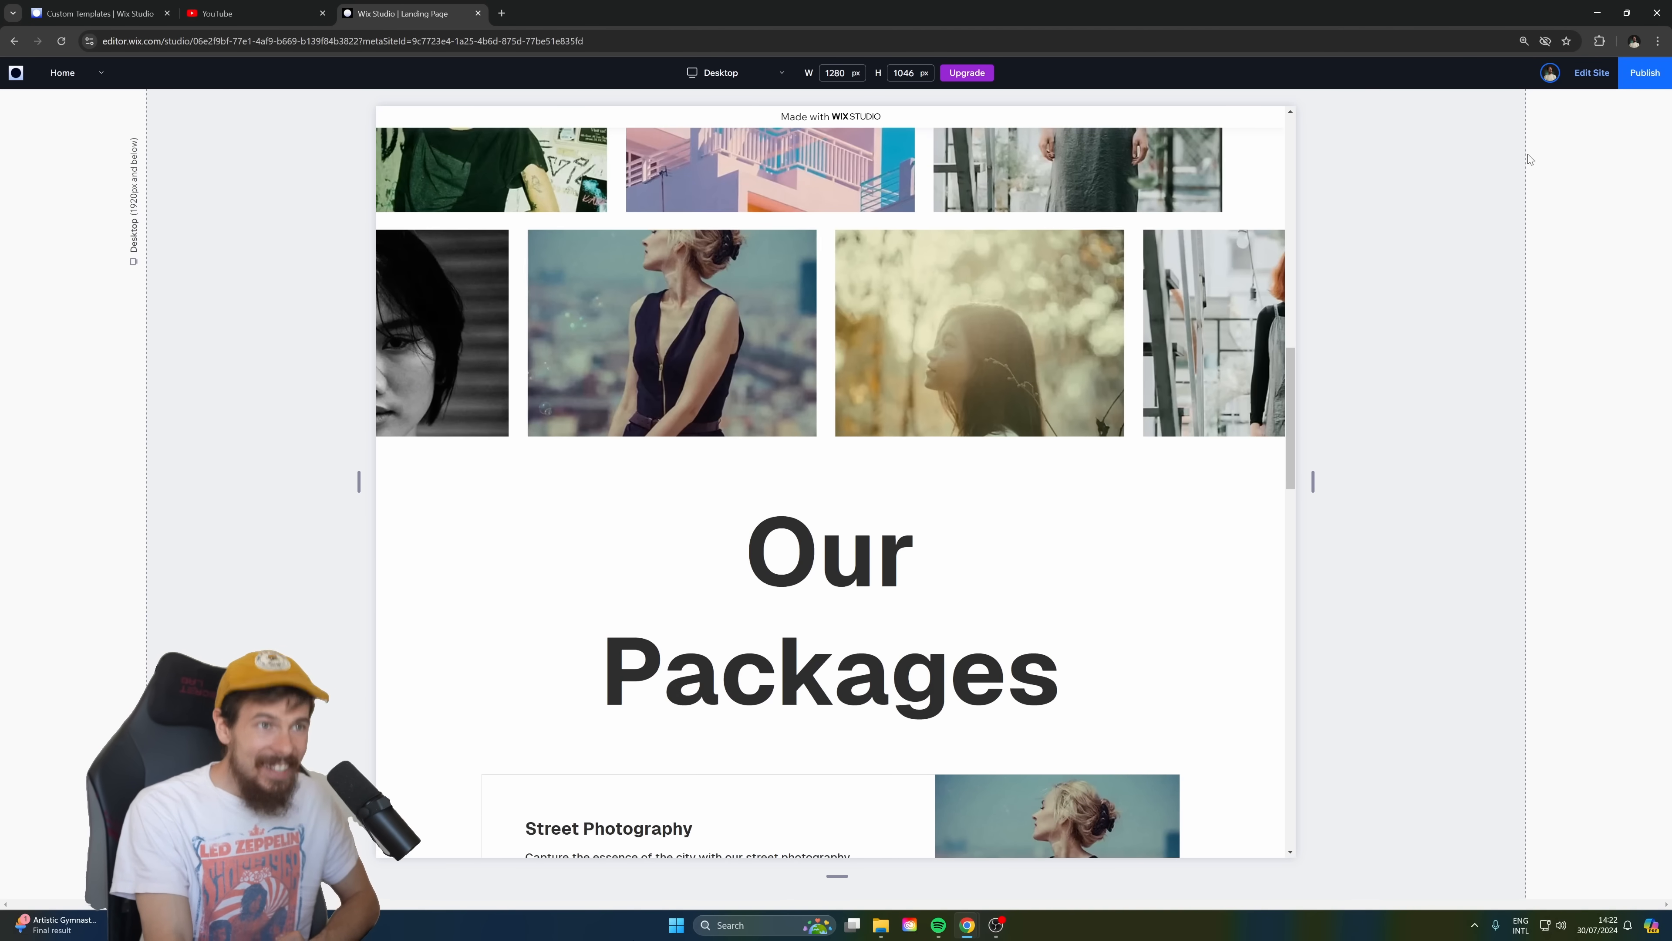
Return the previewed site to editing and open the submission form from the Wix Studio template-selling page.
click(1591, 73)
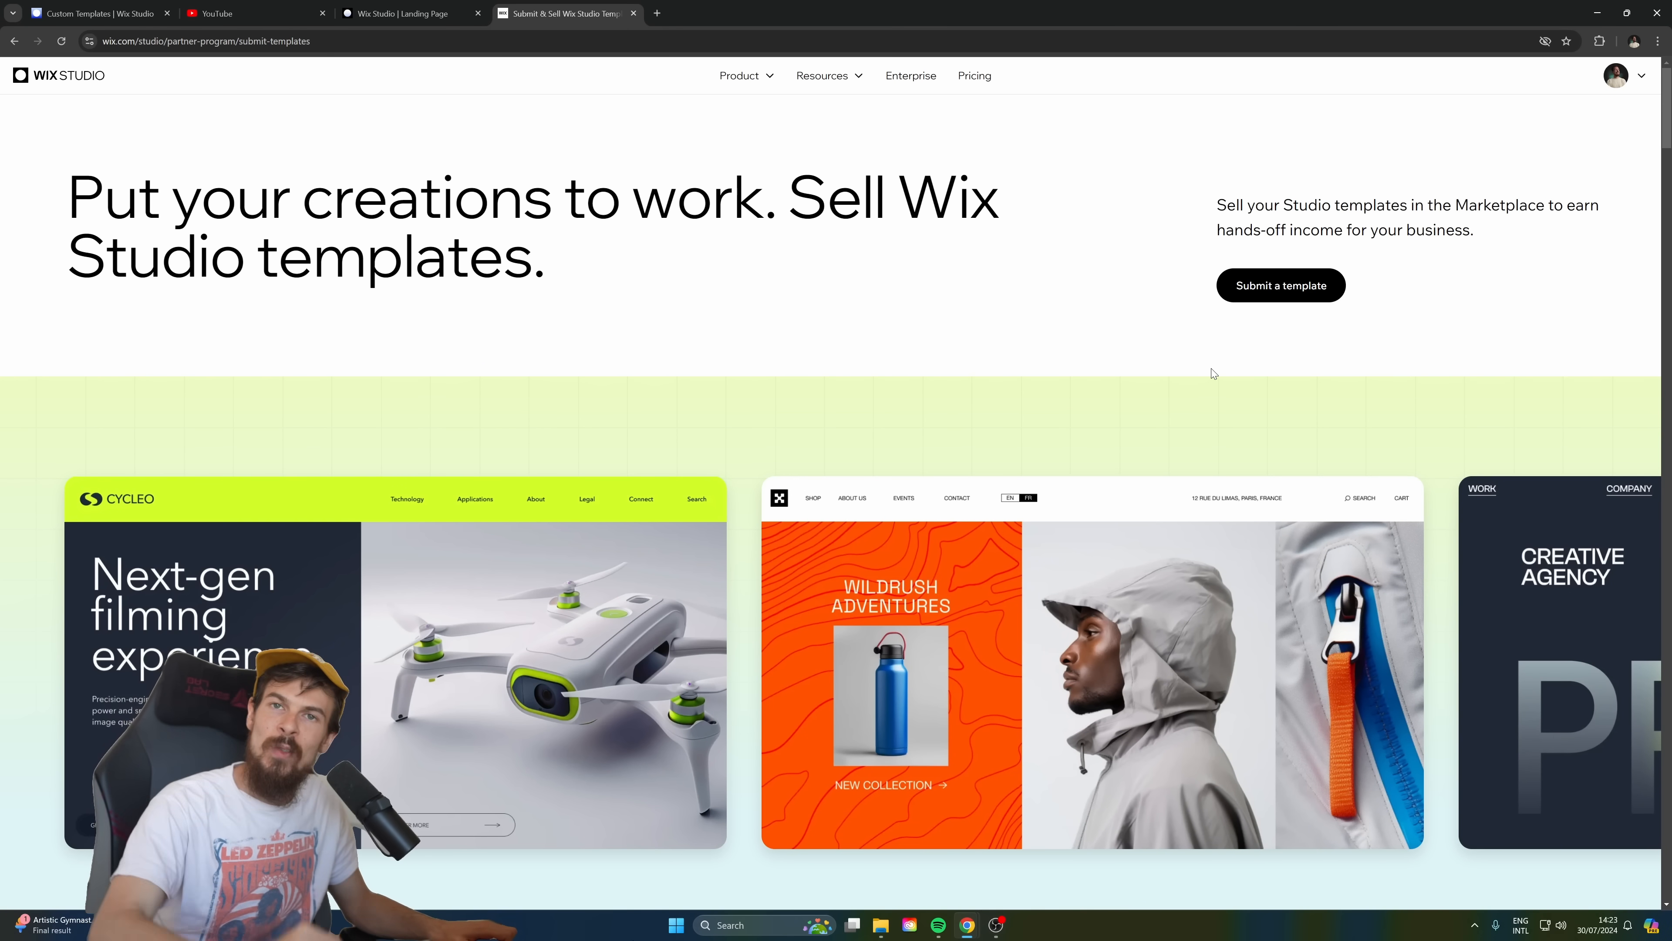
click(1272, 287)
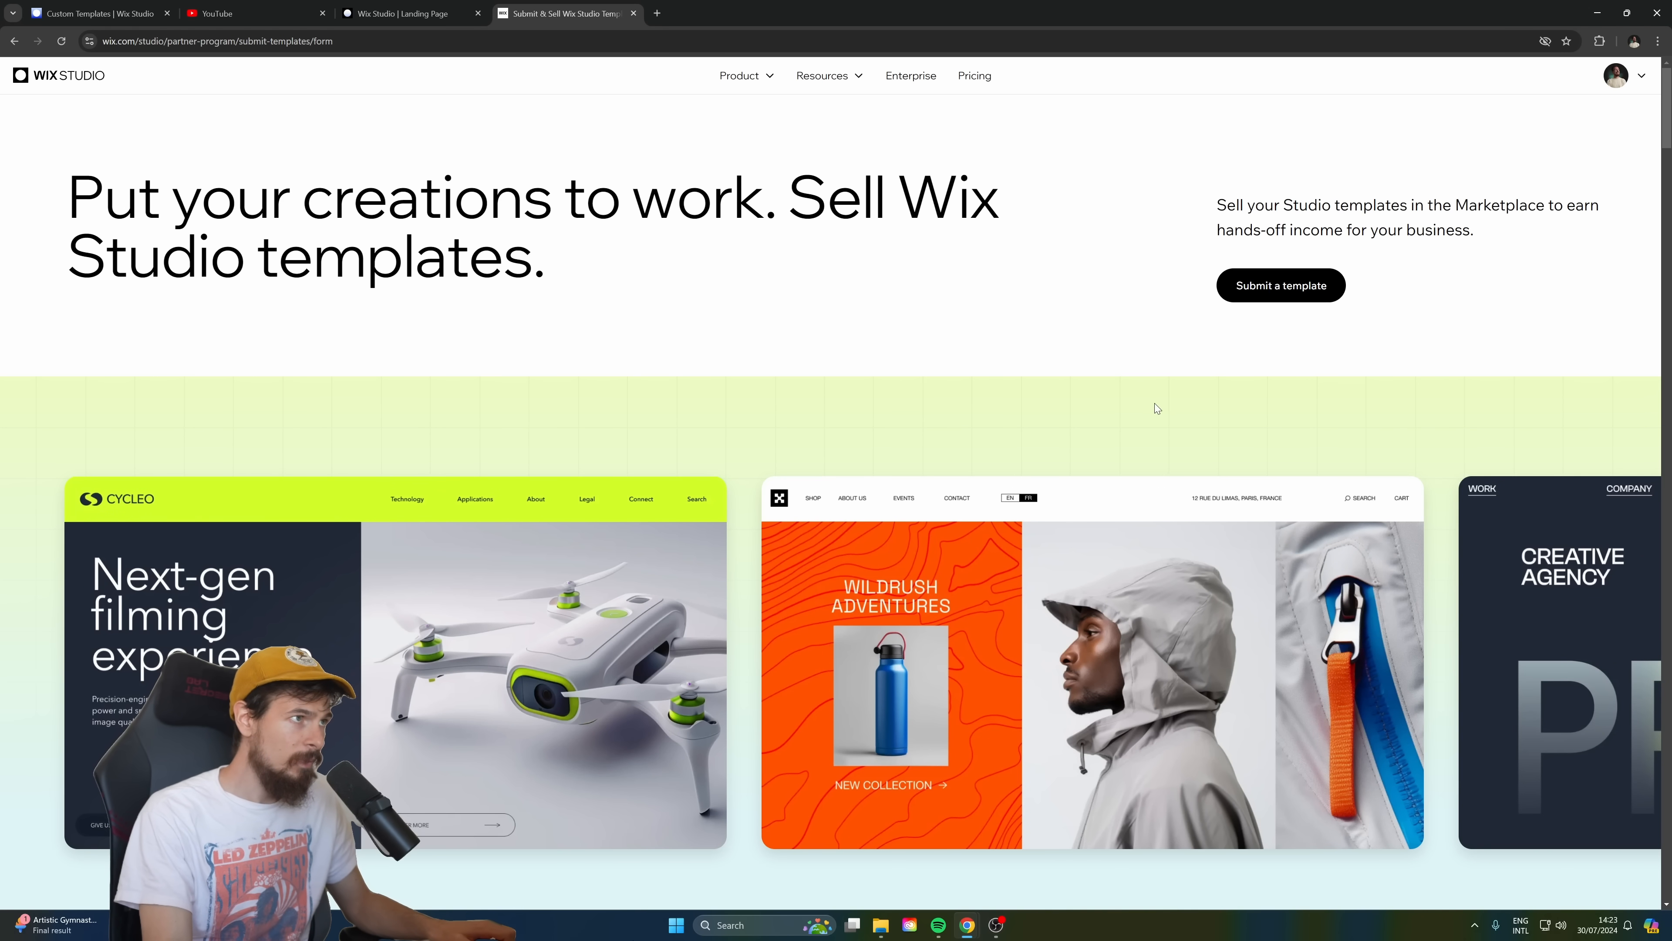
click(1271, 285)
Review the contact details at the start of the submission form and the Template name field under "Template details".
scroll(1074, 203, down, 3)
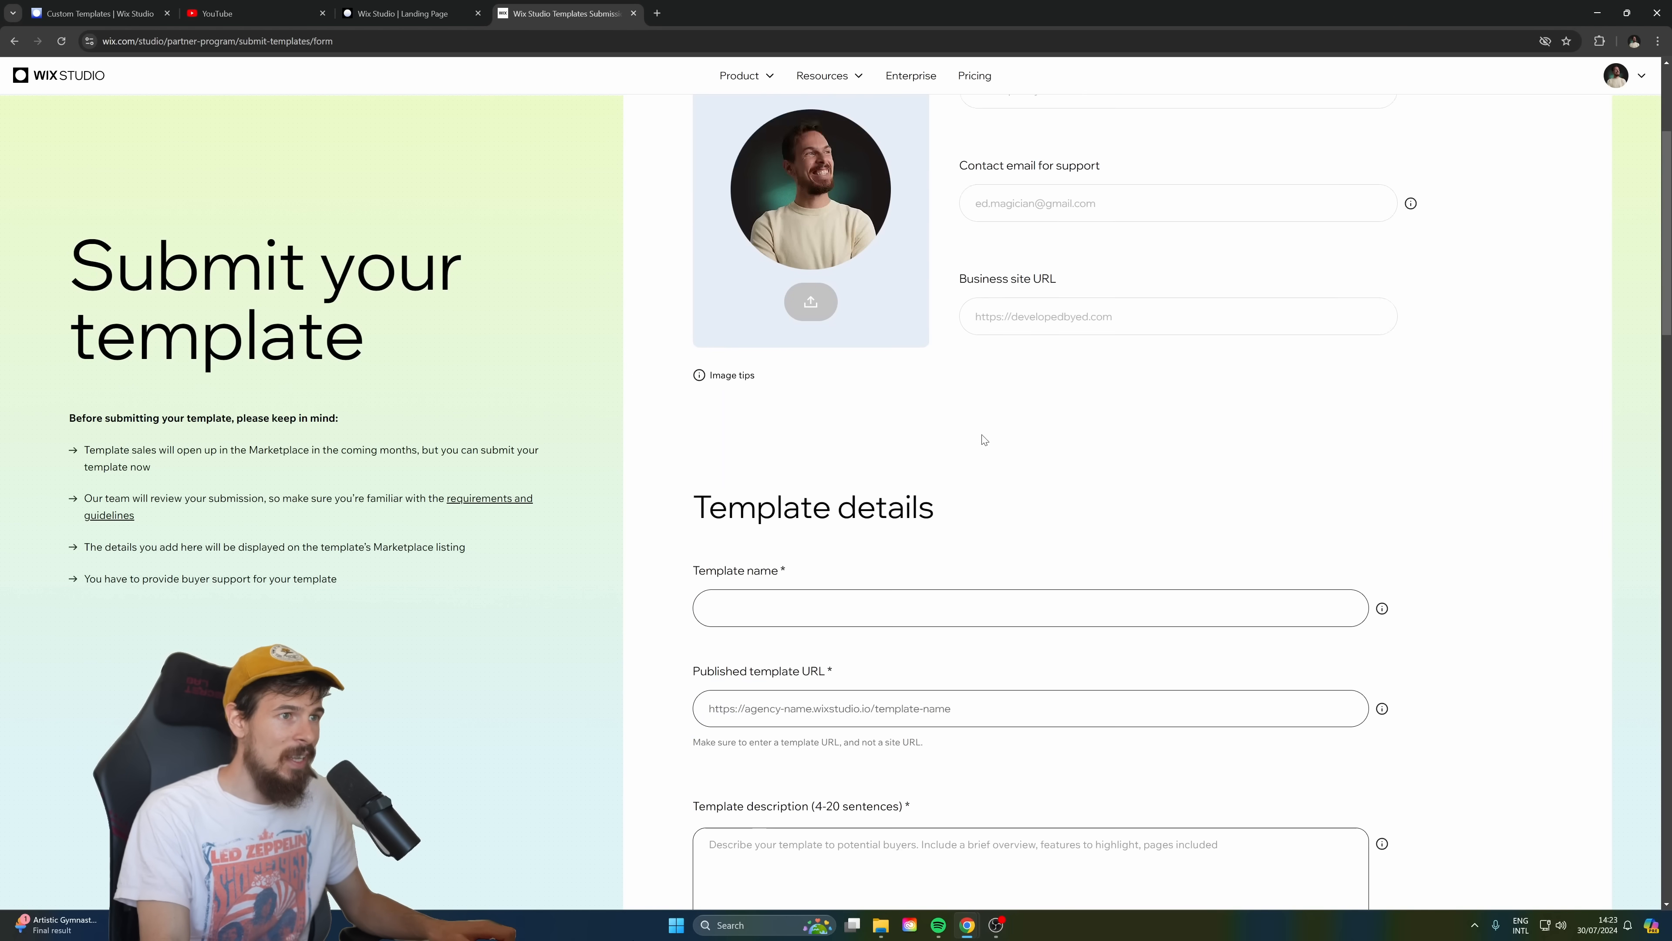
scroll(1035, 290, up, 2)
scroll(1074, 395, down, 5)
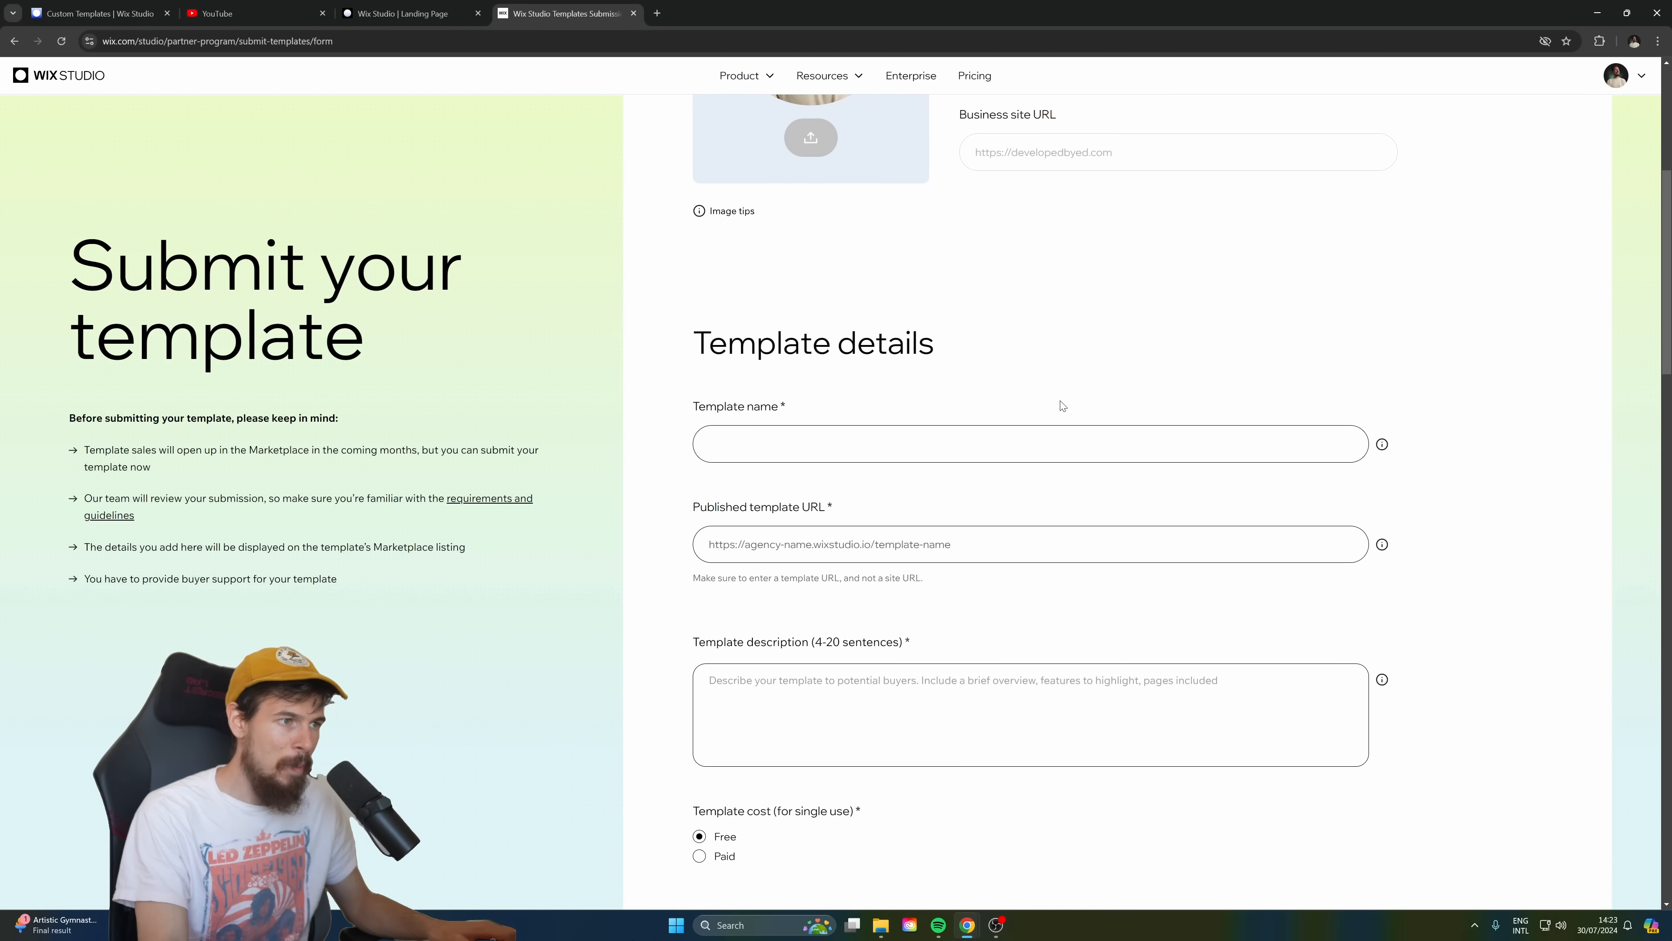
drag(762, 386, 690, 379)
click(846, 383)
Publish the landing page site from the Wix Studio editor and return to the template submission form.
click(444, 13)
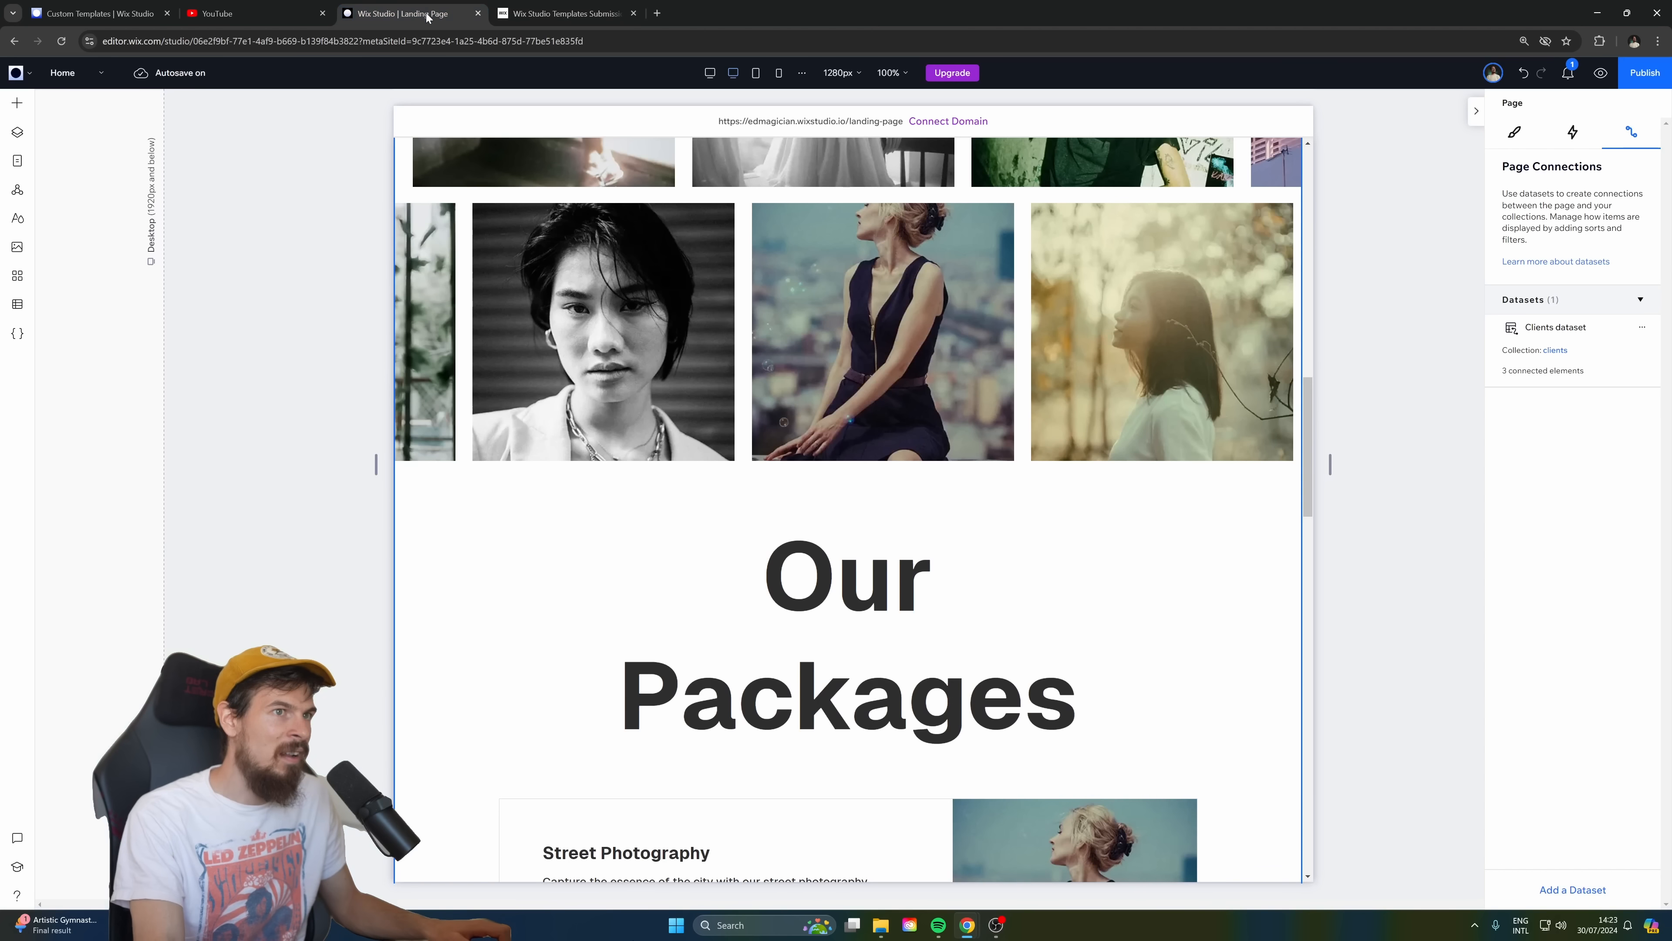
click(1639, 81)
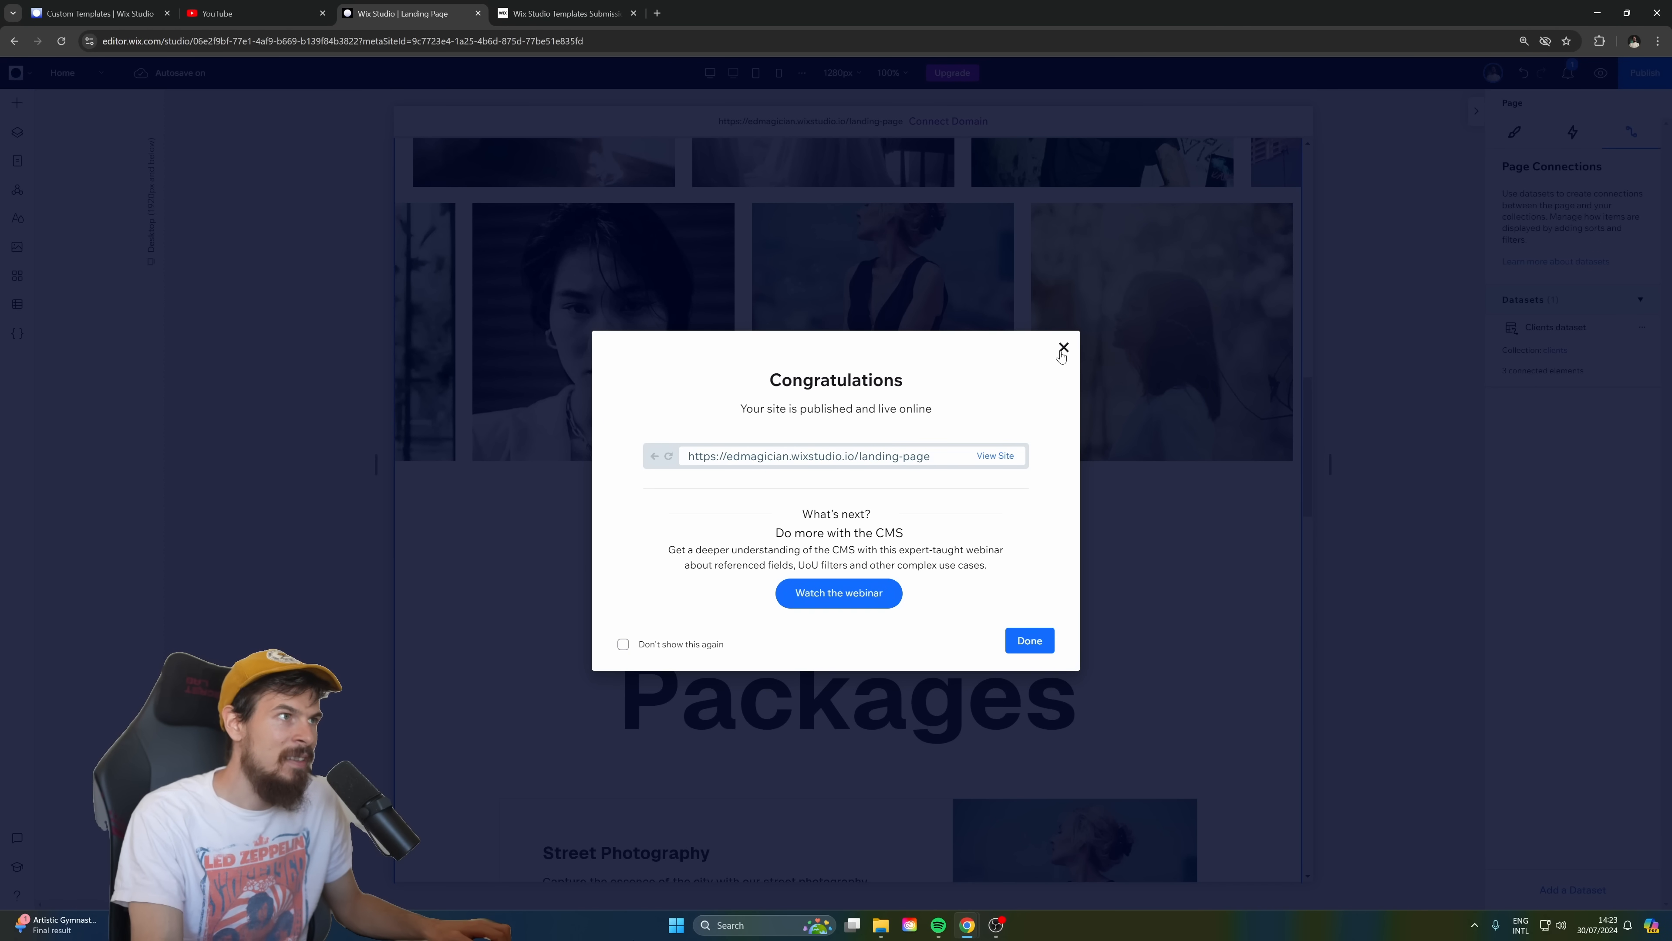
click(565, 13)
Check the published template URL and description fields, and try the Paid template cost option, leaving Free selected.
click(758, 427)
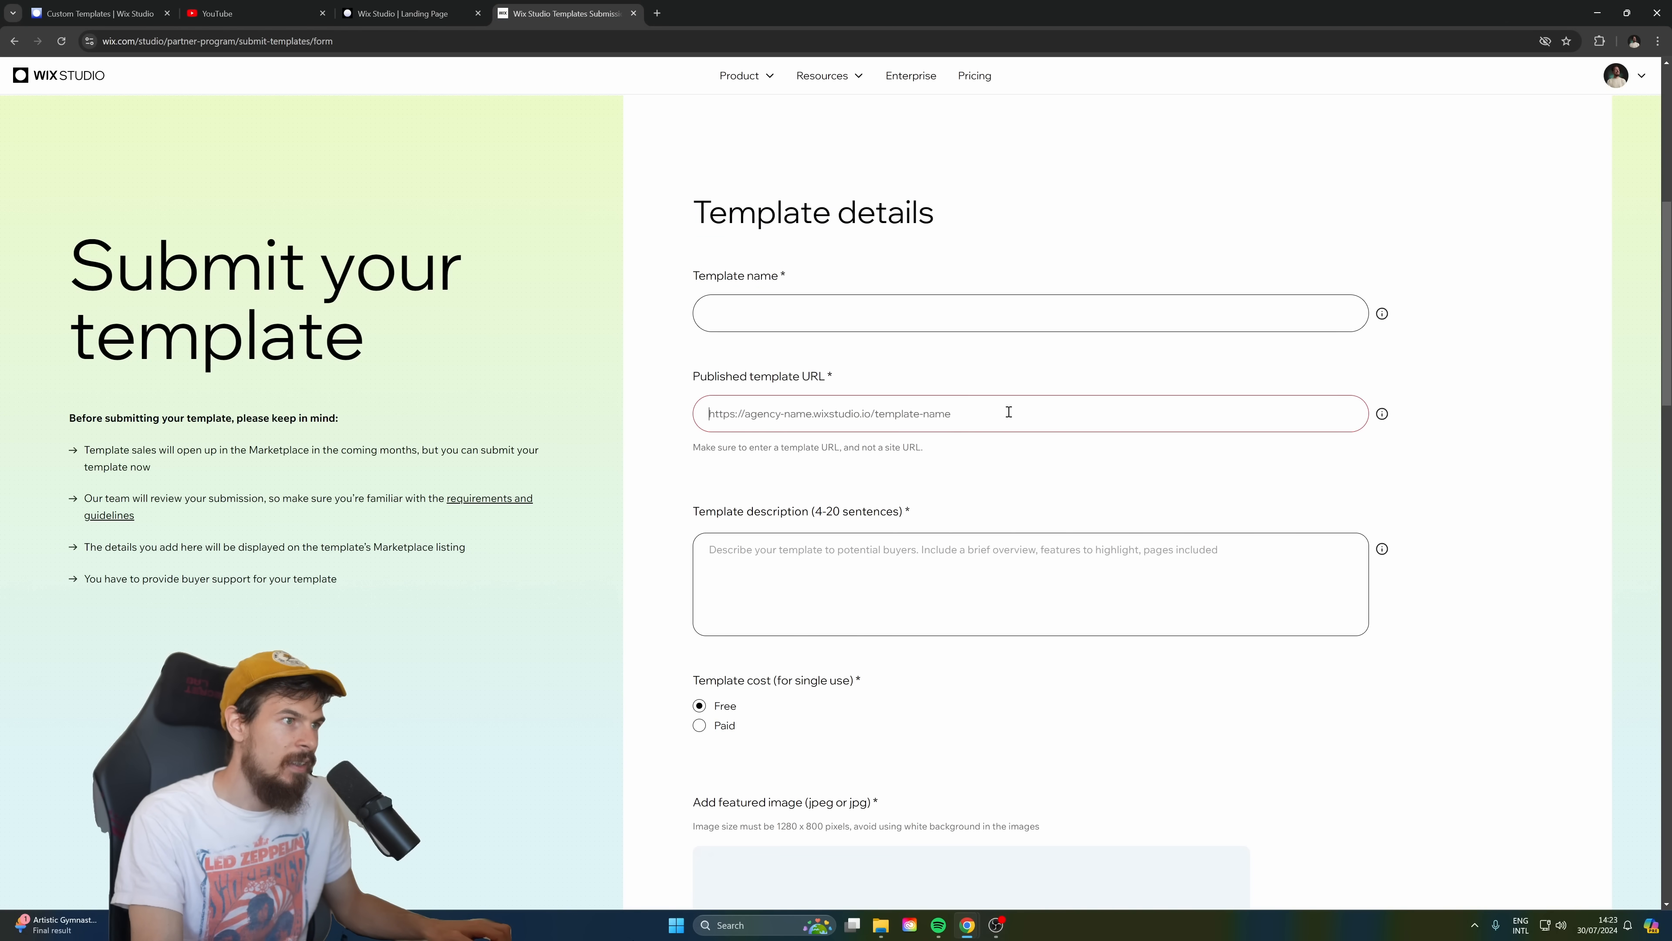
click(964, 575)
scroll(965, 567, down, 4)
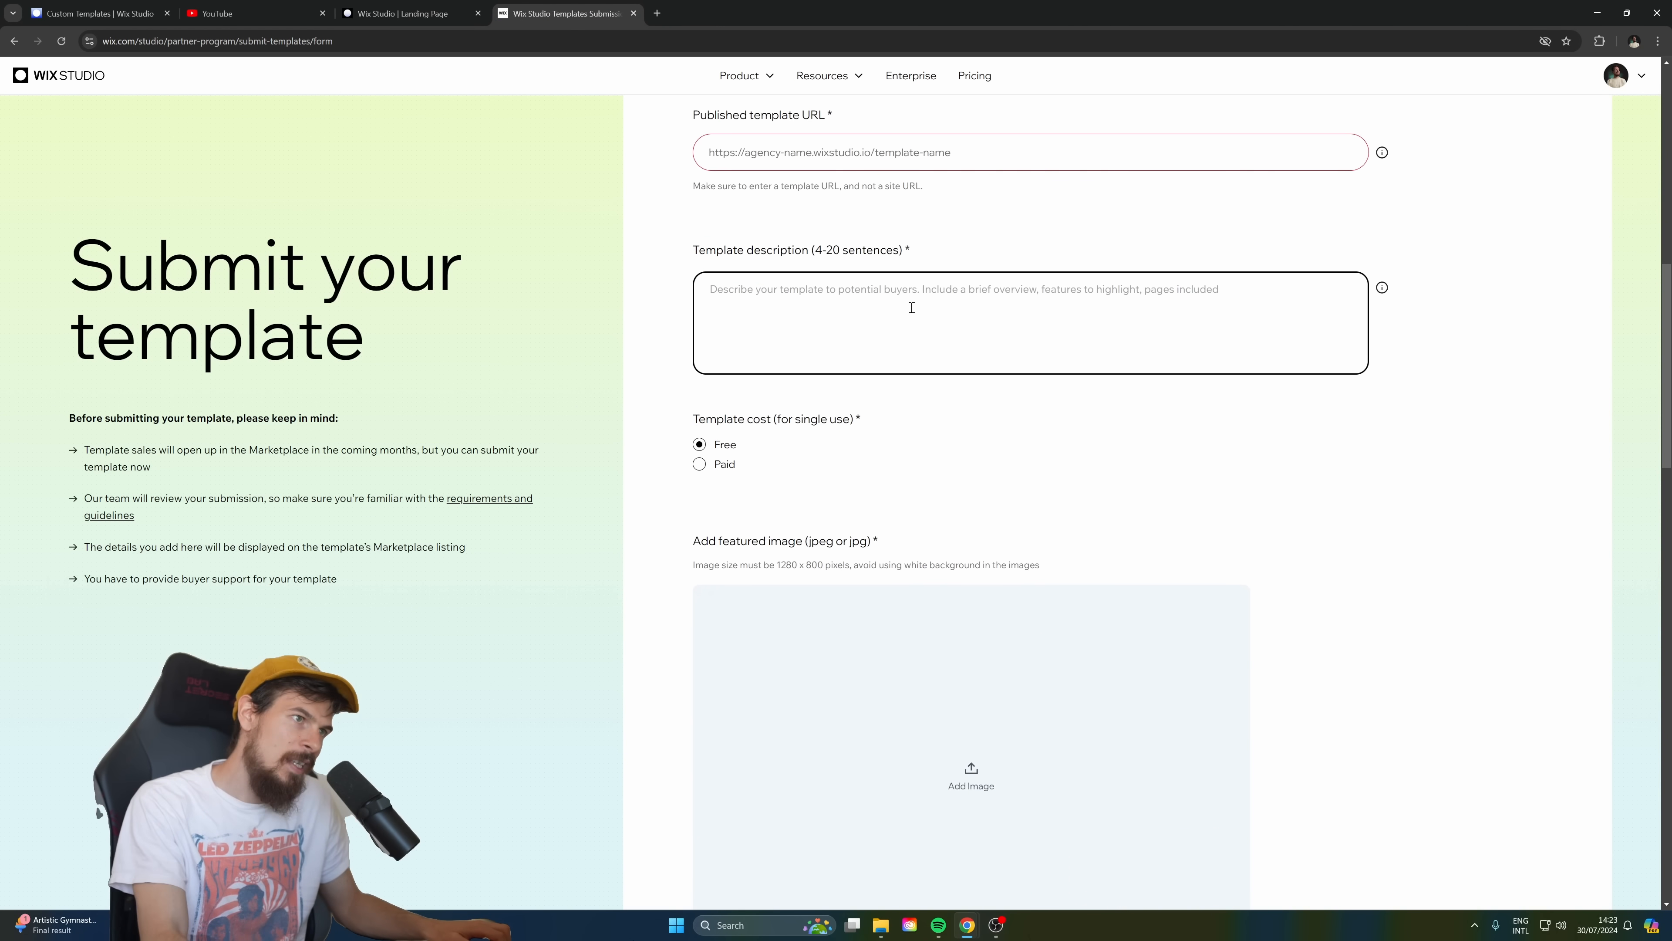
click(702, 464)
click(714, 441)
click(702, 463)
click(700, 444)
Examine the remaining form fields from featured image and slider media through language, features, third-party apps, site type, industry, style and terms.
scroll(993, 385, down, 6)
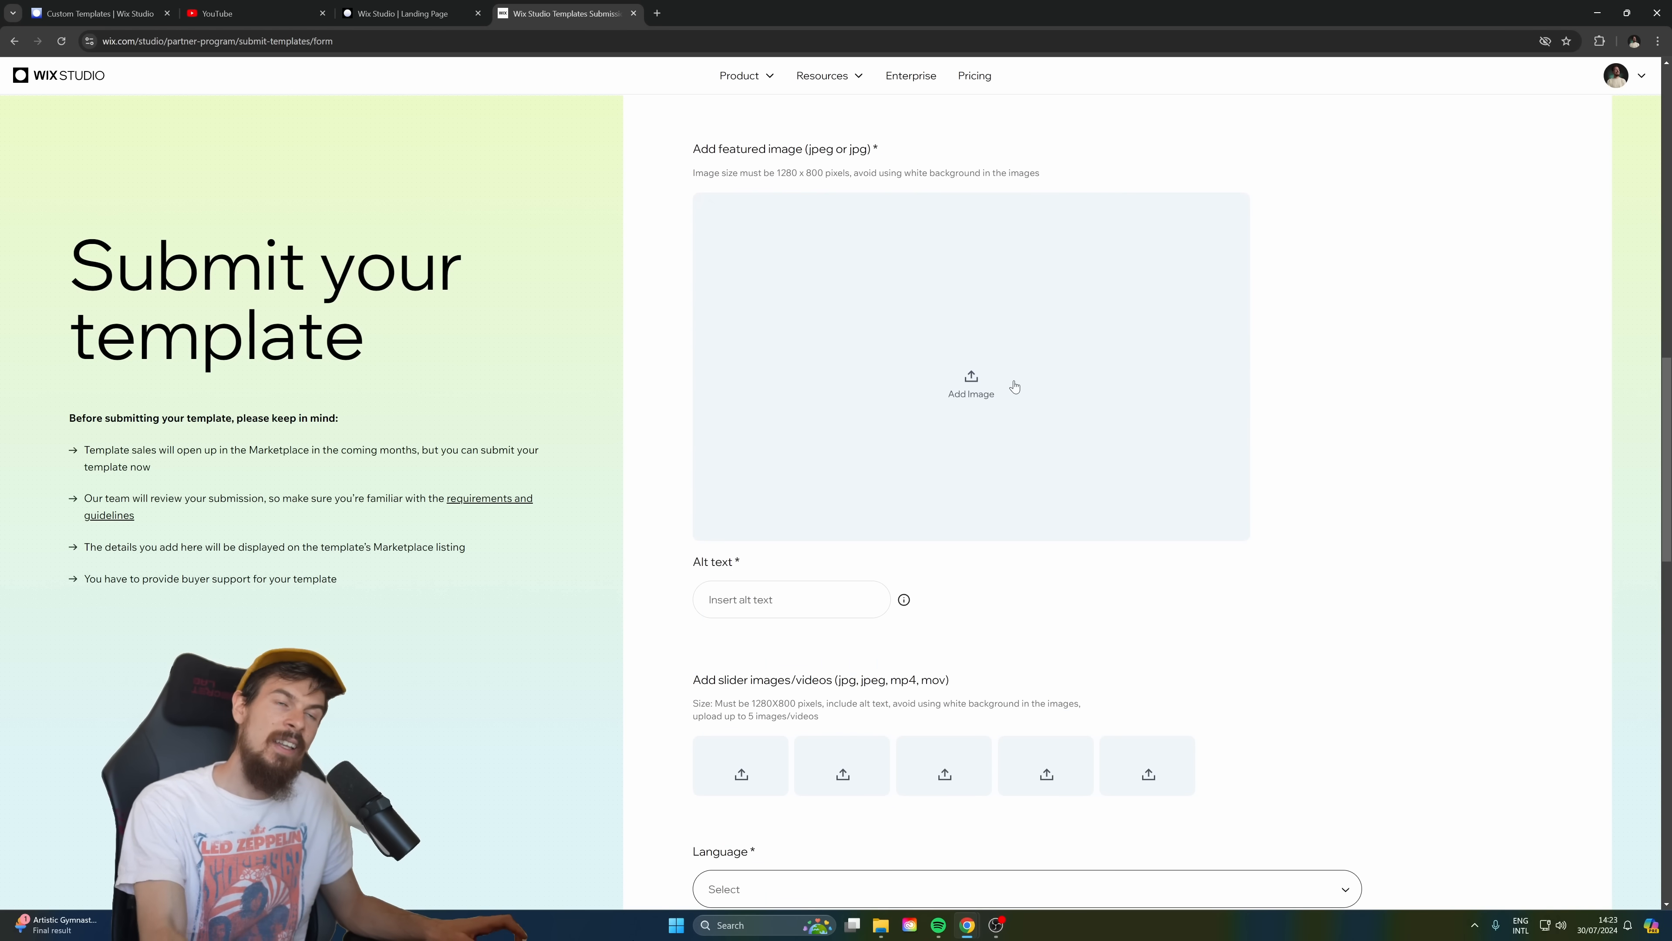
scroll(1015, 386, up, 2)
scroll(1046, 426, down, 3)
scroll(876, 365, down, 1)
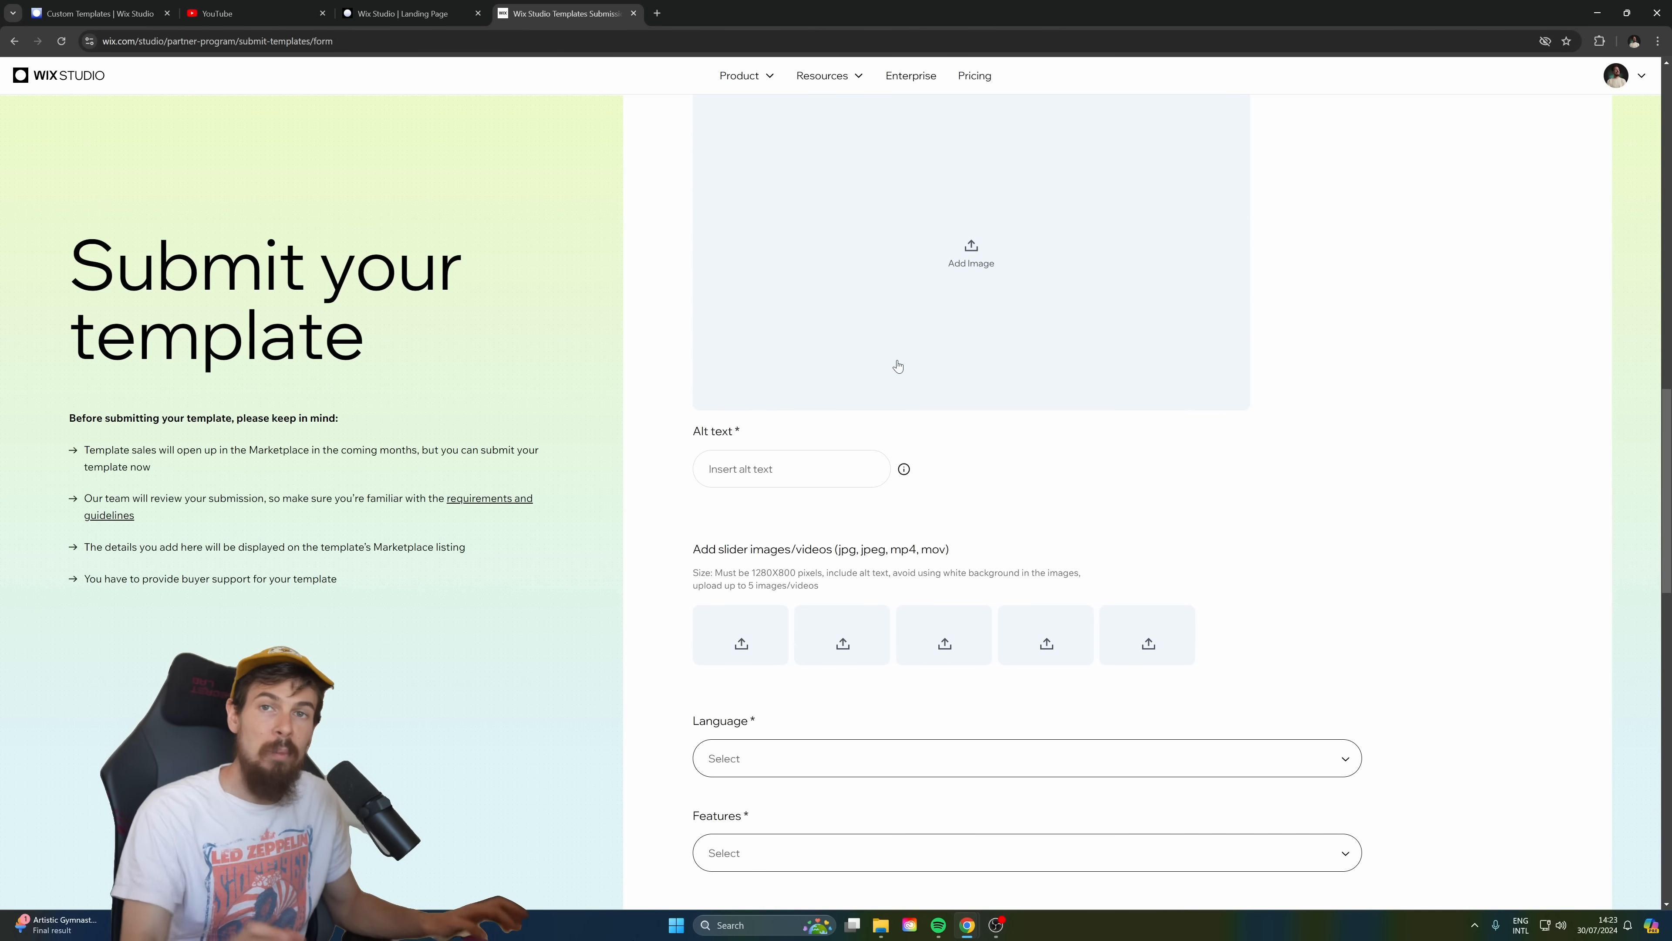
scroll(959, 346, down, 1)
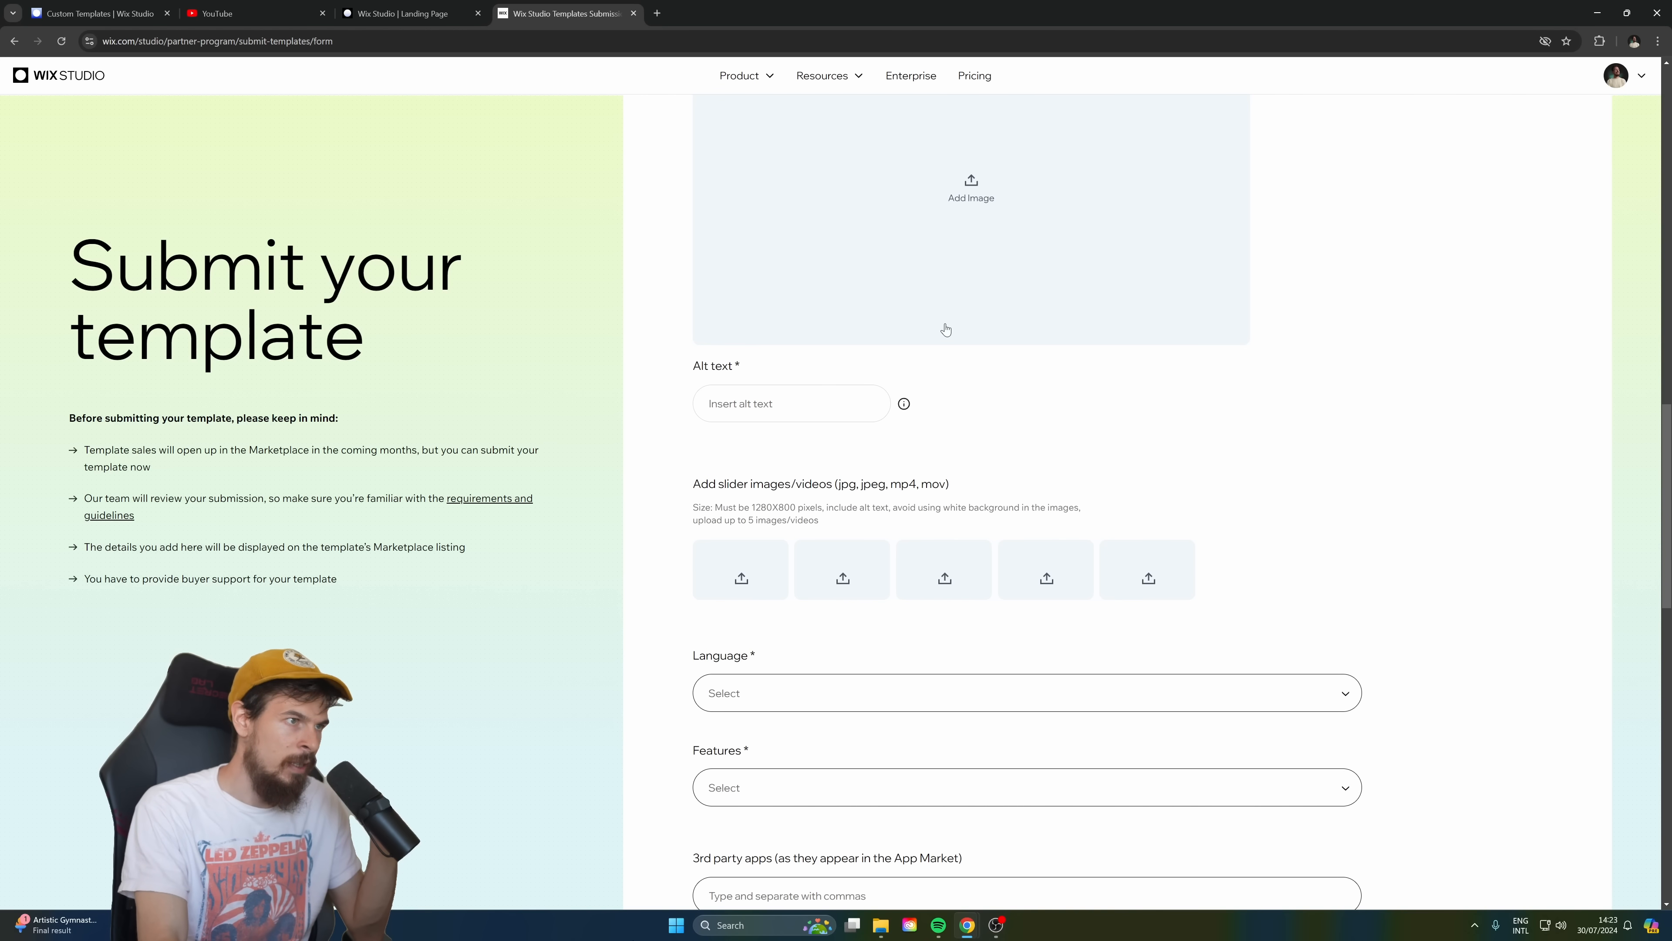
scroll(945, 329, down, 9)
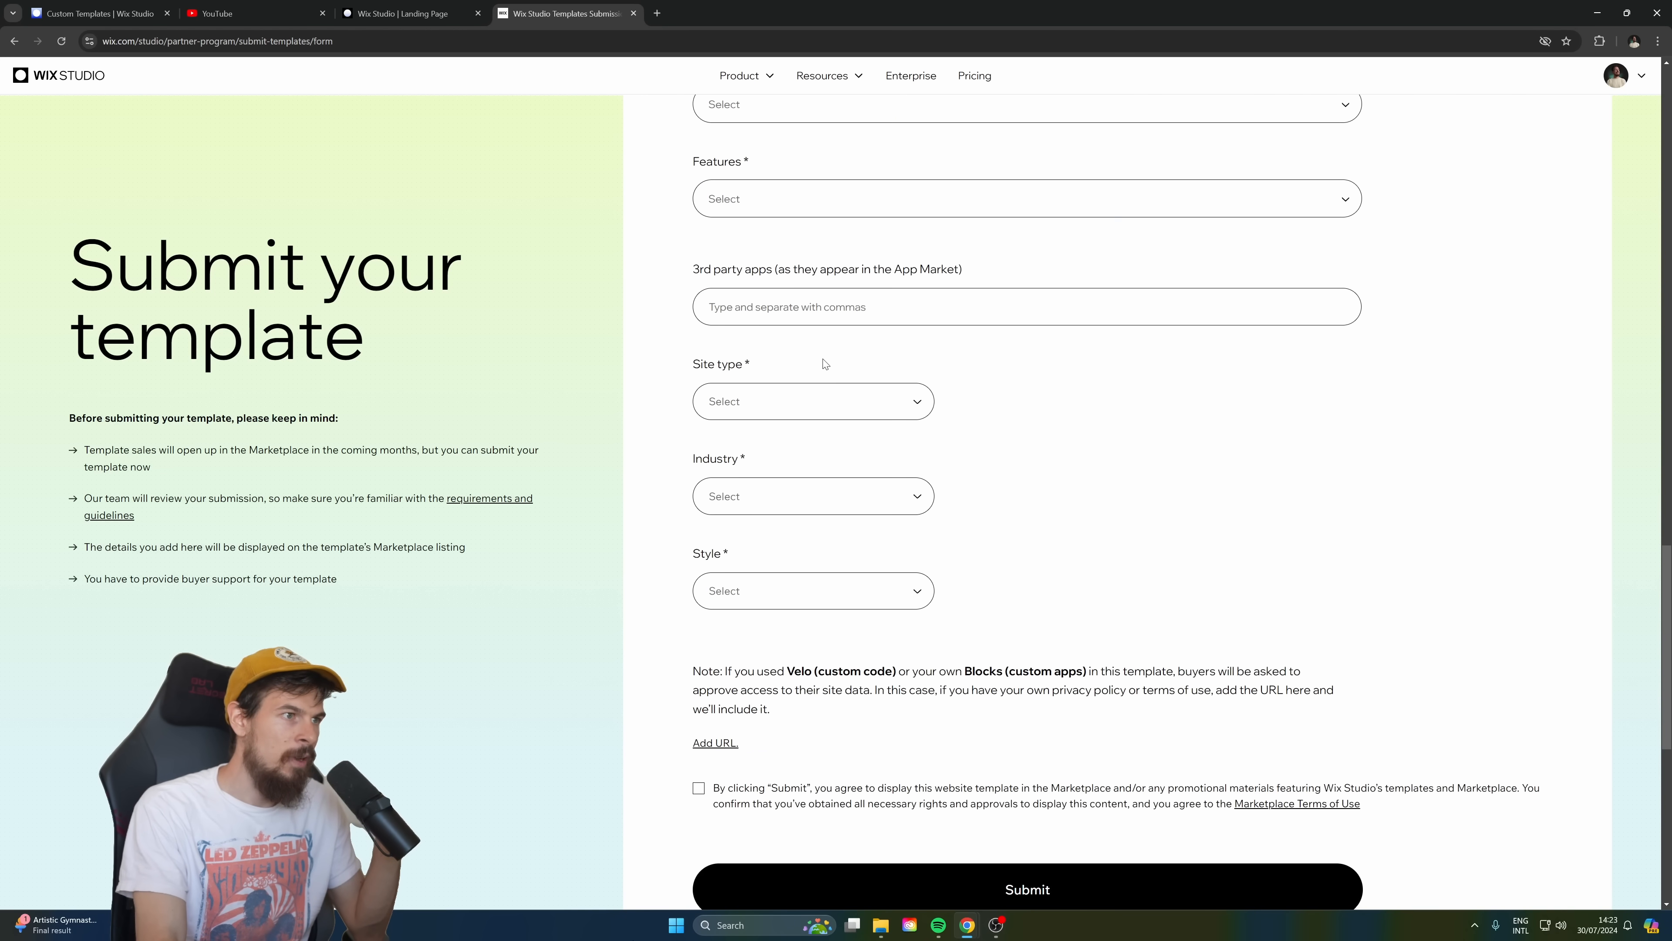
scroll(828, 374, down, 5)
scroll(770, 195, up, 2)
click(797, 304)
click(1089, 244)
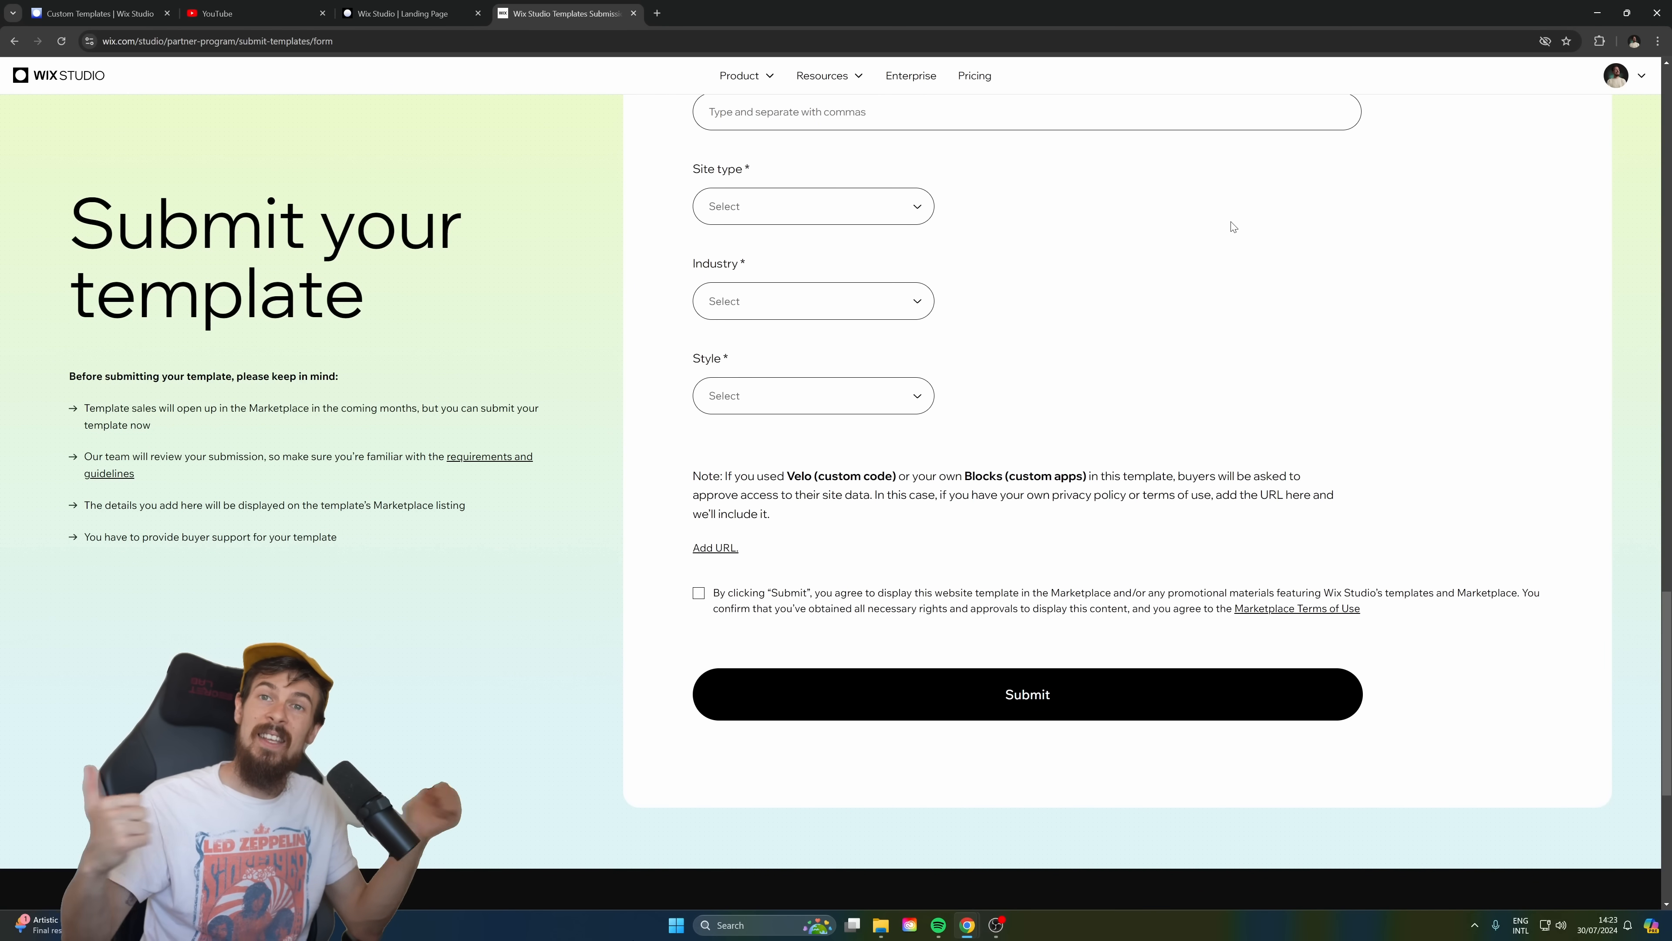